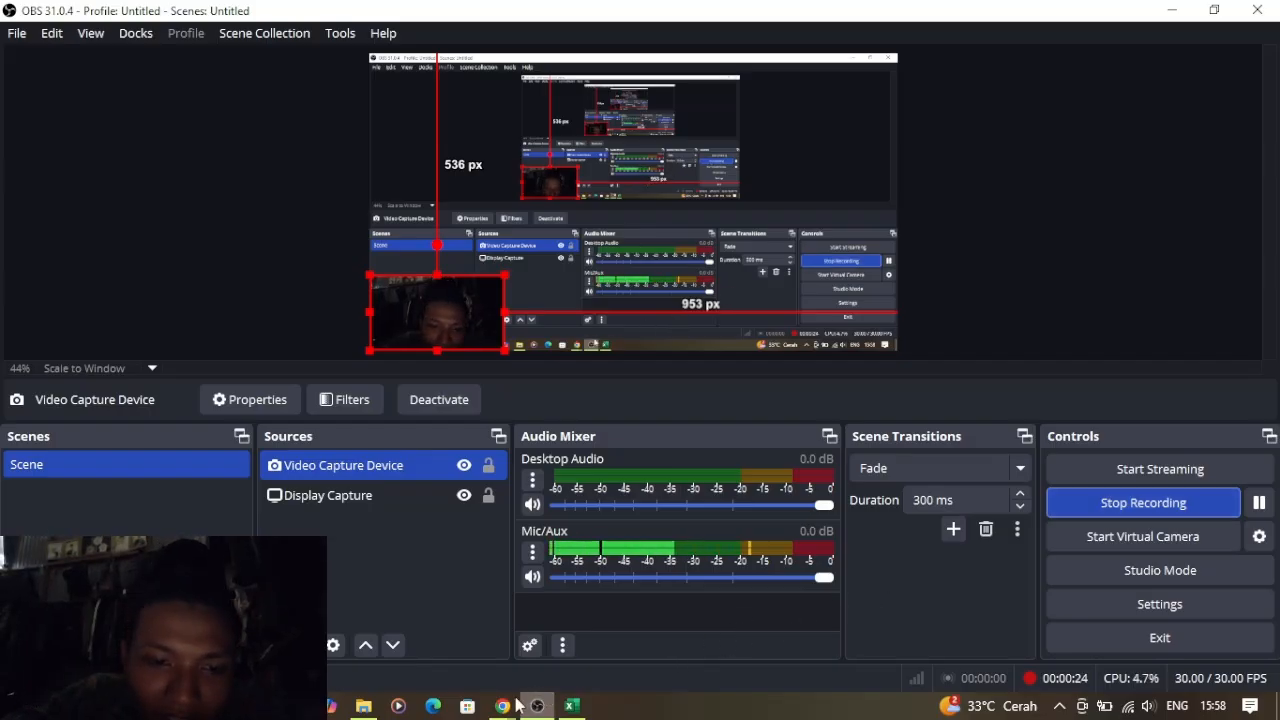
Review the canopy table in the Tutupan Kanopi Mangrove workbook and the olah data folder, including its ImageJ (1) subfolder
left_click(570, 706)
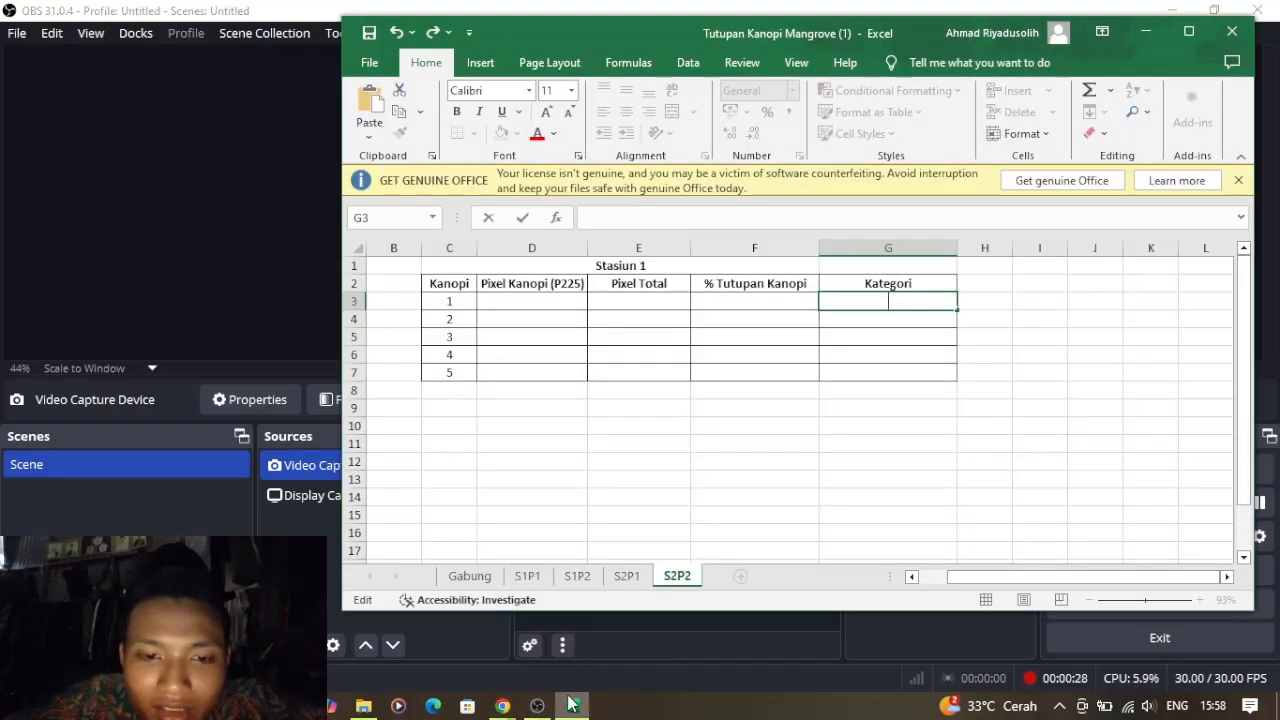
mouse_move(575, 706)
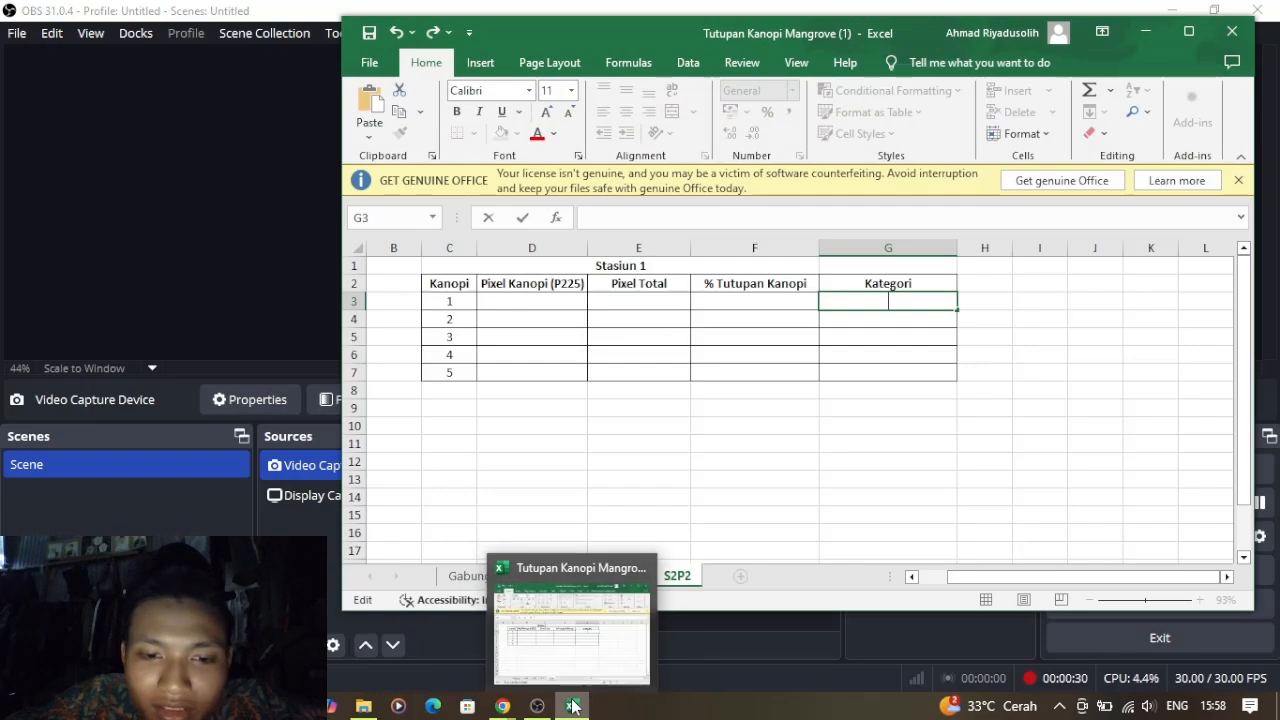
left_click(364, 706)
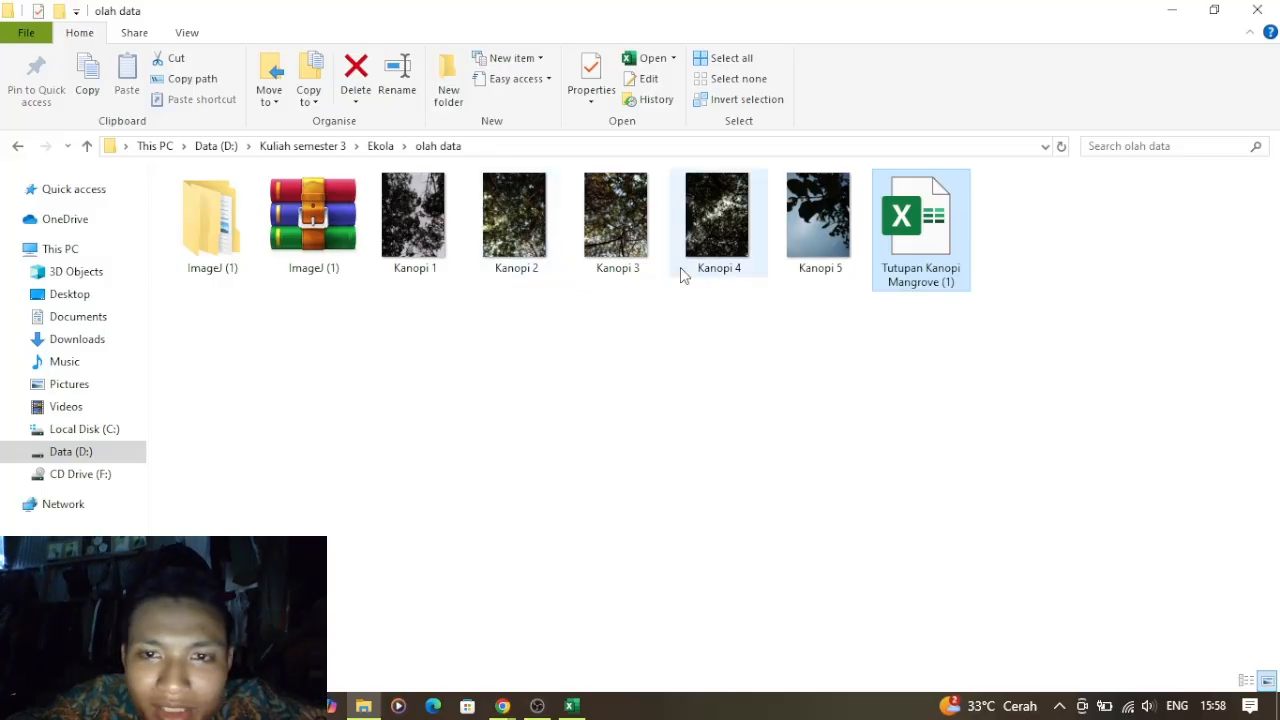
double_click(229, 240)
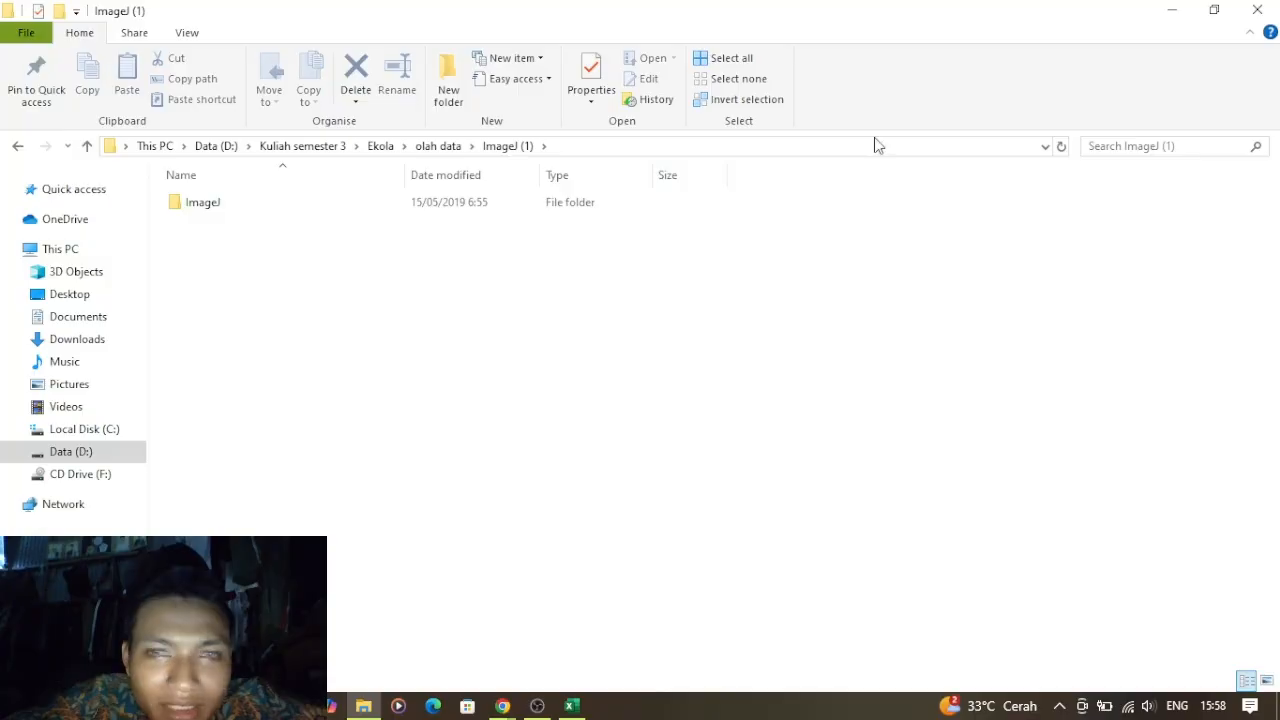
left_click(1172, 10)
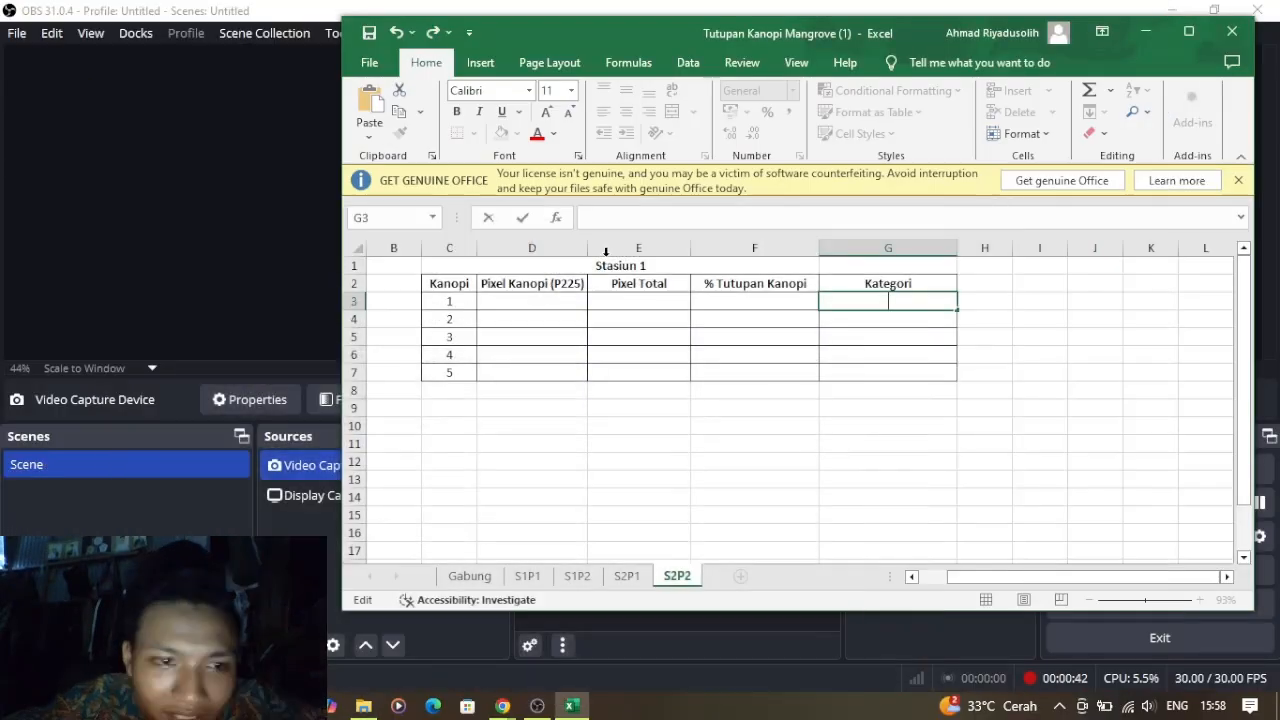
Launch ImageJ from its desktop shortcut and clear the other windows out of the way
left_click(1146, 32)
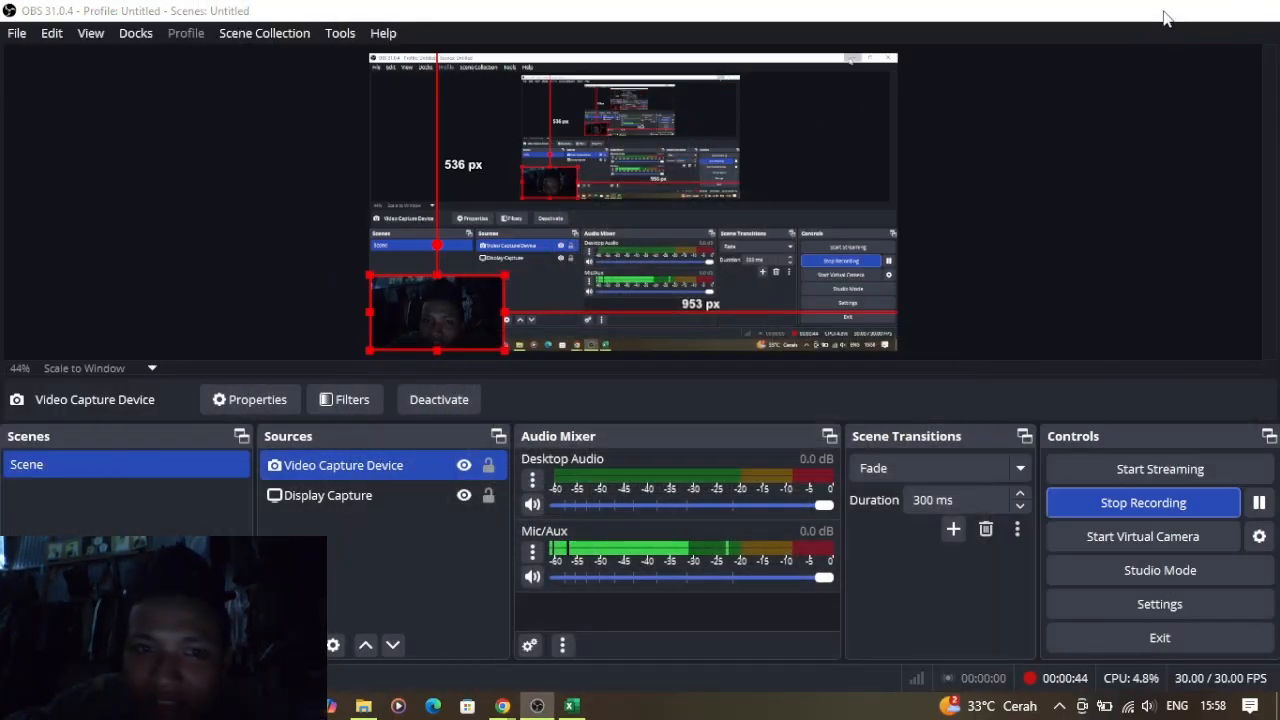
left_click(1165, 14)
double_click(180, 505)
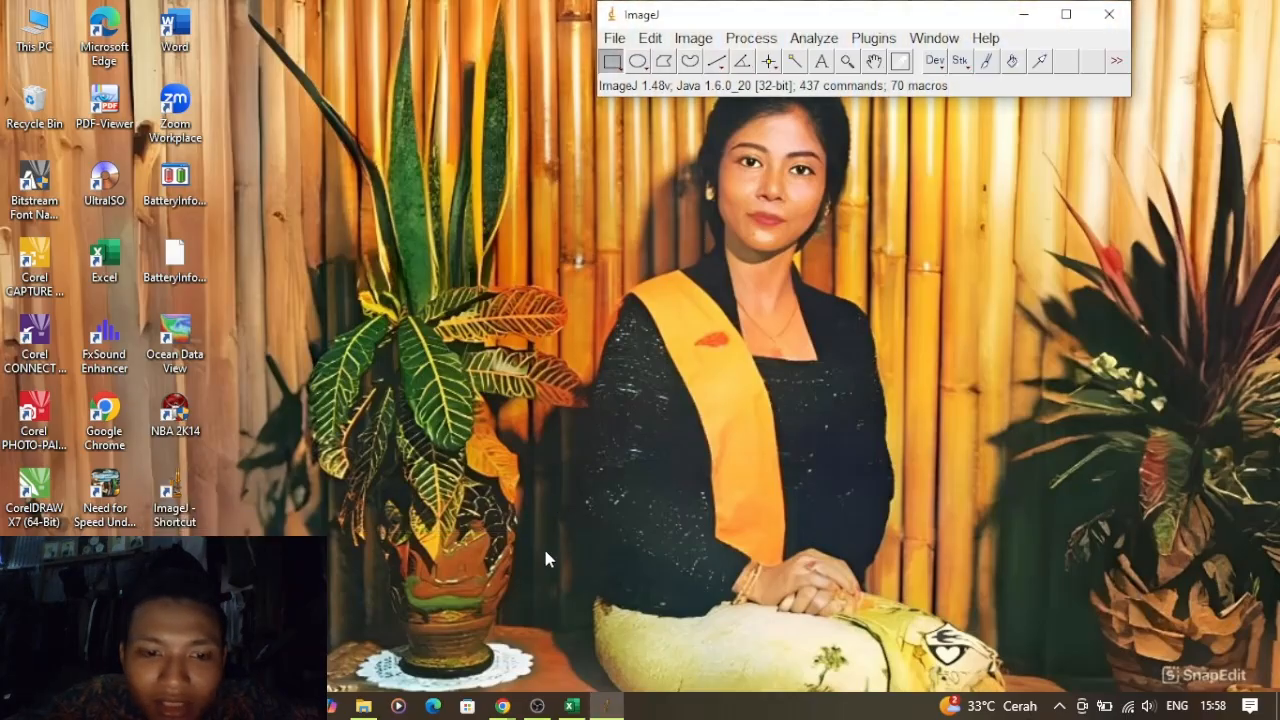
left_click(537, 706)
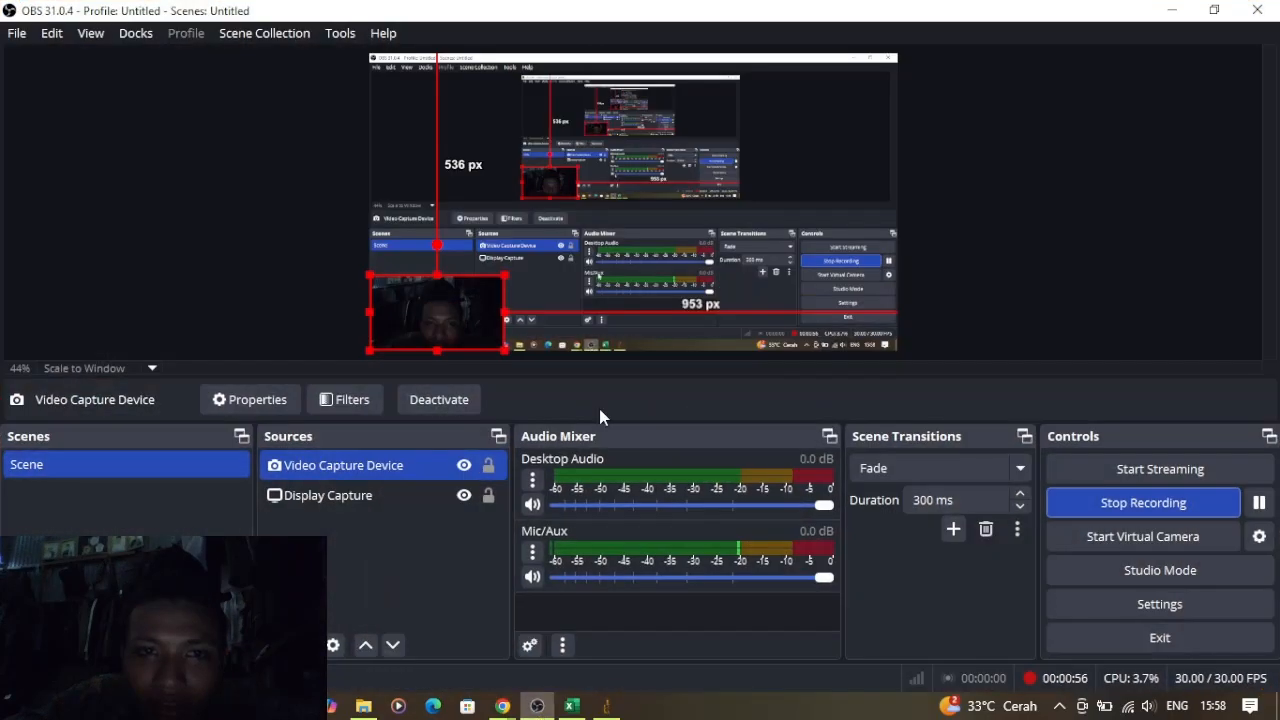
left_click(1173, 14)
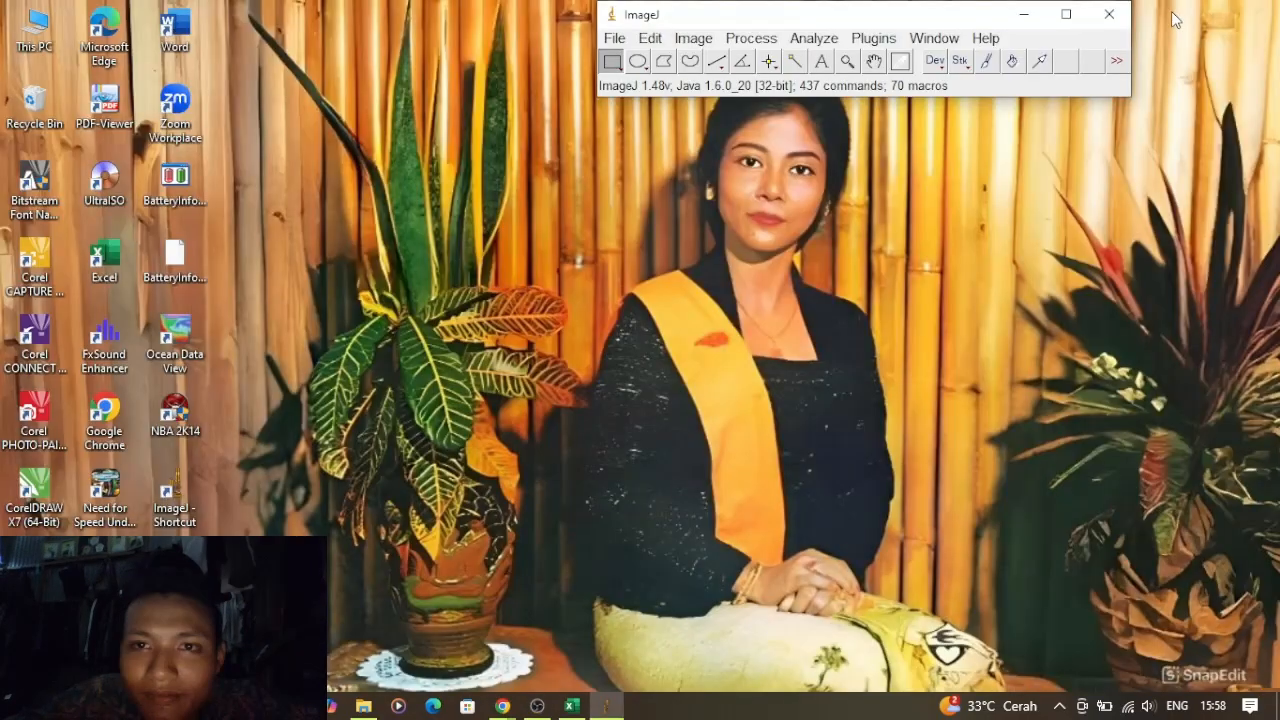
Open the Kanopi 1 photo from the olah data folder in ImageJ and place its window beside the ImageJ window
left_click(614, 40)
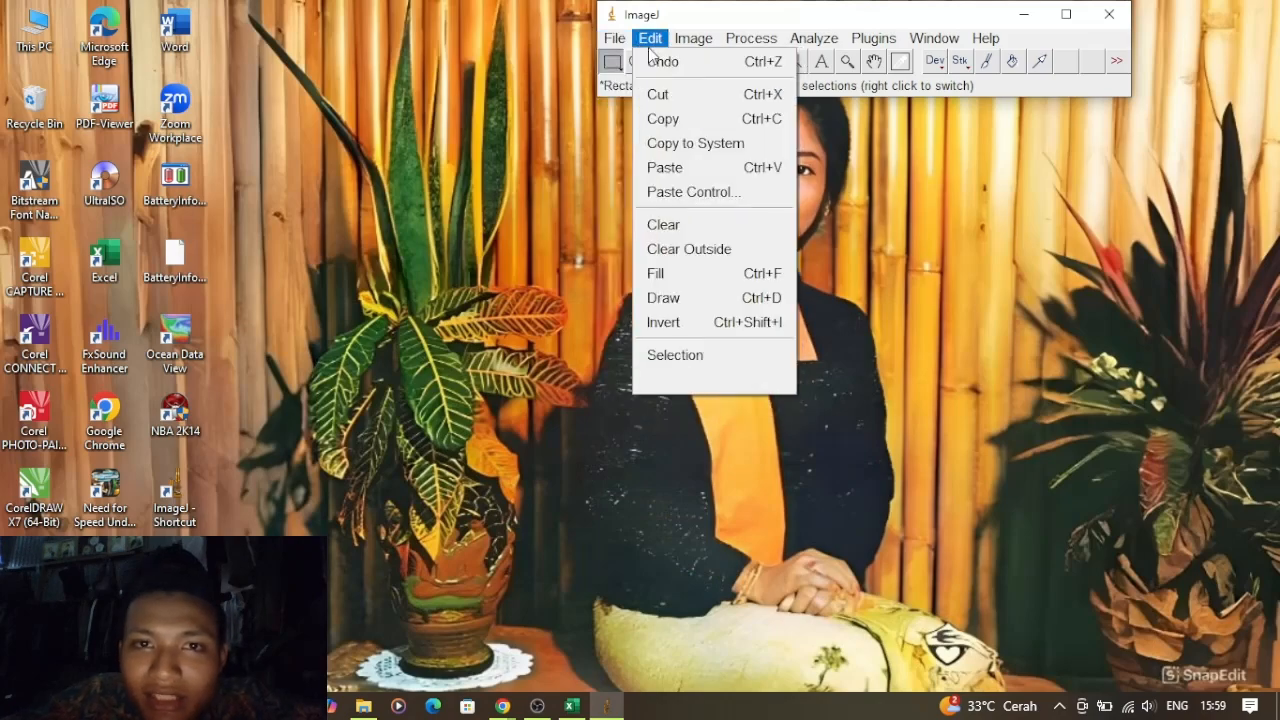
left_click(614, 40)
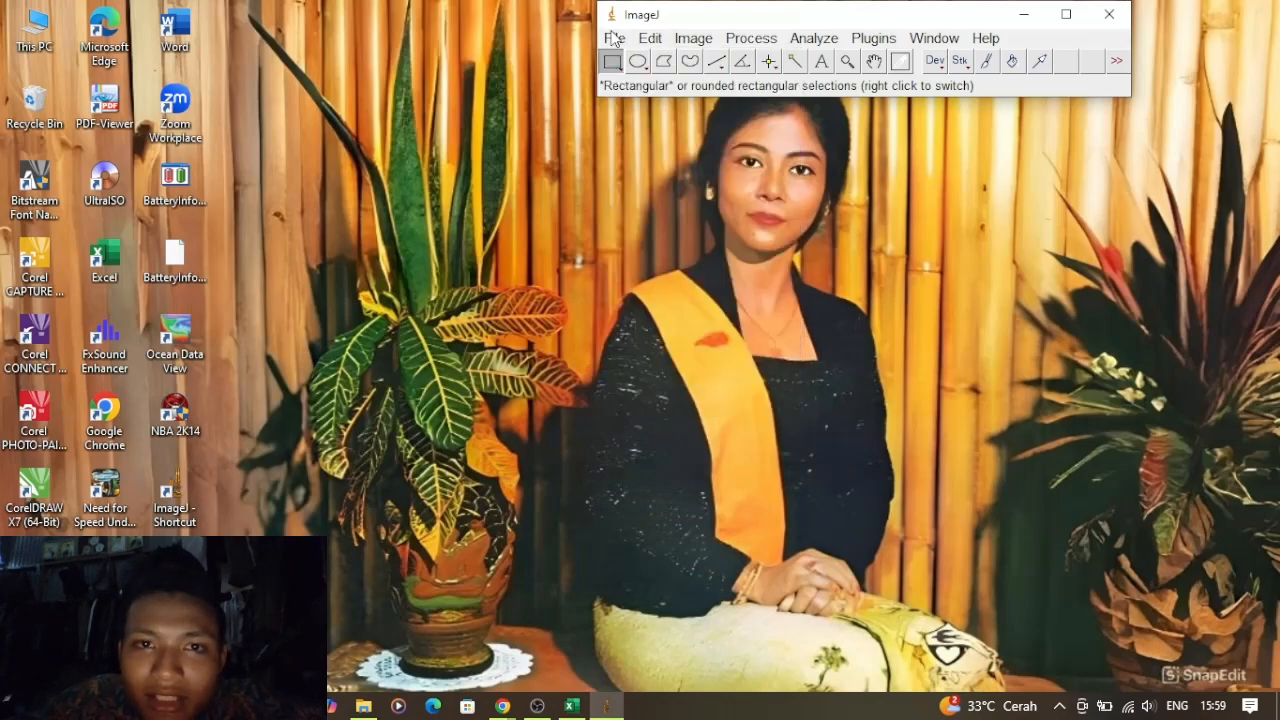
left_click(614, 38)
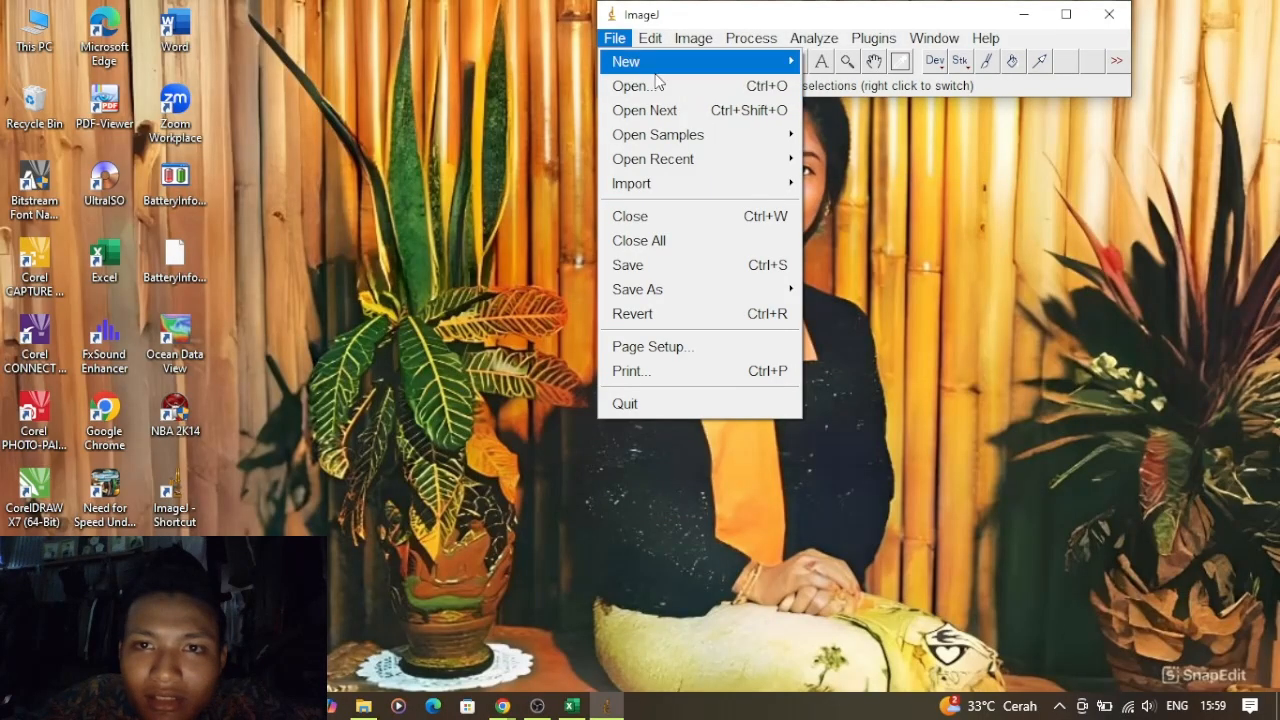
mouse_move(662, 70)
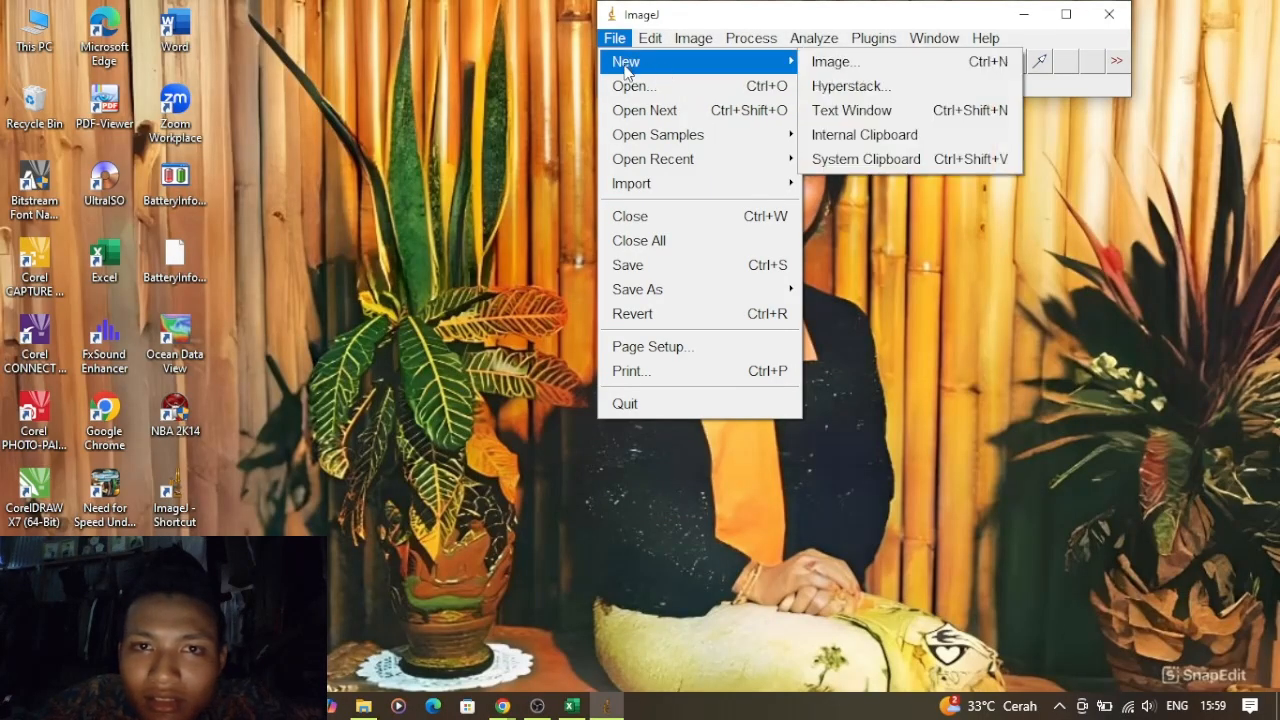
left_click(632, 86)
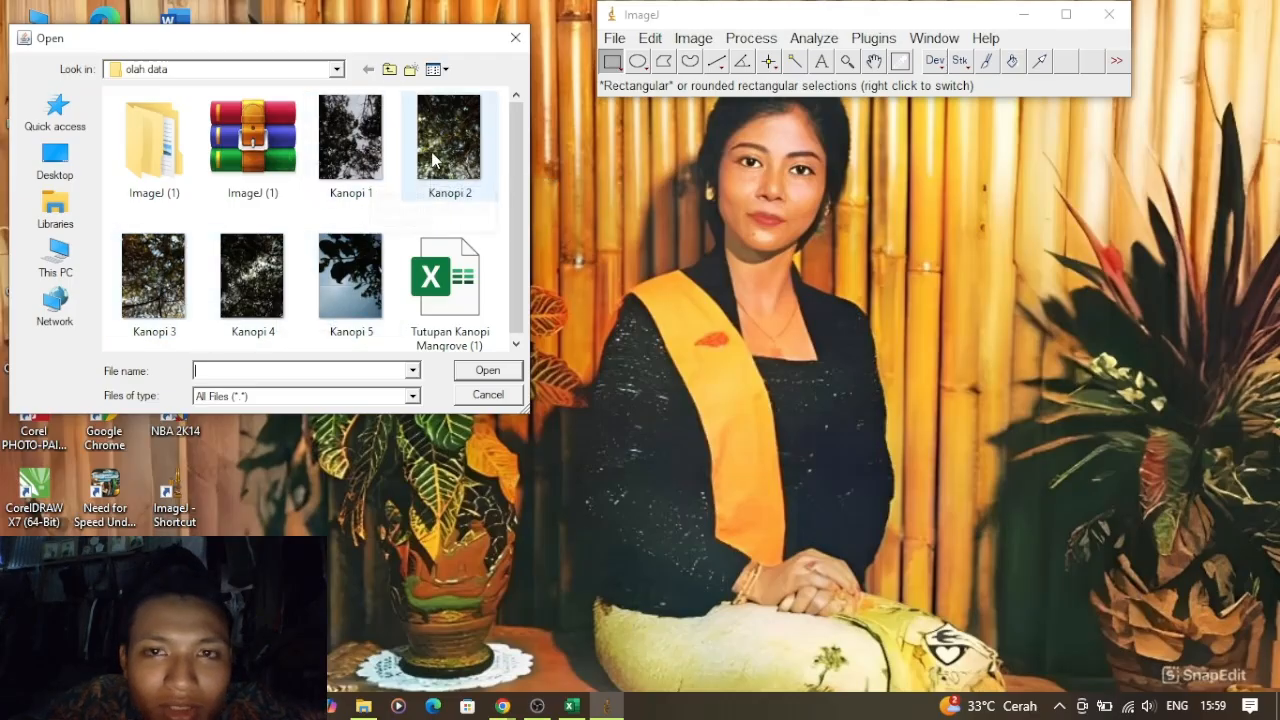
double_click(351, 179)
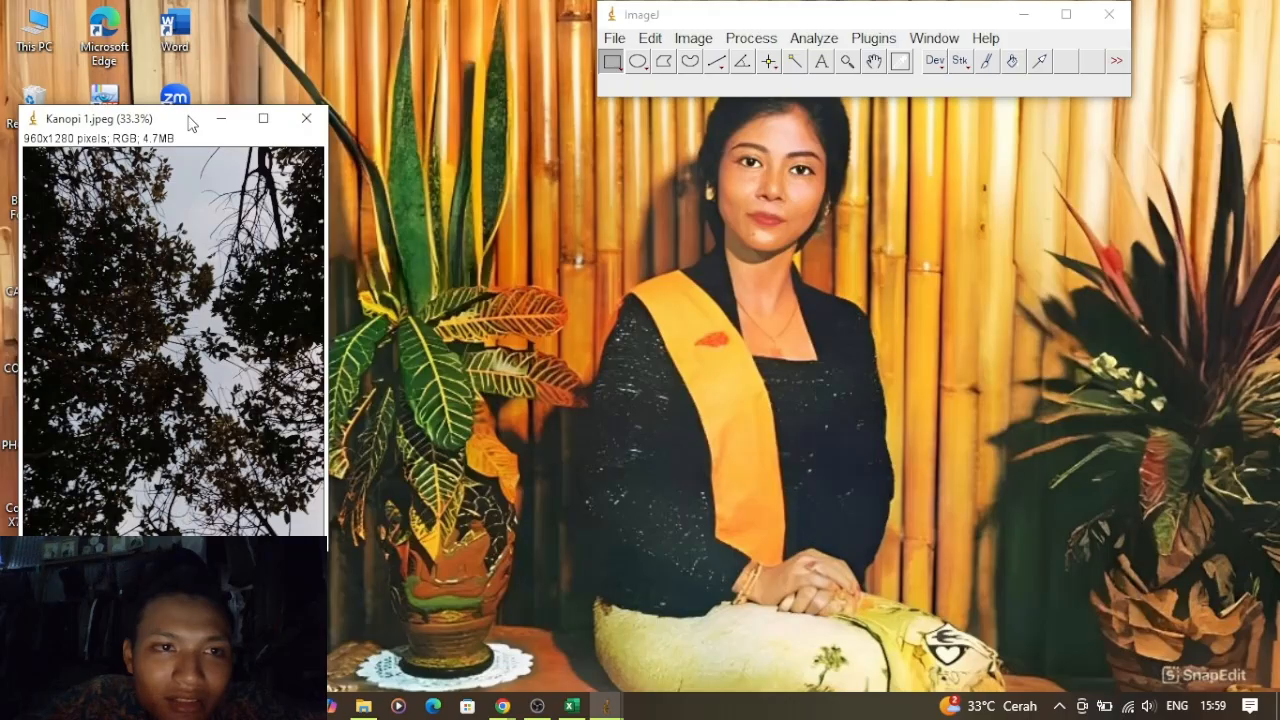
left_click_drag(190, 122, 358, 102)
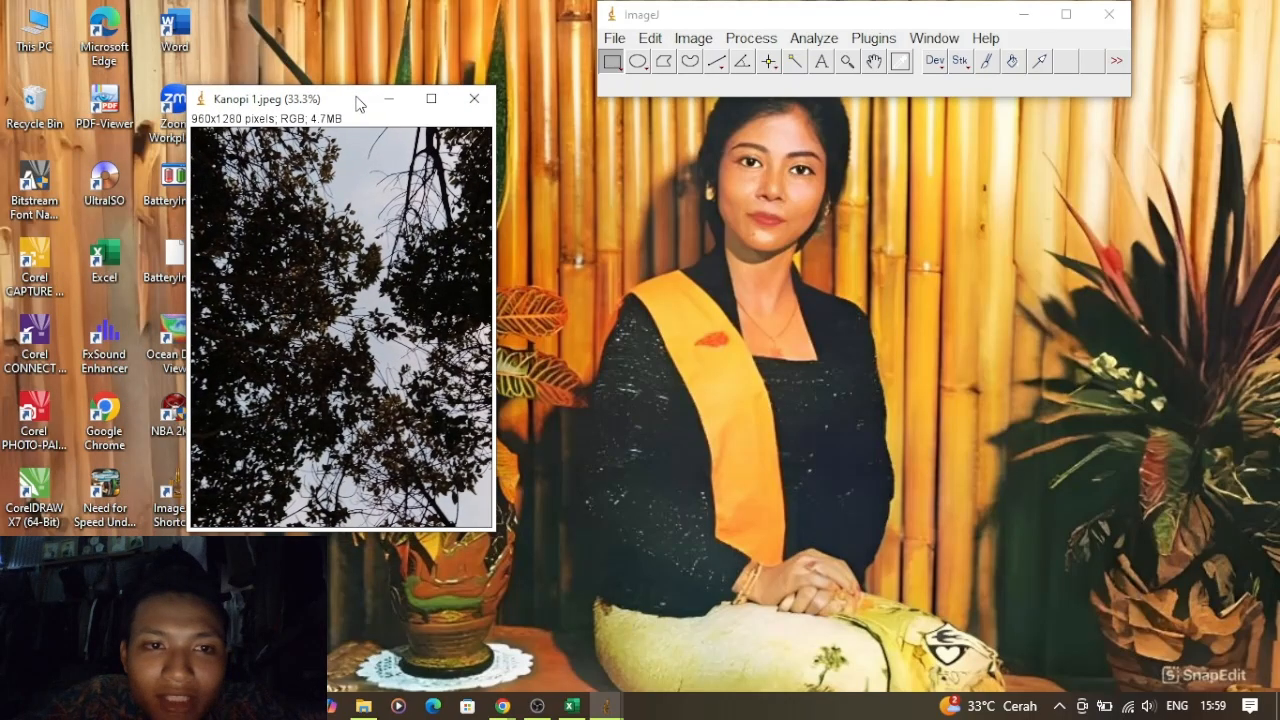
Convert the Kanopi 1 image to 8-bit
left_click(616, 40)
mouse_move(658, 42)
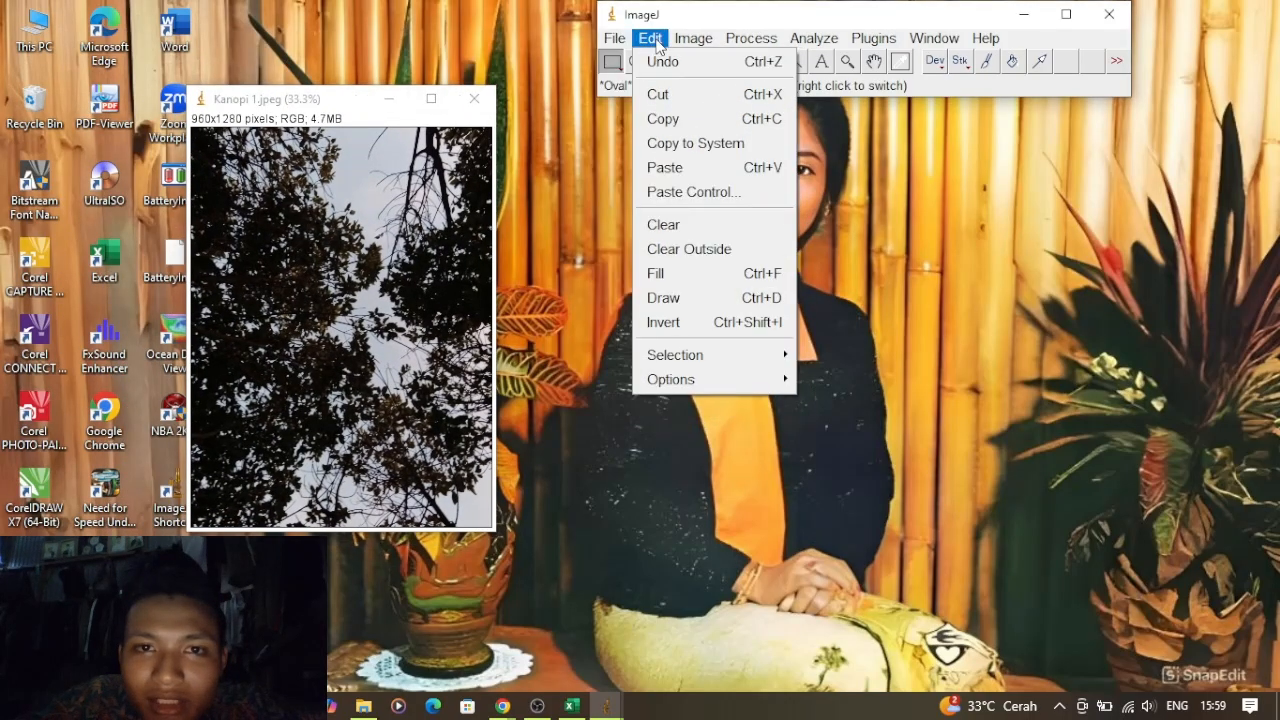
left_click(684, 42)
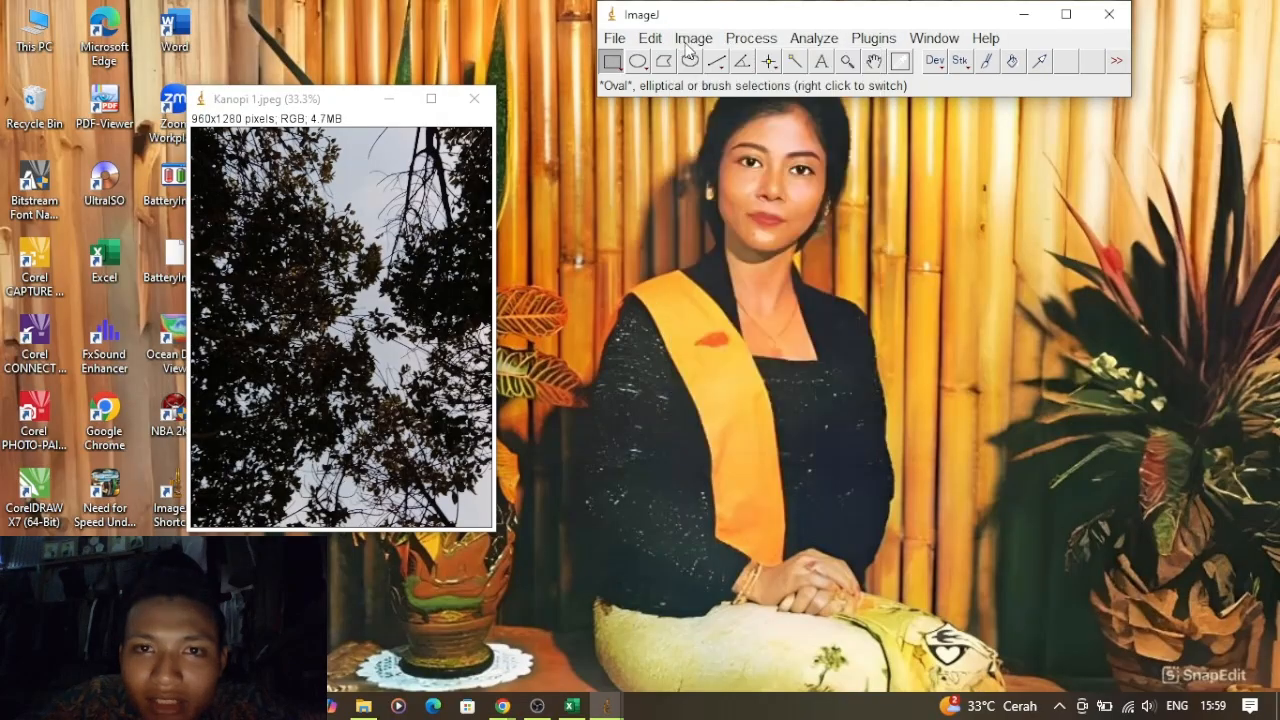
left_click(690, 42)
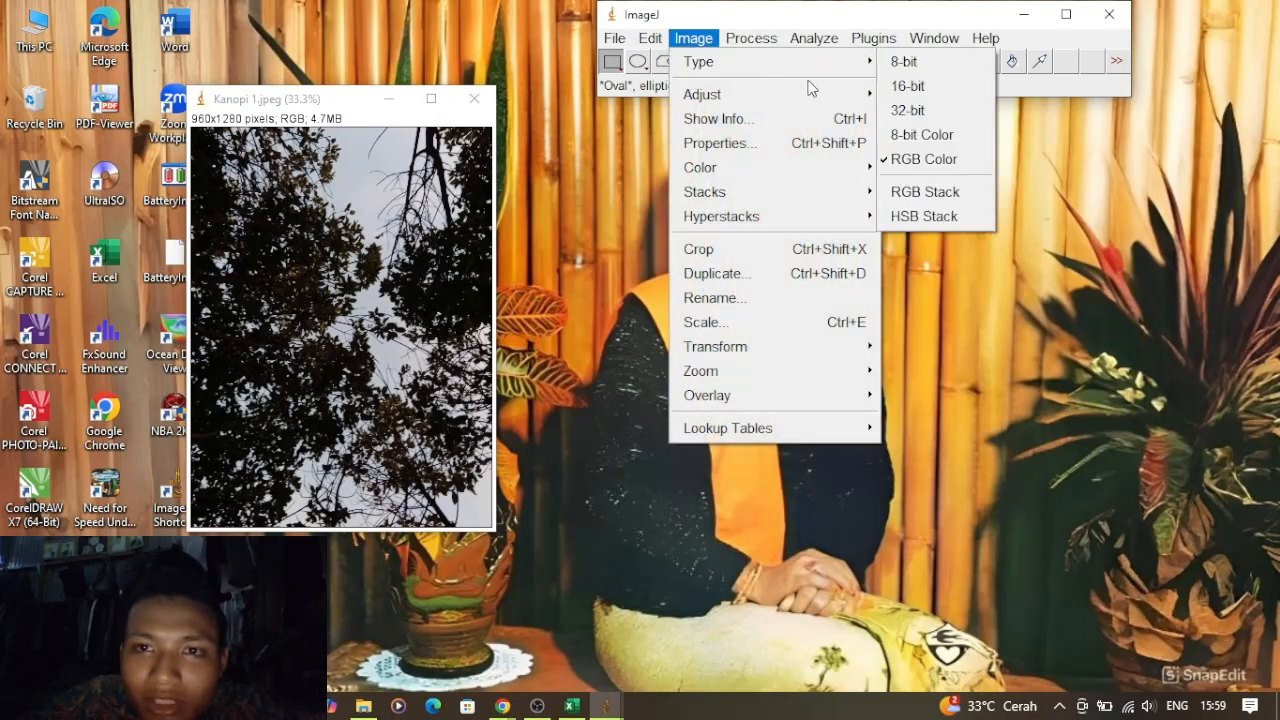
mouse_move(846, 99)
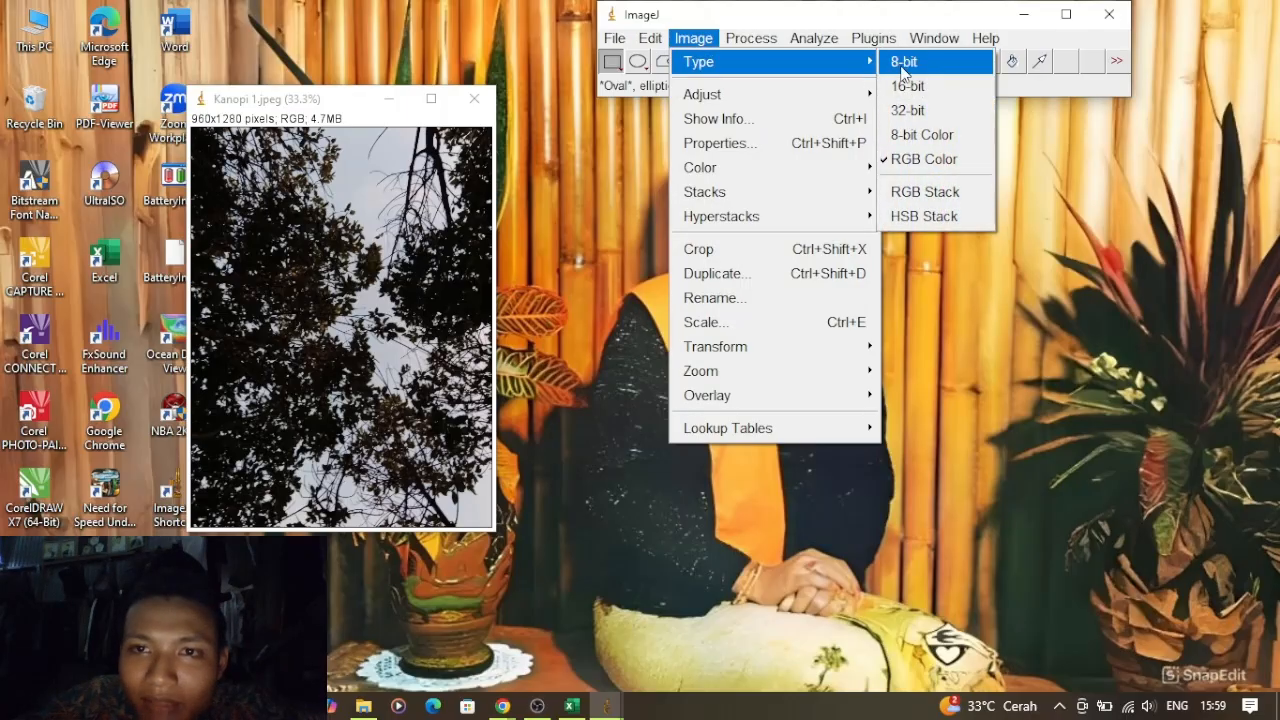
left_click(903, 66)
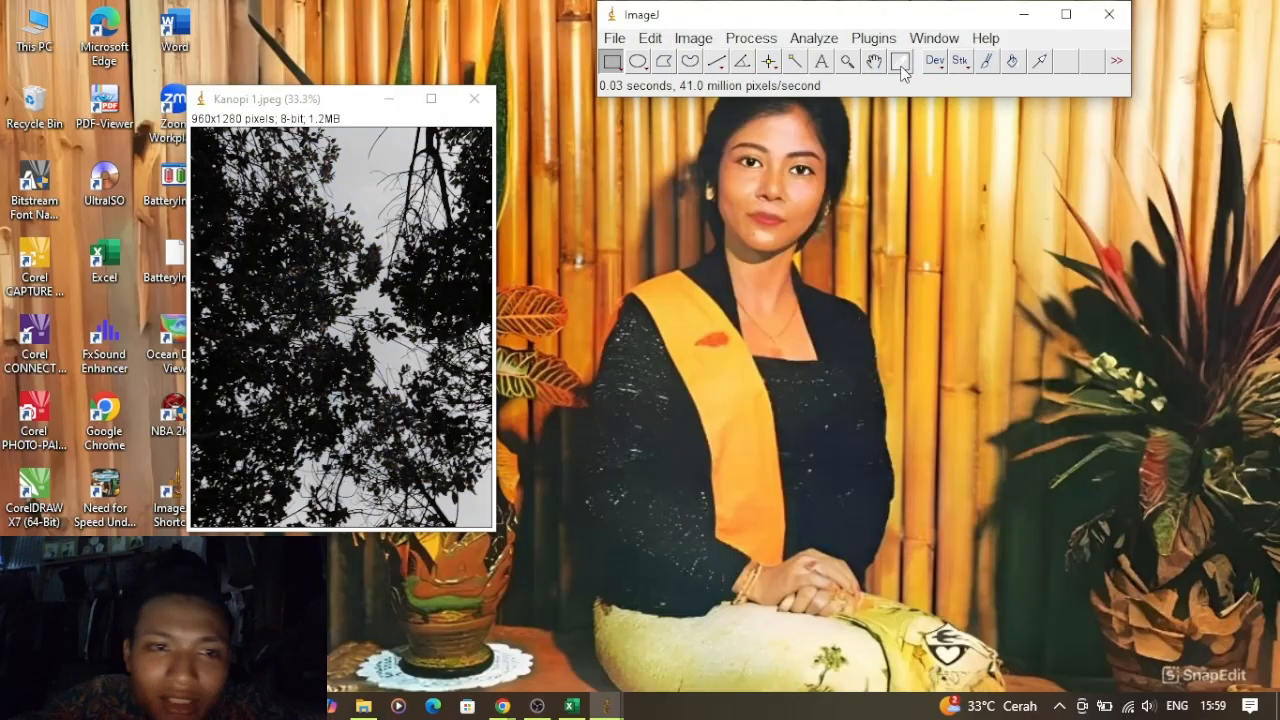
Apply a threshold to the Kanopi 1 image using the Default method and B&W display, keeping the dialog clear of the image
left_click(743, 40)
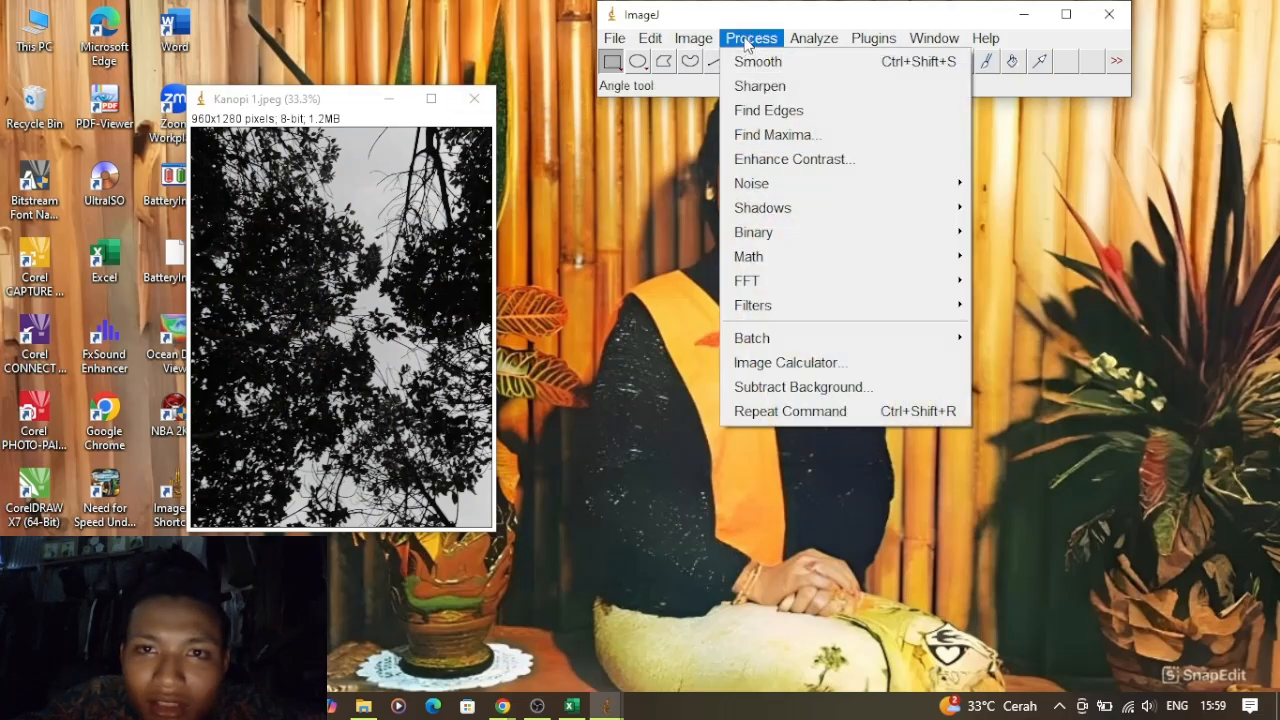
left_click(693, 38)
left_click(693, 38)
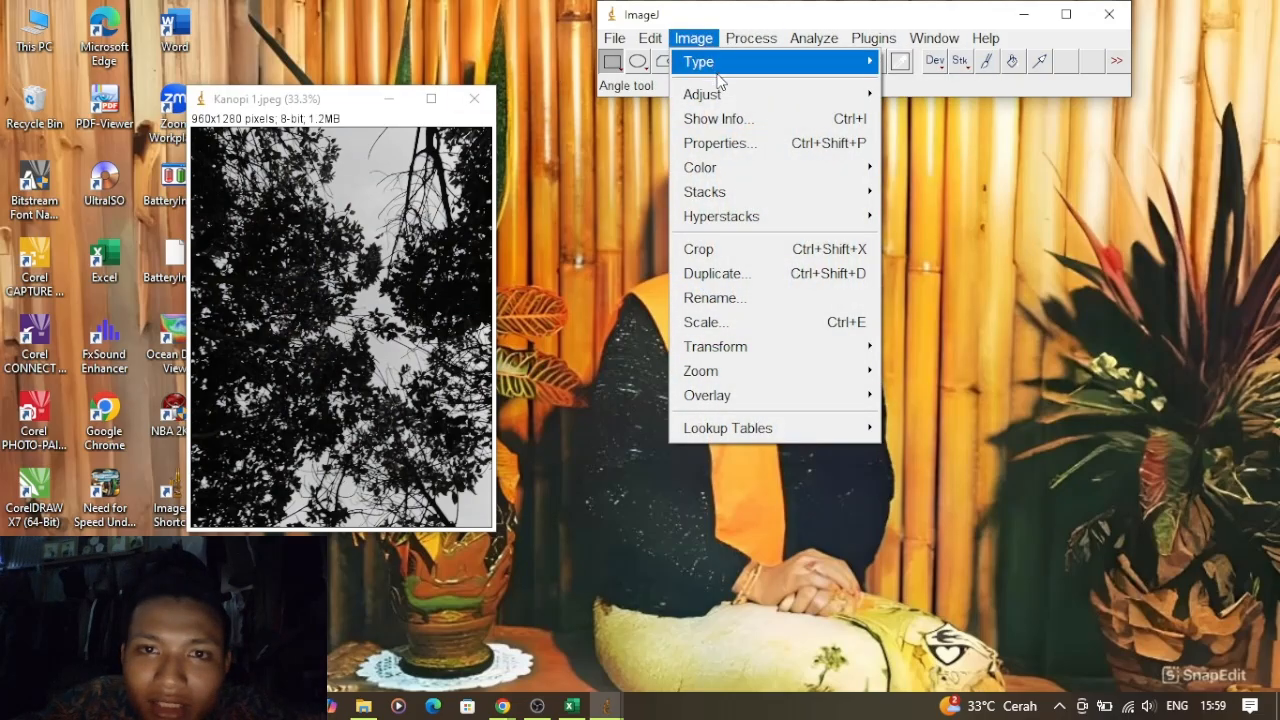
mouse_move(724, 95)
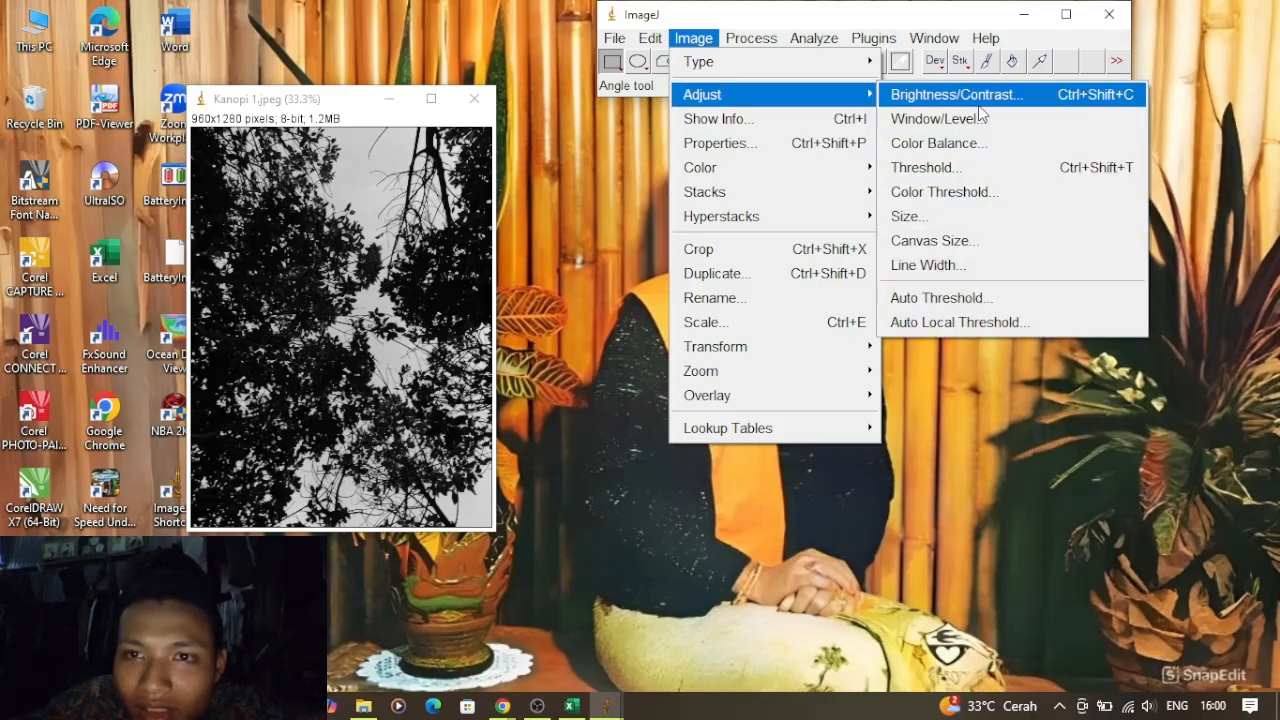
left_click(972, 167)
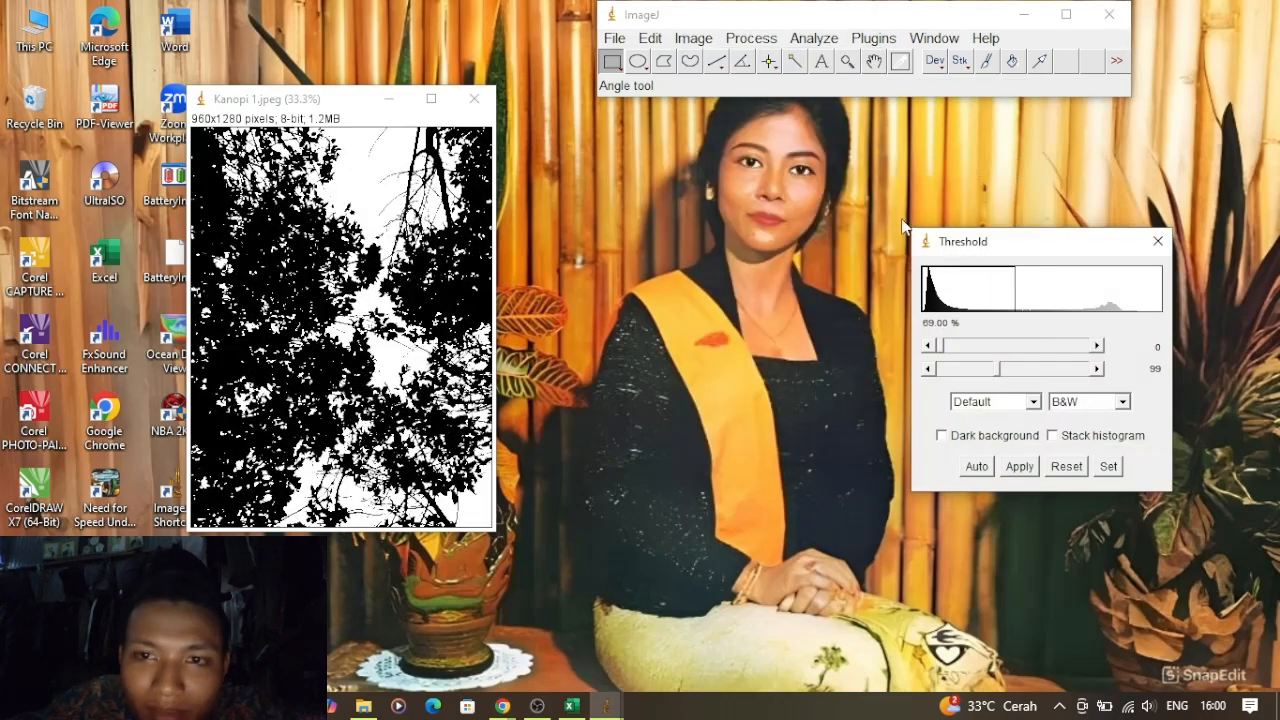
left_click_drag(983, 247, 710, 214)
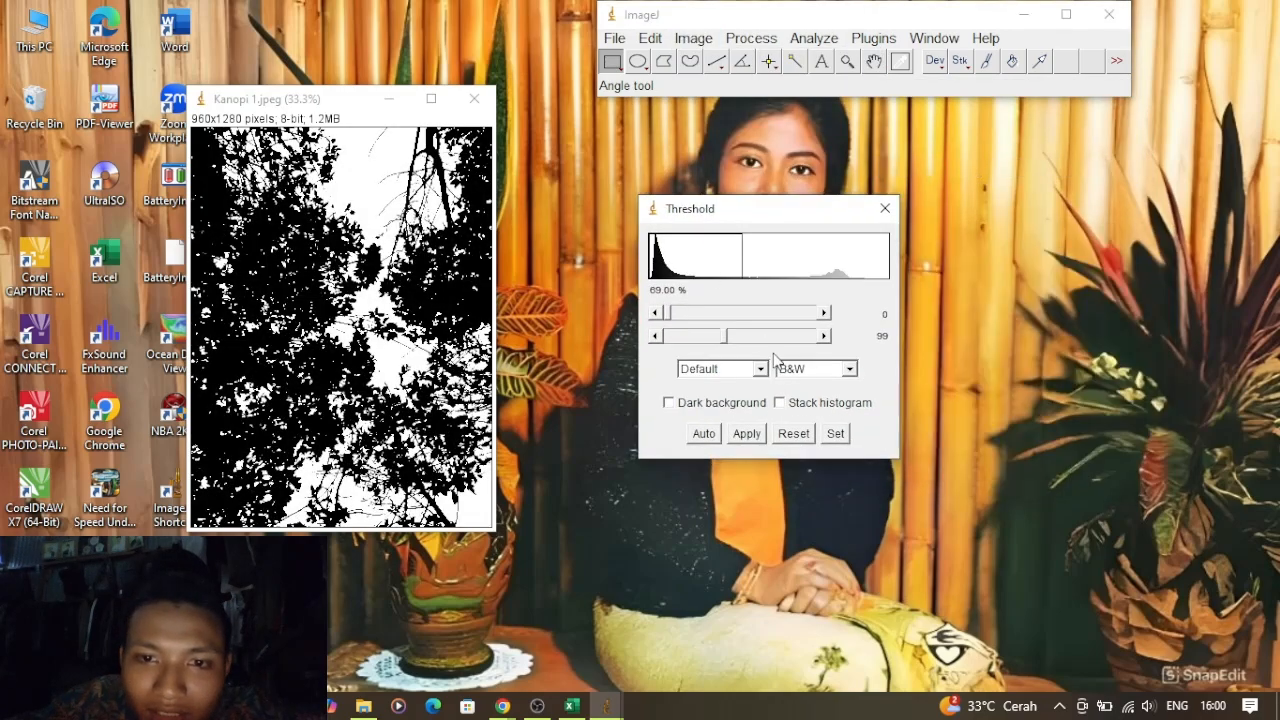
left_click(850, 370)
left_click(850, 371)
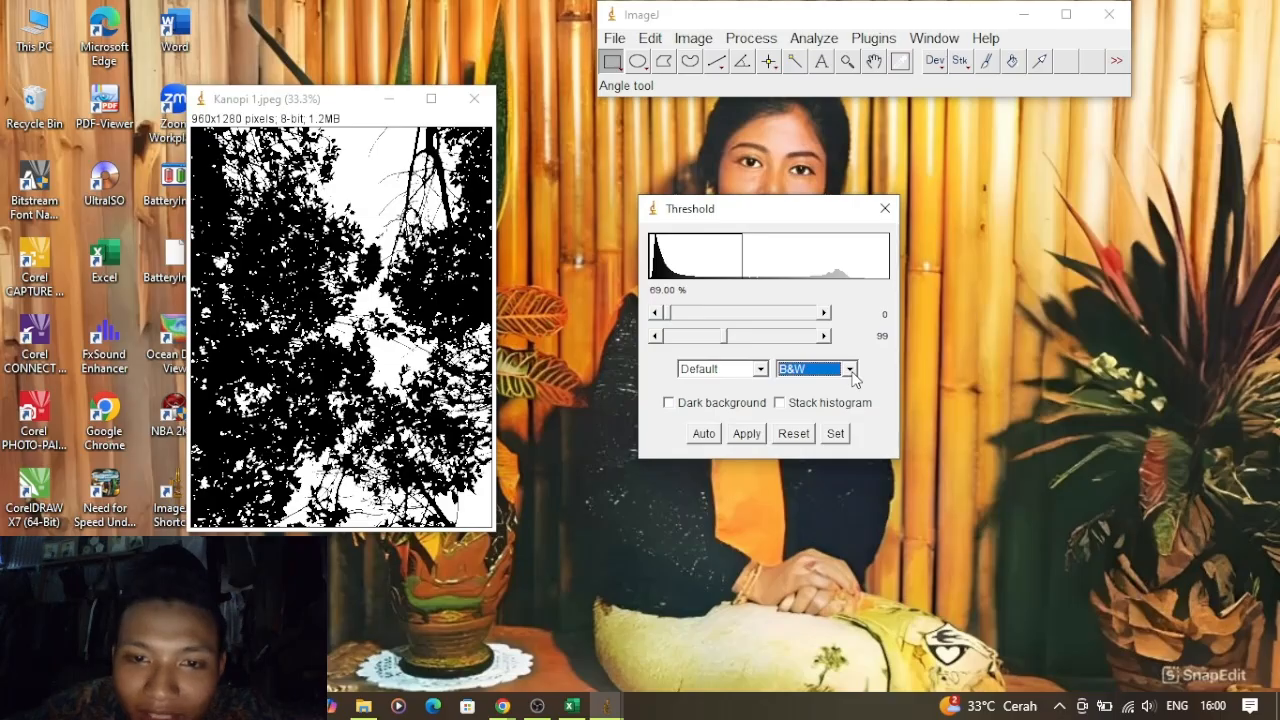
left_click(746, 434)
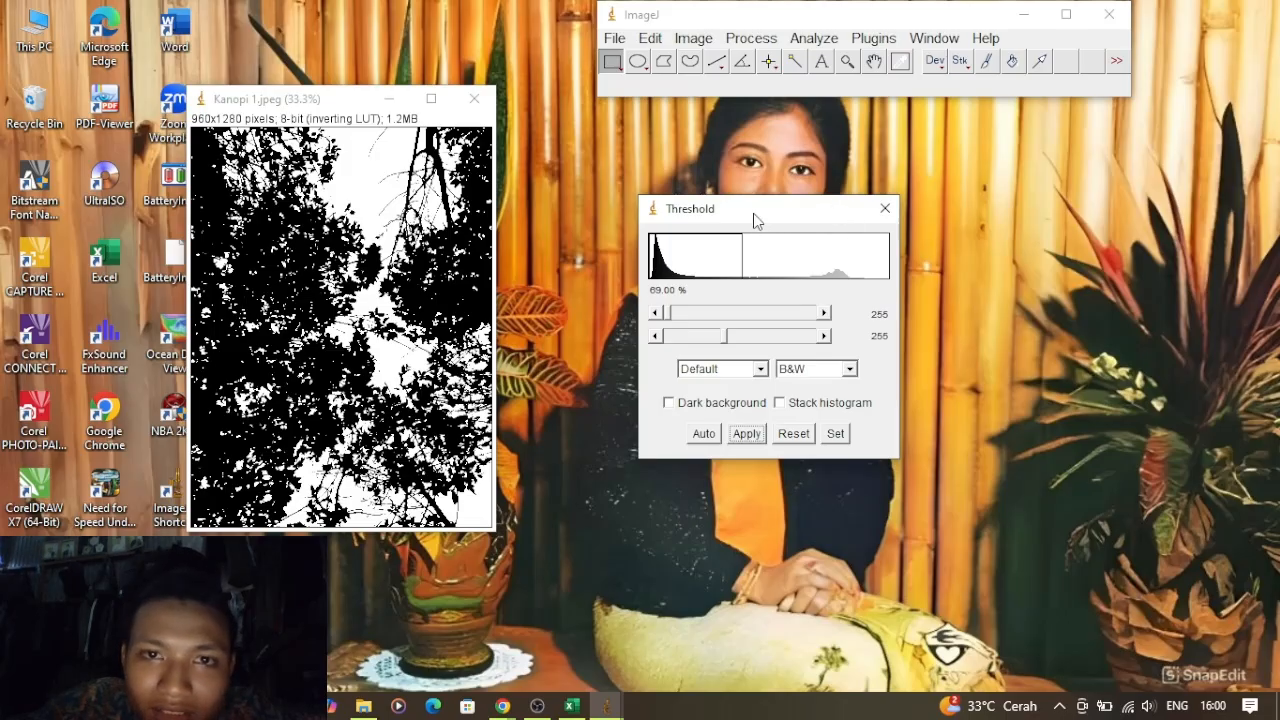
left_click_drag(755, 217, 769, 239)
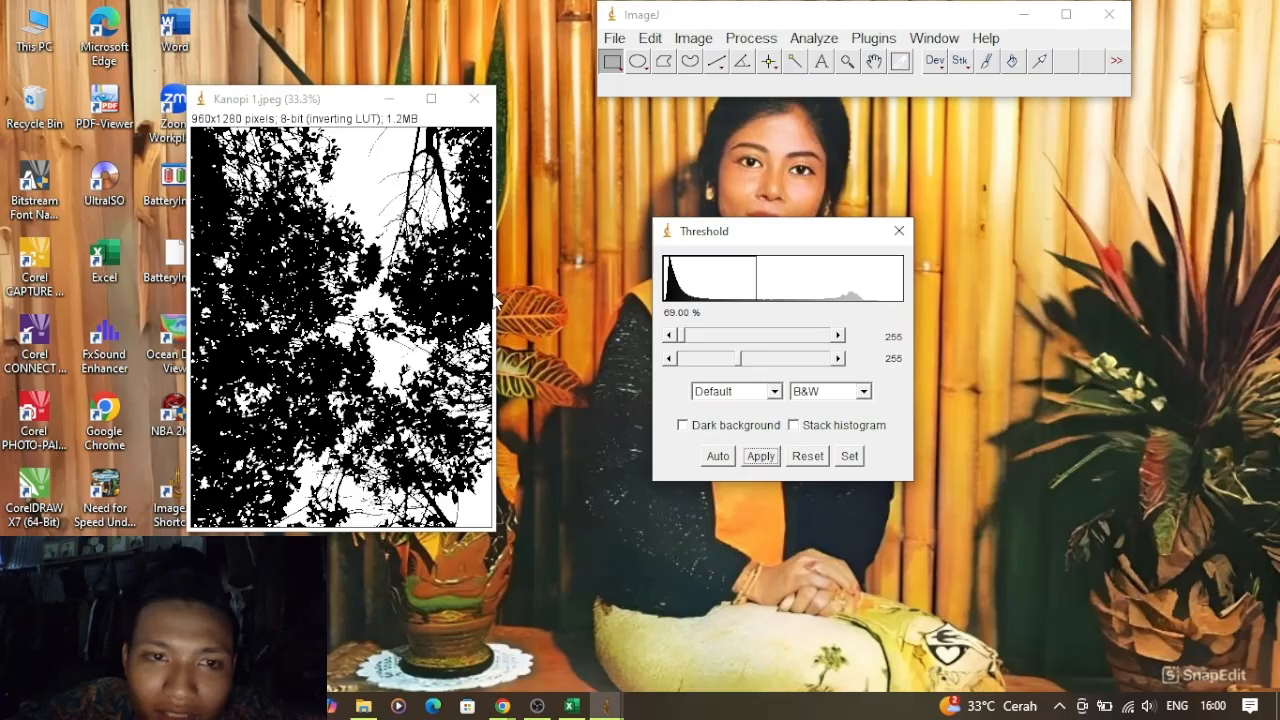
Generate the histogram of the thresholded Kanopi 1 image
left_click(697, 40)
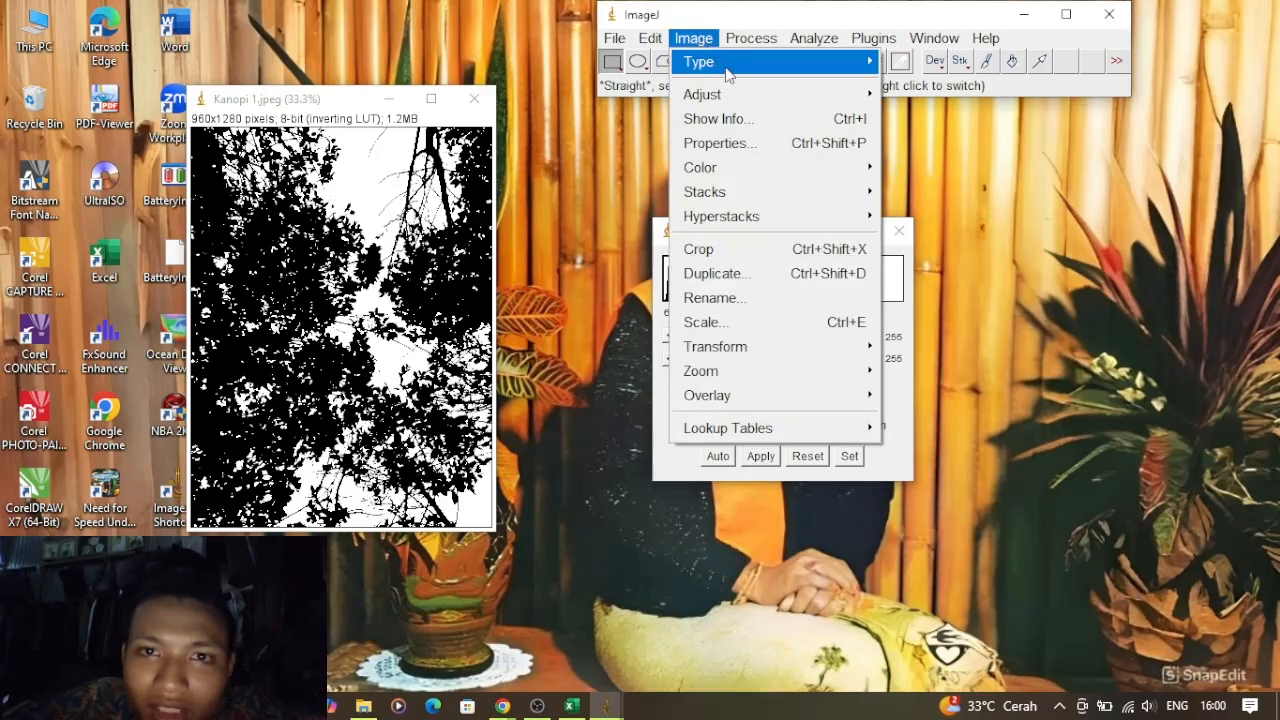
left_click(800, 46)
left_click(805, 50)
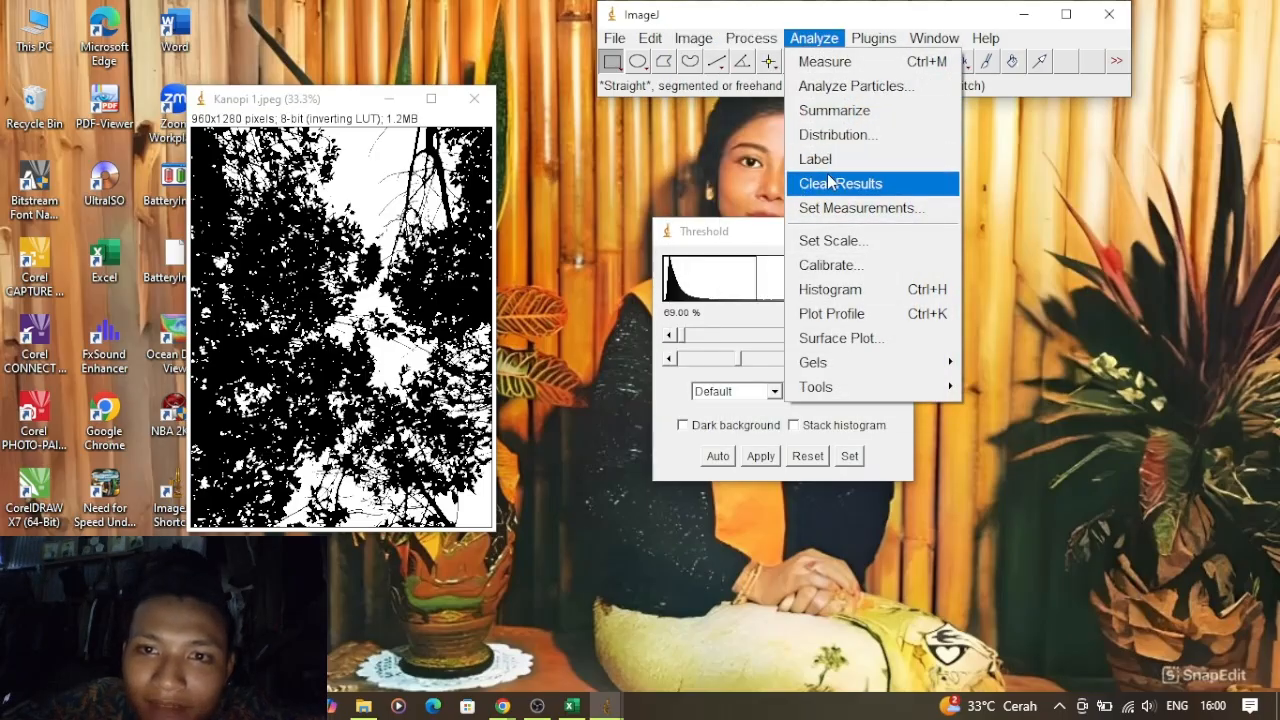
left_click(835, 296)
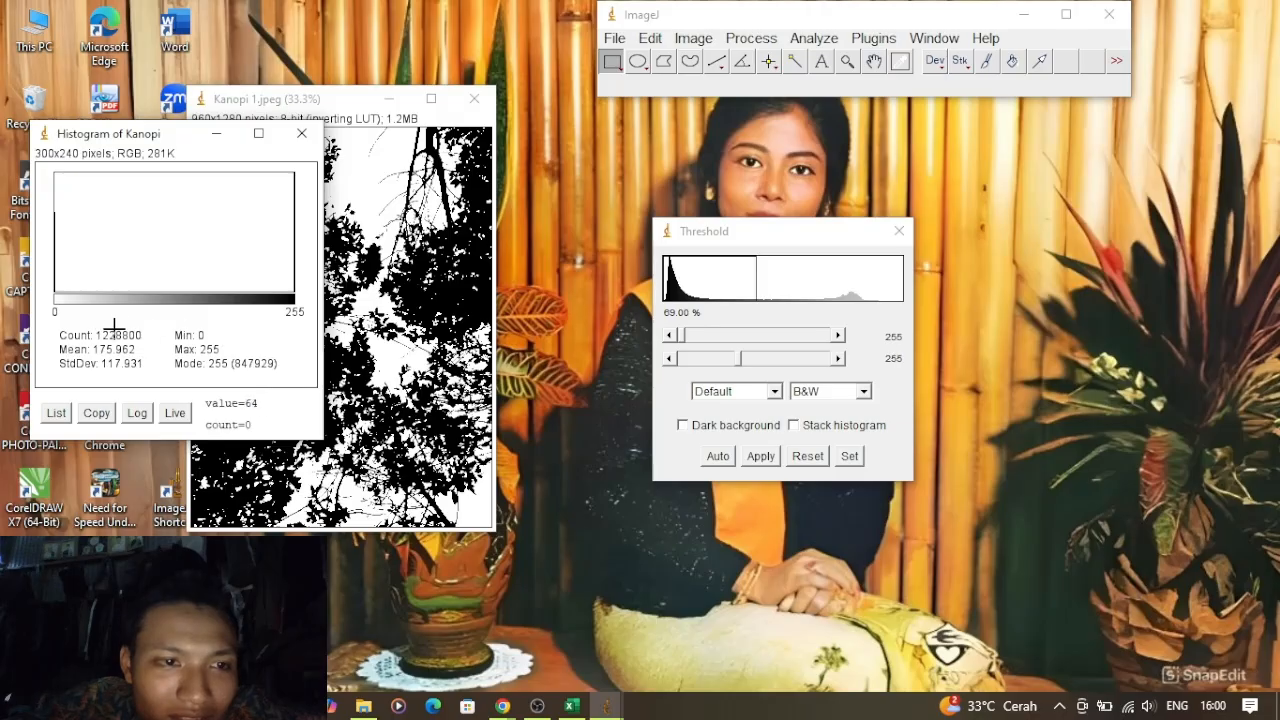
Switch to the Excel canopy workbook and enter 847929 as the Pixel Kanopi value for canopy 1 in D3
left_click(571, 705)
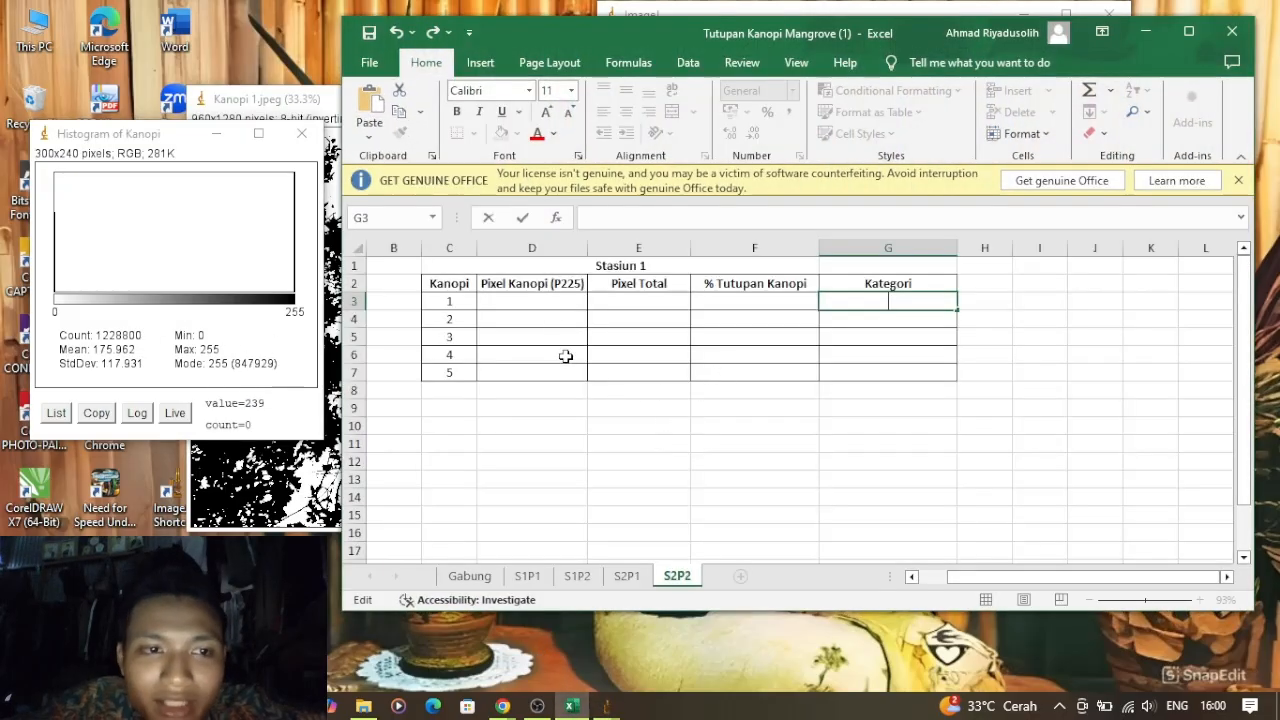
left_click(526, 304)
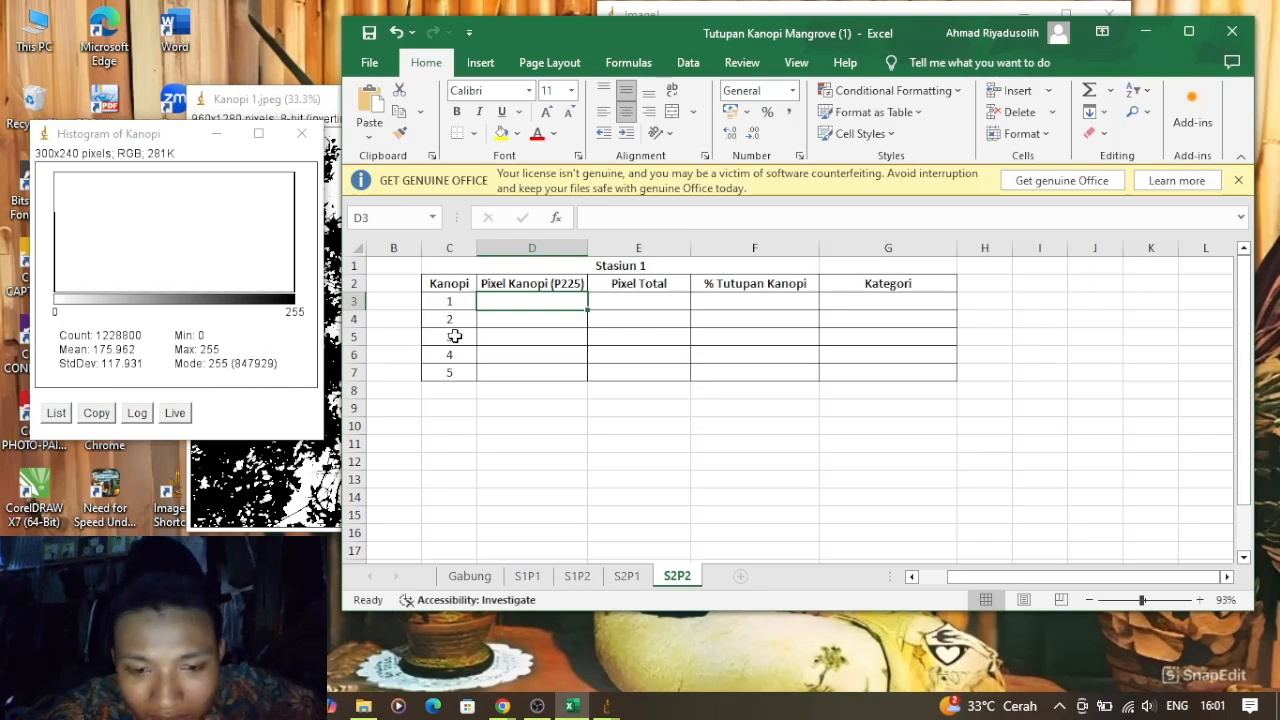
type("8")
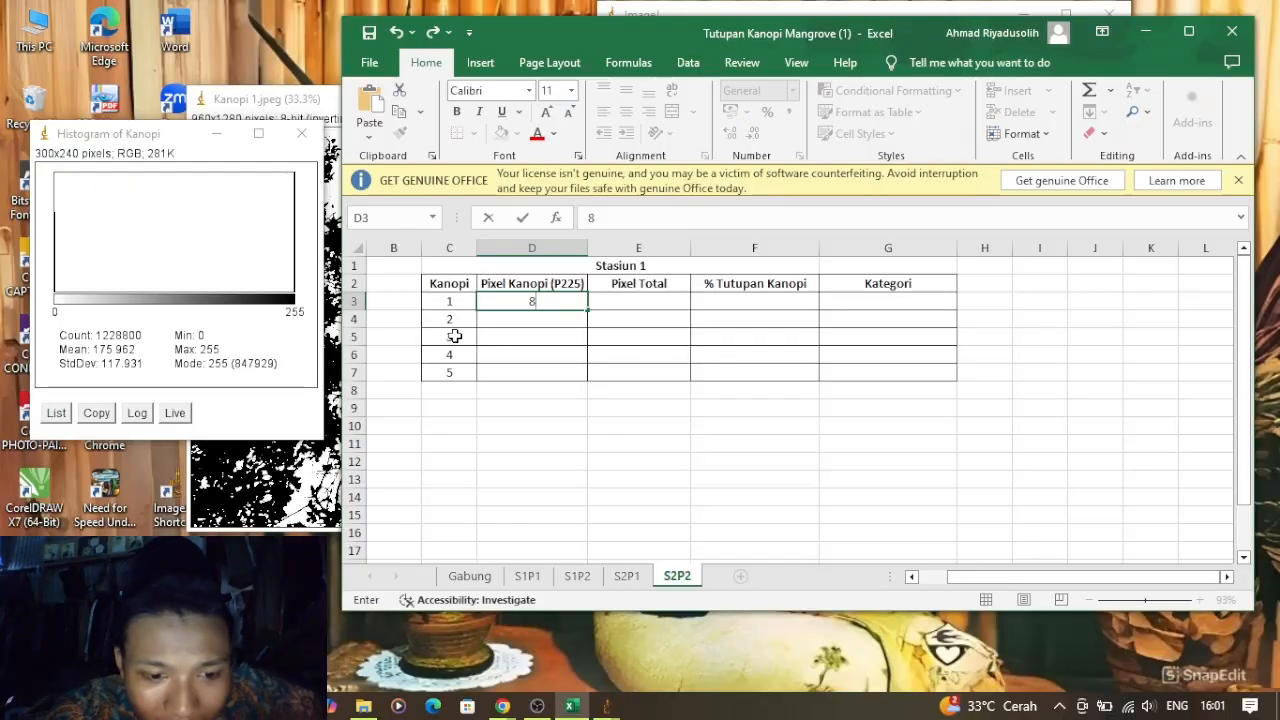
type("47")
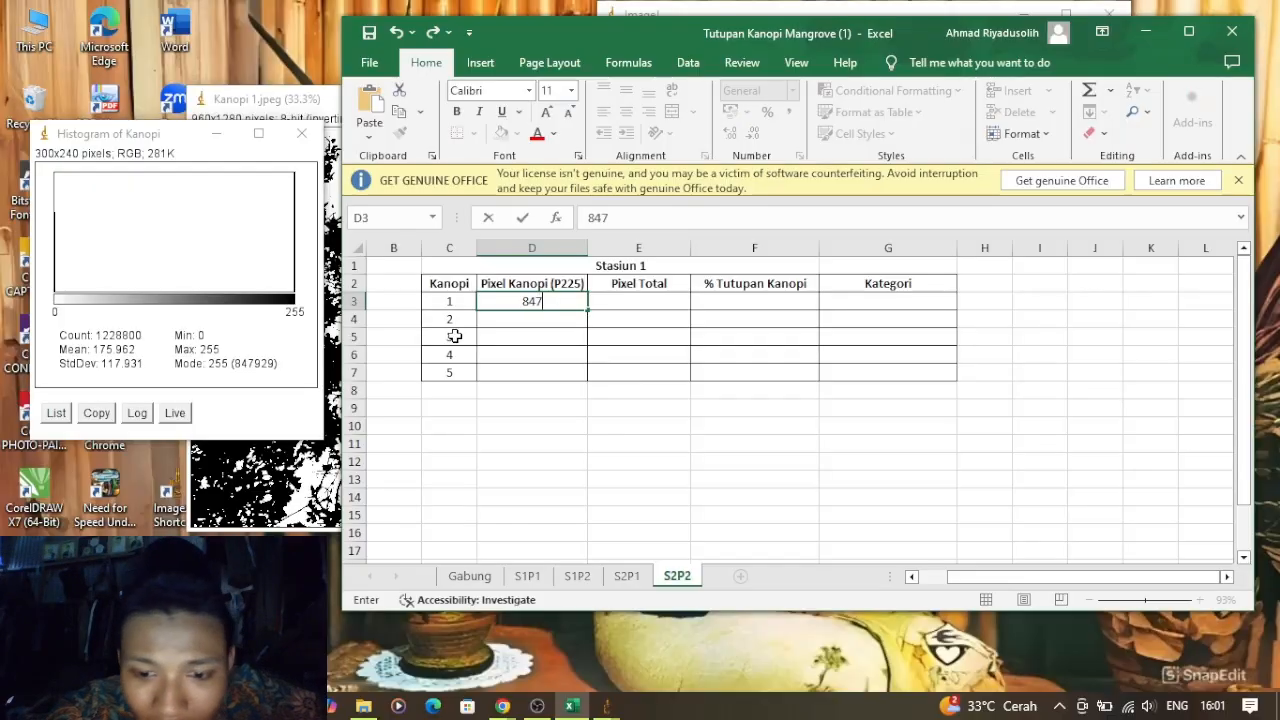
type("929")
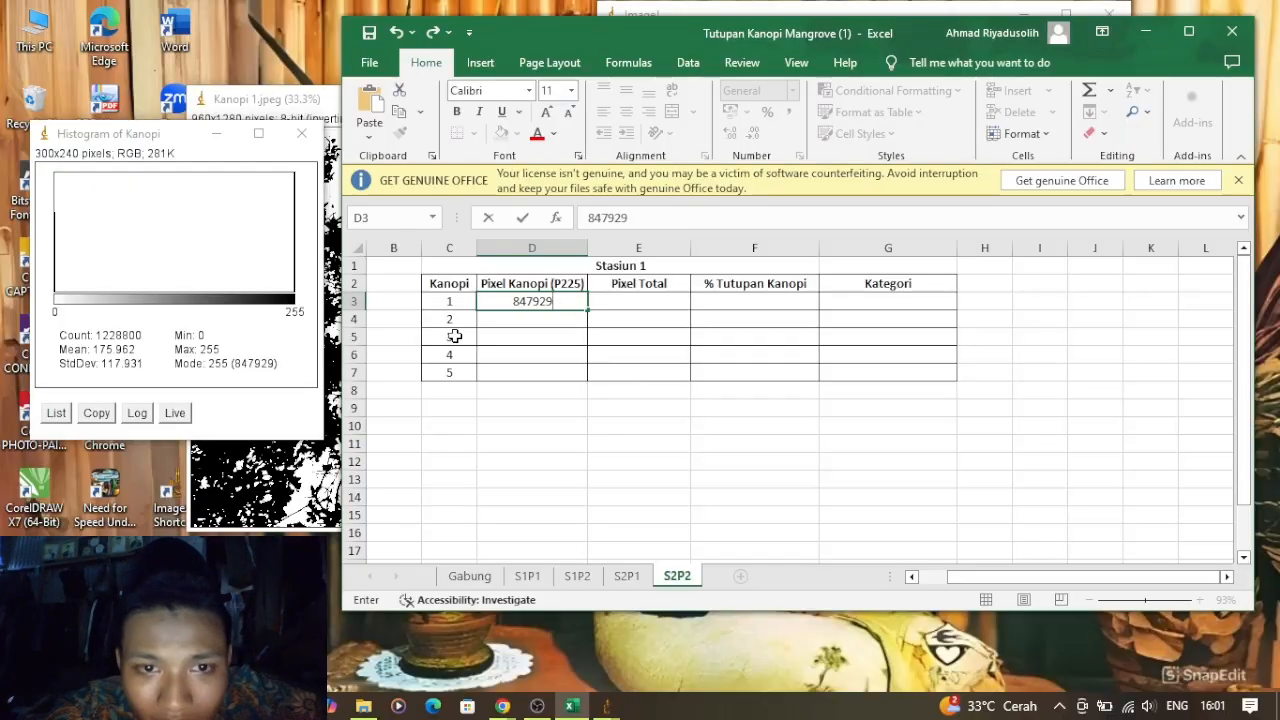
Enter 1228800 as the Pixel Total for canopy 1 in E3
left_click(628, 299)
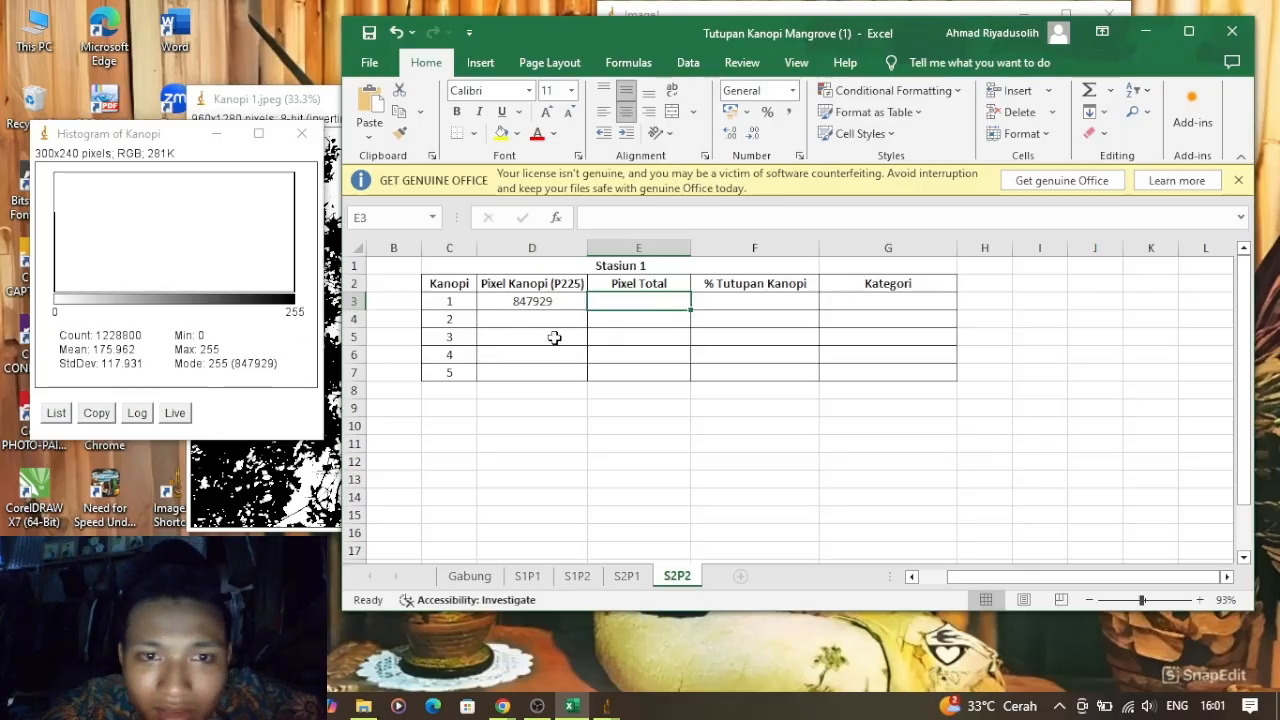
type("12")
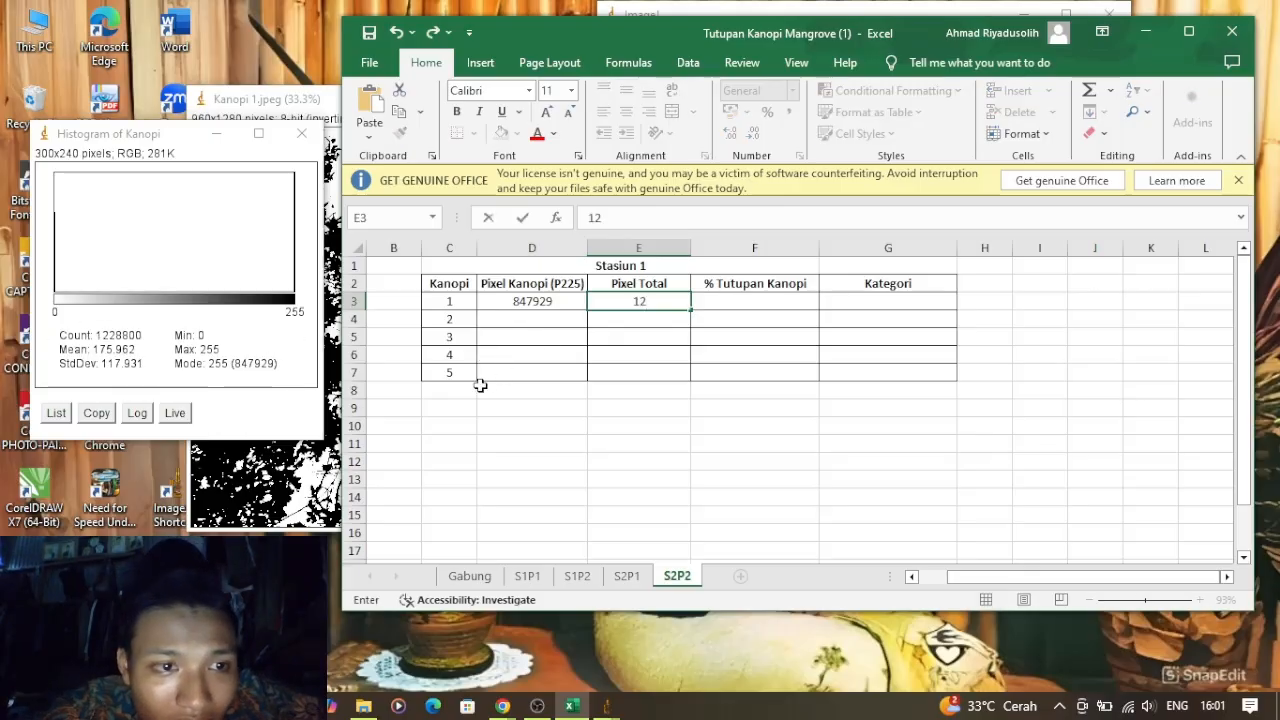
type("288")
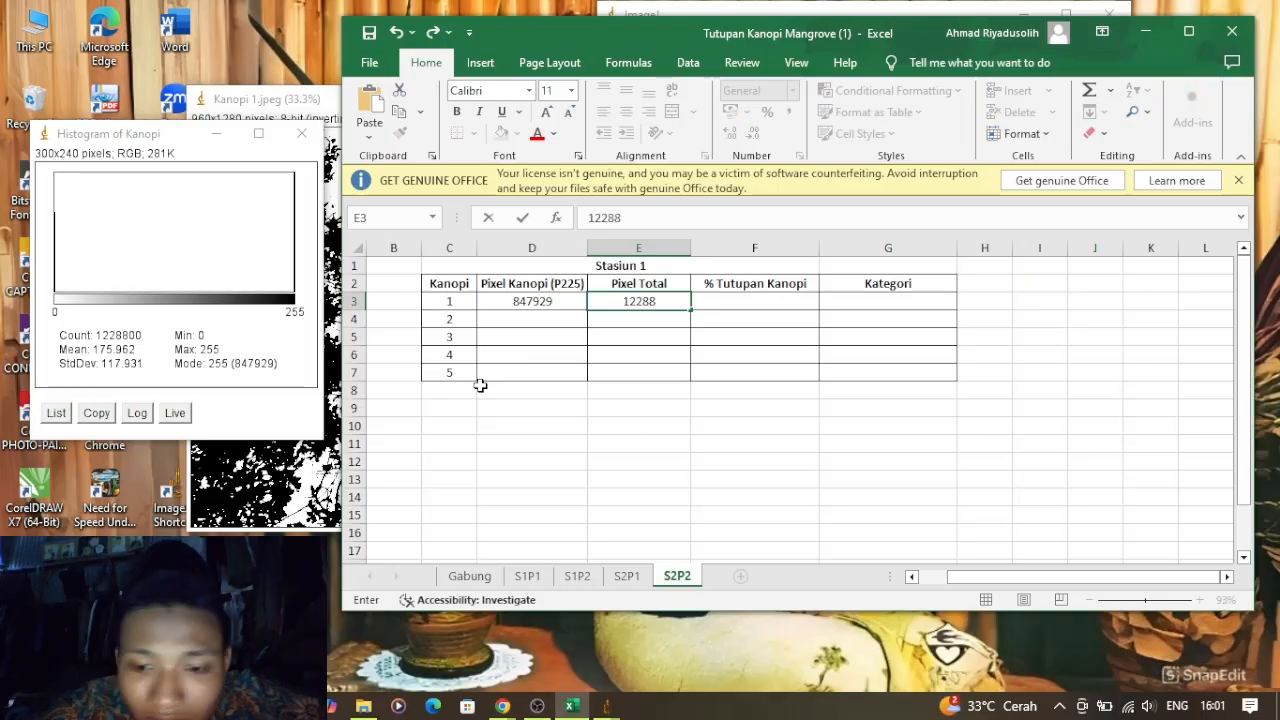
type("00")
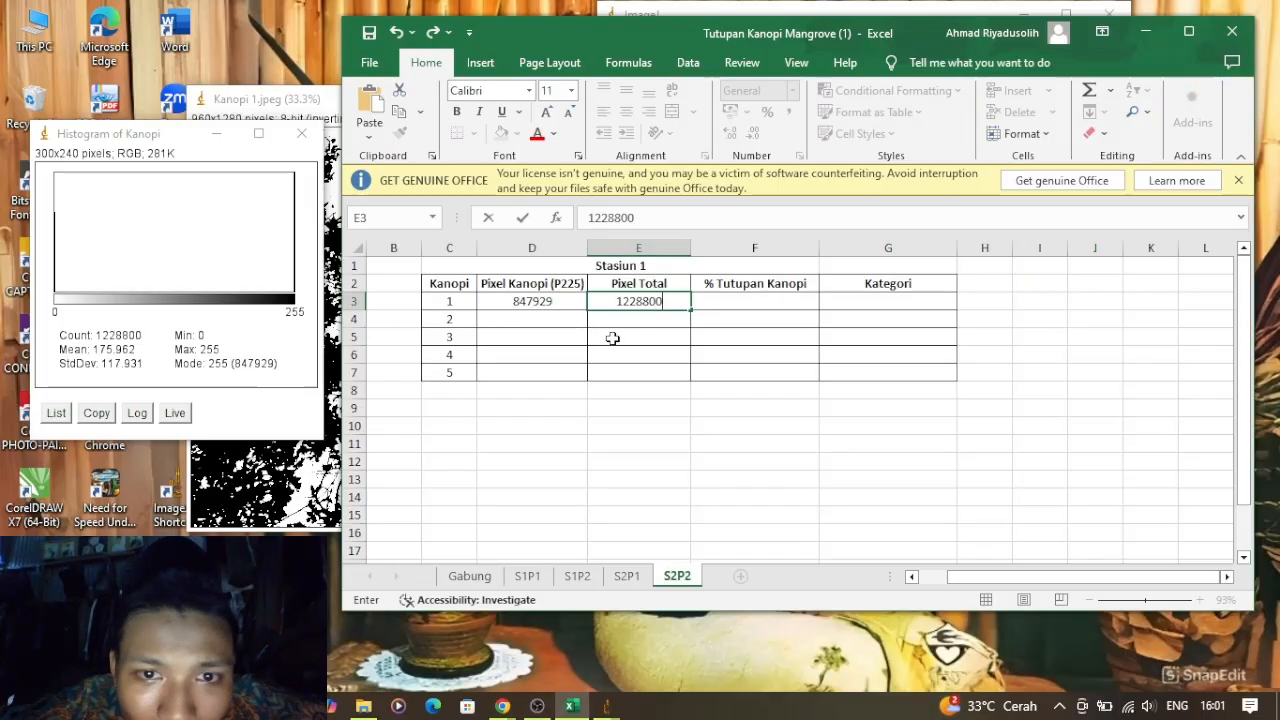
Calculate the % Tutupan Kanopi for canopy 1 in F3 with the formula =(D3/E3)*100
left_click(750, 305)
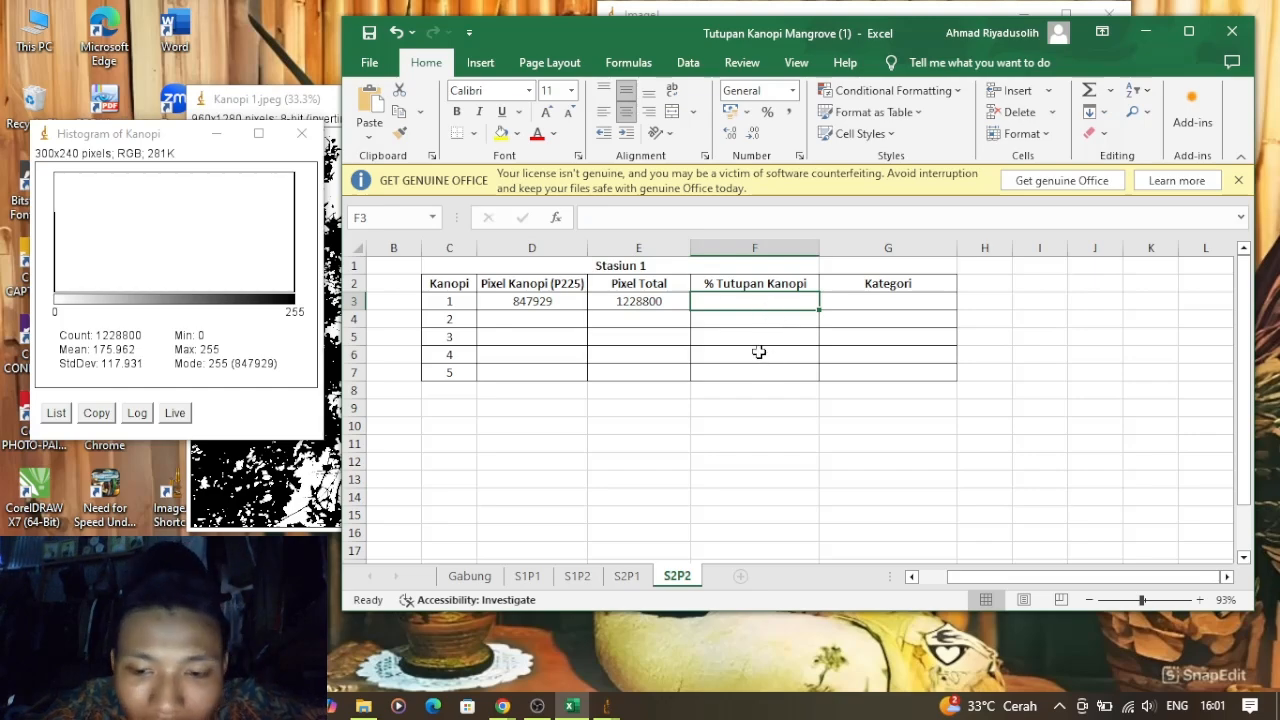
type("=")
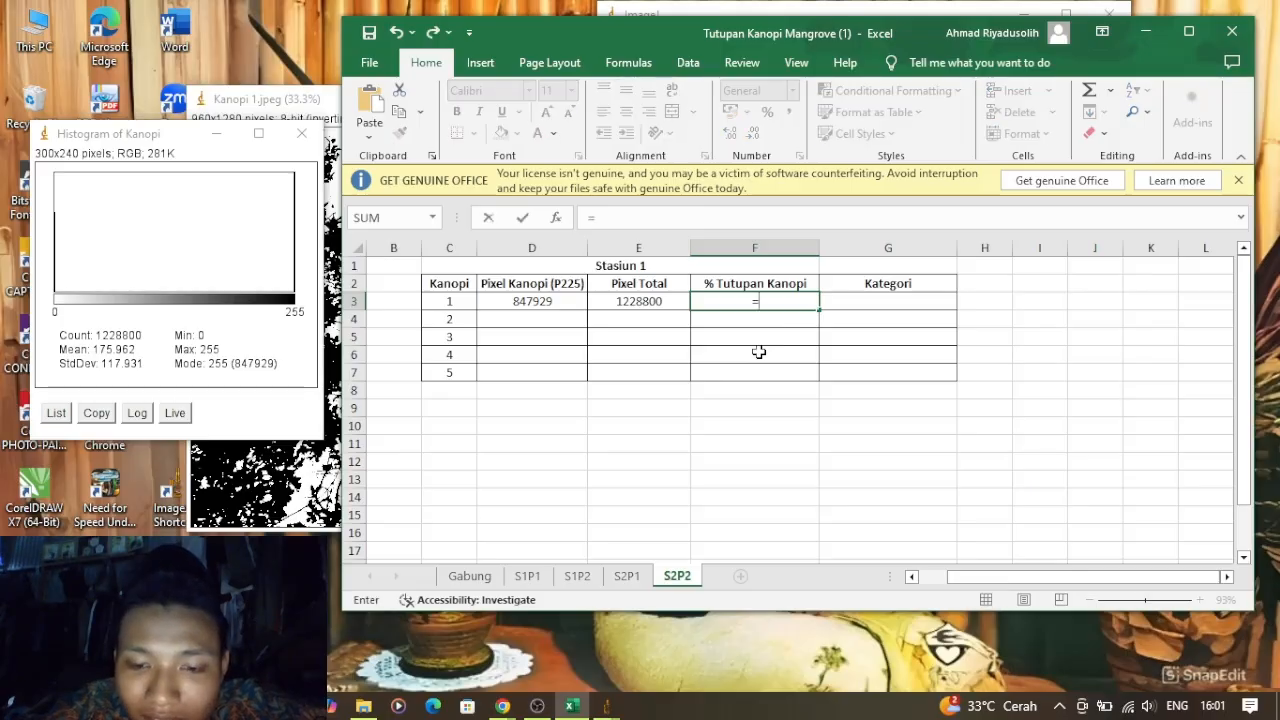
type("(")
left_click(547, 304)
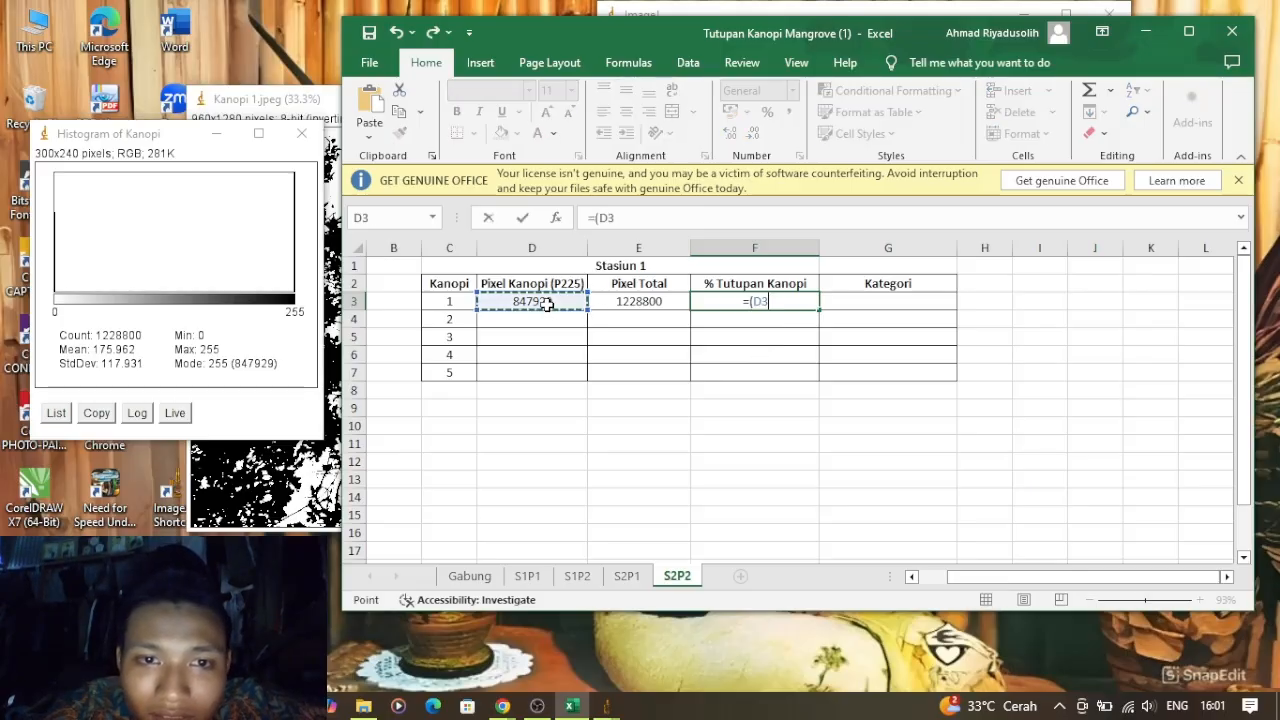
type("/")
left_click(660, 302)
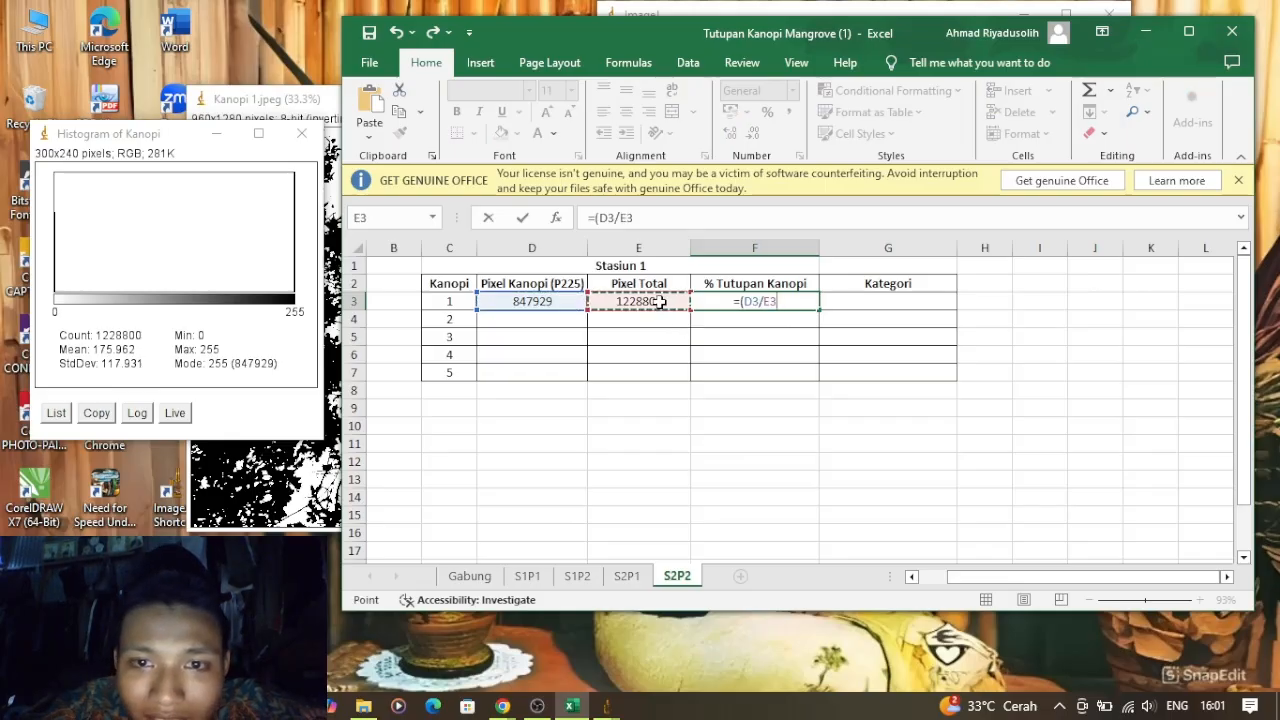
type(")")
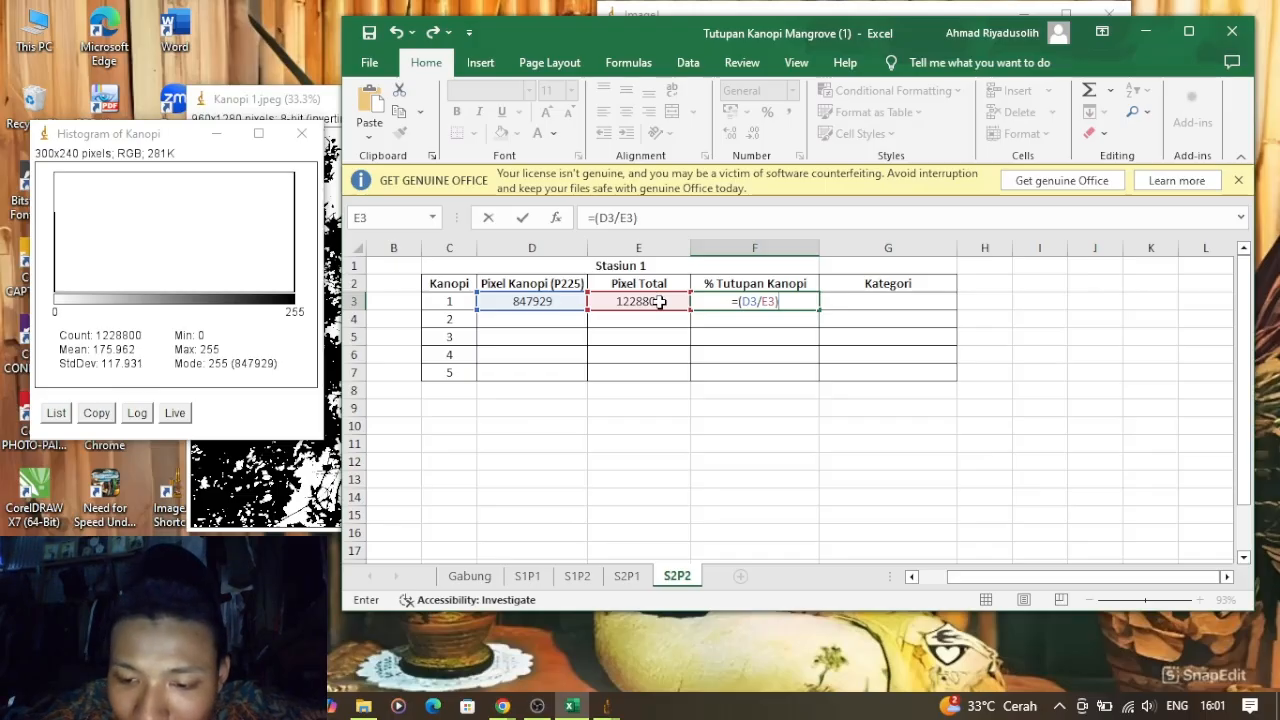
type("\"")
key("BackSpace")
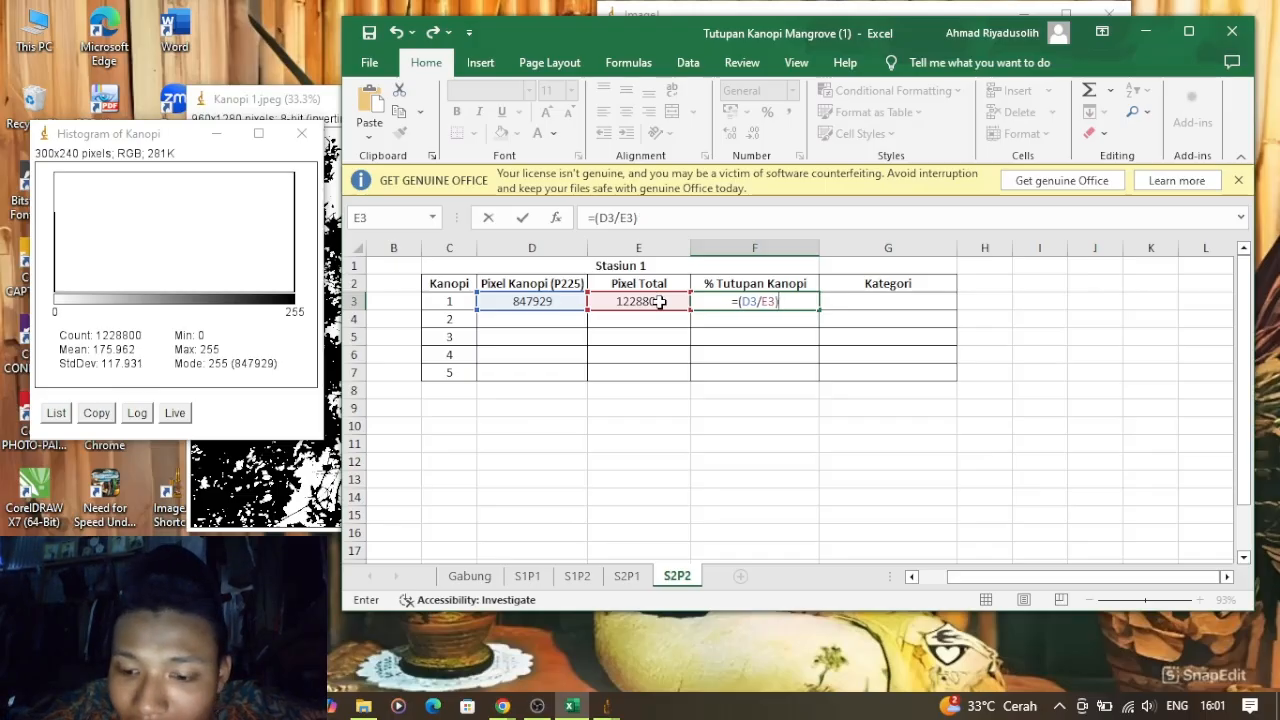
type("'100")
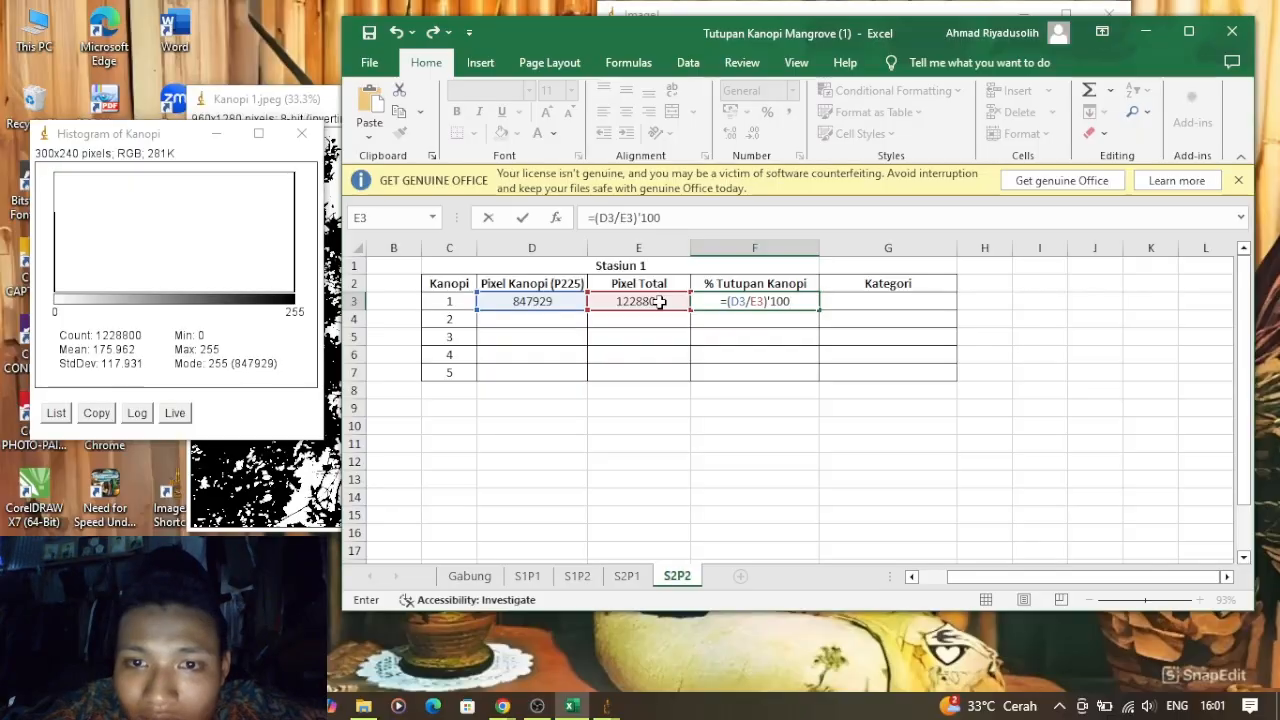
key("BackSpace")
key("BackSpace")
key("BackSpace")
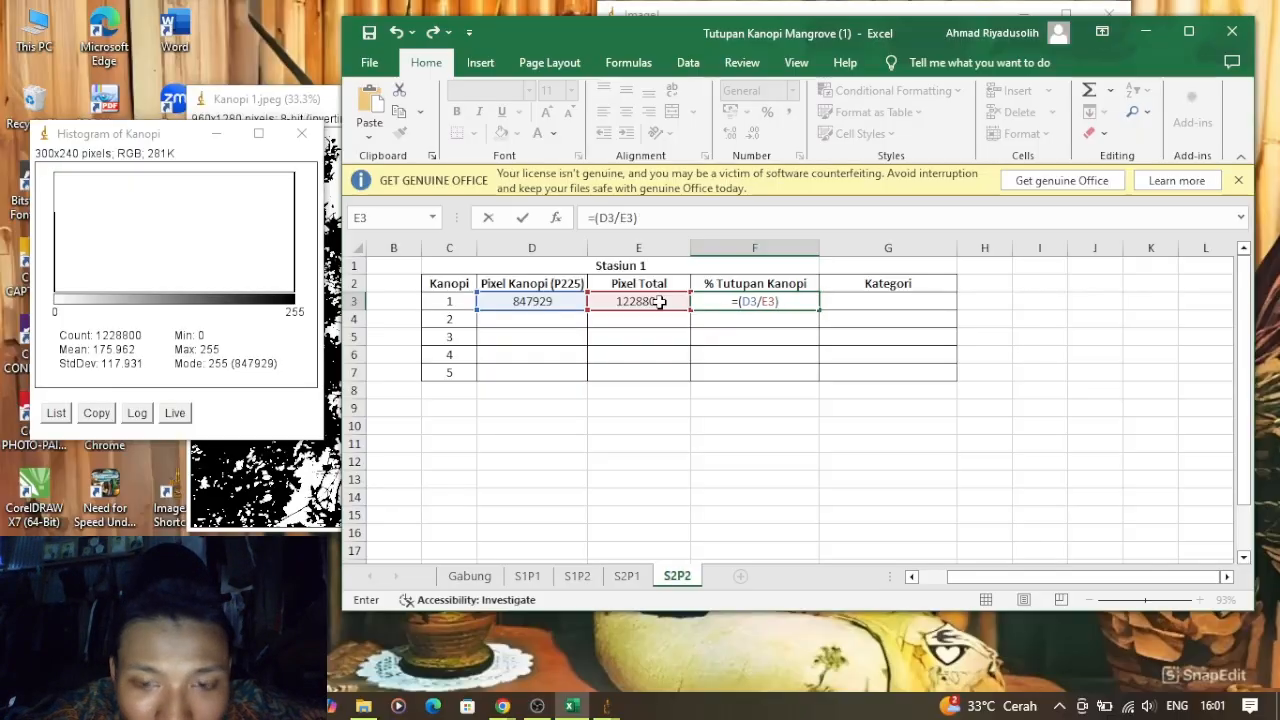
type("*100")
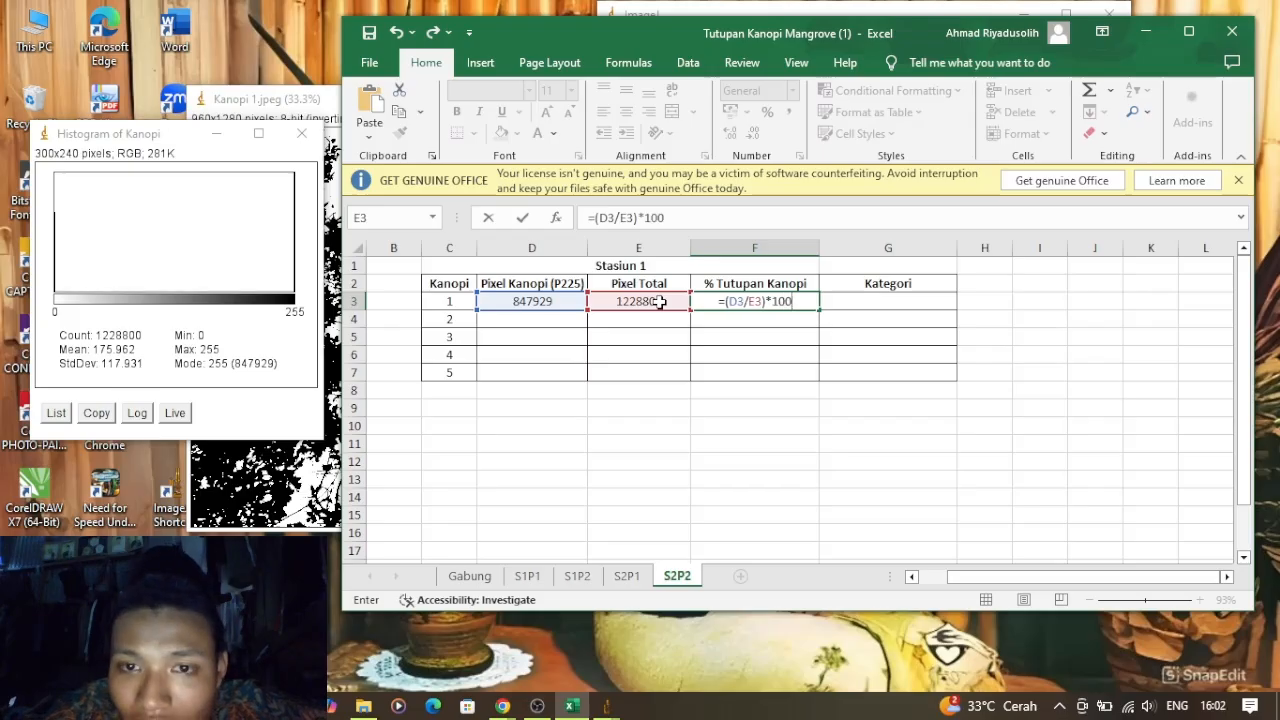
key("Return")
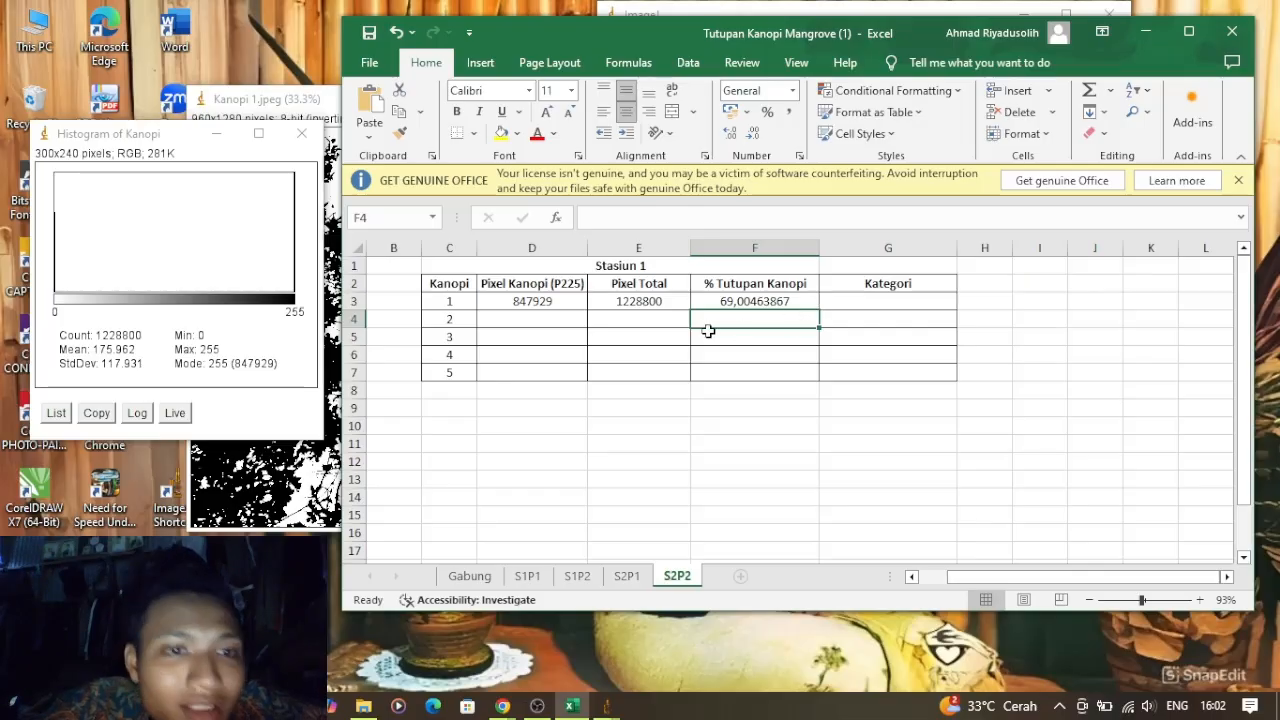
left_click(884, 302)
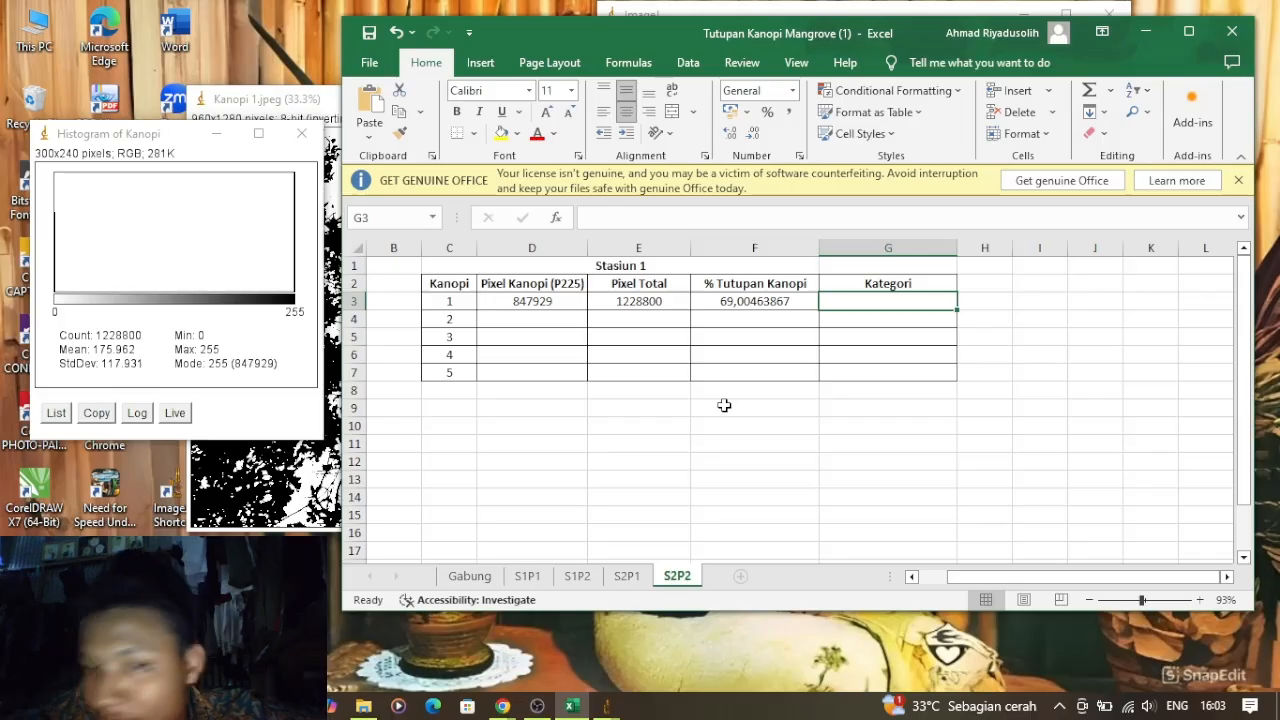
left_click(761, 304)
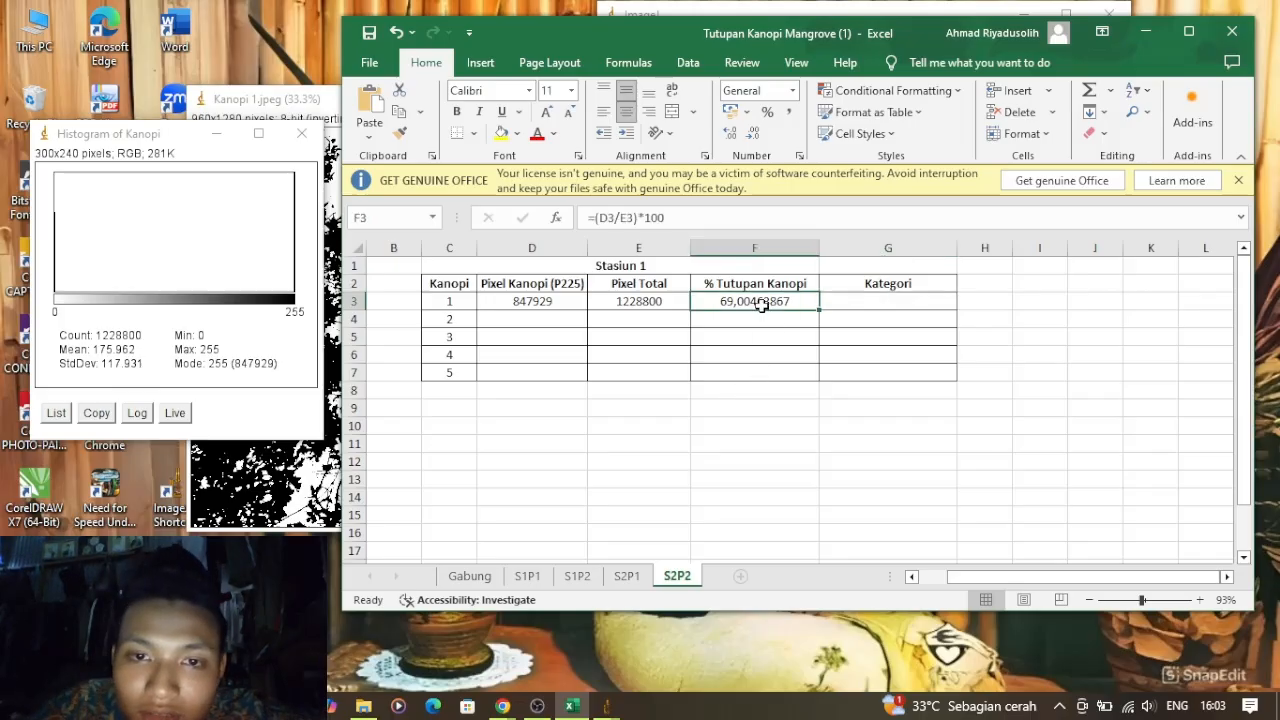
left_click(837, 303)
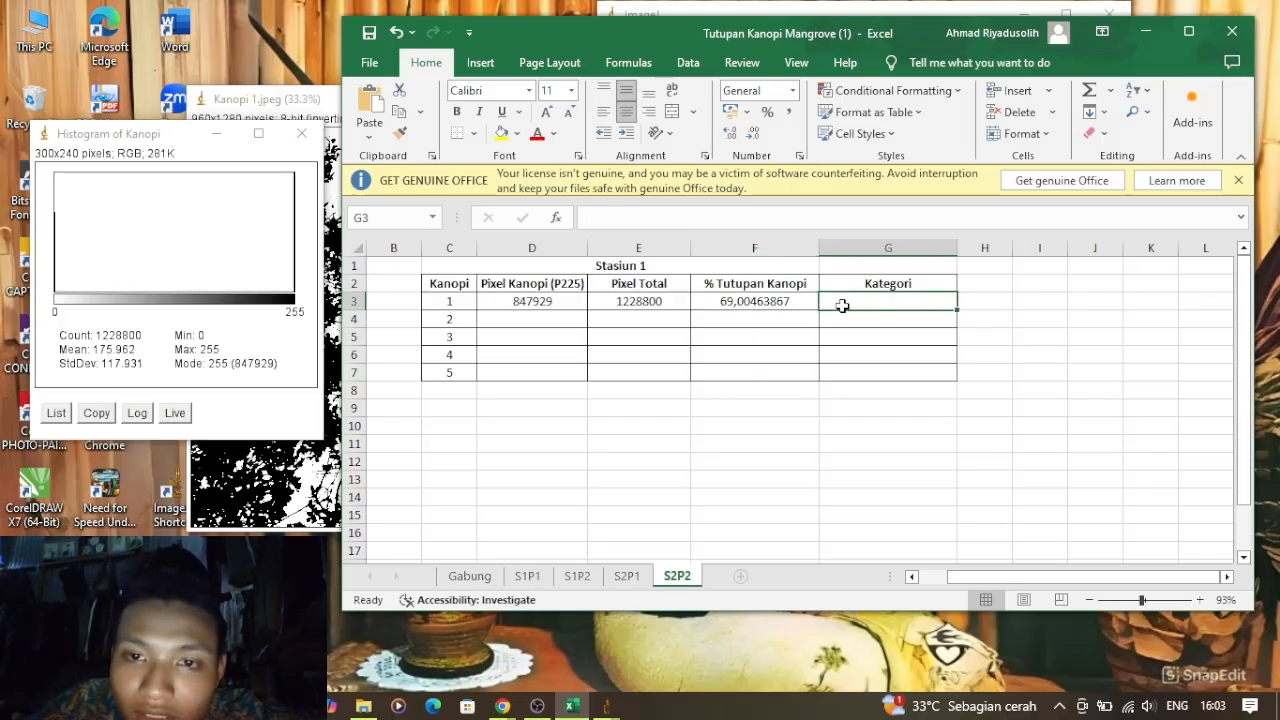
left_click(761, 301)
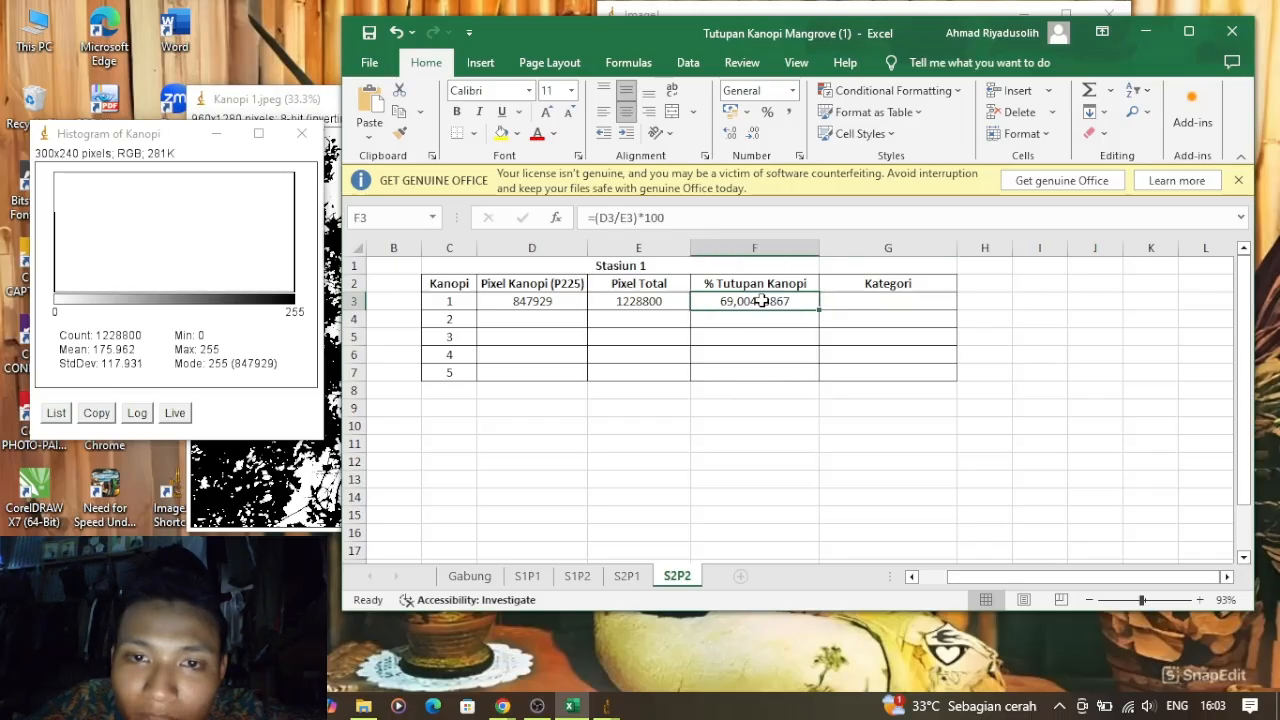
left_click(845, 305)
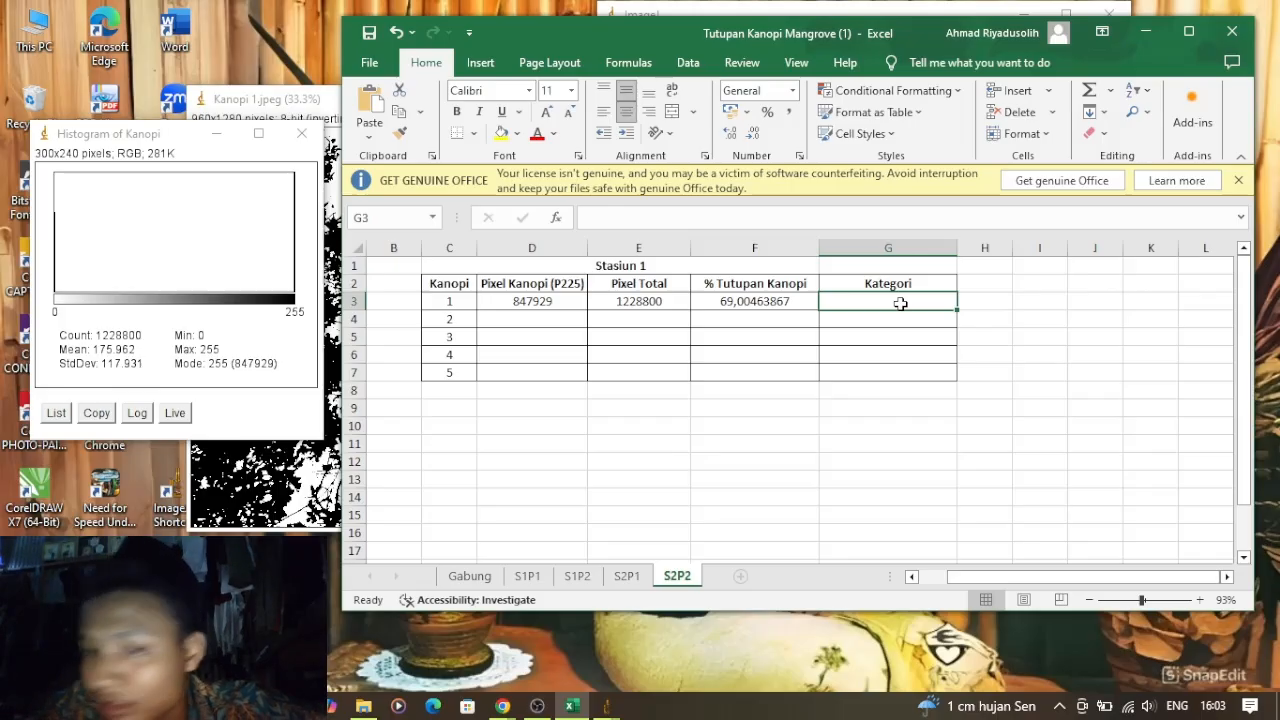
List the canopy cover ranges 0-50, 50-75 and 75-100 below the table in cells D9 to D11
left_click(529, 413)
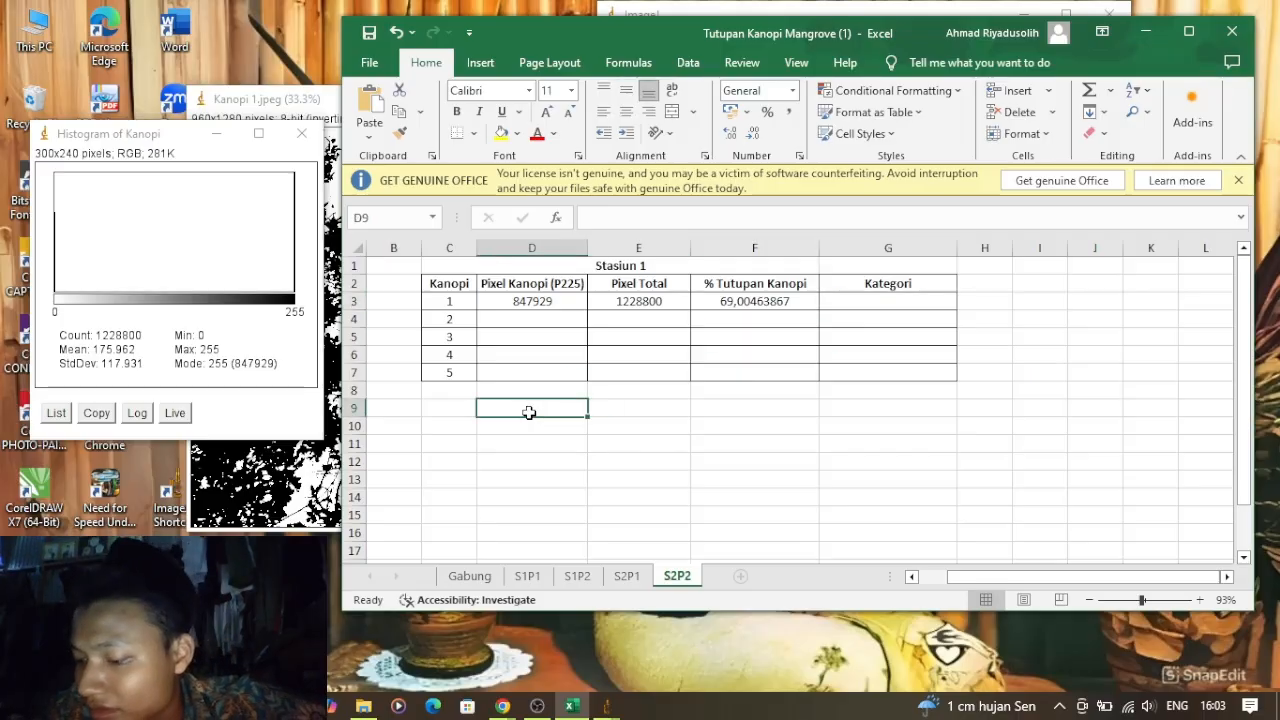
type("0-")
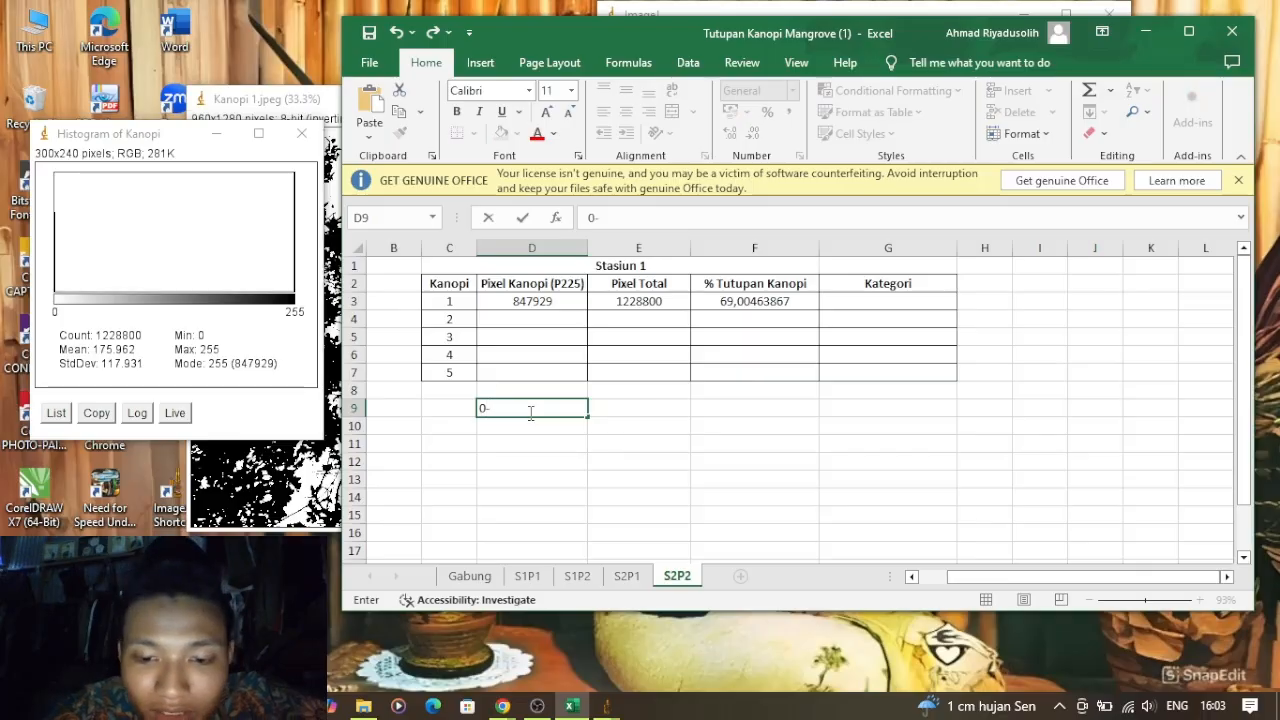
type("50")
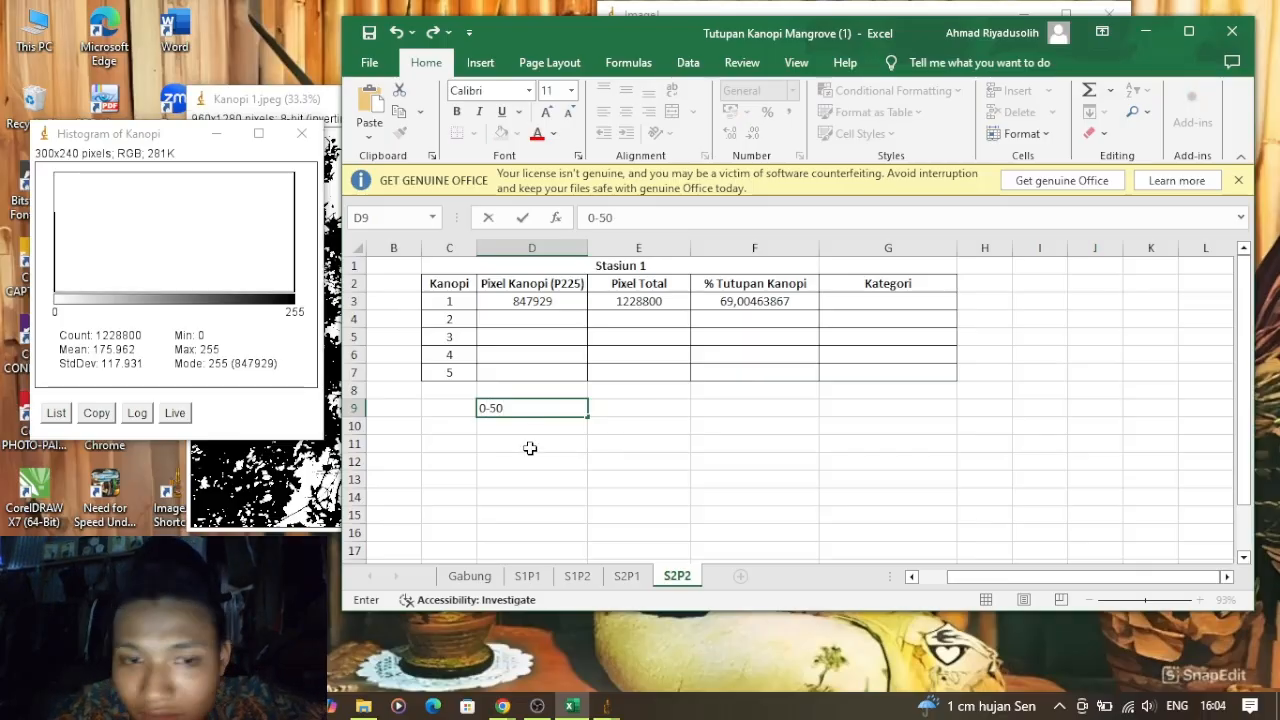
left_click(530, 426)
type("50")
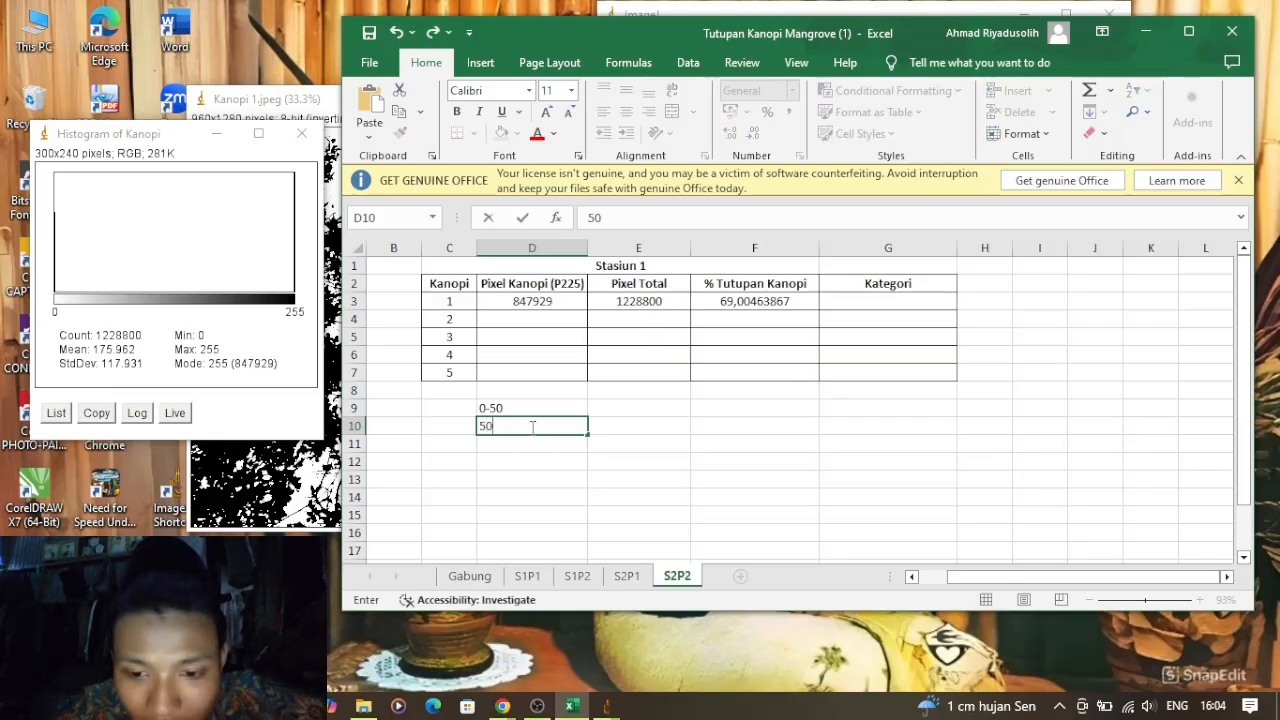
type("-75")
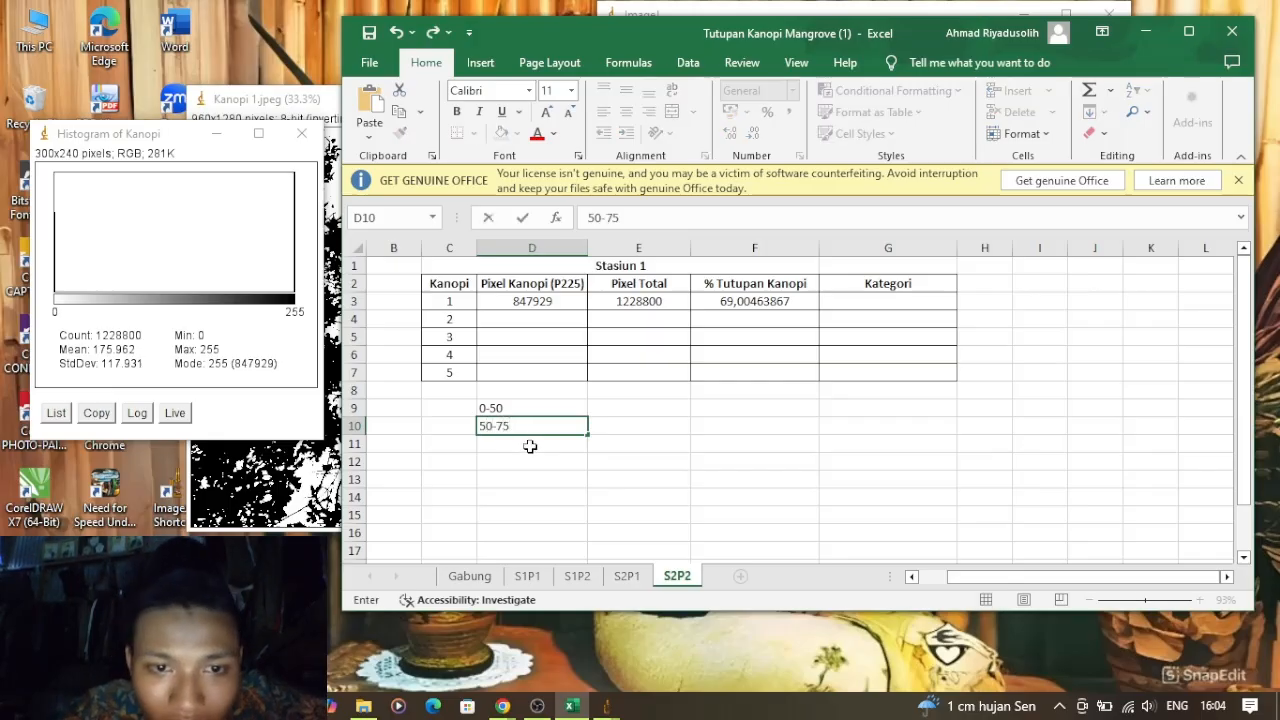
left_click(530, 447)
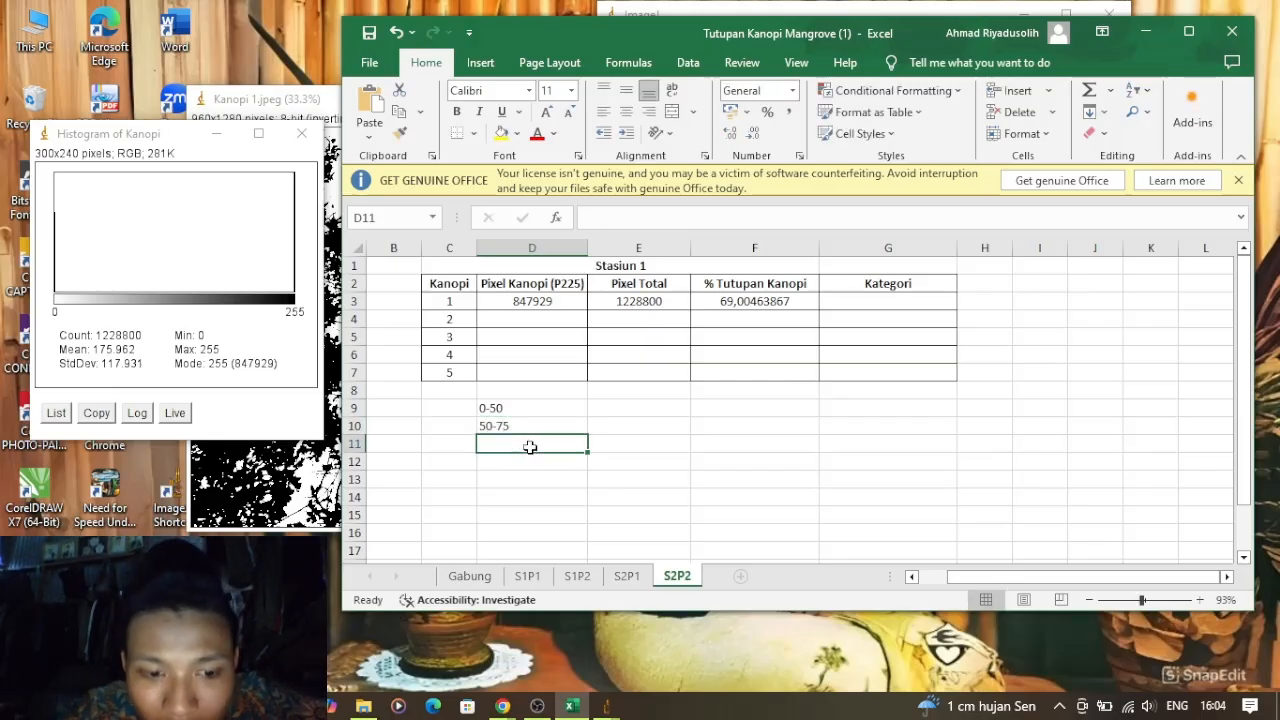
type("75")
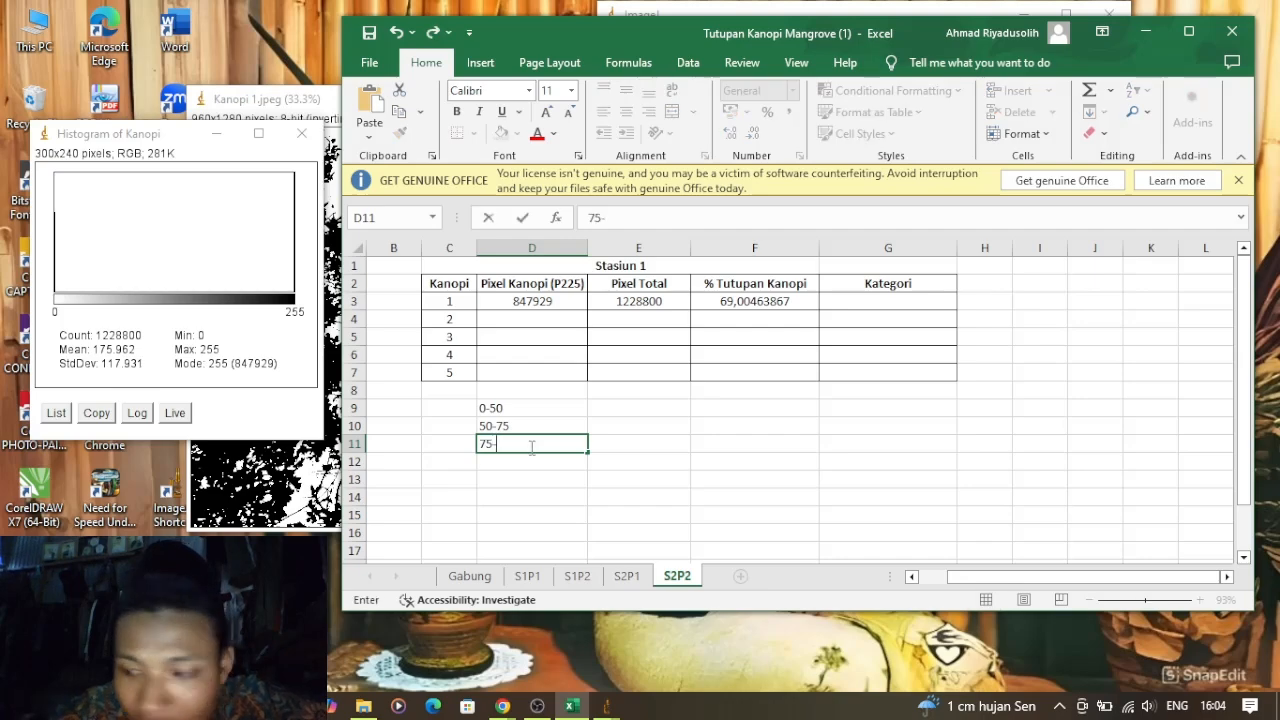
type("-200")
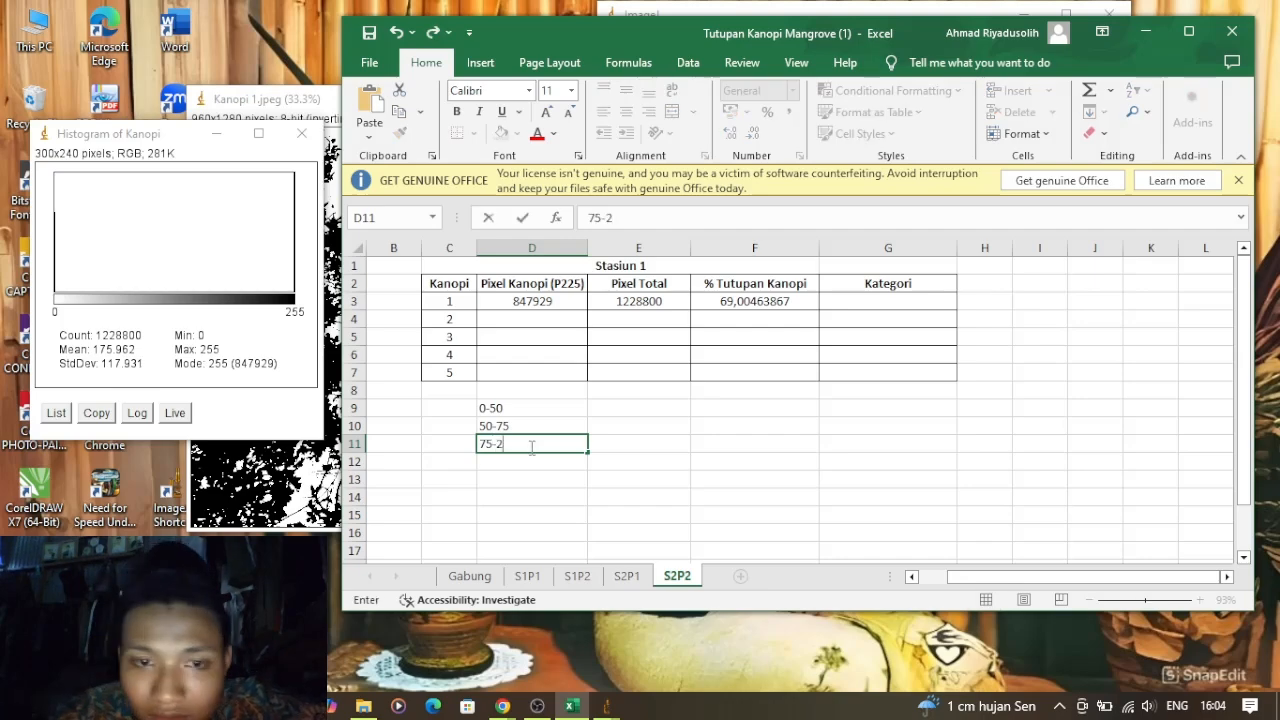
key("BackSpace")
key("BackSpace")
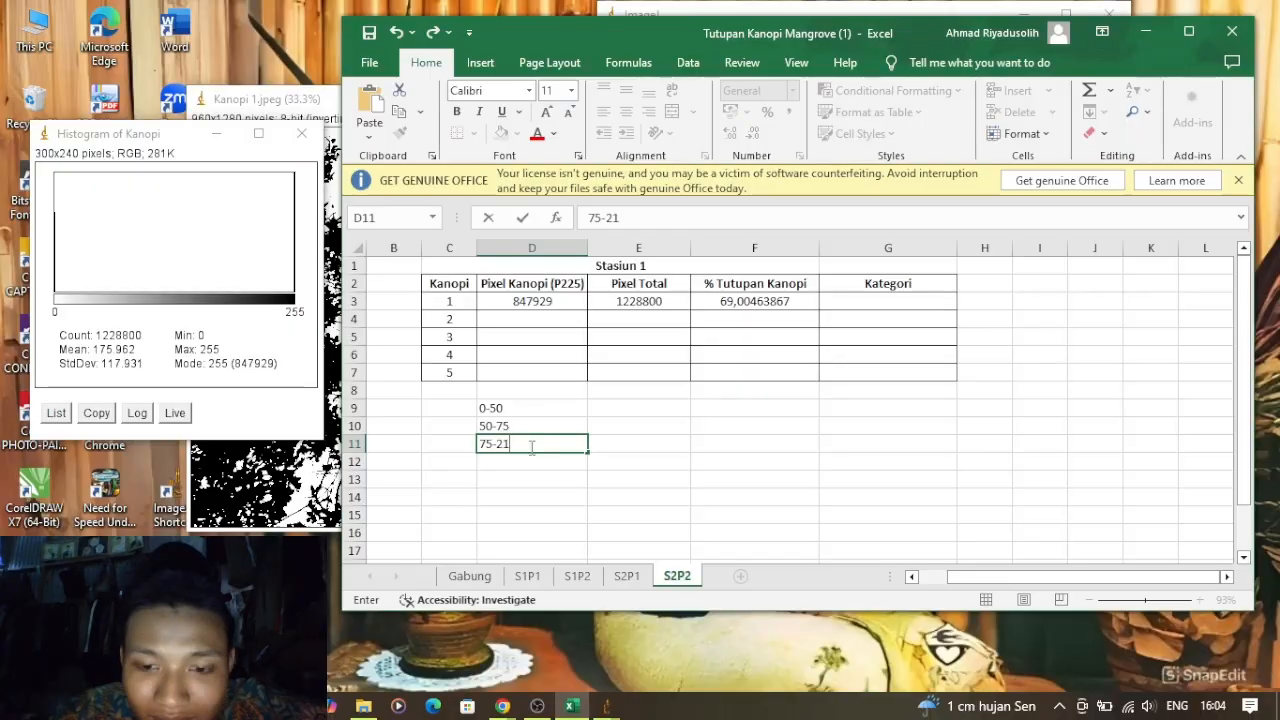
key("BackSpace")
type("100")
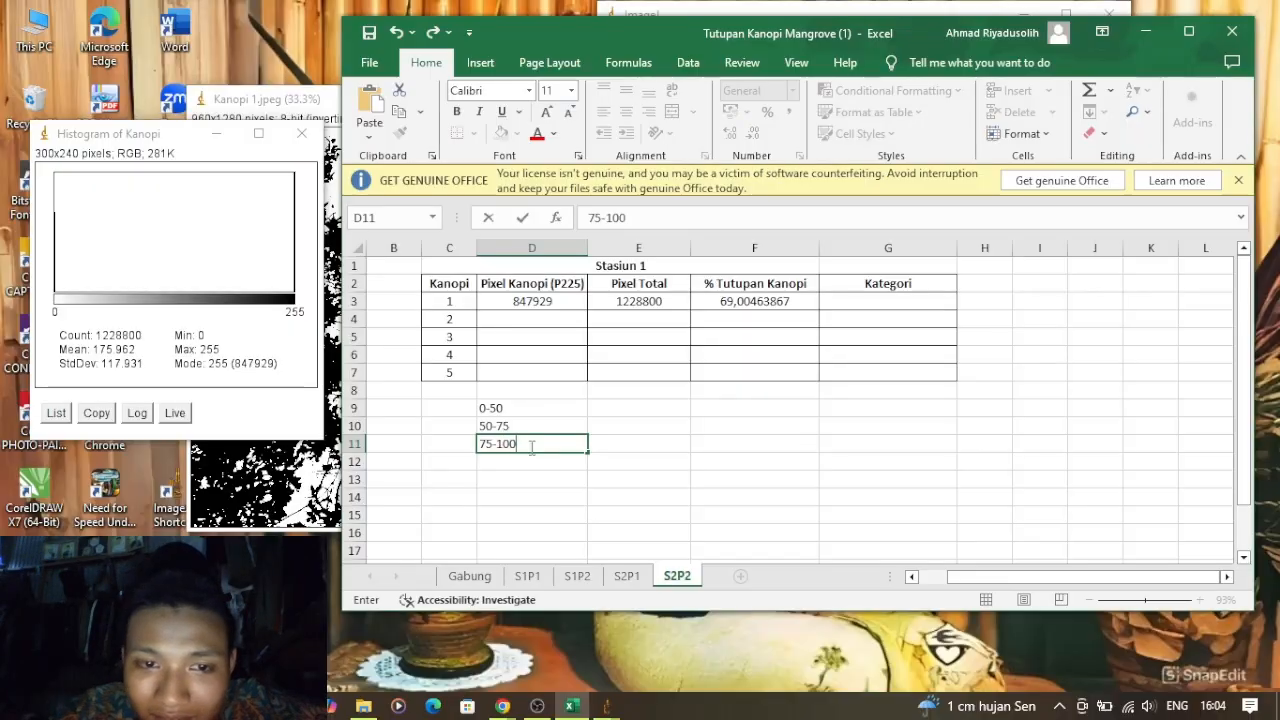
left_click(532, 406)
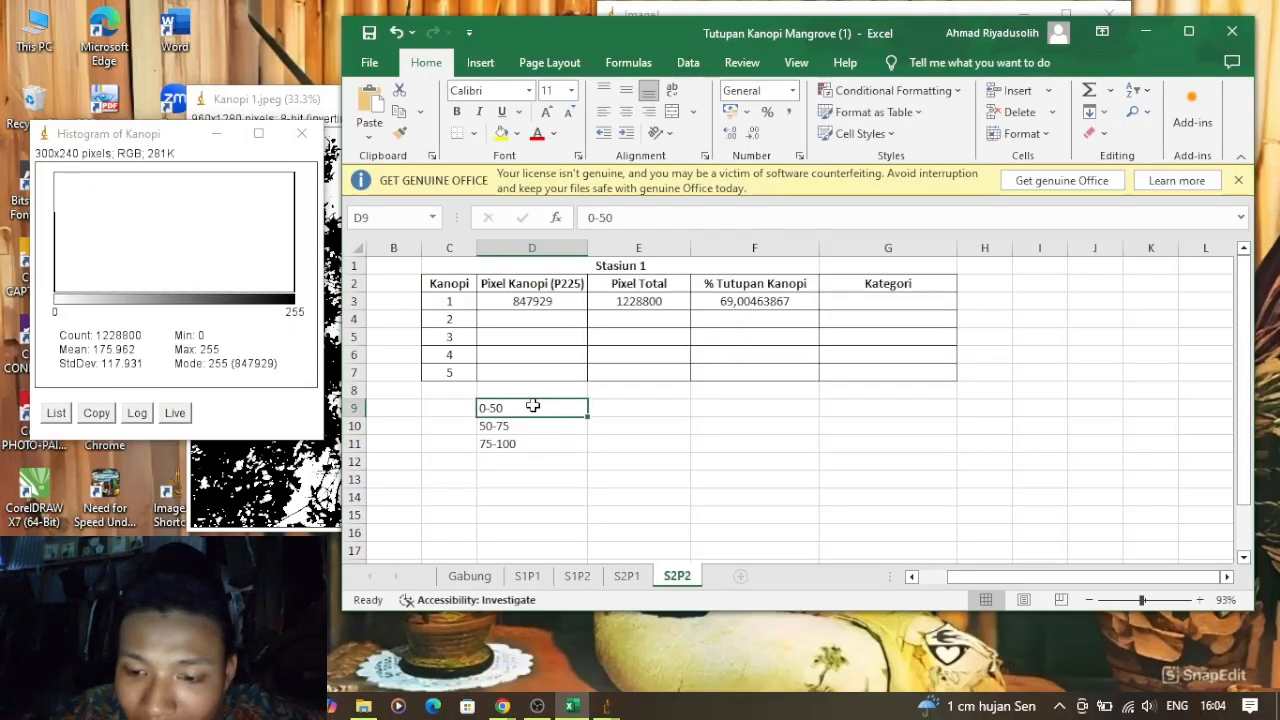
type("%")
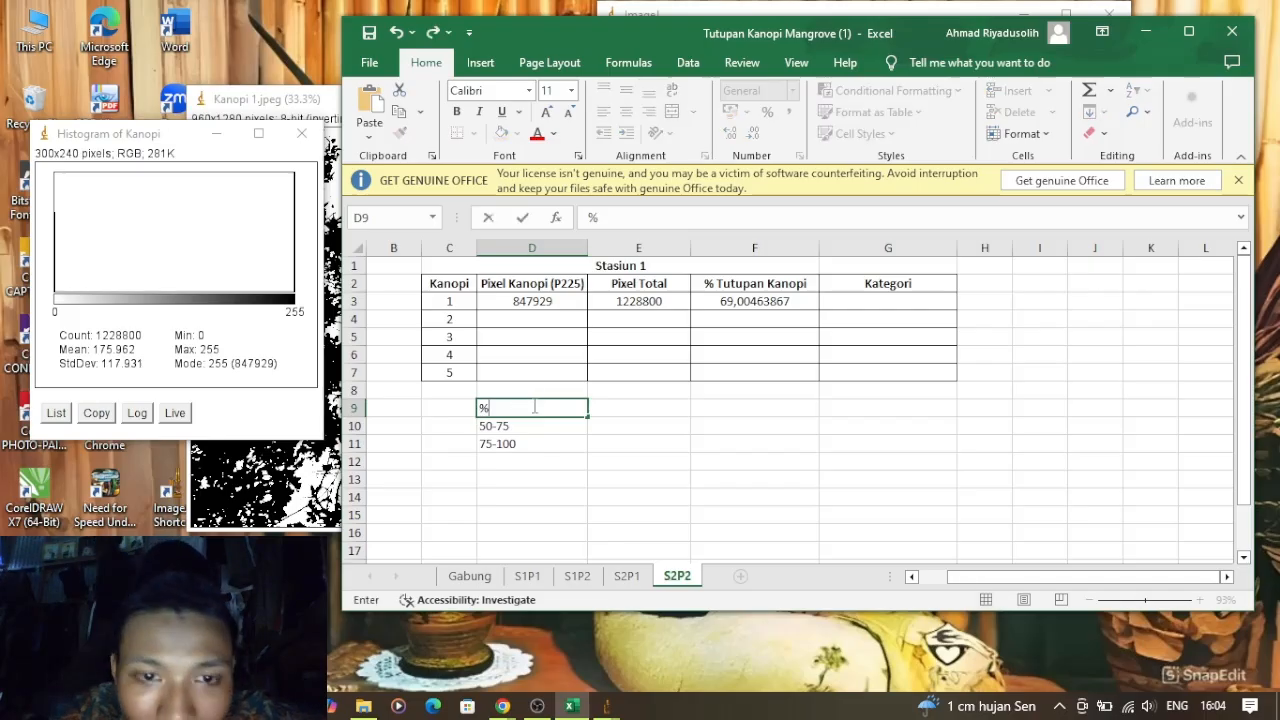
key("ctrl+z")
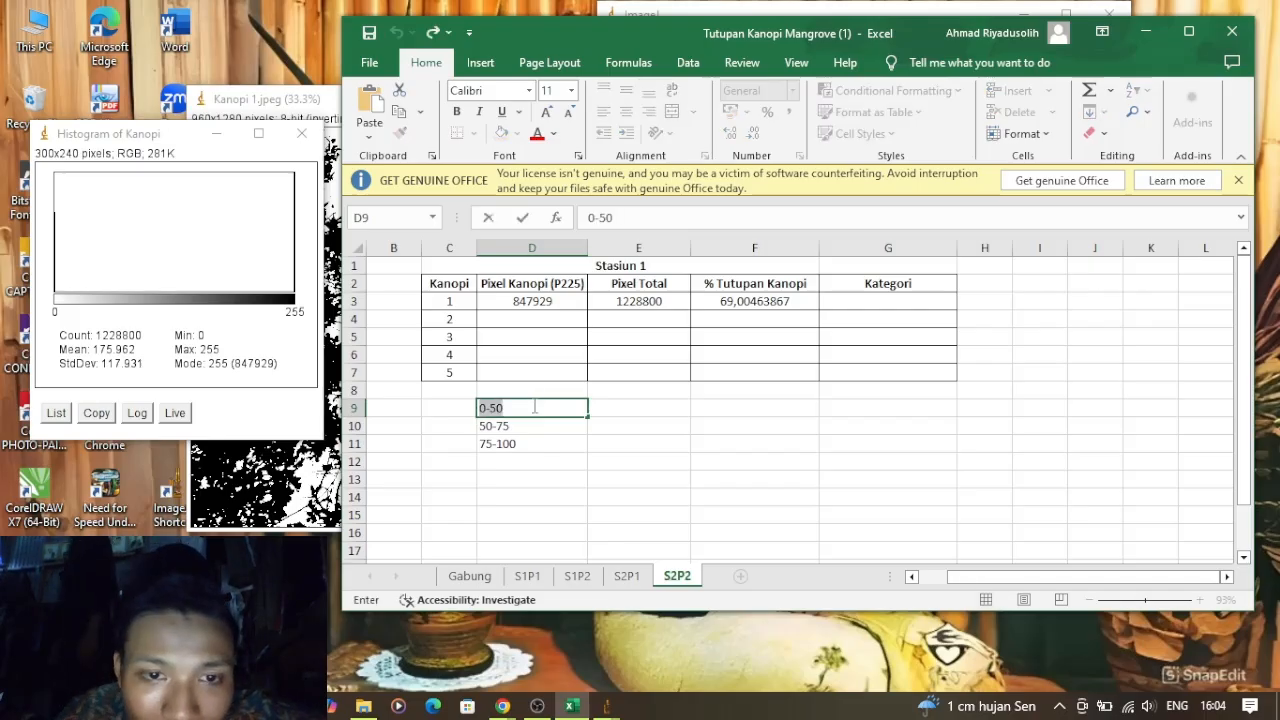
key("Tab")
left_click(533, 406)
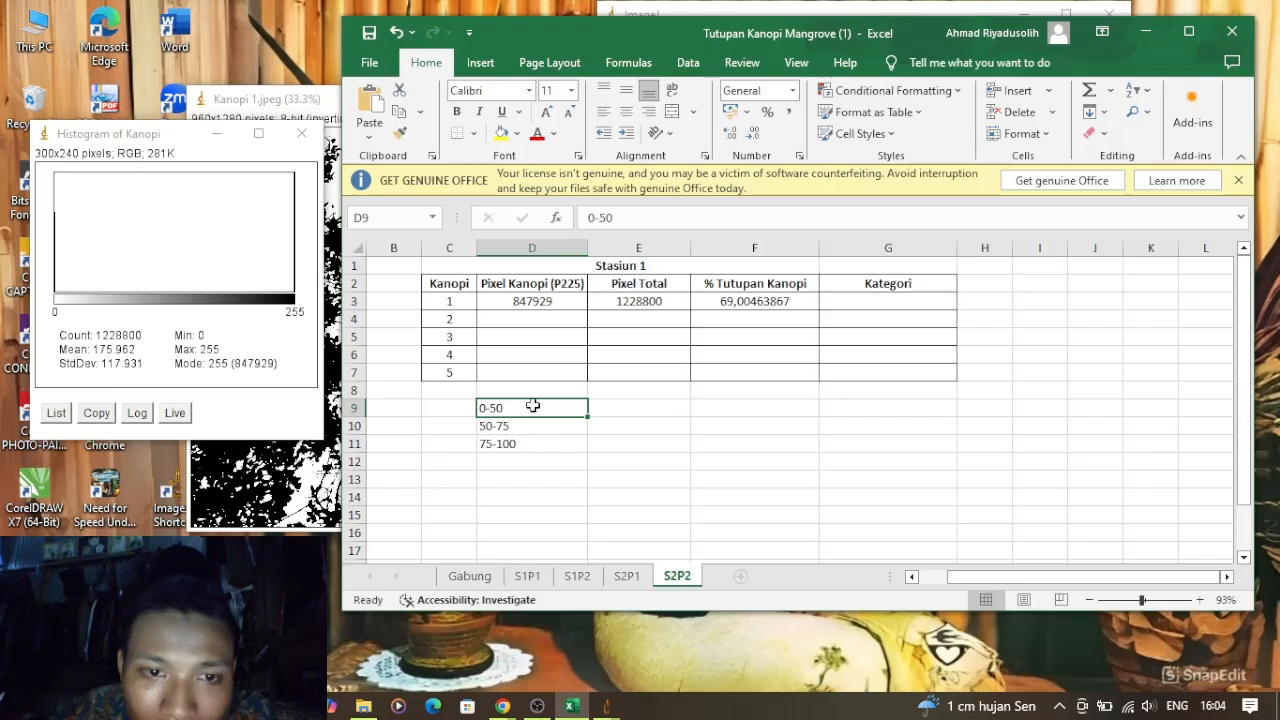
Add a percent sign to the cover ranges in D9 to D11 so they read 0-50 %, 50-75 % and 75-100 %
double_click(533, 406)
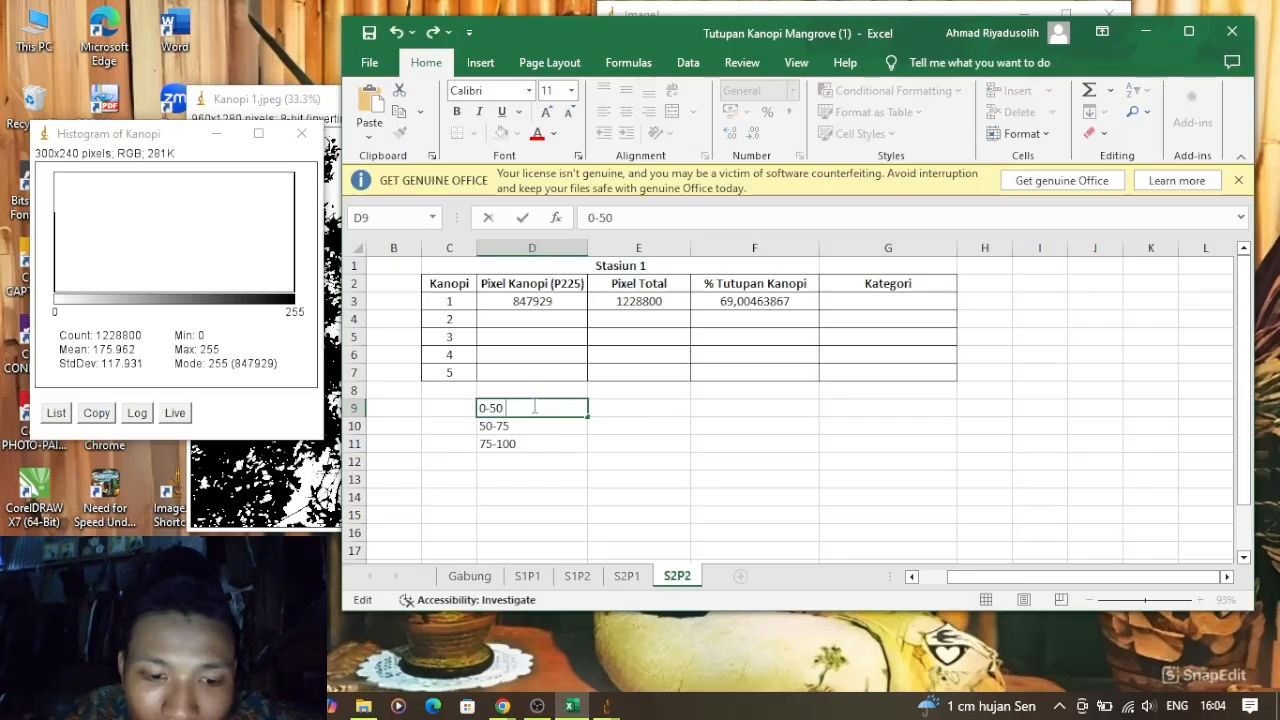
type("%")
left_click(540, 426)
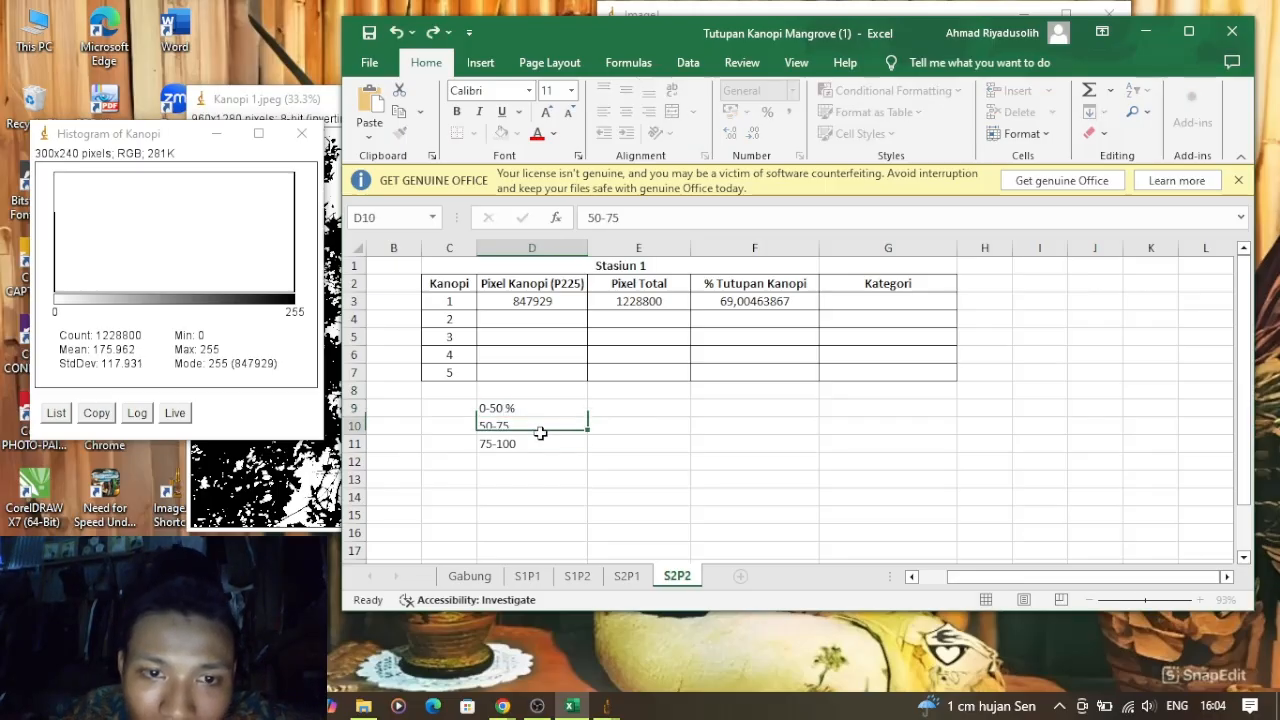
left_click(540, 440)
left_click(540, 424)
double_click(540, 424)
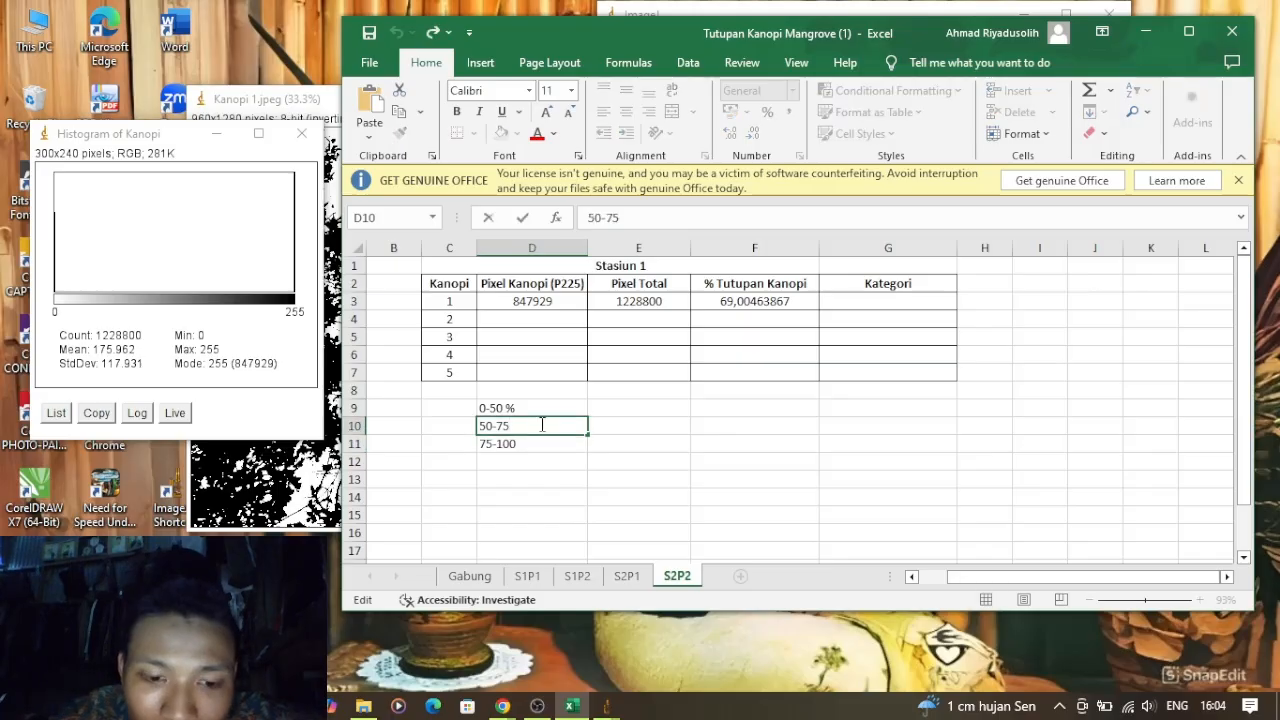
type("%")
left_click(552, 448)
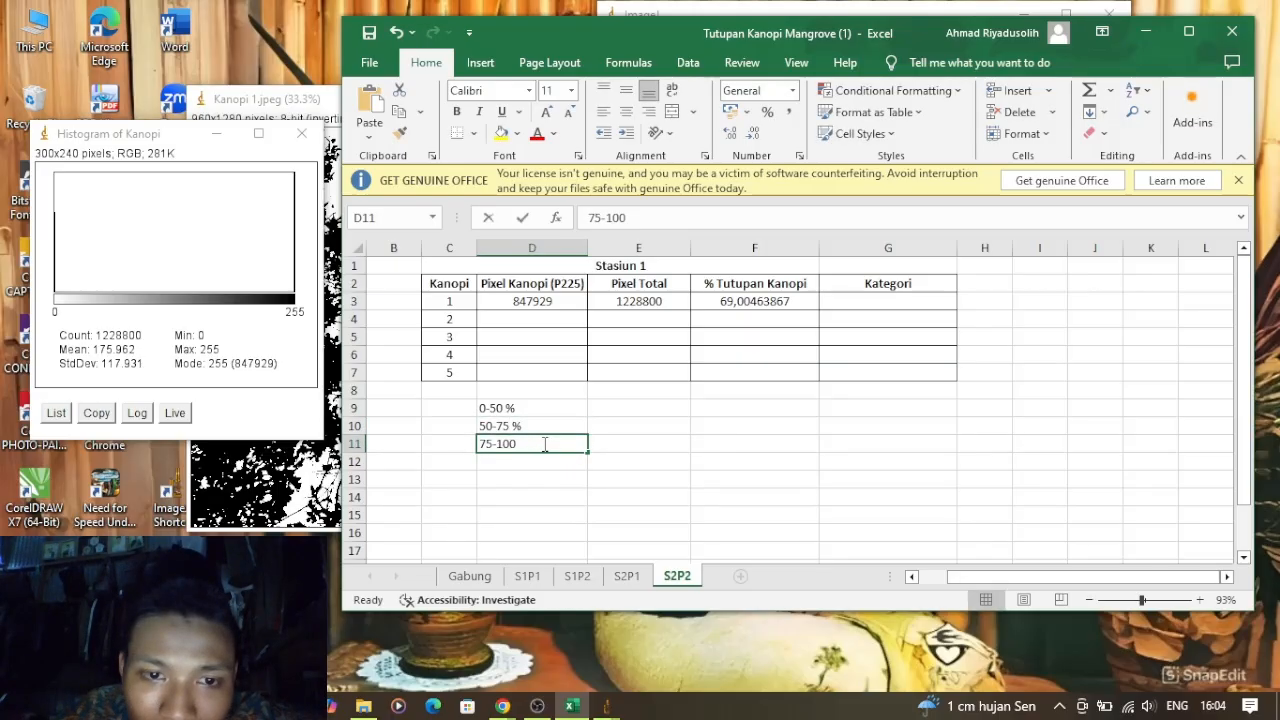
double_click(545, 444)
type("%")
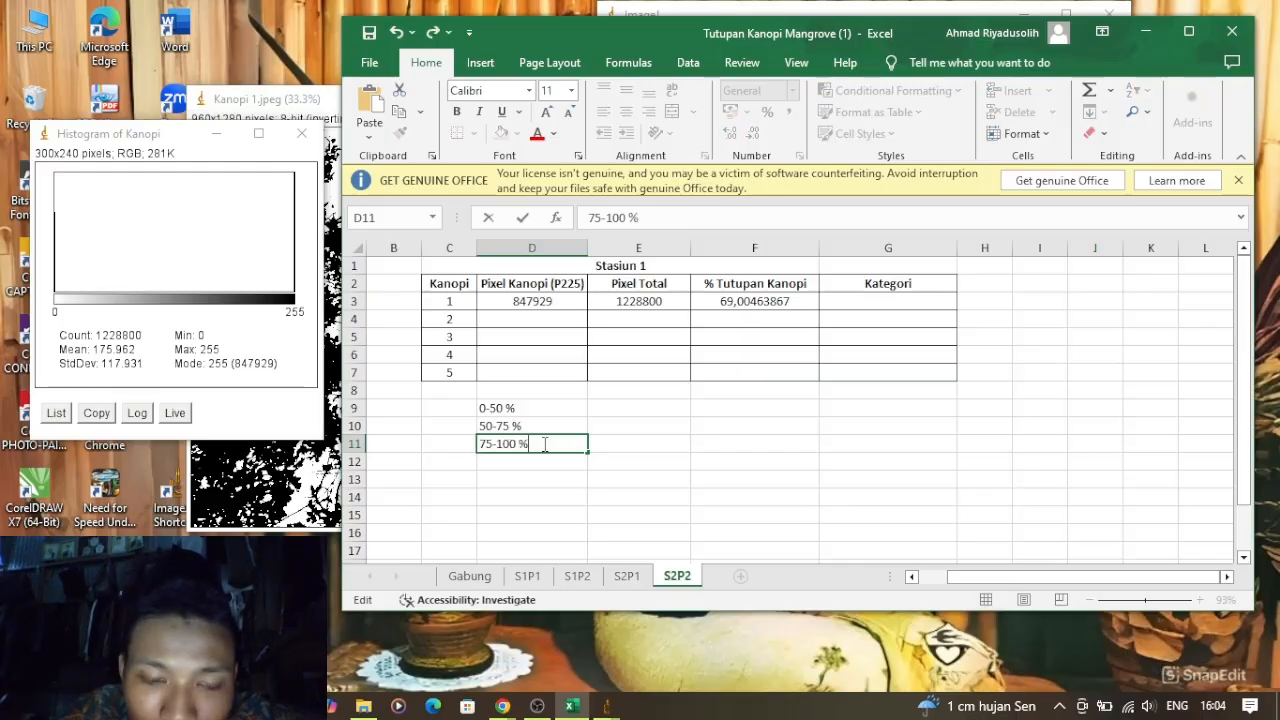
Label the cover ranges in E9 to E11 as jarang, sedang and rapat
left_click(628, 408)
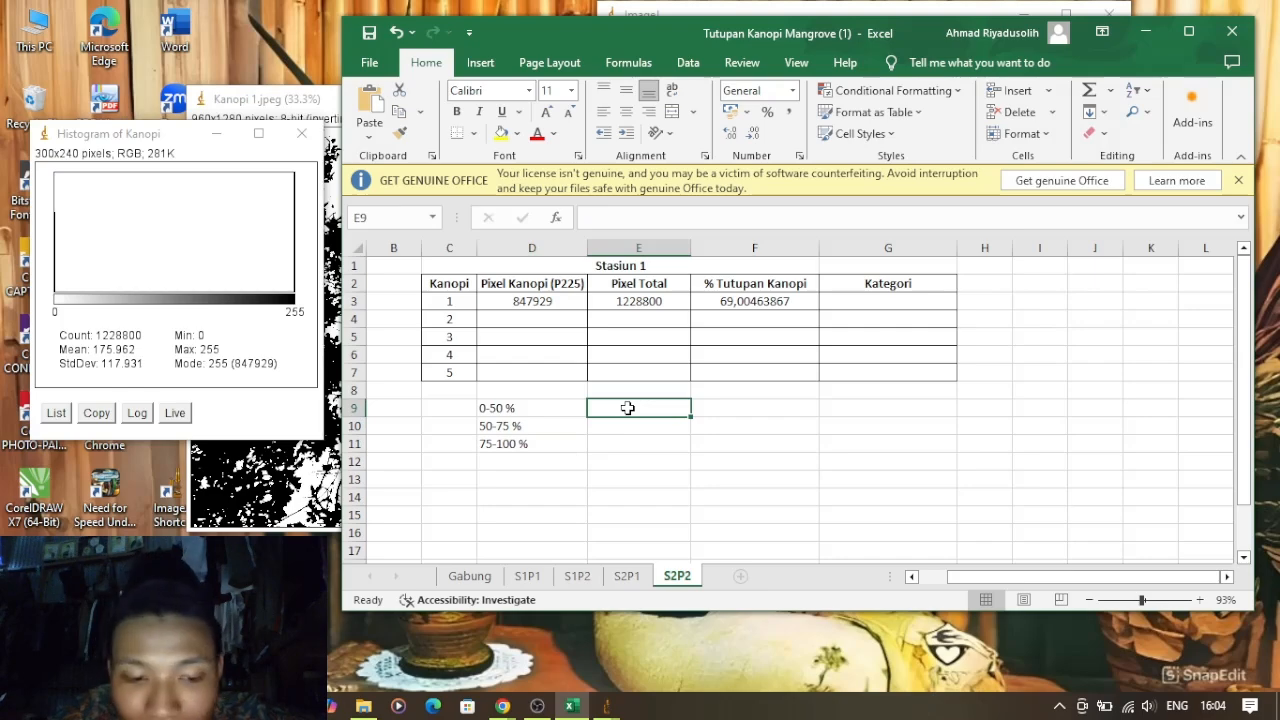
type("jarang")
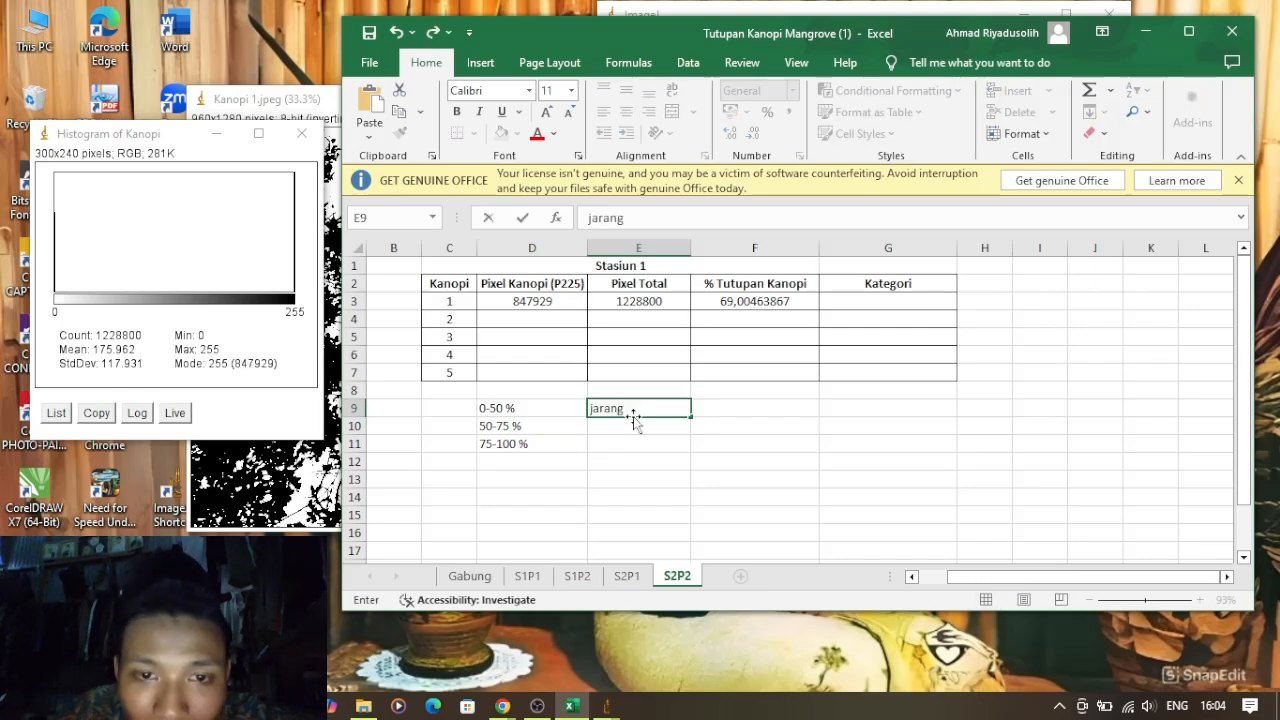
key("Return")
type("sed")
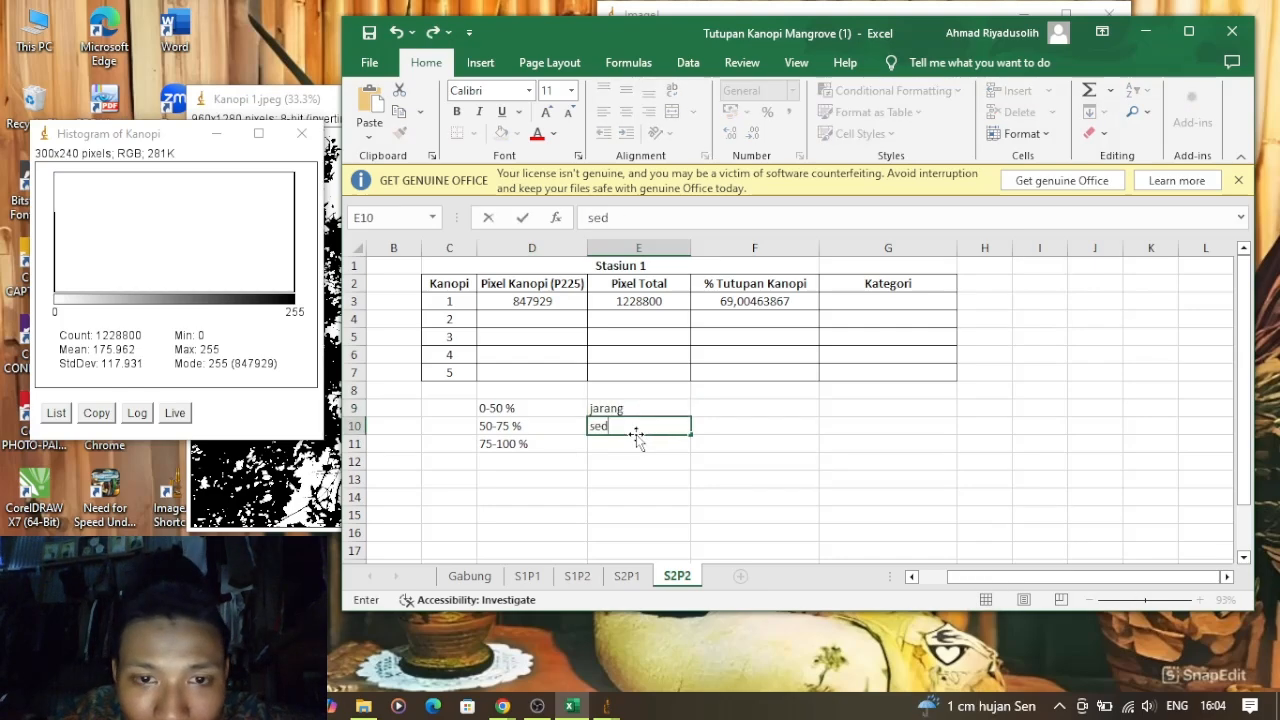
type("ang")
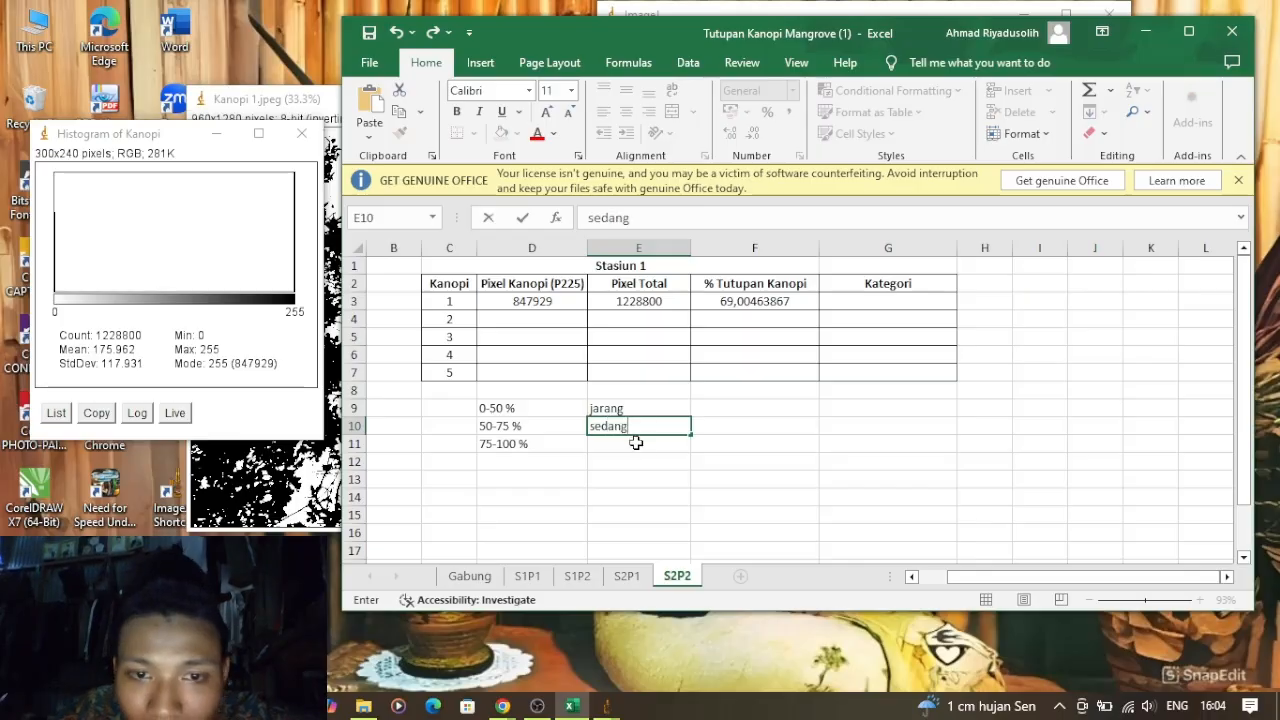
key("Return")
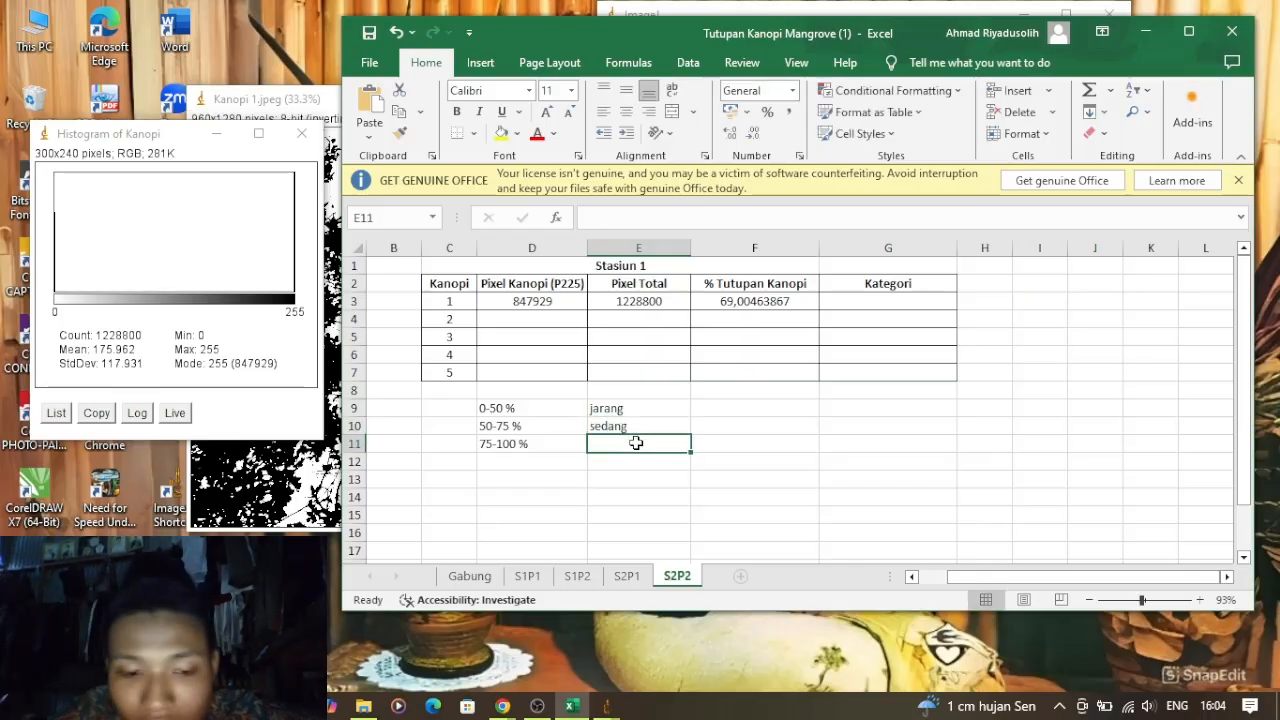
type("rapat")
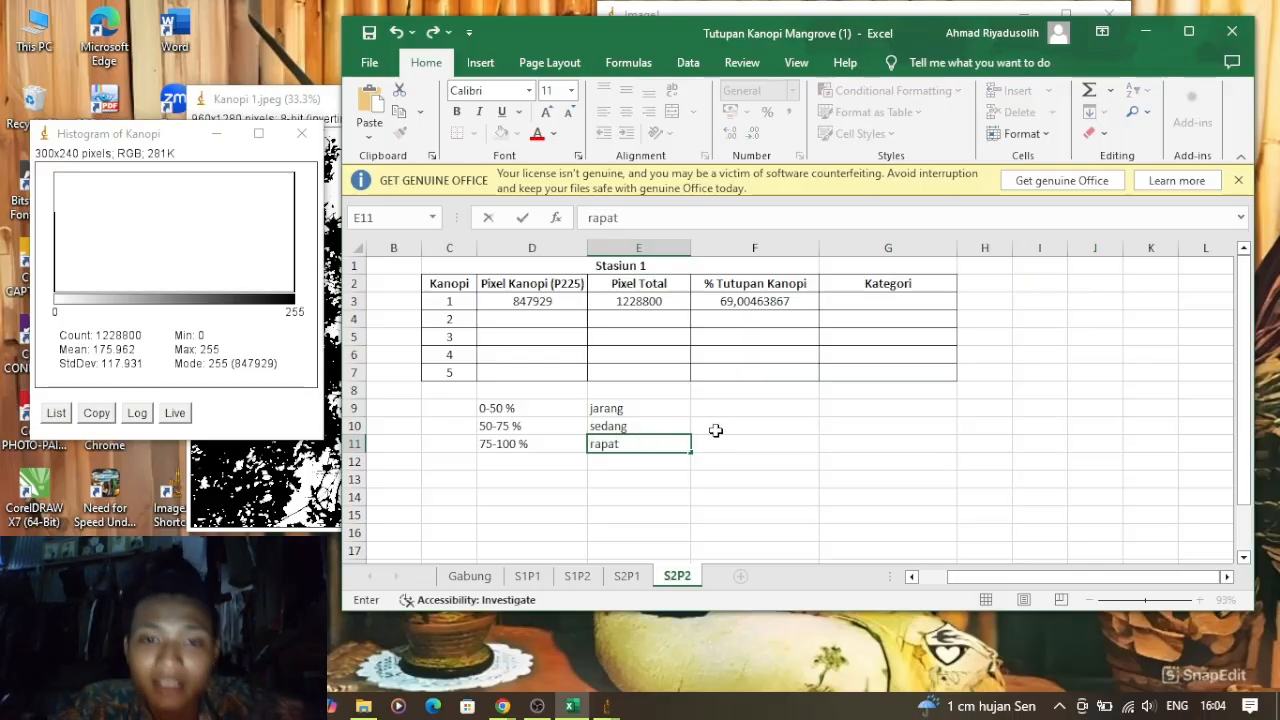
left_click(720, 426)
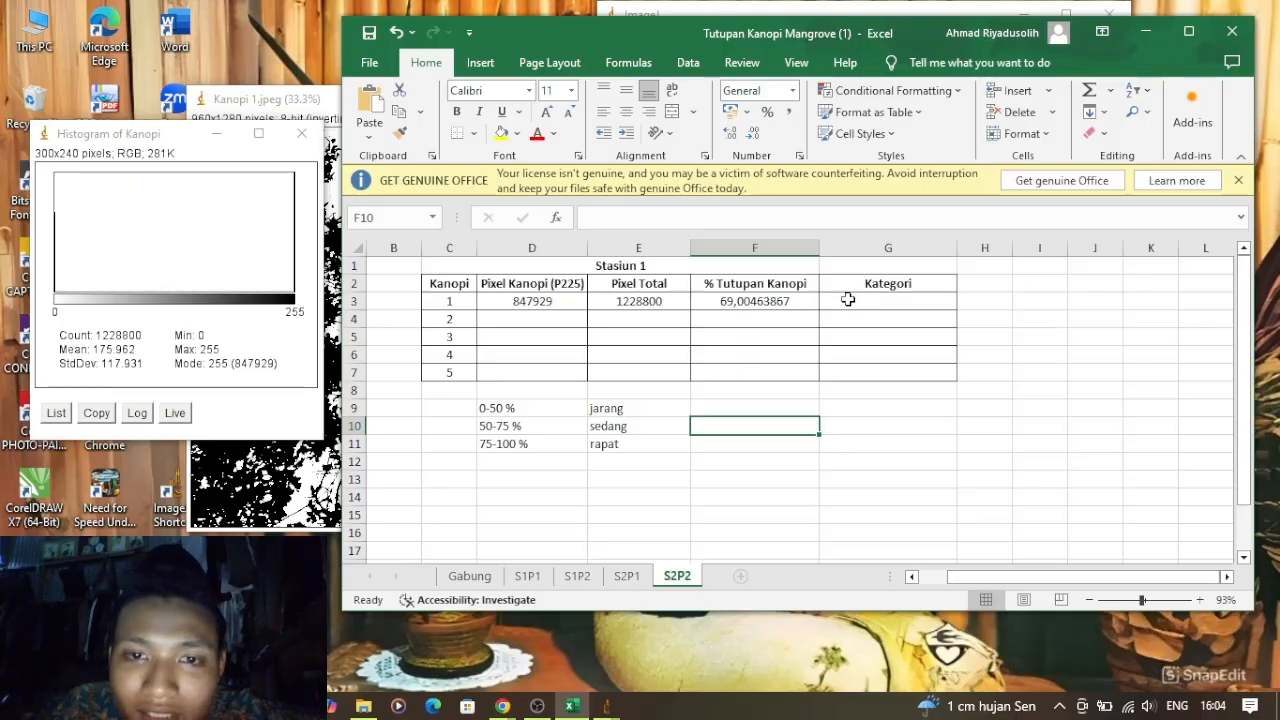
Enter sedang as the Kategori for canopy 1 in G3 and minimize the workbook to return to ImageJ
left_click(870, 303)
type("s")
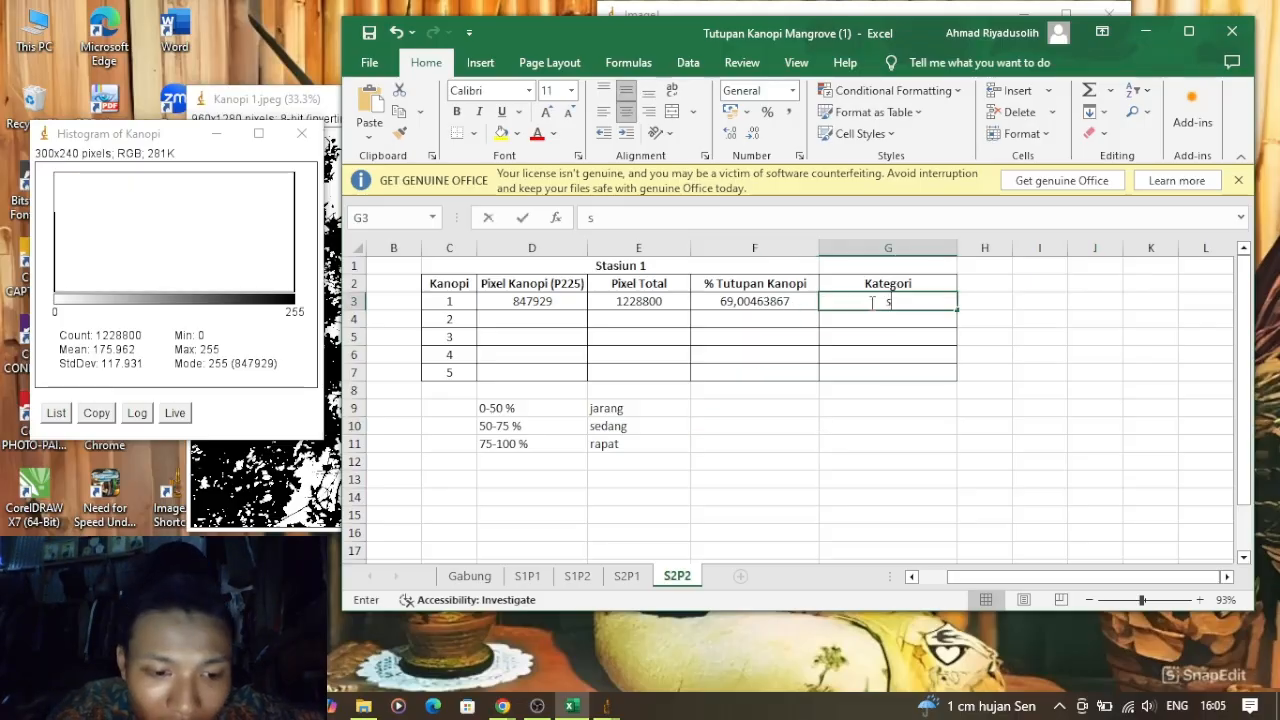
type("ednag")
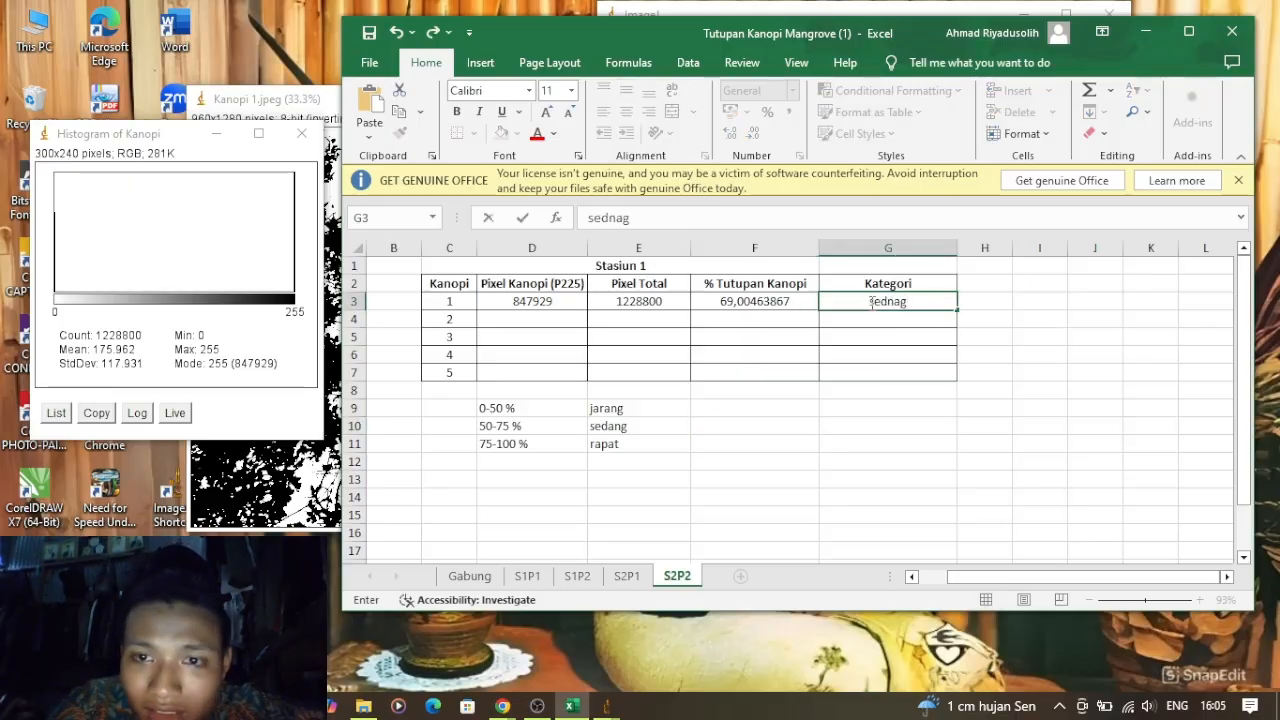
key("BackSpace")
key("BackSpace")
key("BackSpace")
type("ang")
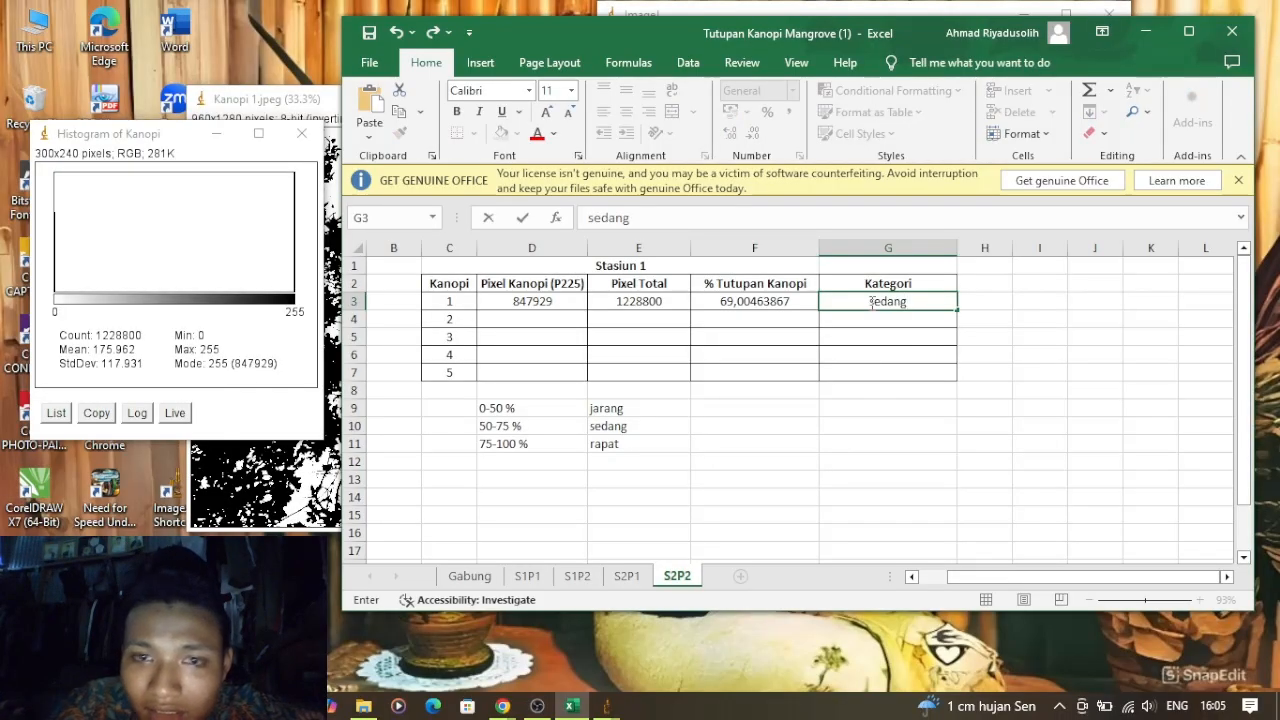
left_click(1145, 33)
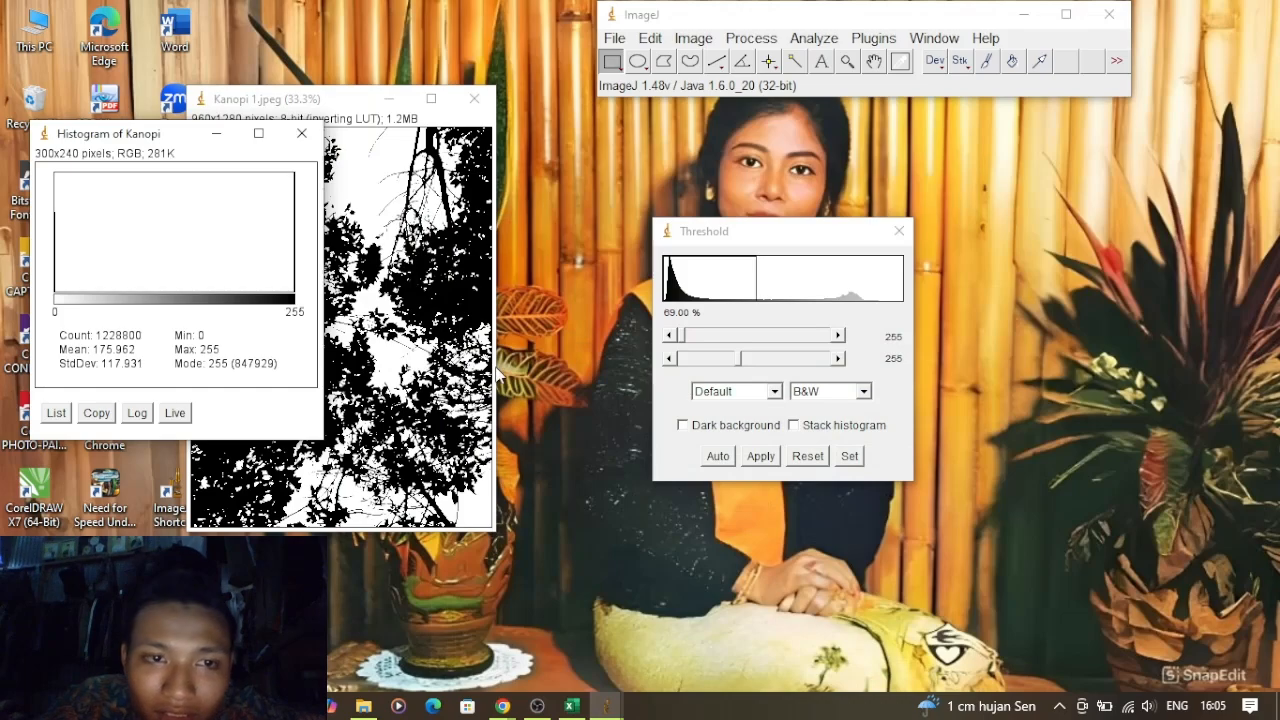
left_click(474, 104)
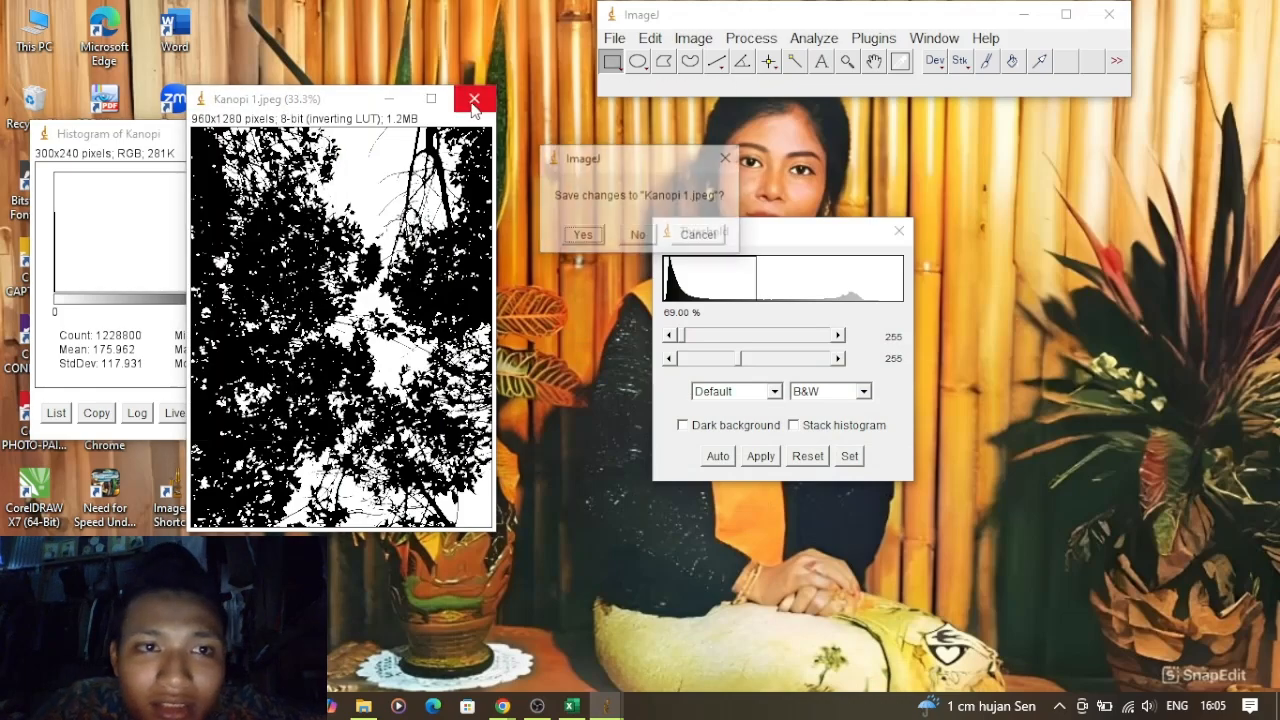
left_click(594, 243)
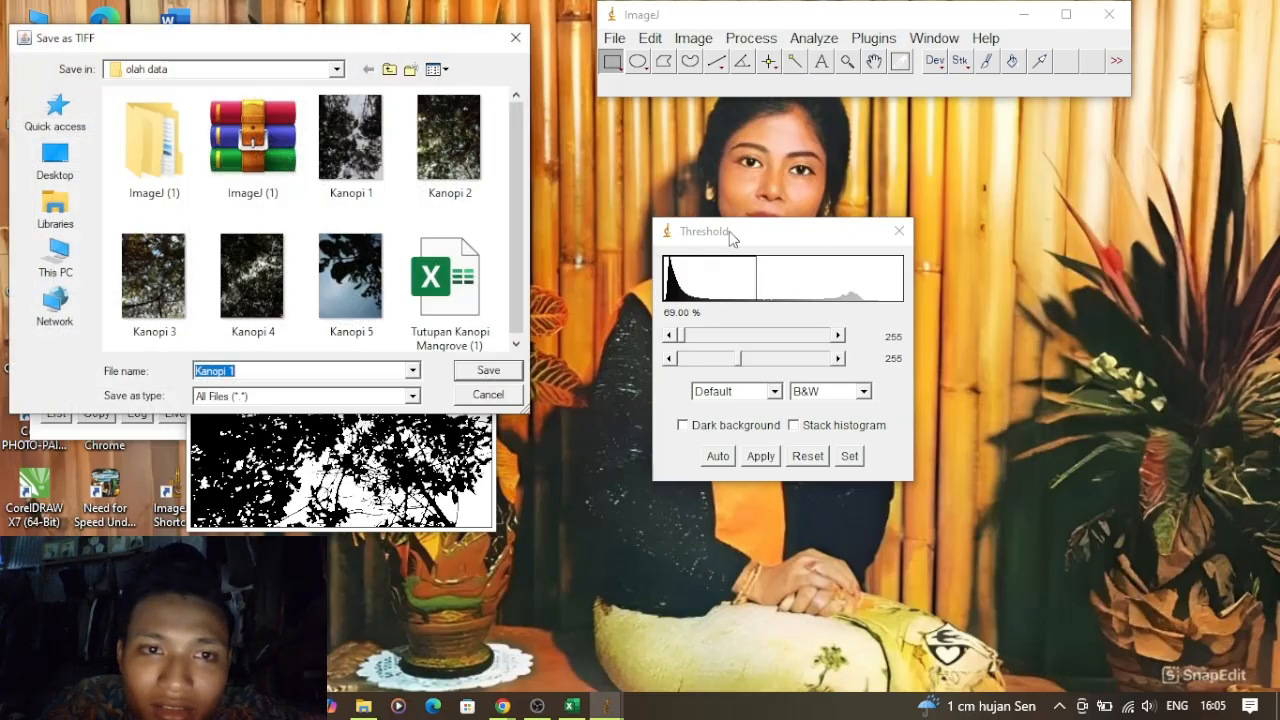
left_click(515, 37)
Close the Kanopi 1.jpeg image without saving changes, along with its histogram and Threshold windows
left_click(486, 104)
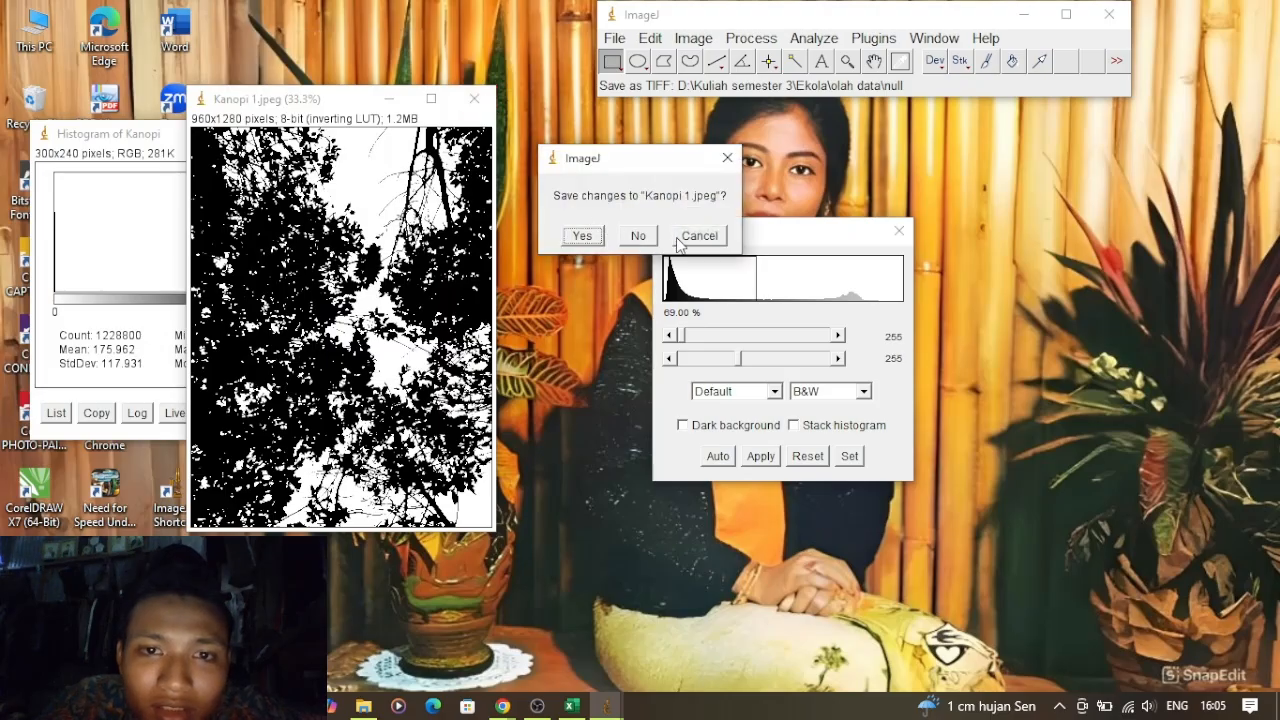
left_click(638, 237)
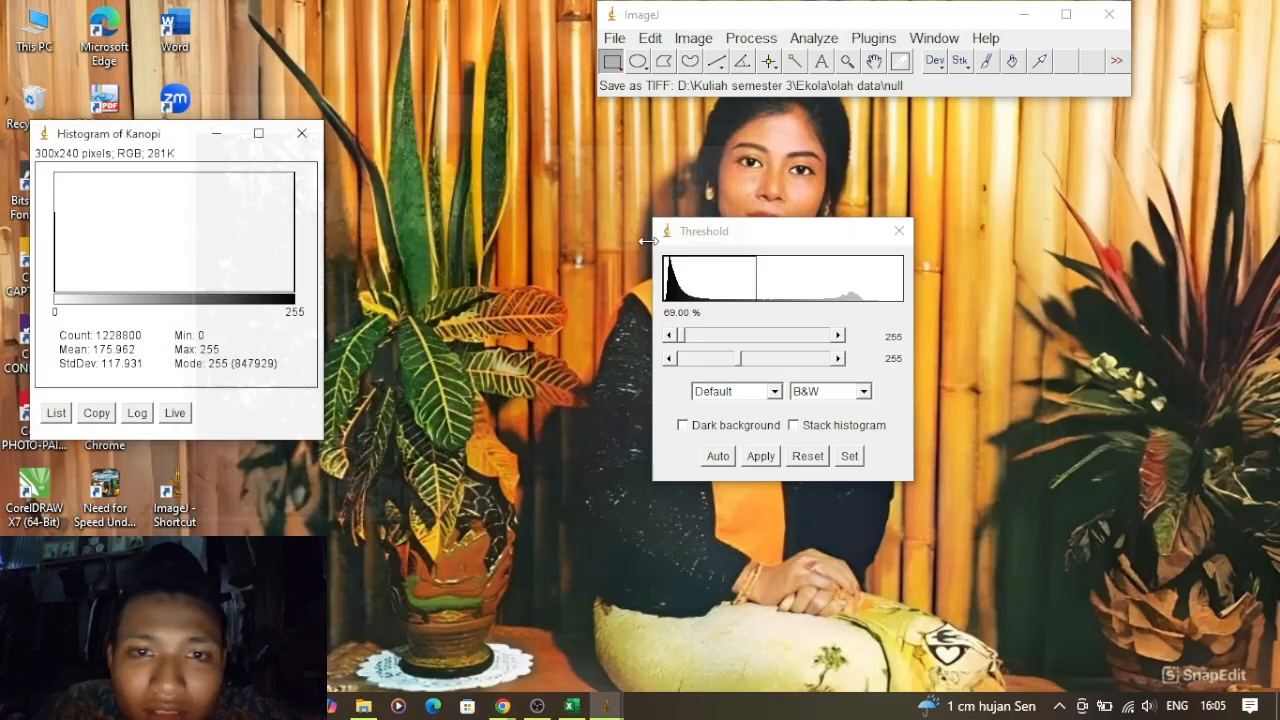
left_click(302, 128)
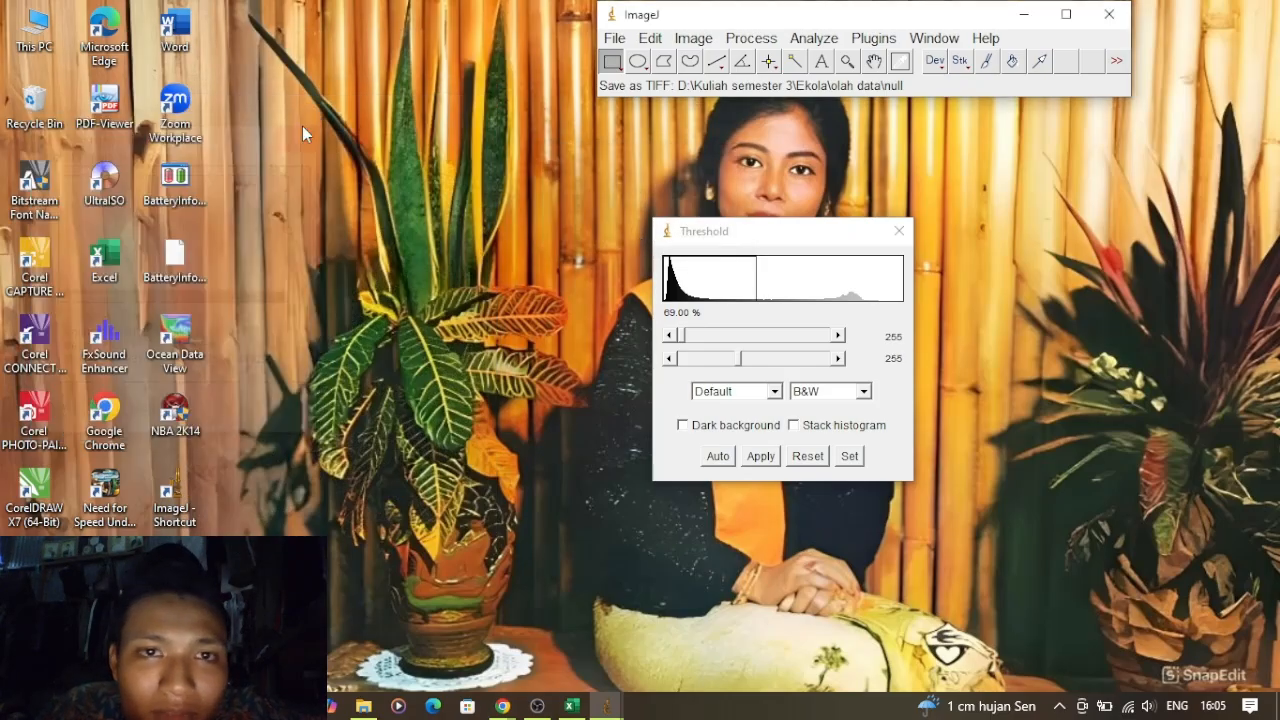
left_click(899, 231)
left_click(614, 38)
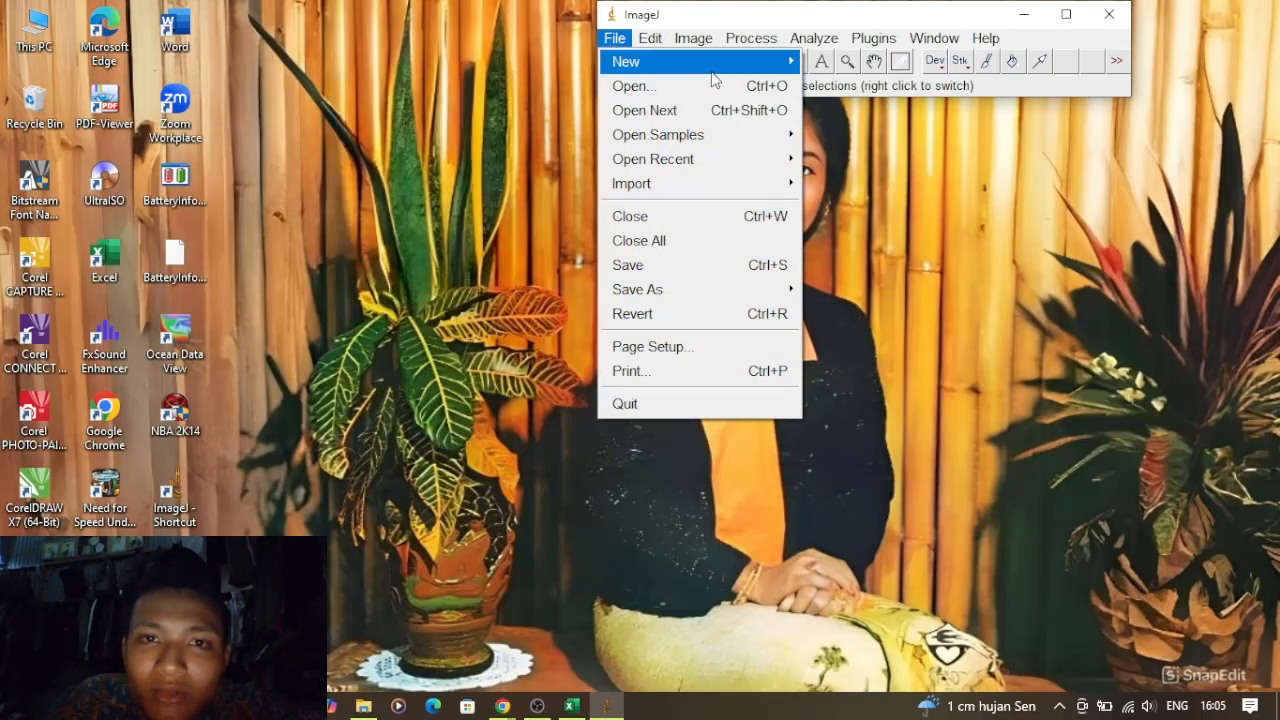
mouse_move(714, 68)
left_click(852, 63)
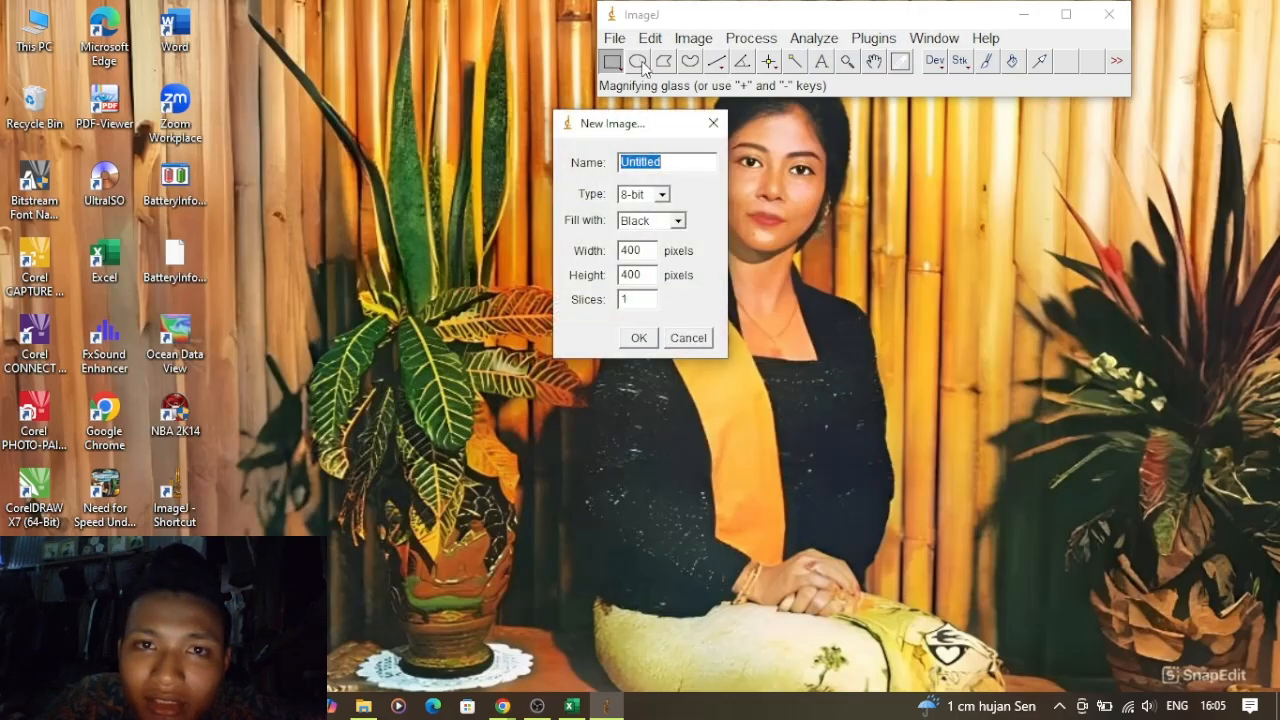
left_click_drag(728, 124, 716, 124)
left_click(709, 124)
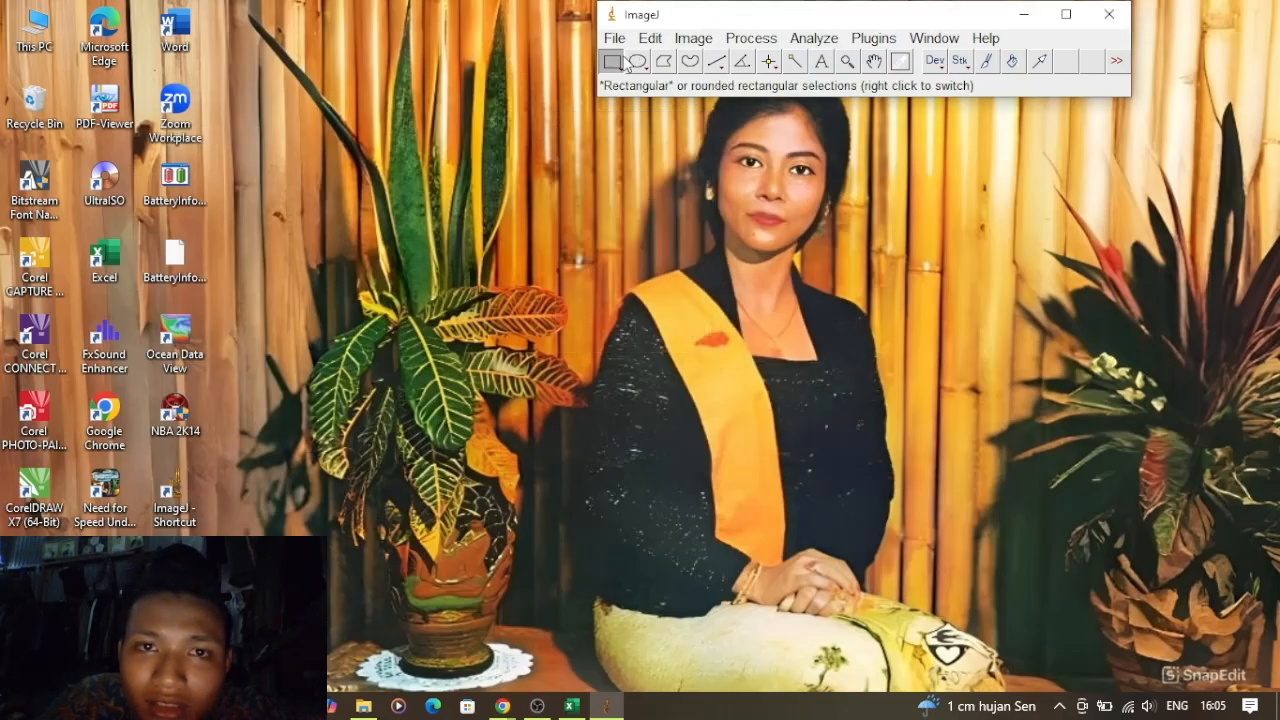
Open the Kanopi 2 photo from the olah data folder in ImageJ
left_click(616, 40)
left_click(660, 89)
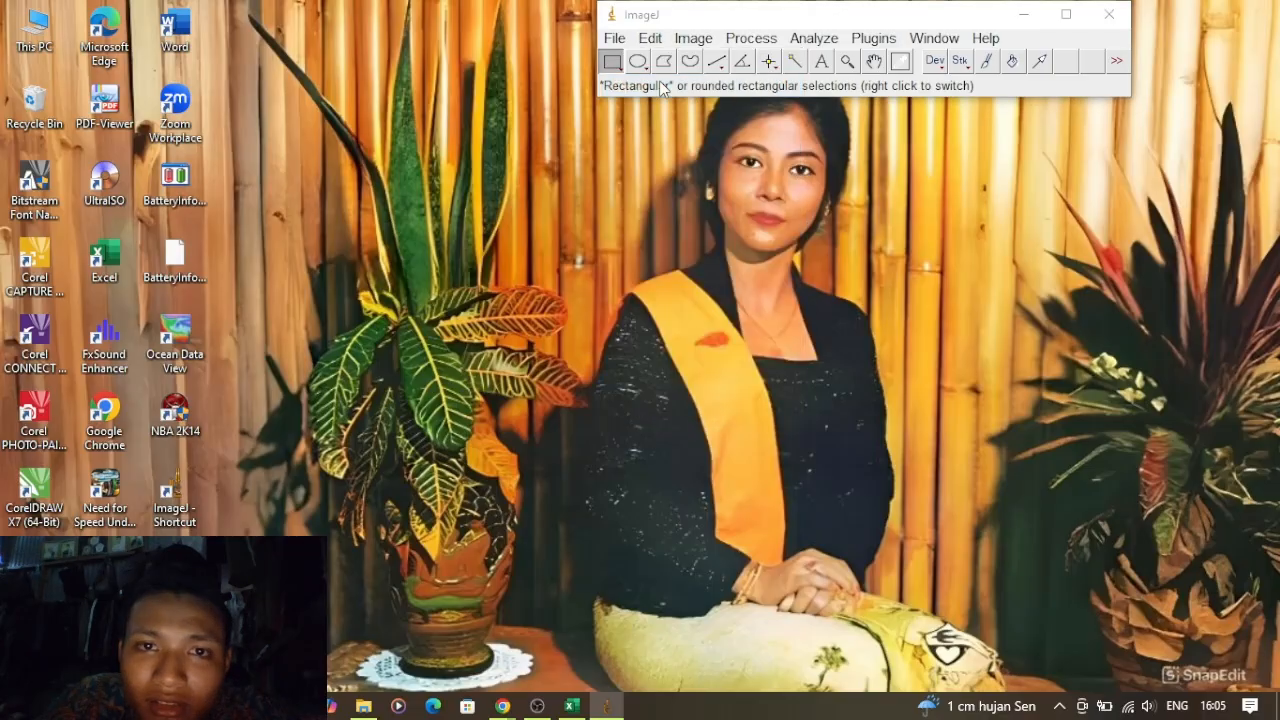
left_click(455, 160)
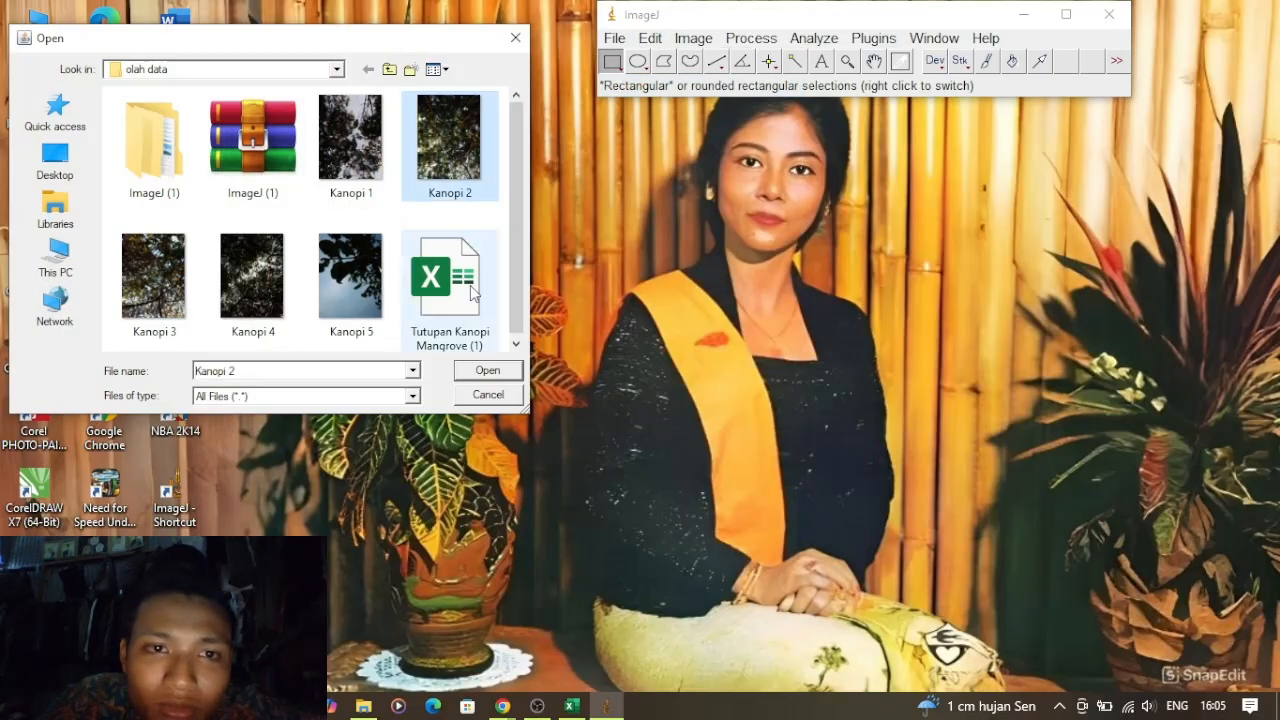
left_click(488, 369)
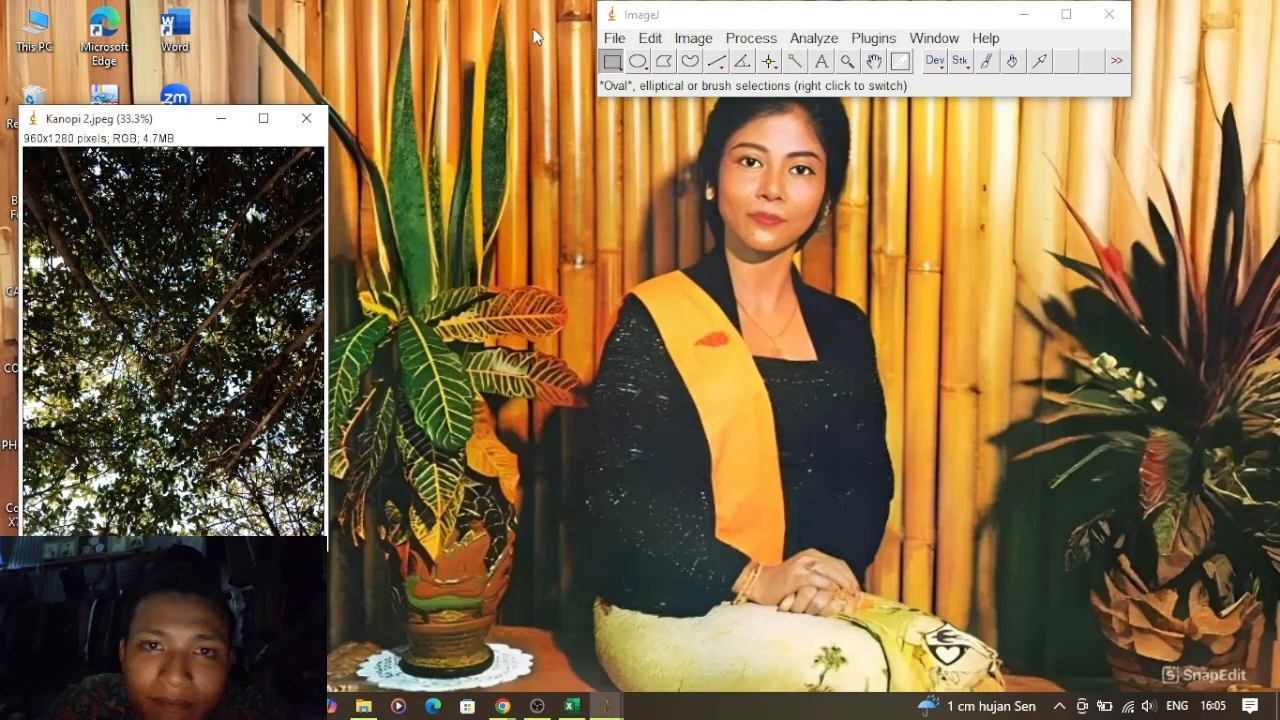
Convert the Kanopi 2 image to 8-bit
left_click(690, 42)
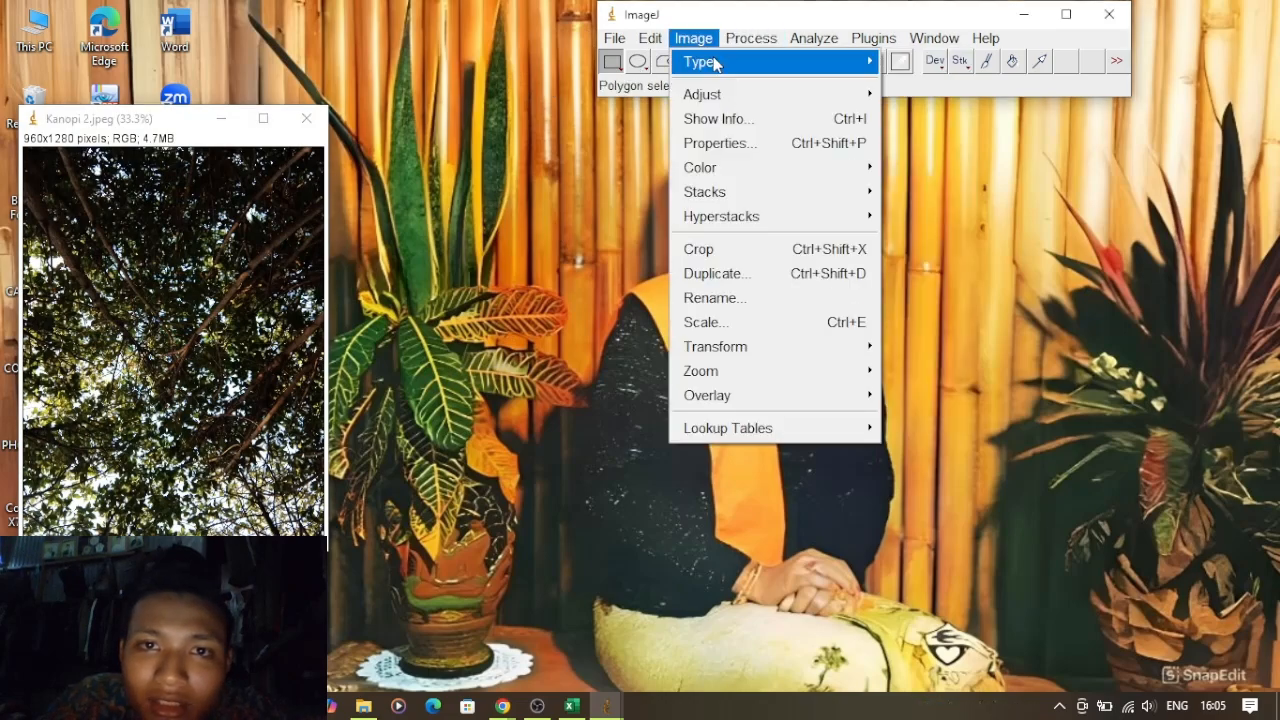
mouse_move(714, 64)
left_click(921, 62)
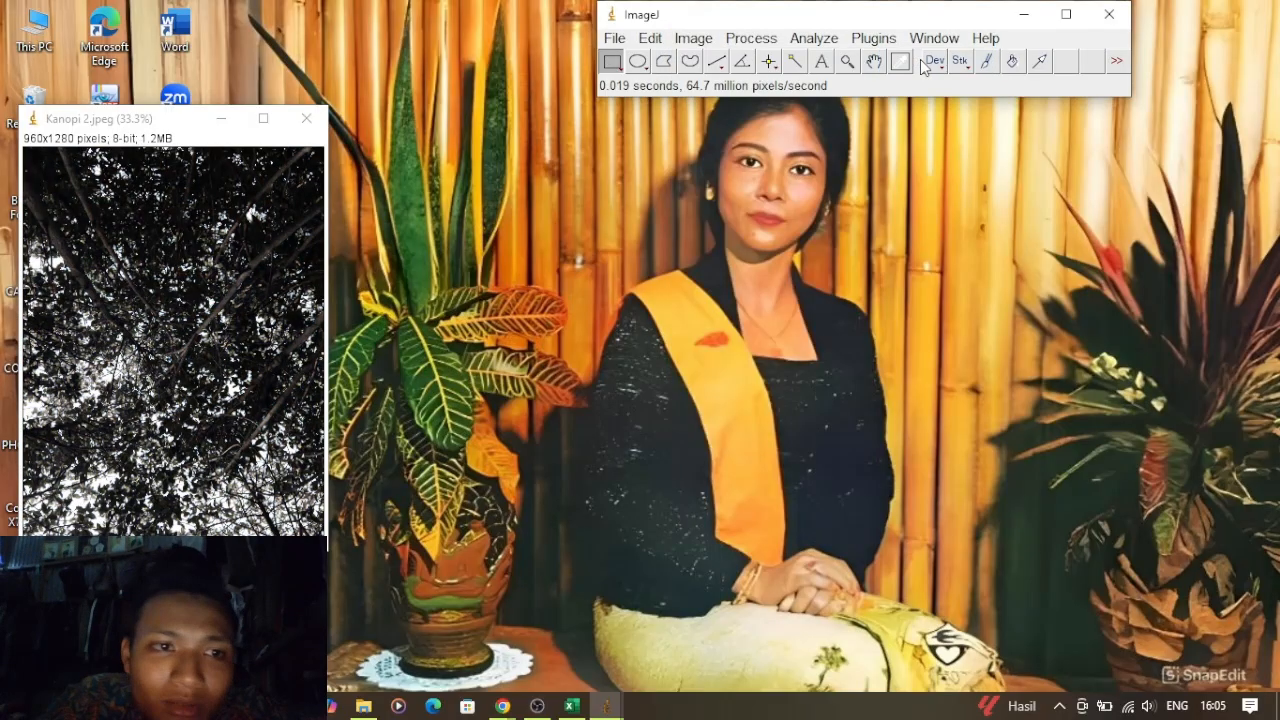
Apply the Default B&W threshold to the Kanopi 2 image and close the Threshold window
left_click(693, 38)
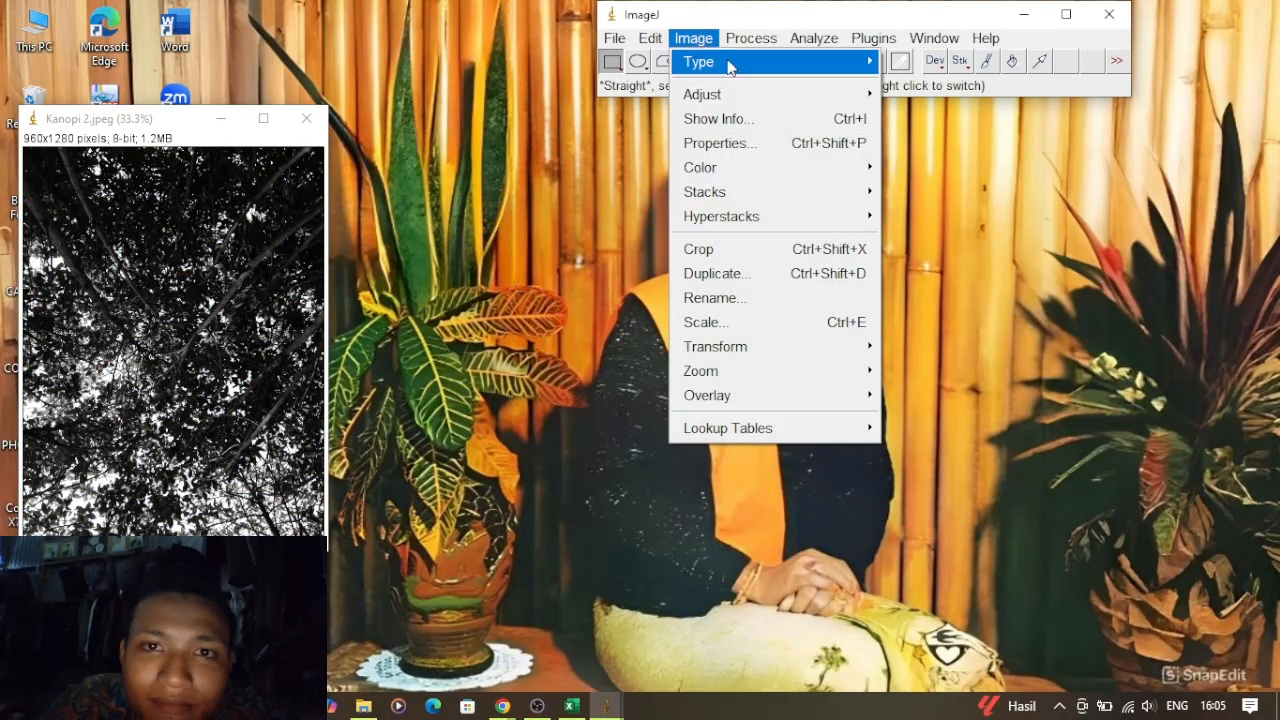
mouse_move(765, 100)
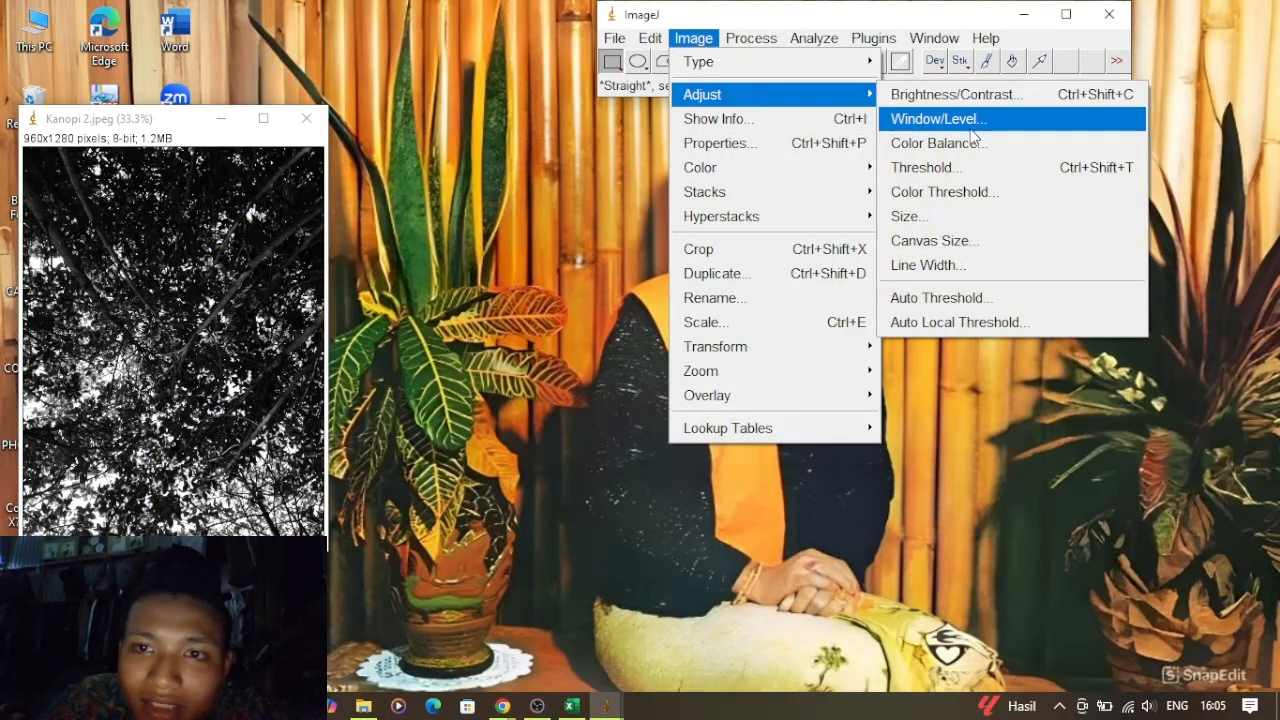
left_click(965, 170)
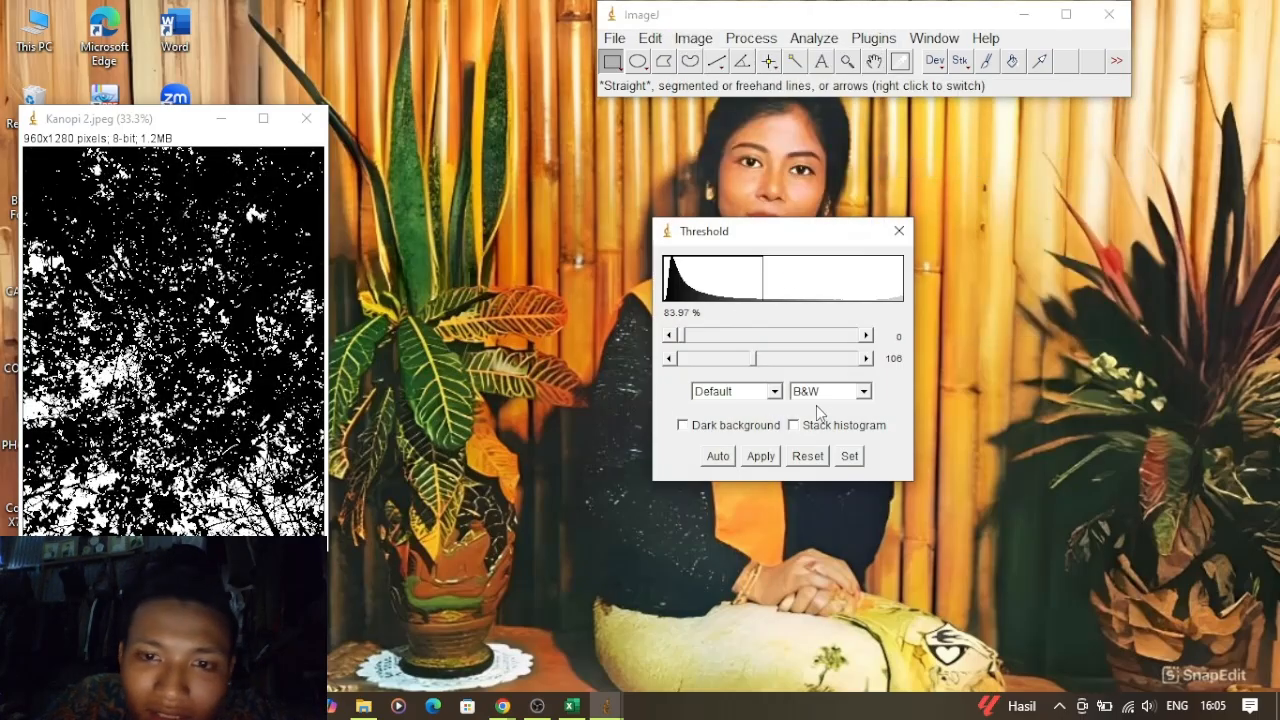
left_click(760, 457)
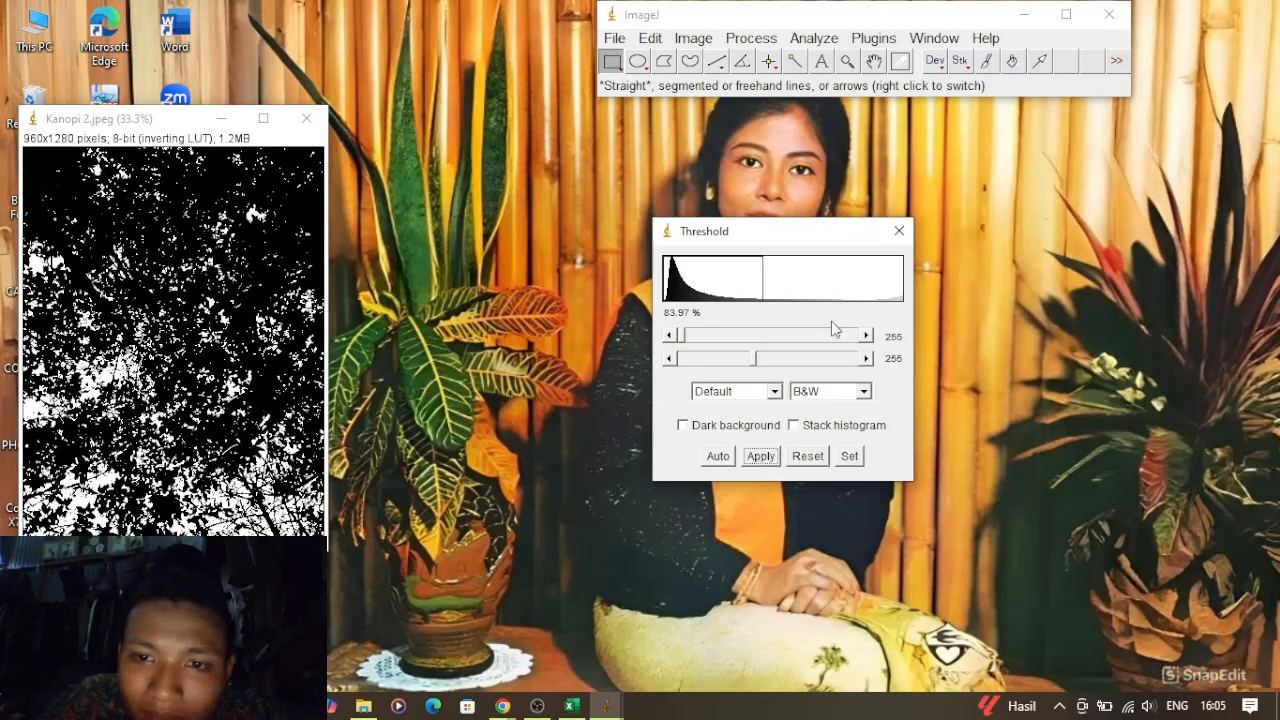
left_click(899, 231)
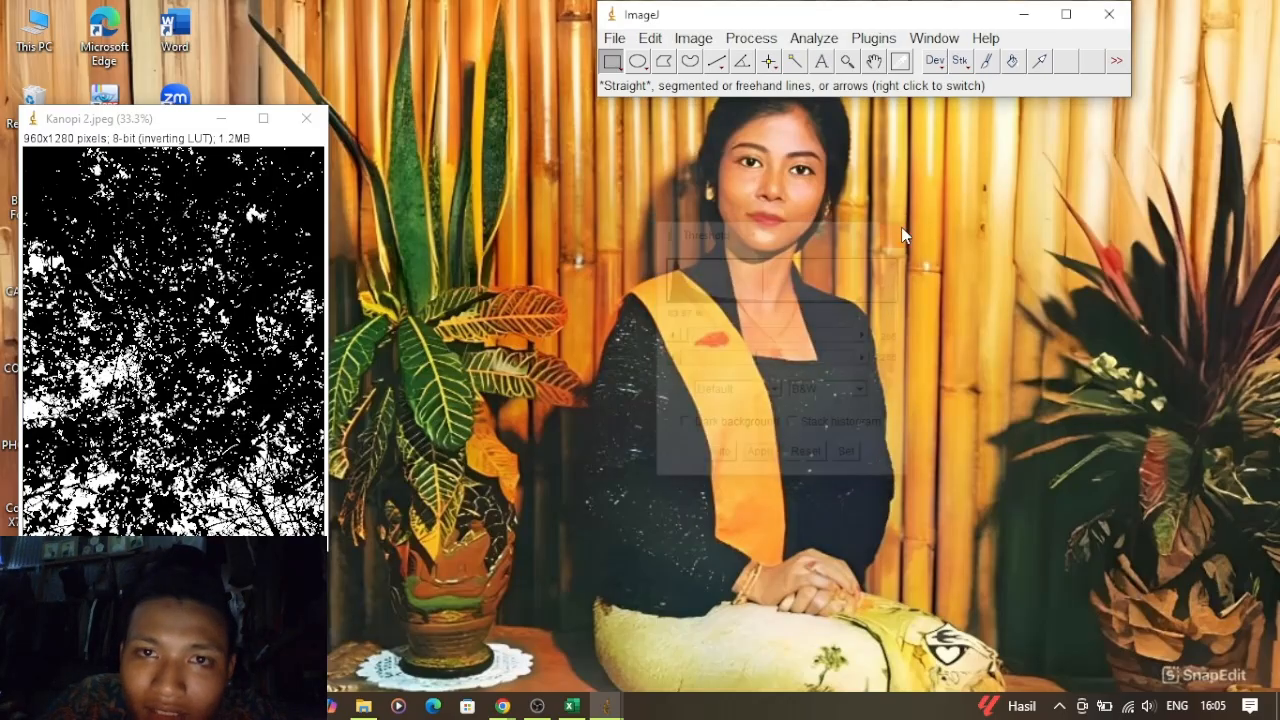
Generate the histogram of the thresholded Kanopi 2 image
left_click(753, 40)
mouse_move(801, 42)
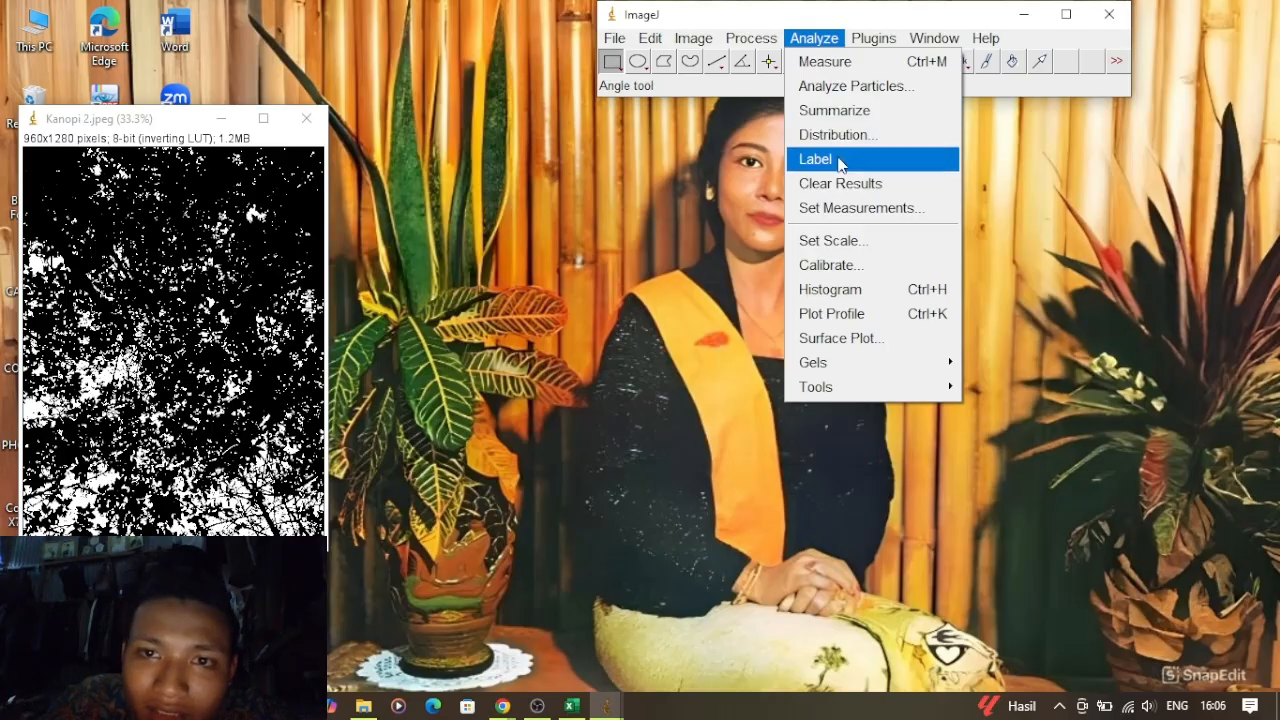
left_click(862, 296)
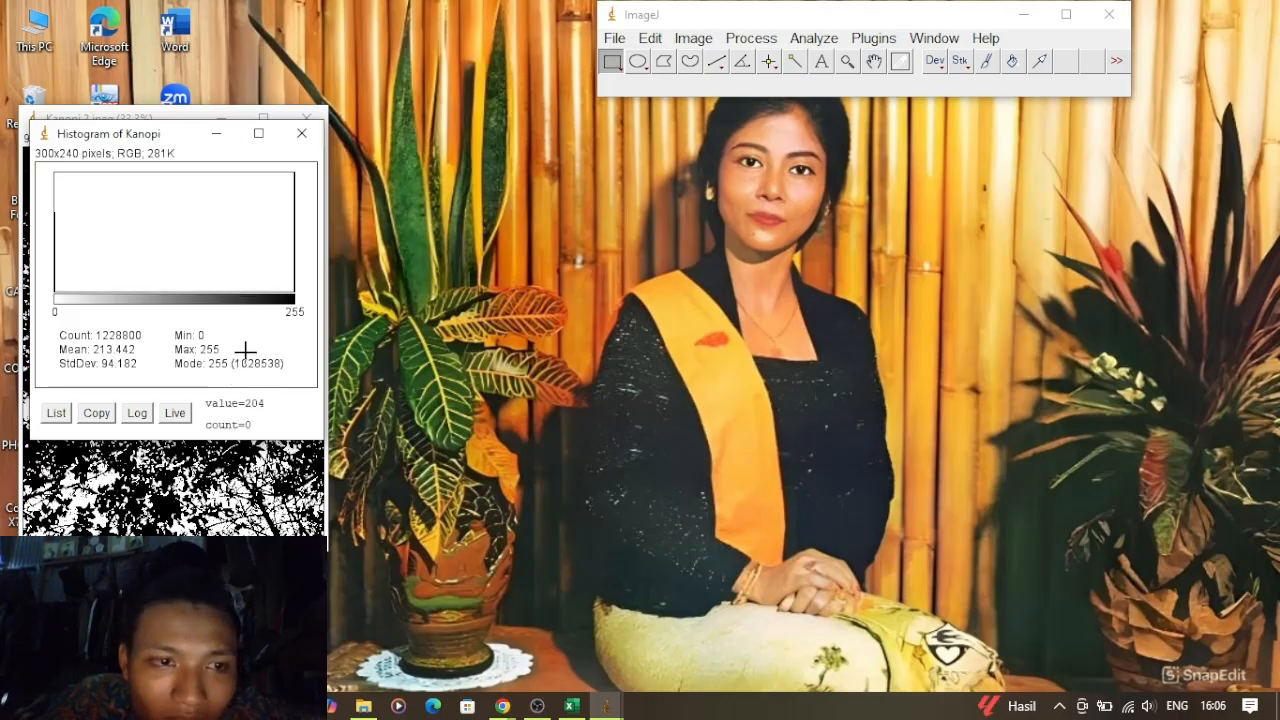
Switch to the Excel workbook and record canopy 2's Pixel Kanopi as 1028538 in D4 and Pixel Total as 1228800 in E4
left_click(572, 706)
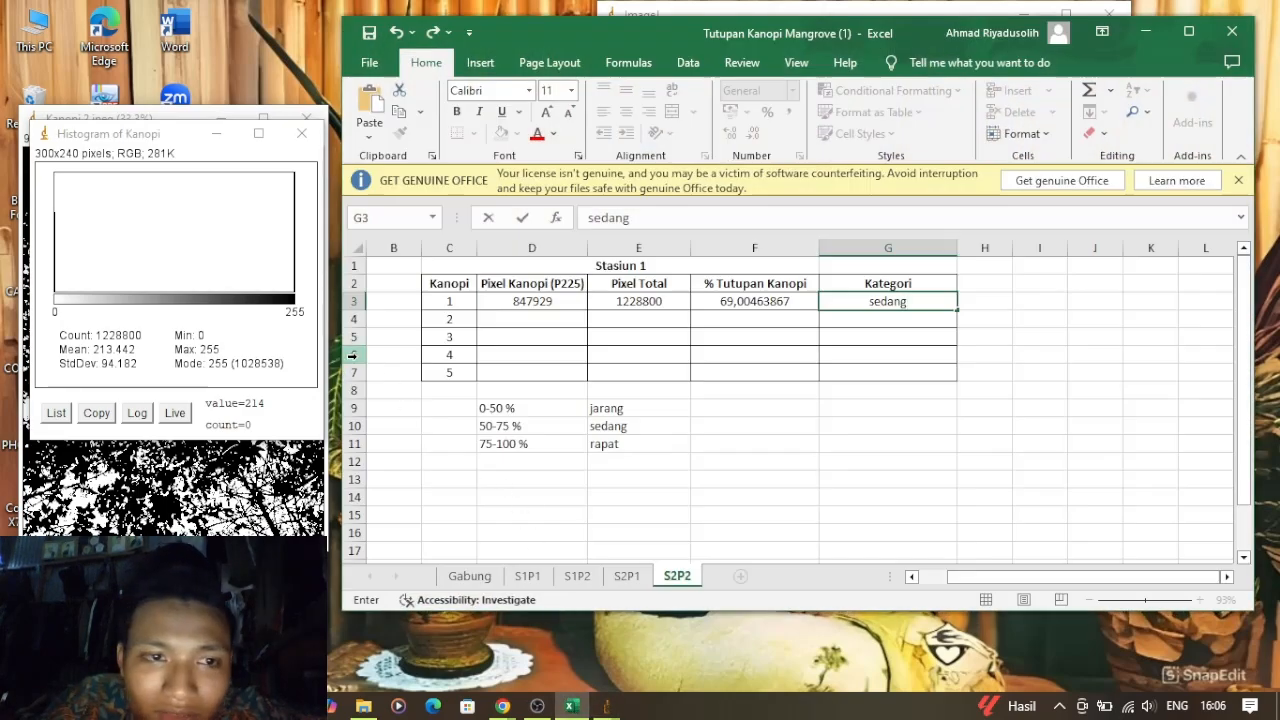
left_click(528, 321)
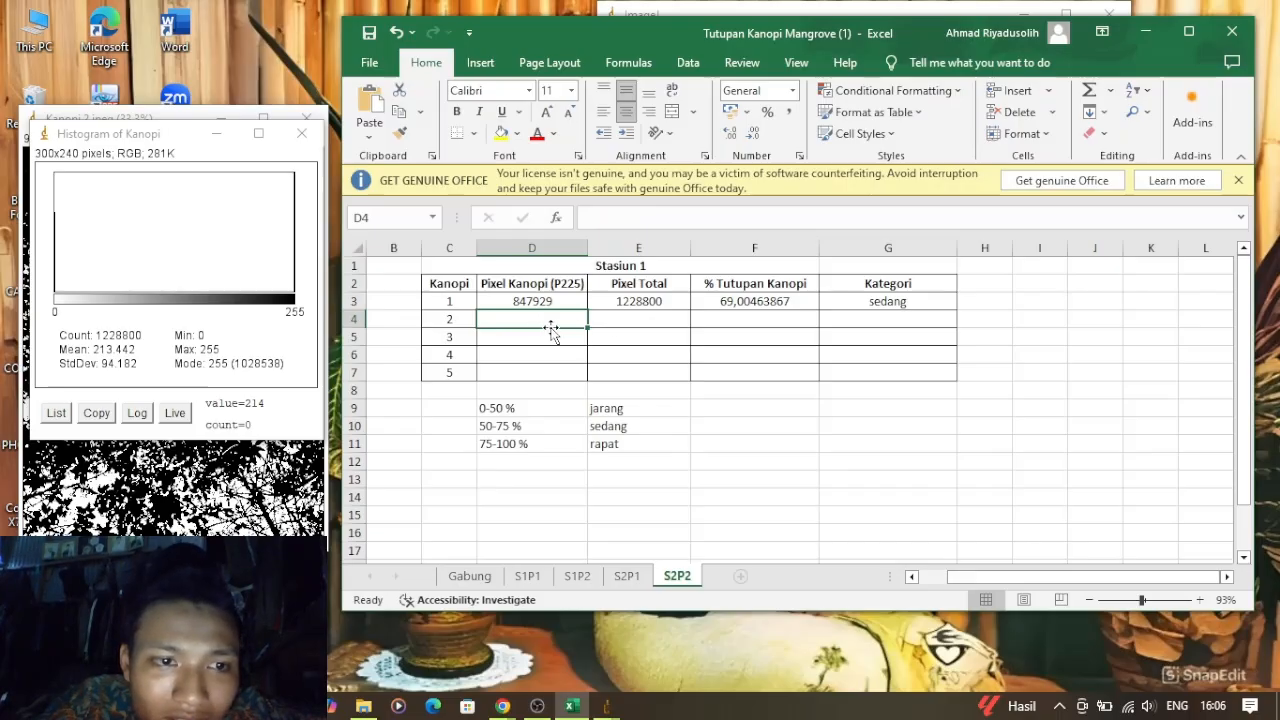
type("102")
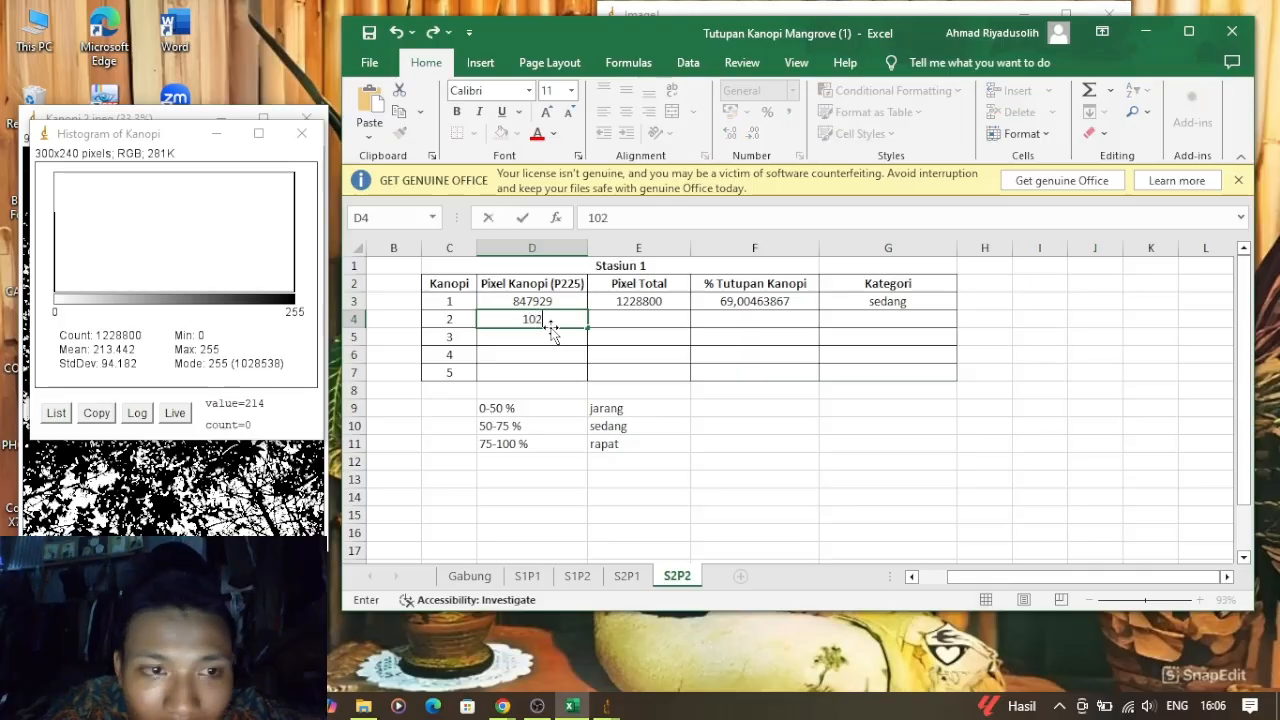
type("853")
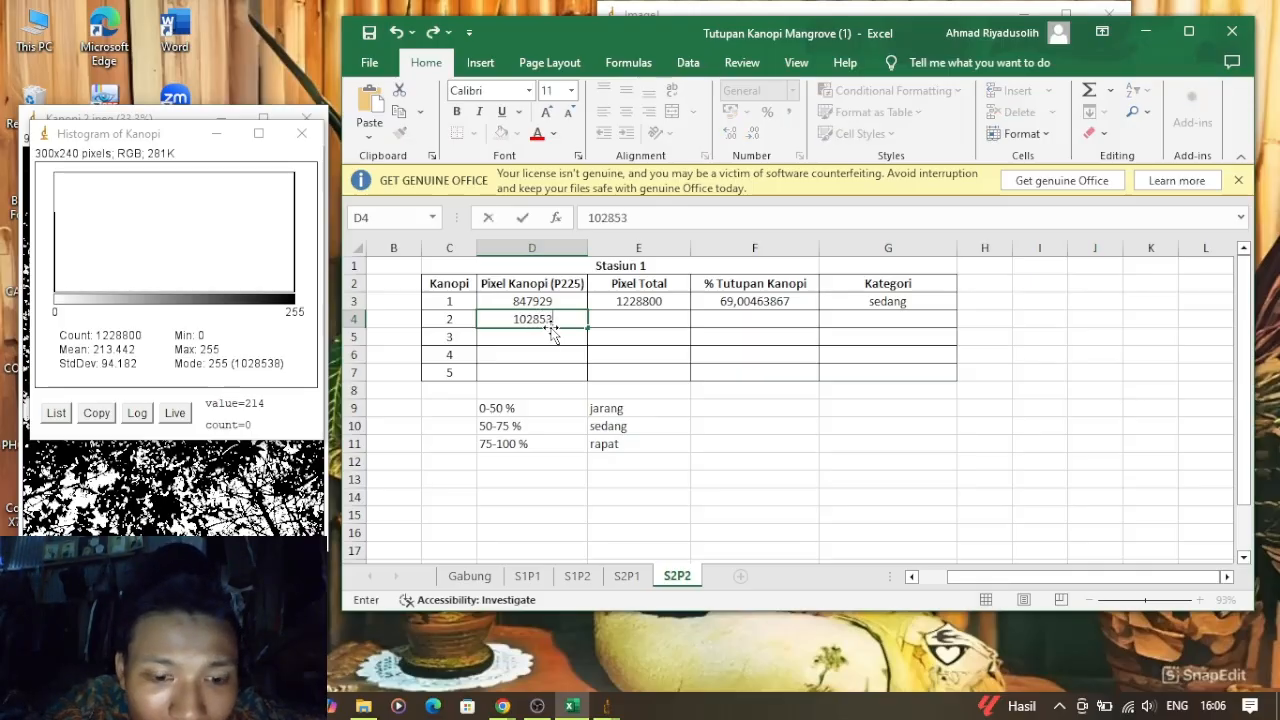
type("8")
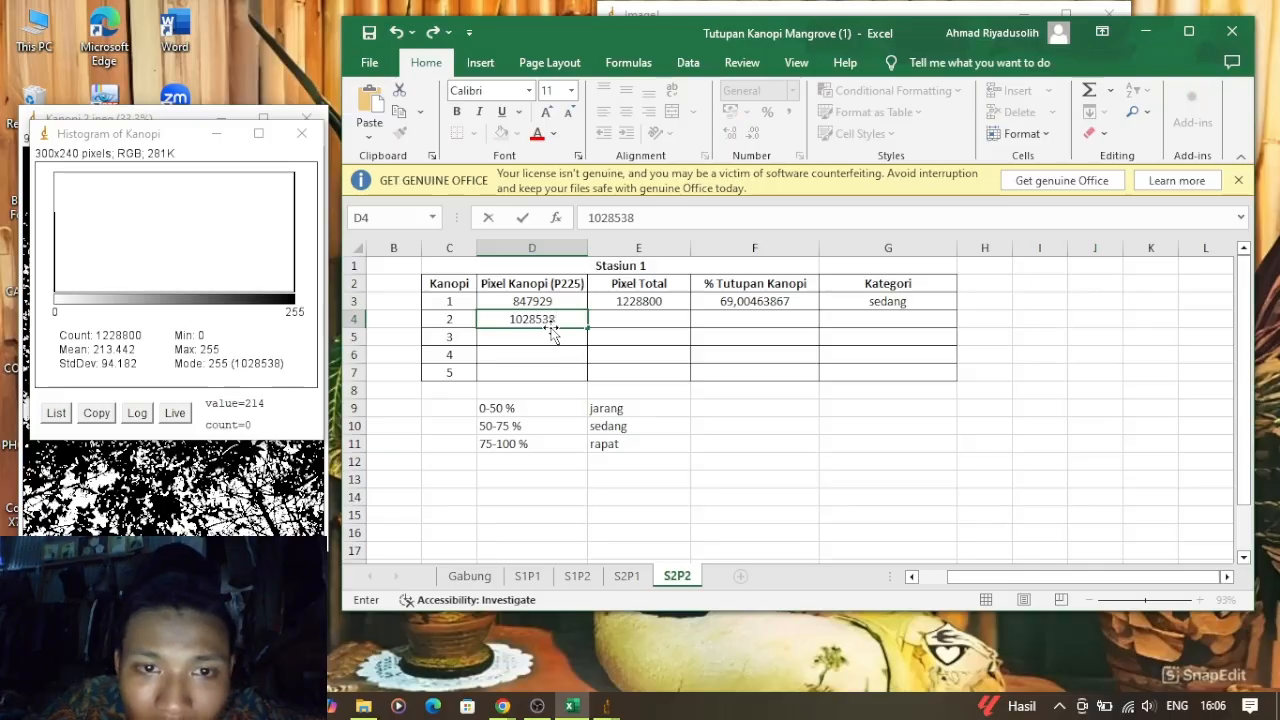
left_click(634, 318)
type("12")
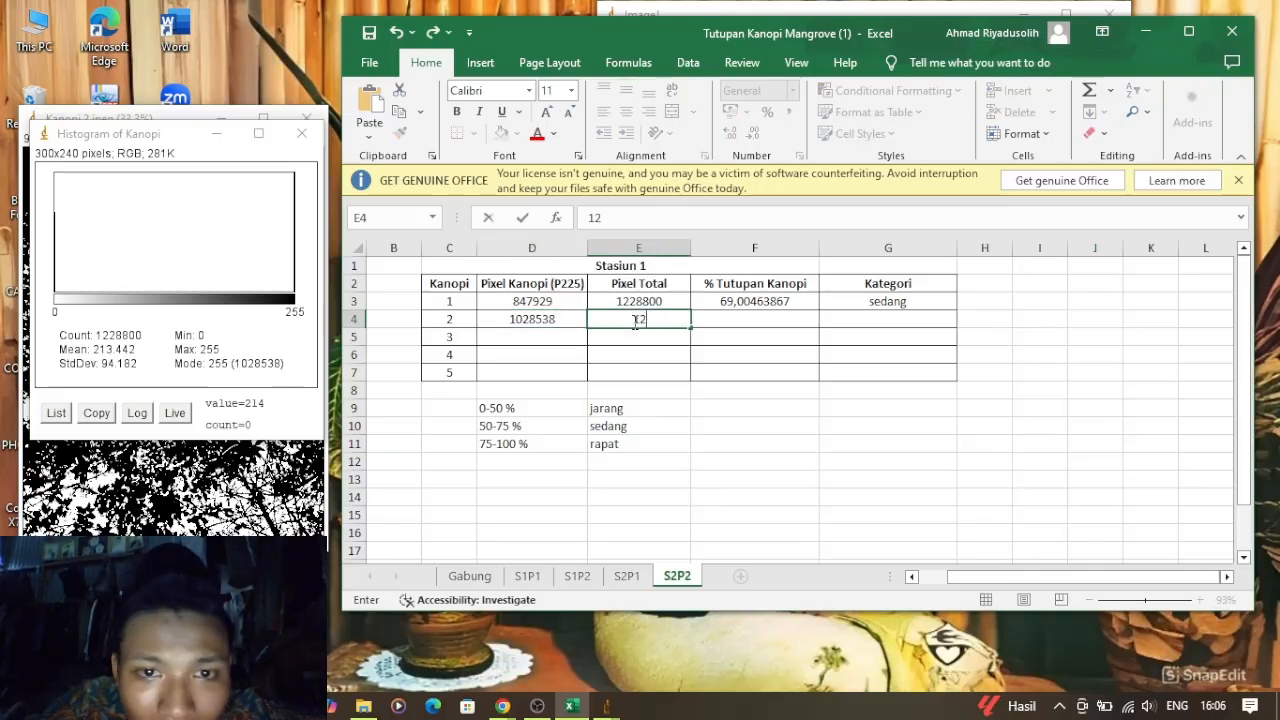
type("288")
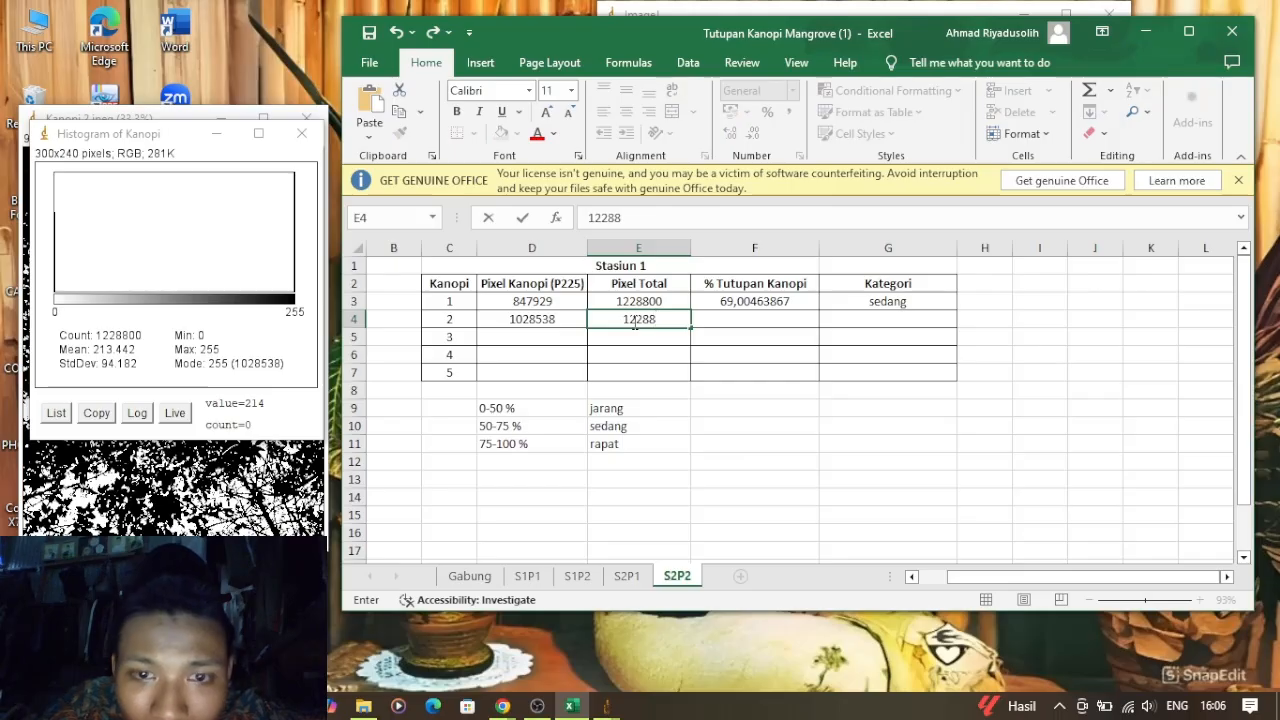
type("00")
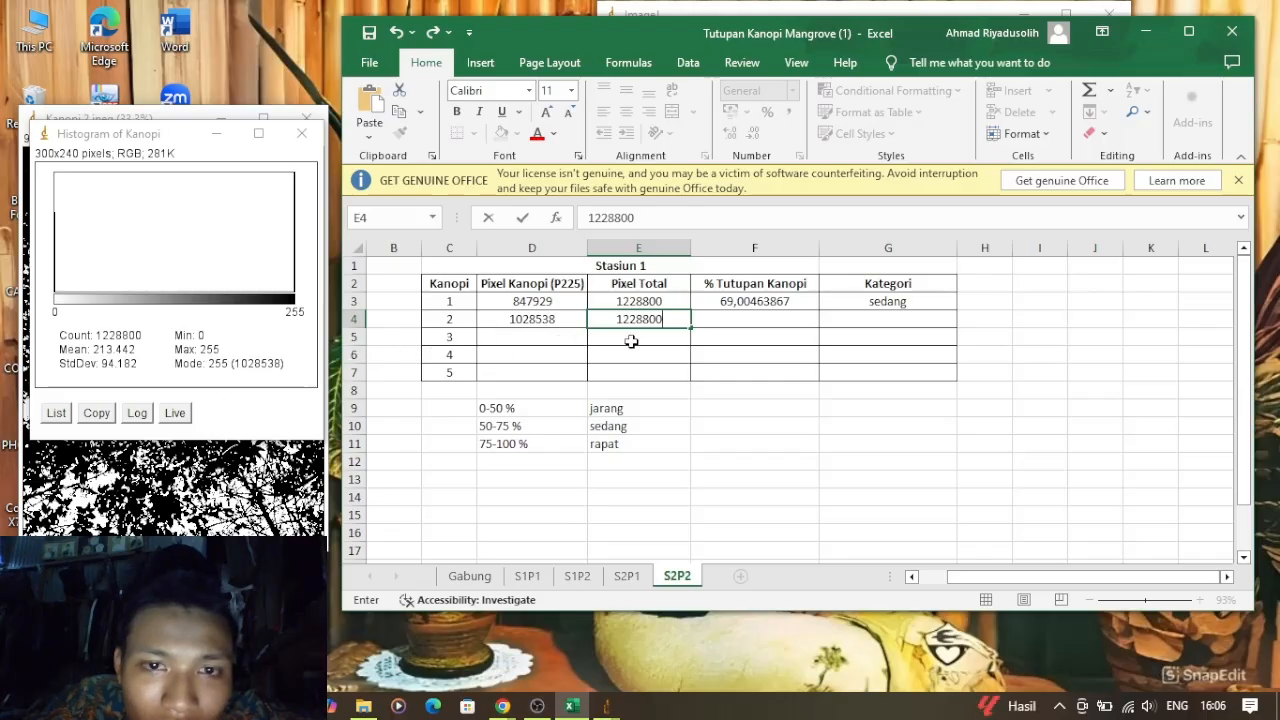
Calculate canopy 2's % Tutupan Kanopi in F4 with the formula =(D4/E4)*100
left_click(760, 322)
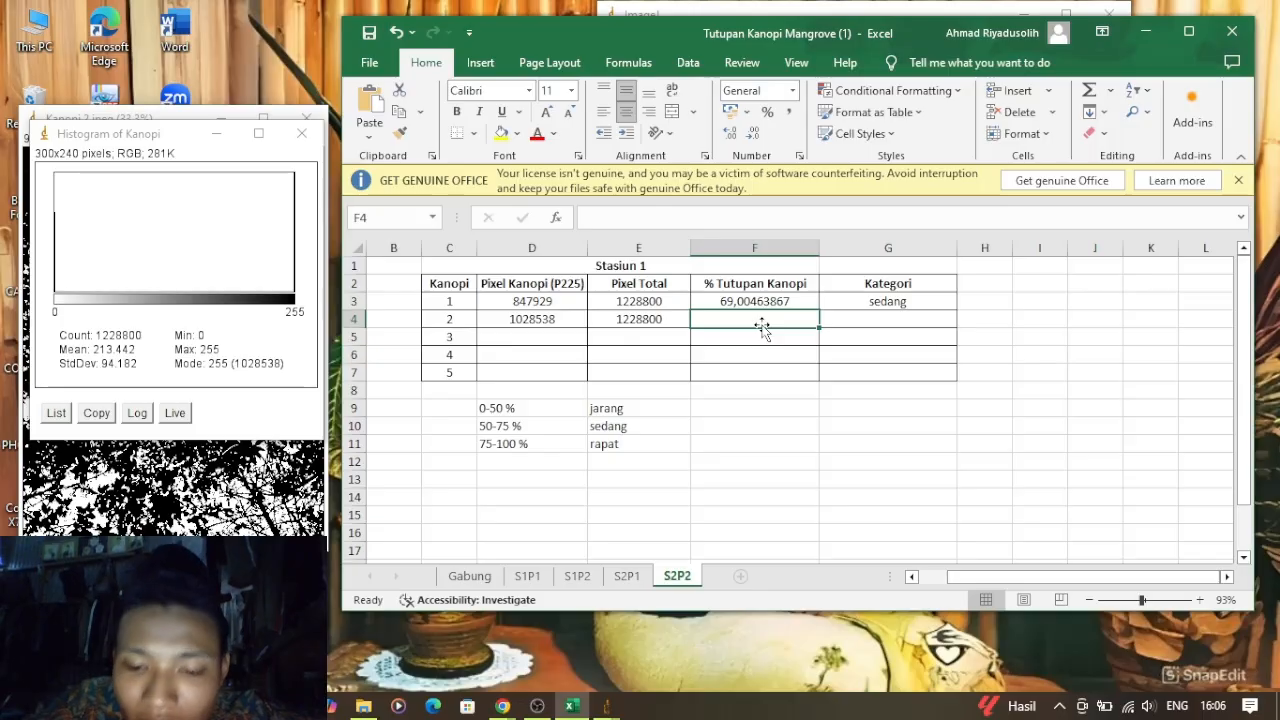
type("=(")
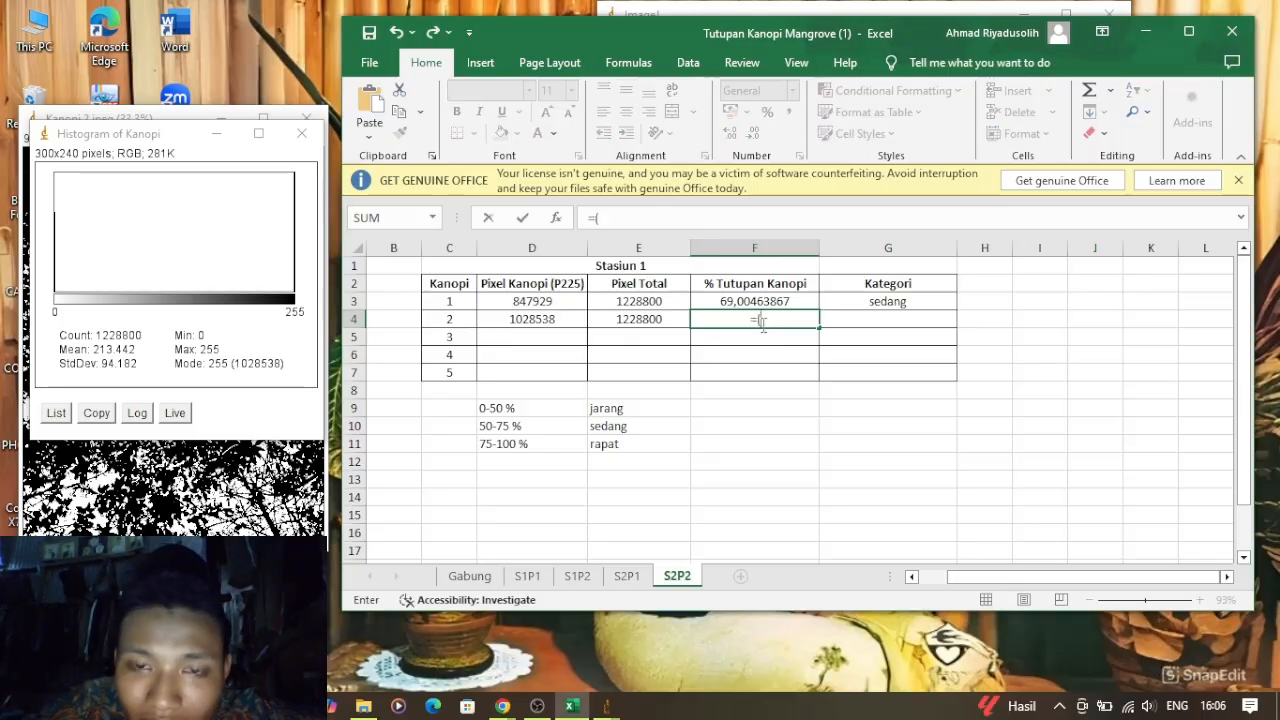
left_click(548, 320)
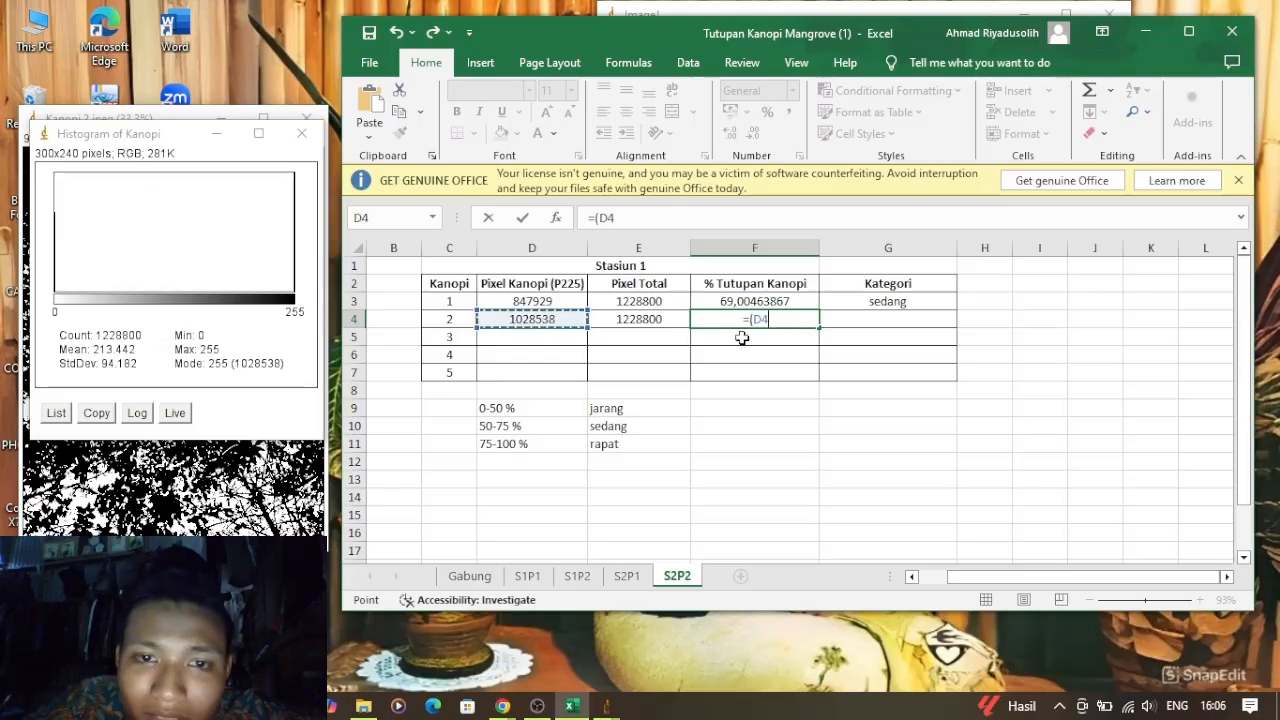
type("/")
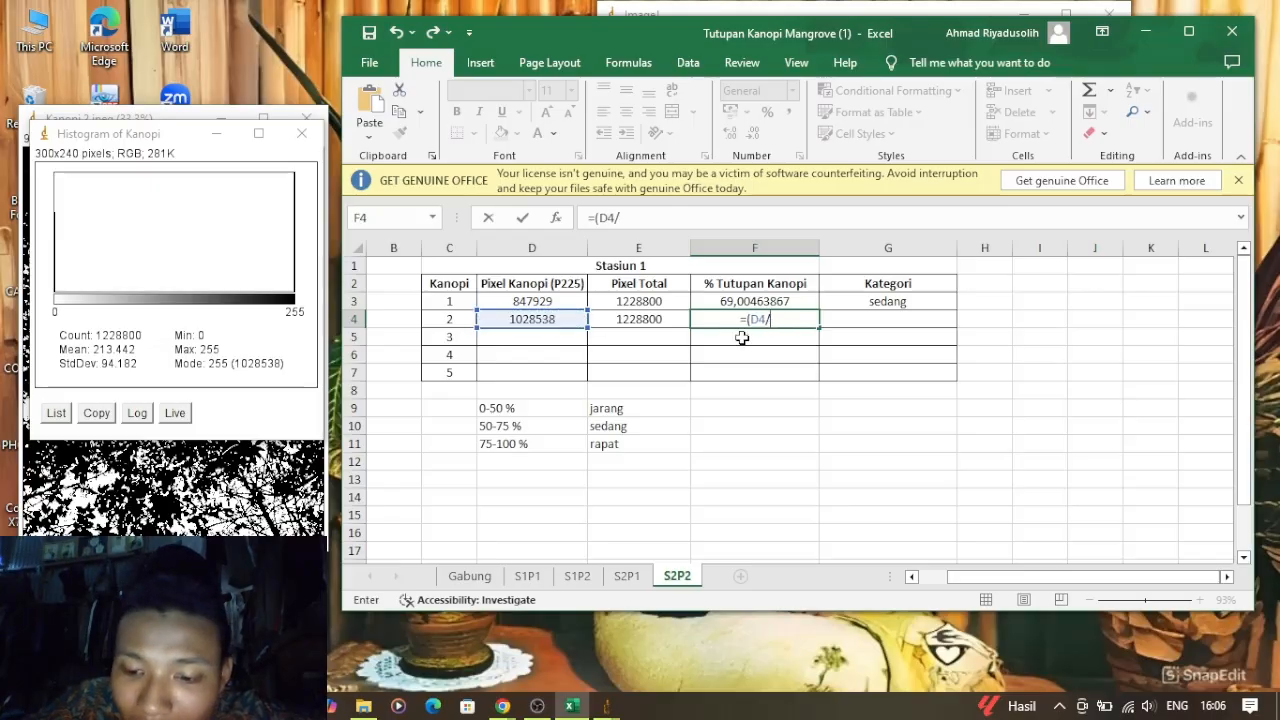
left_click(643, 320)
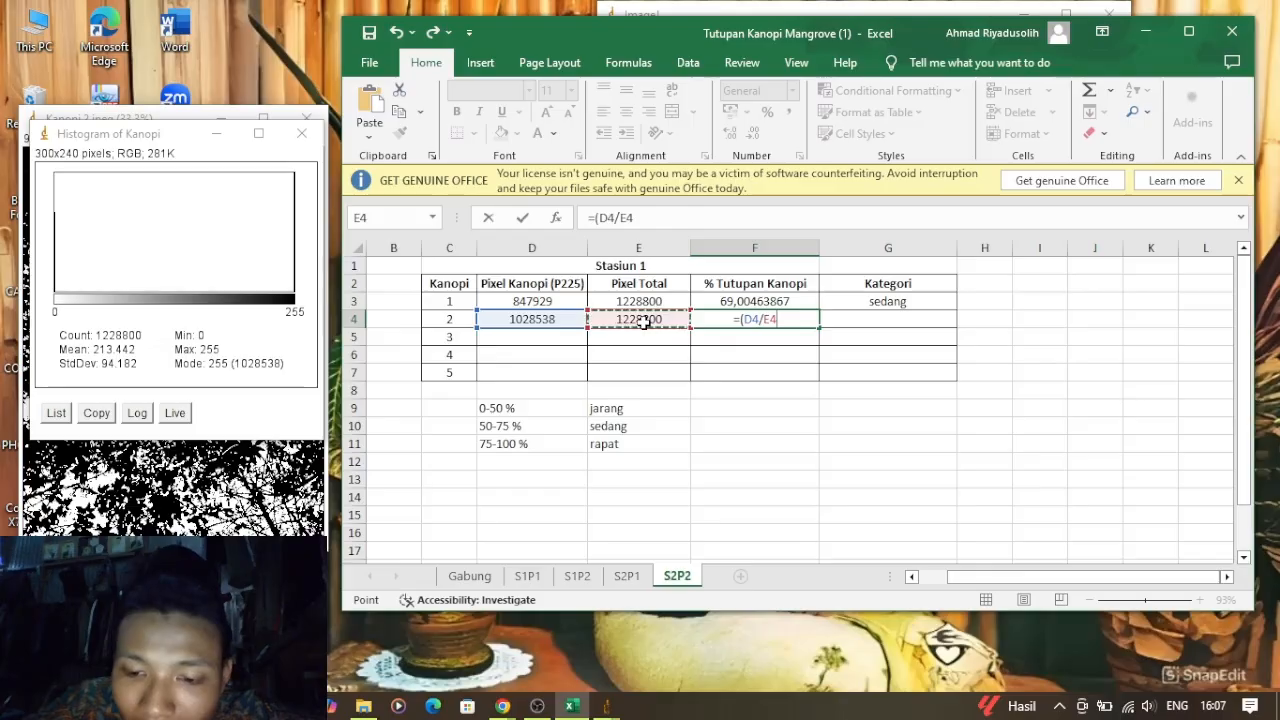
type(")")
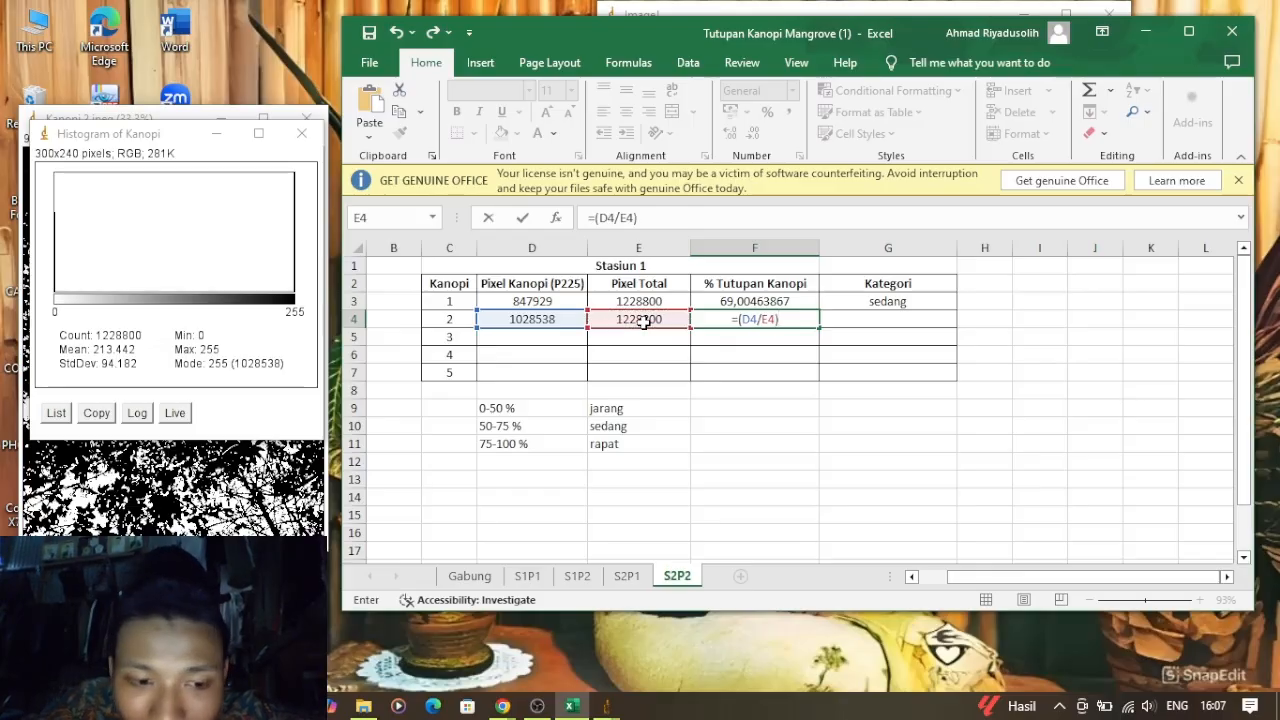
type("*")
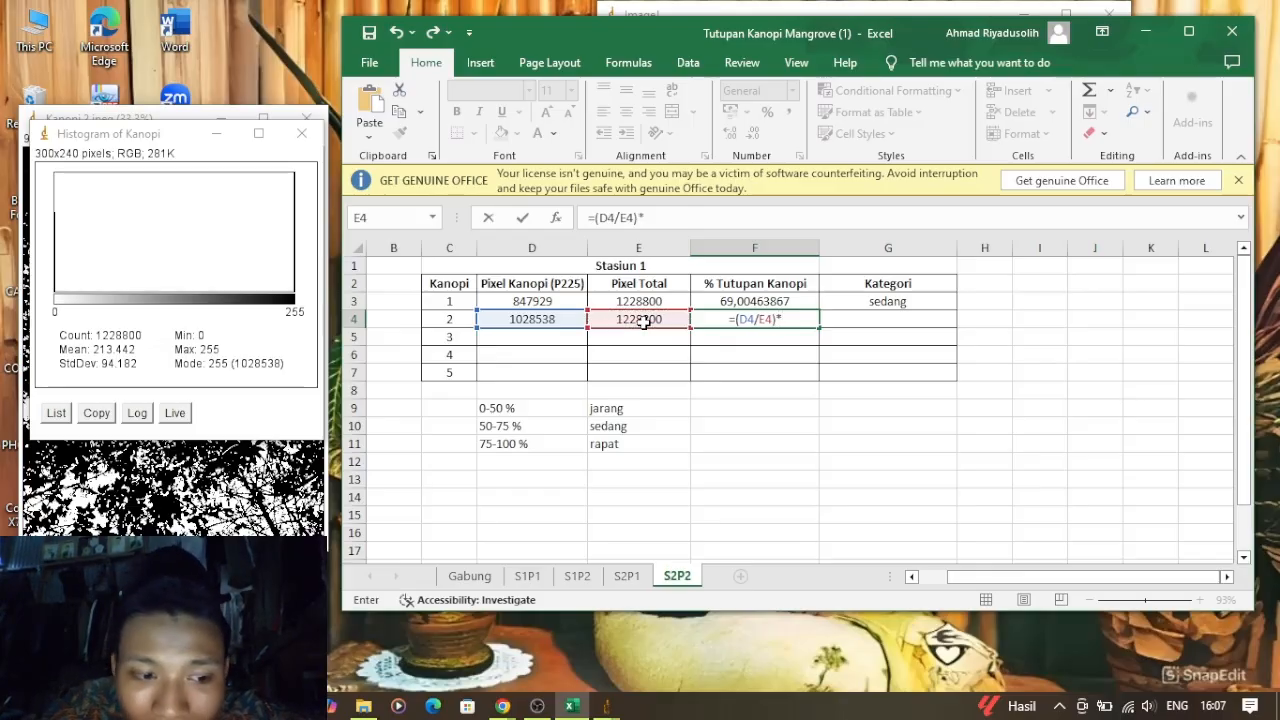
type("100")
key("Return")
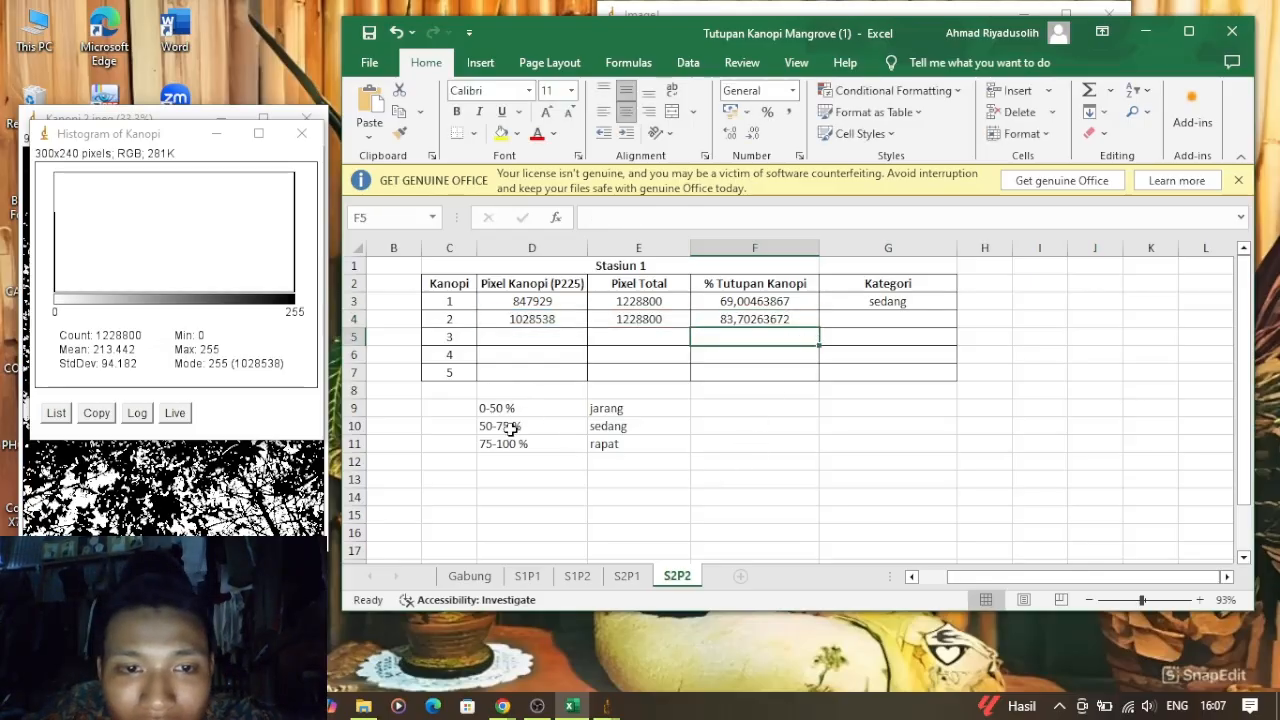
Enter rapat as the Kategori for canopy 2 in G4 and minimize the workbook to return to ImageJ
left_click(878, 322)
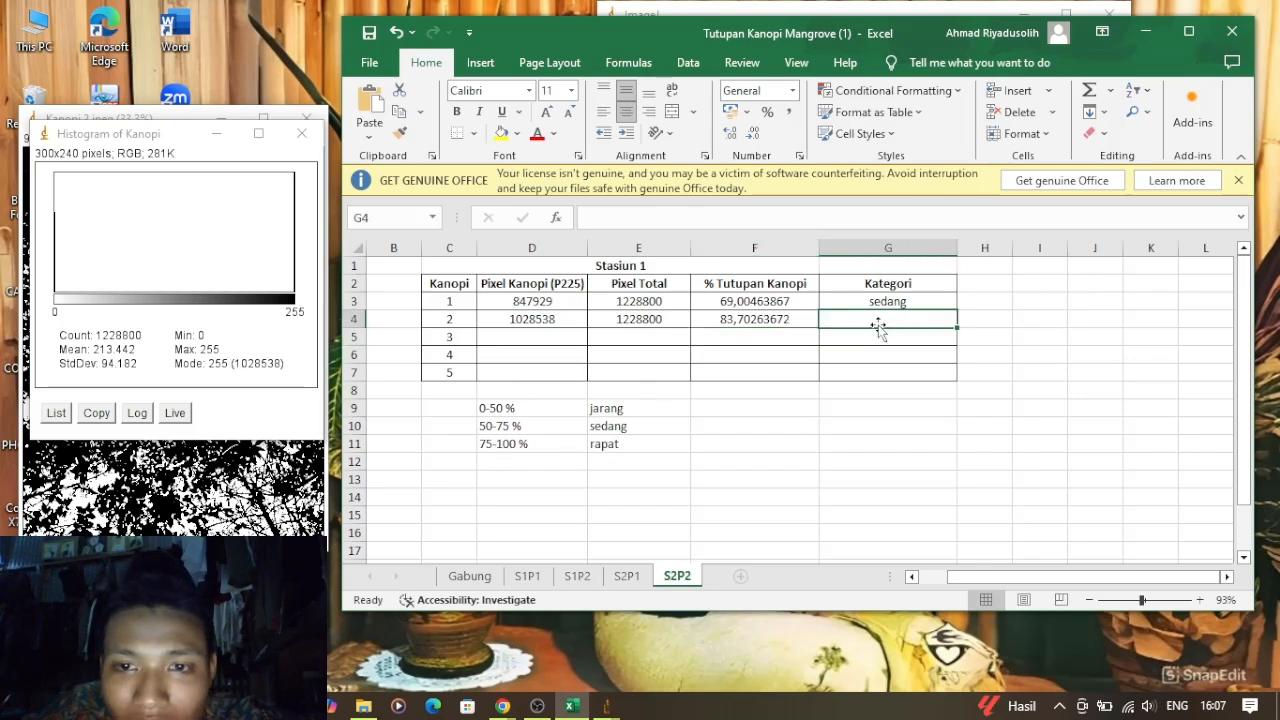
type("rapat")
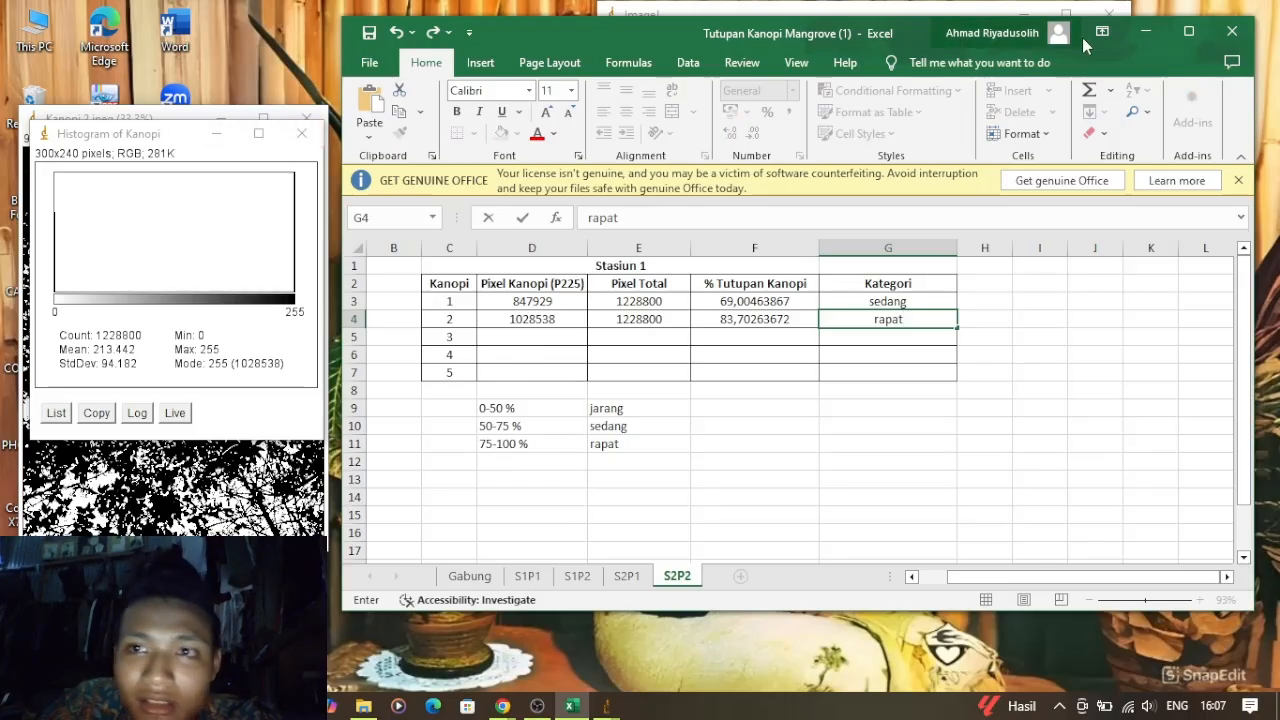
left_click(1146, 33)
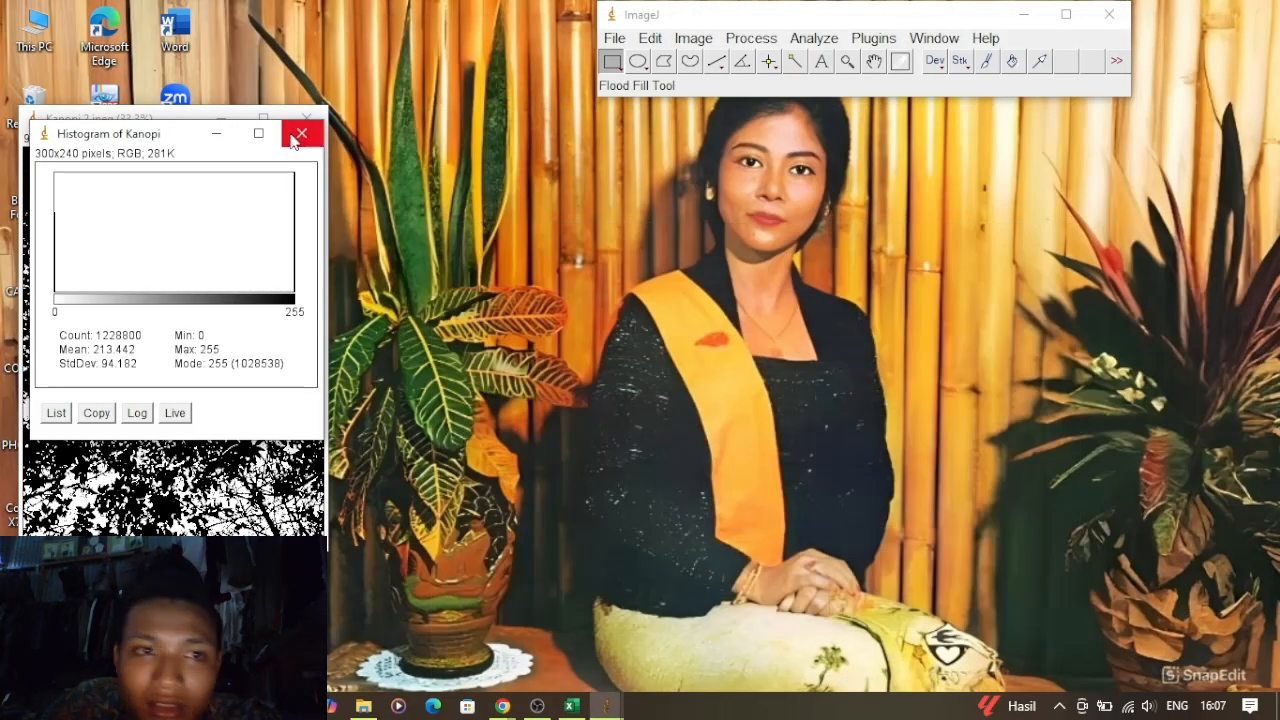
Close the Kanopi 2 histogram and the Kanopi 2 image without saving changes
left_click(301, 133)
left_click(321, 114)
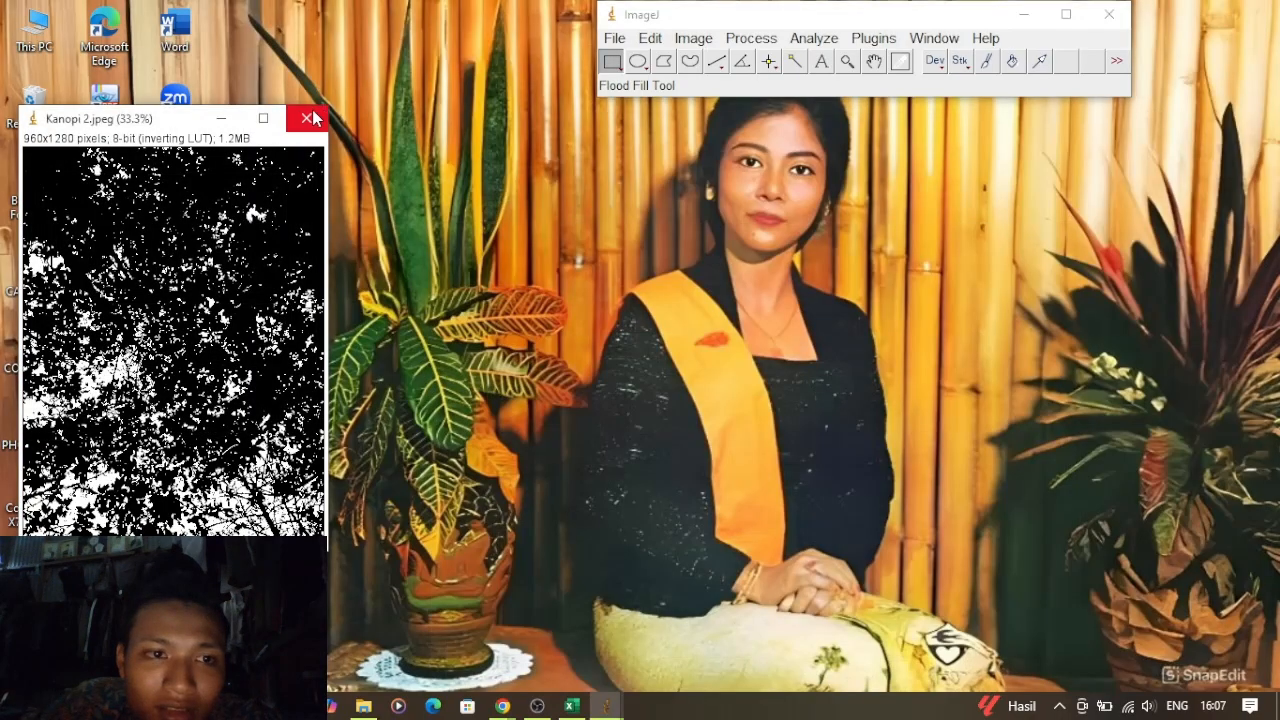
left_click(640, 235)
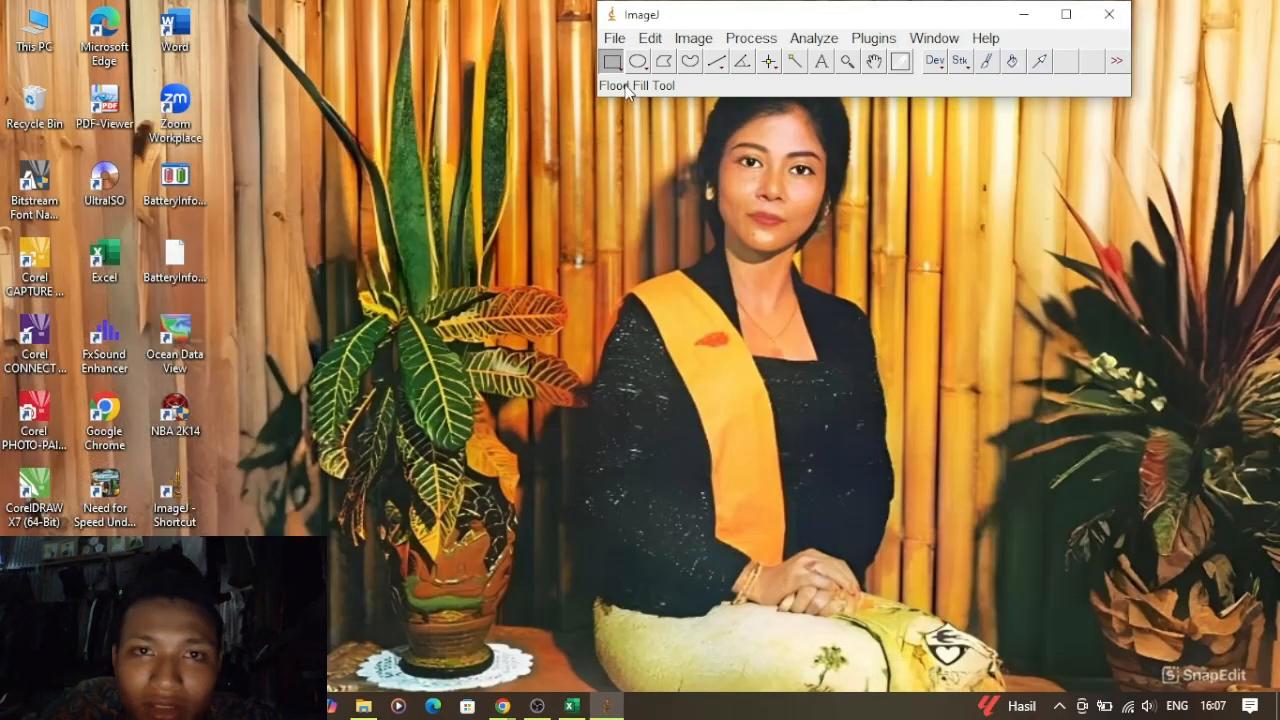
Open the Kanopi 3 photo from the olah data folder in ImageJ
left_click(614, 38)
left_click(674, 90)
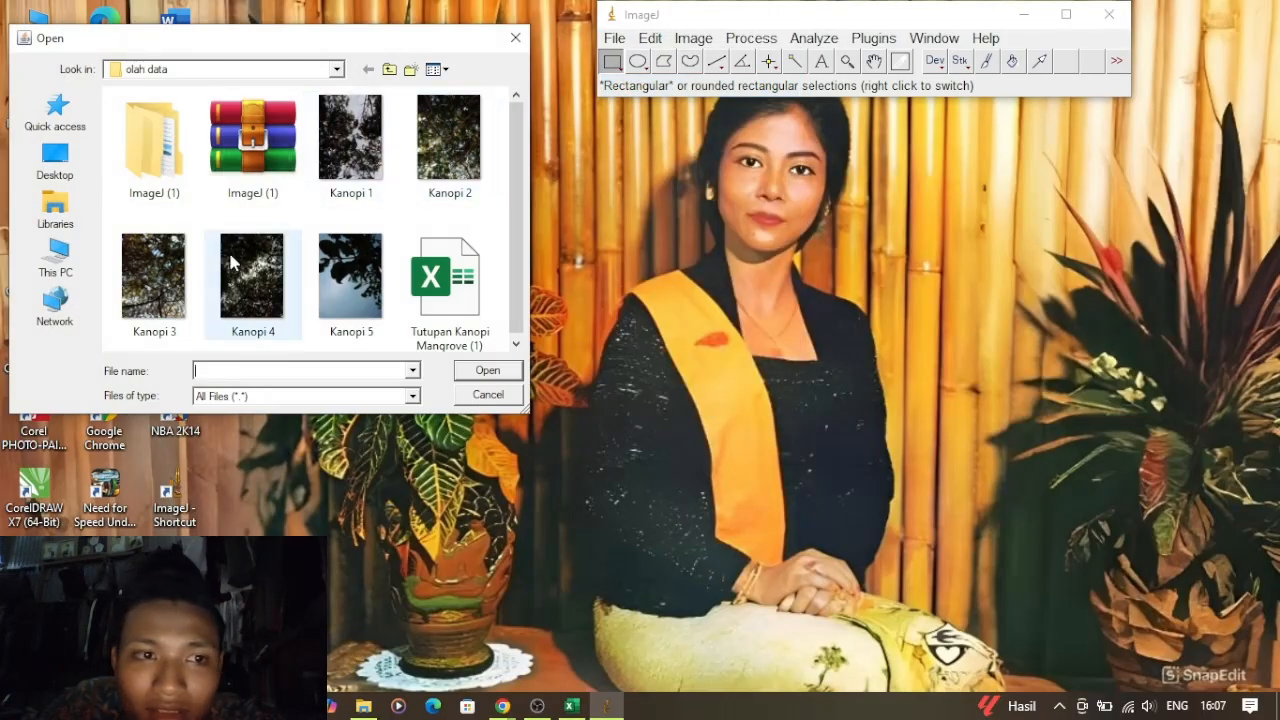
left_click(153, 278)
left_click(481, 373)
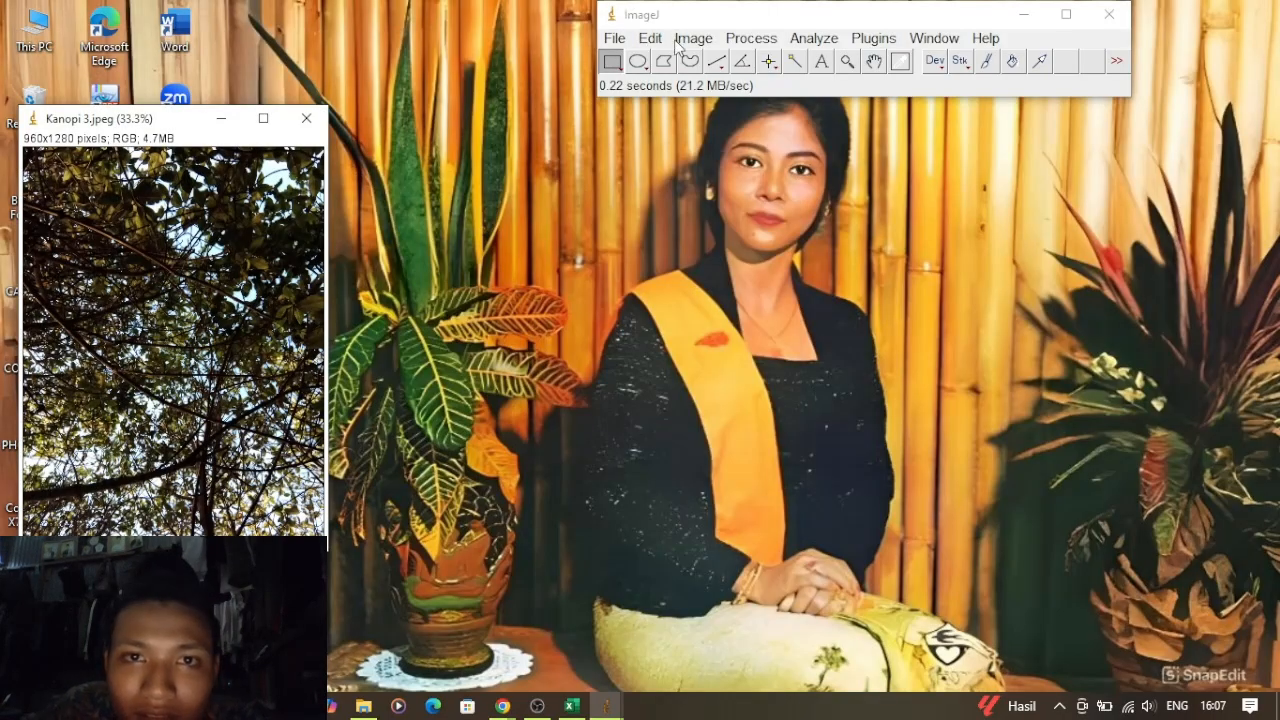
Convert the Kanopi 3 image to 8-bit
left_click(691, 40)
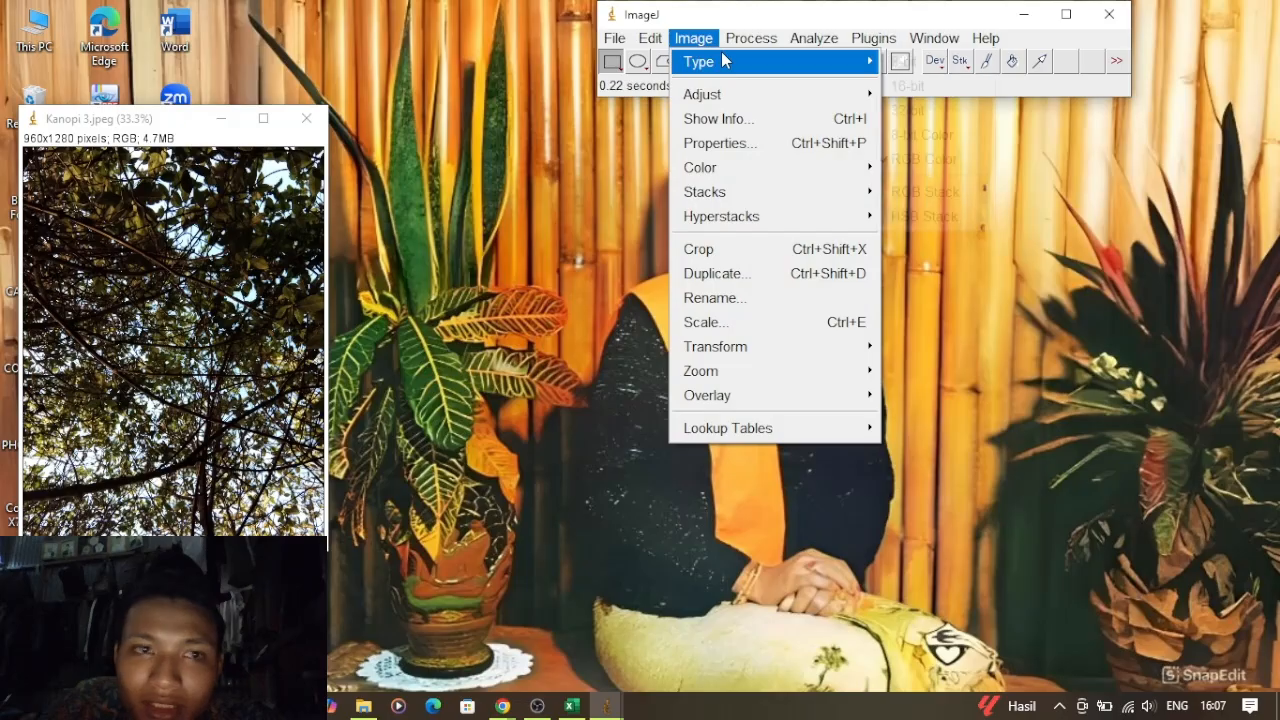
mouse_move(724, 62)
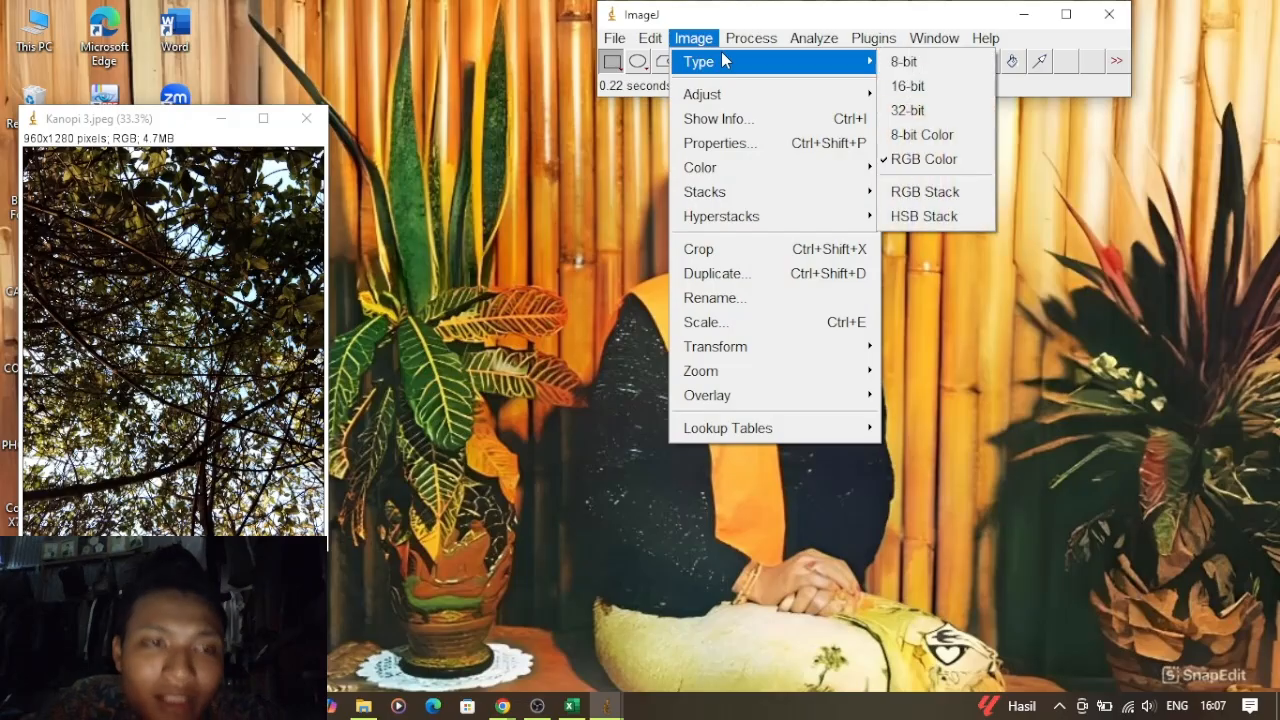
left_click(910, 62)
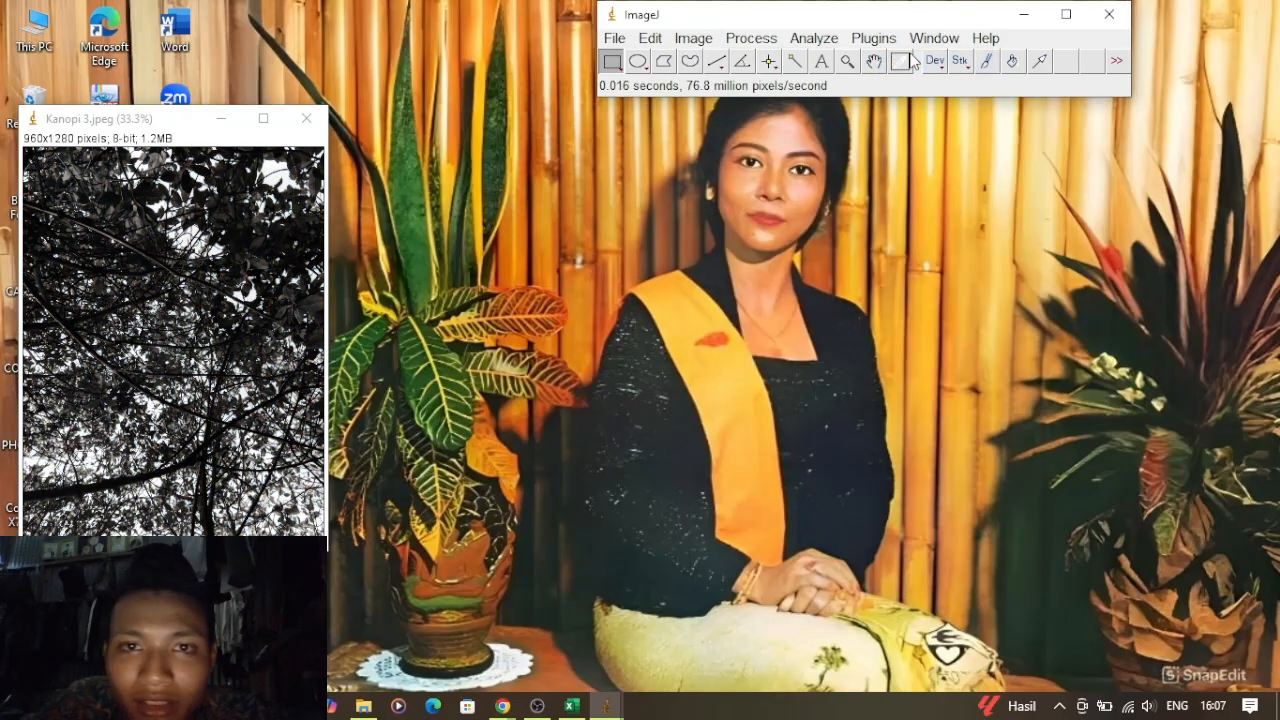
Apply a Threshold with the Default method and B&W display to the Kanopi 3 image, and close the Threshold window
left_click(652, 38)
left_click(686, 40)
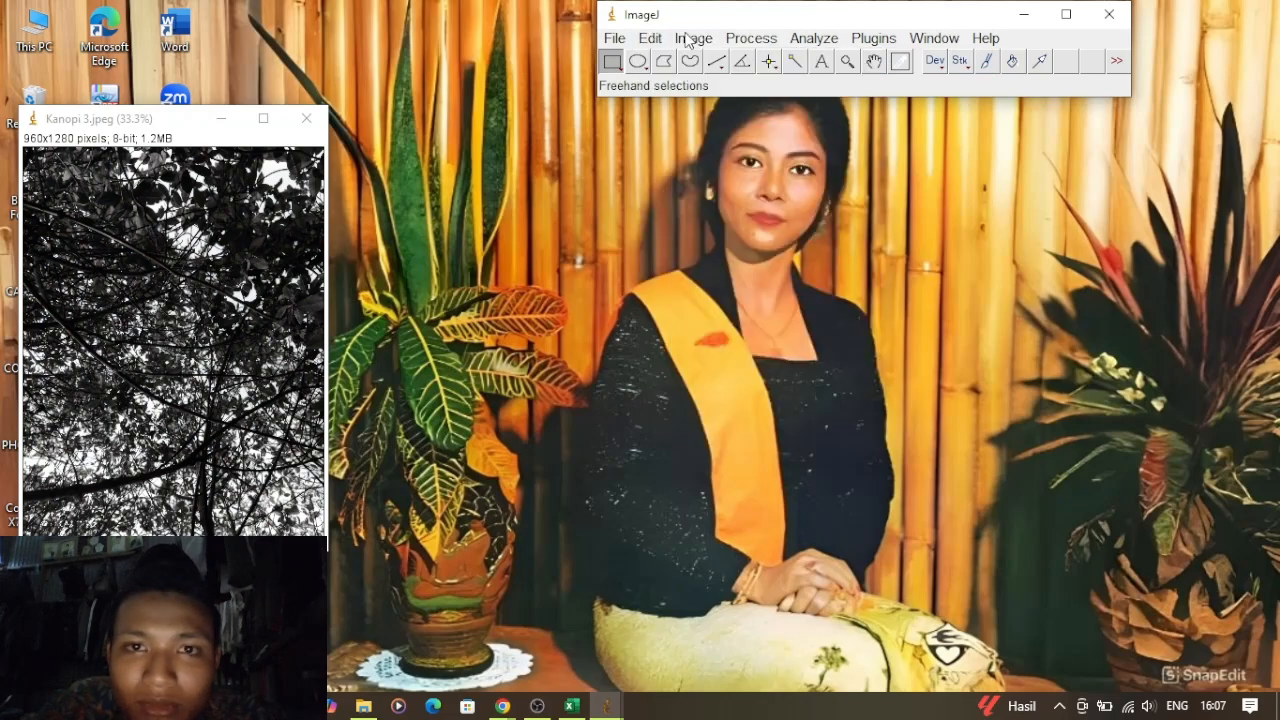
left_click(695, 38)
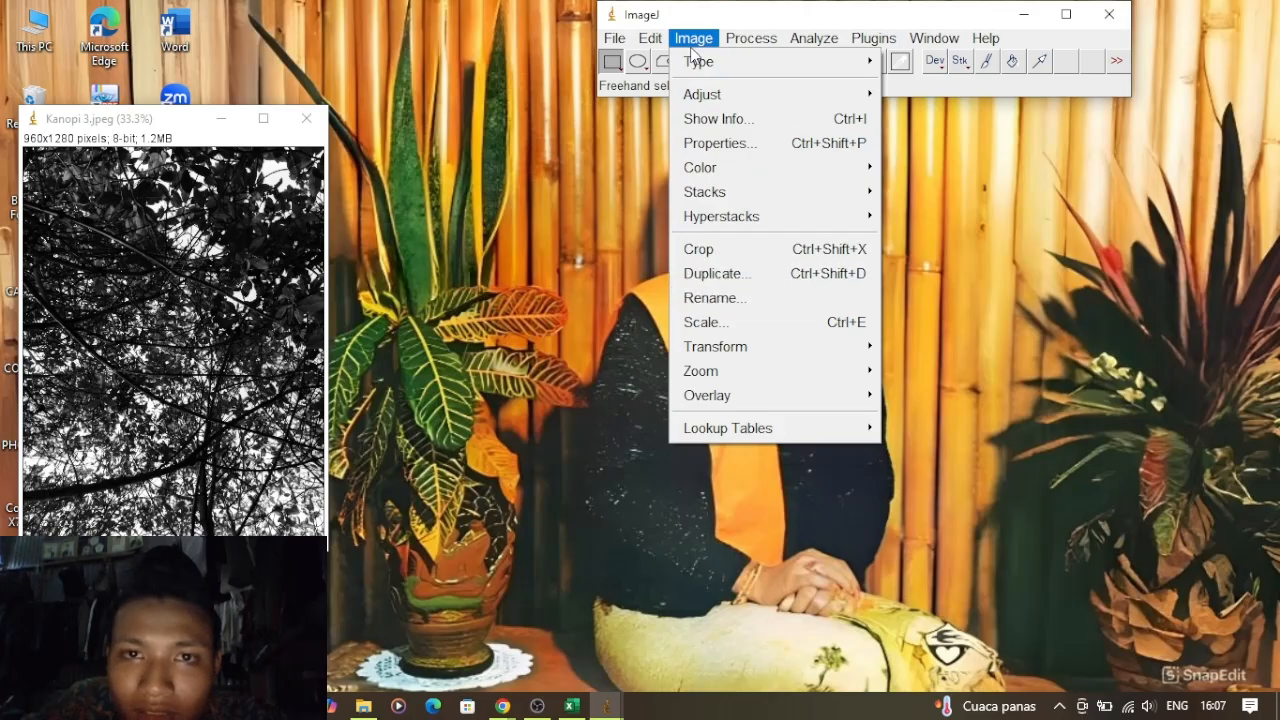
mouse_move(666, 43)
mouse_move(751, 96)
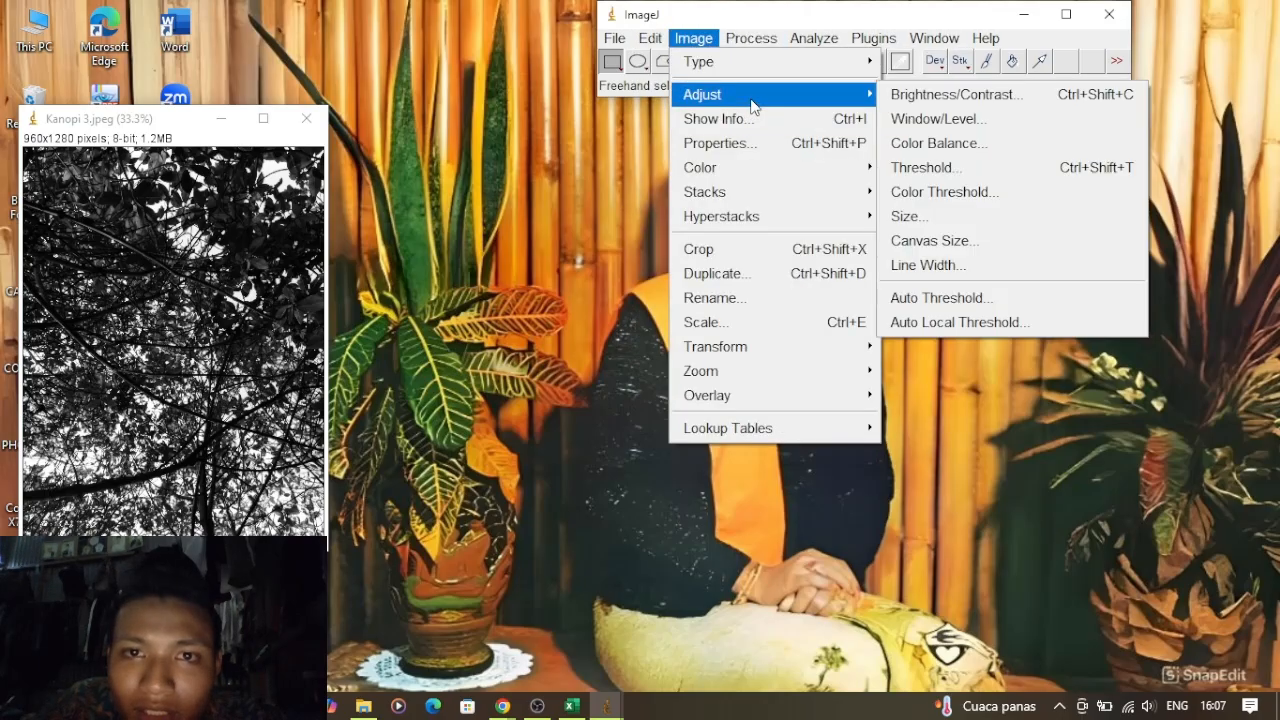
left_click(967, 172)
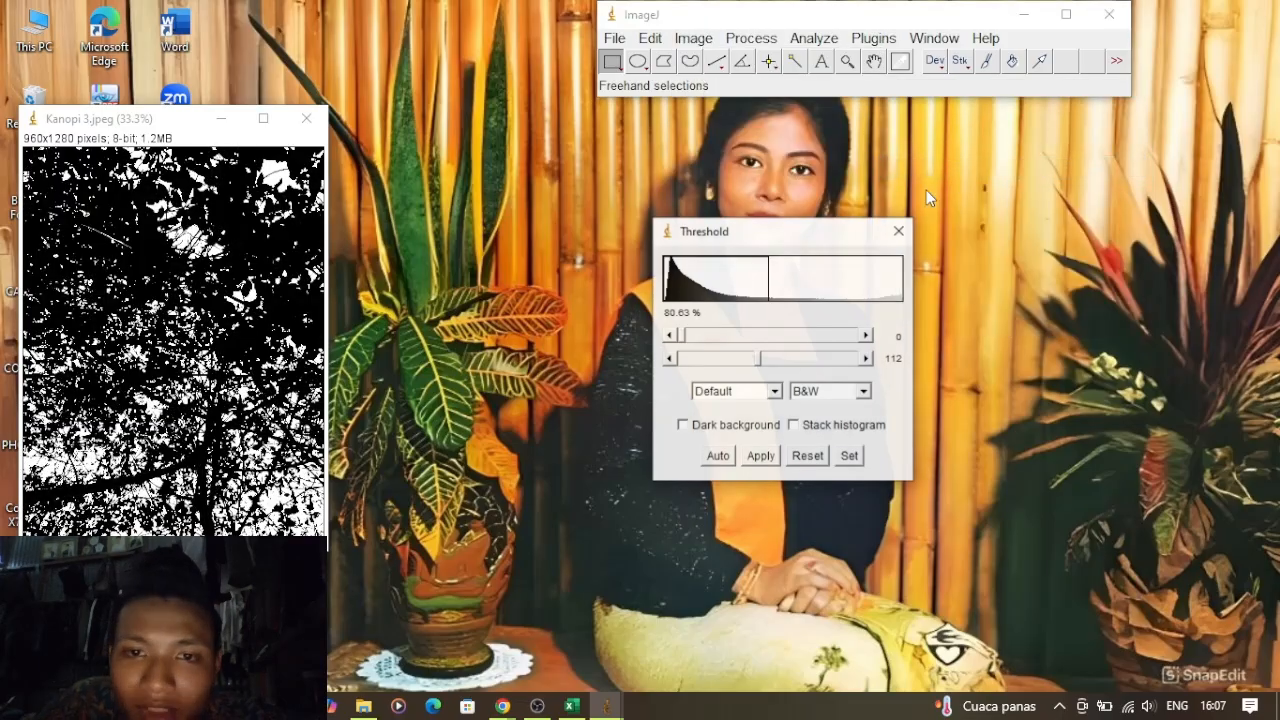
left_click(754, 458)
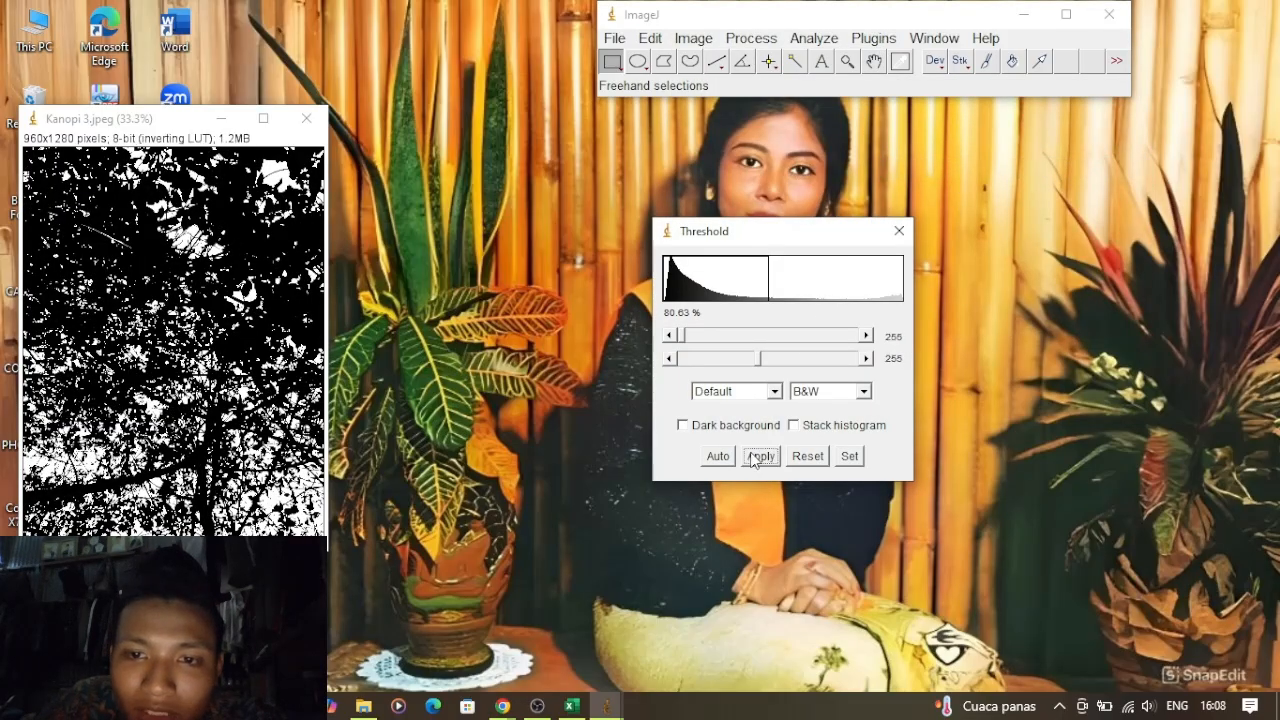
left_click(899, 229)
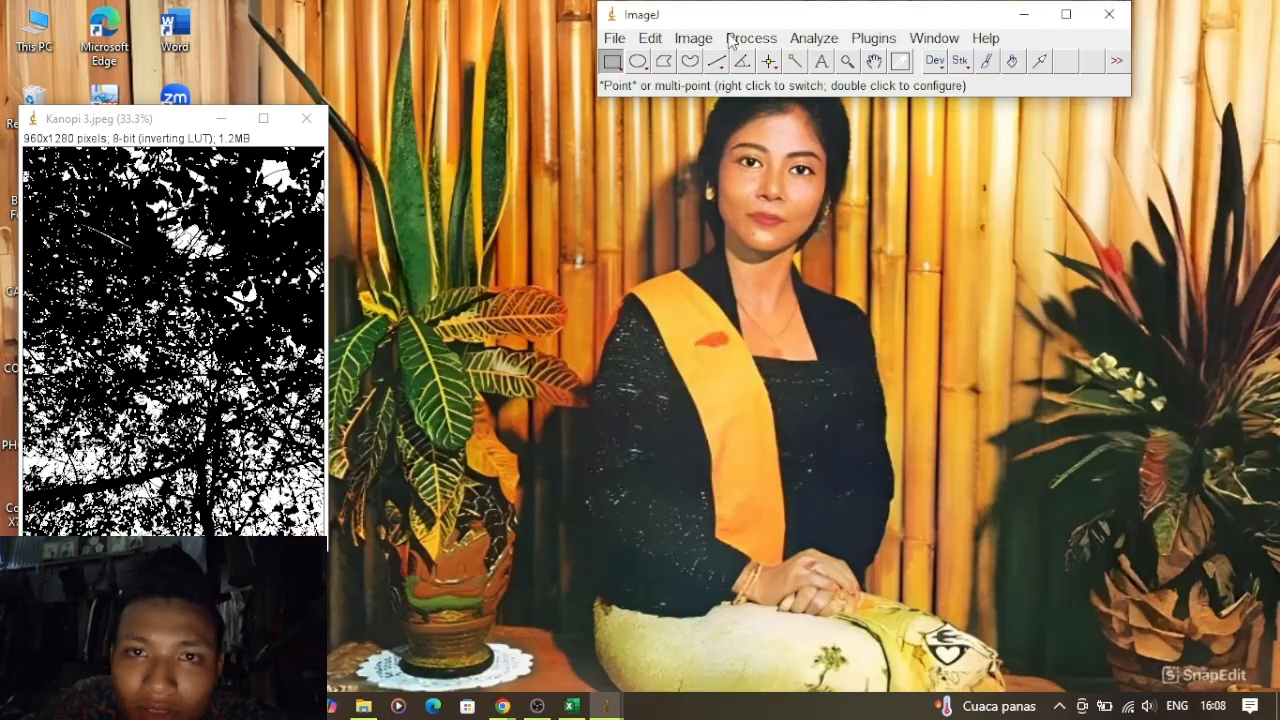
Generate the histogram of the thresholded Kanopi 3 image and switch to the Excel workbook
left_click(813, 38)
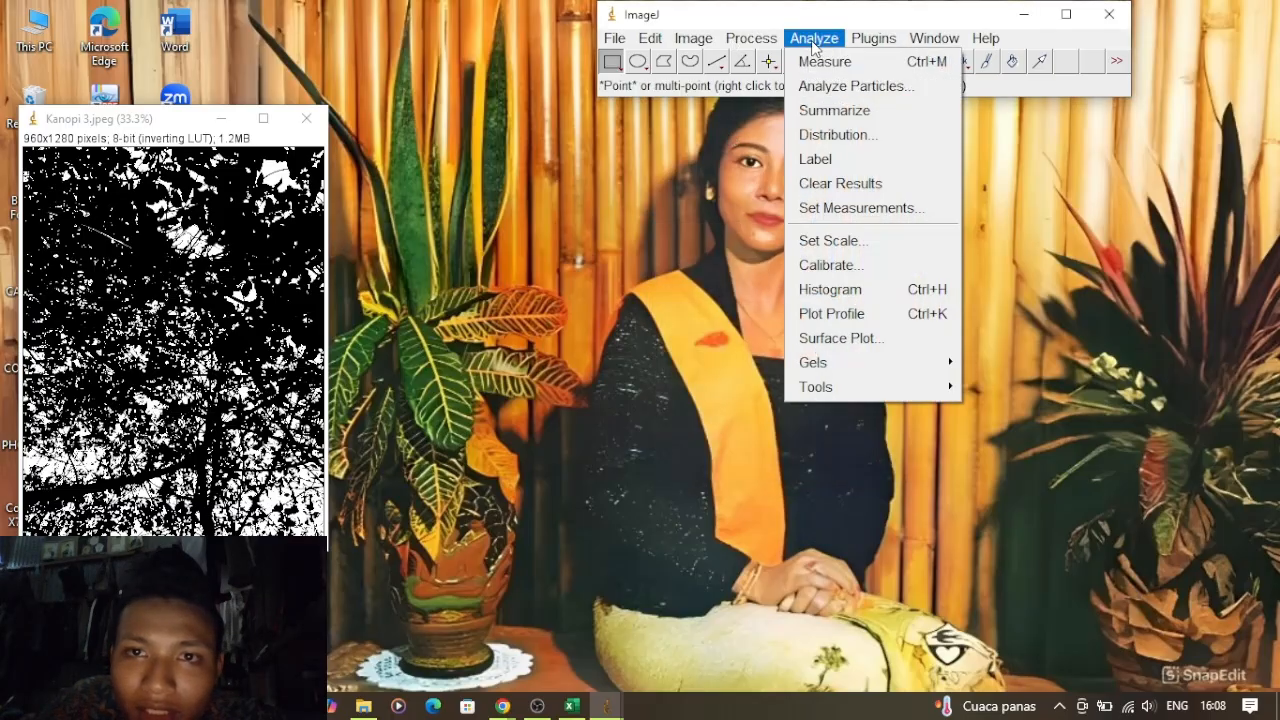
left_click(826, 289)
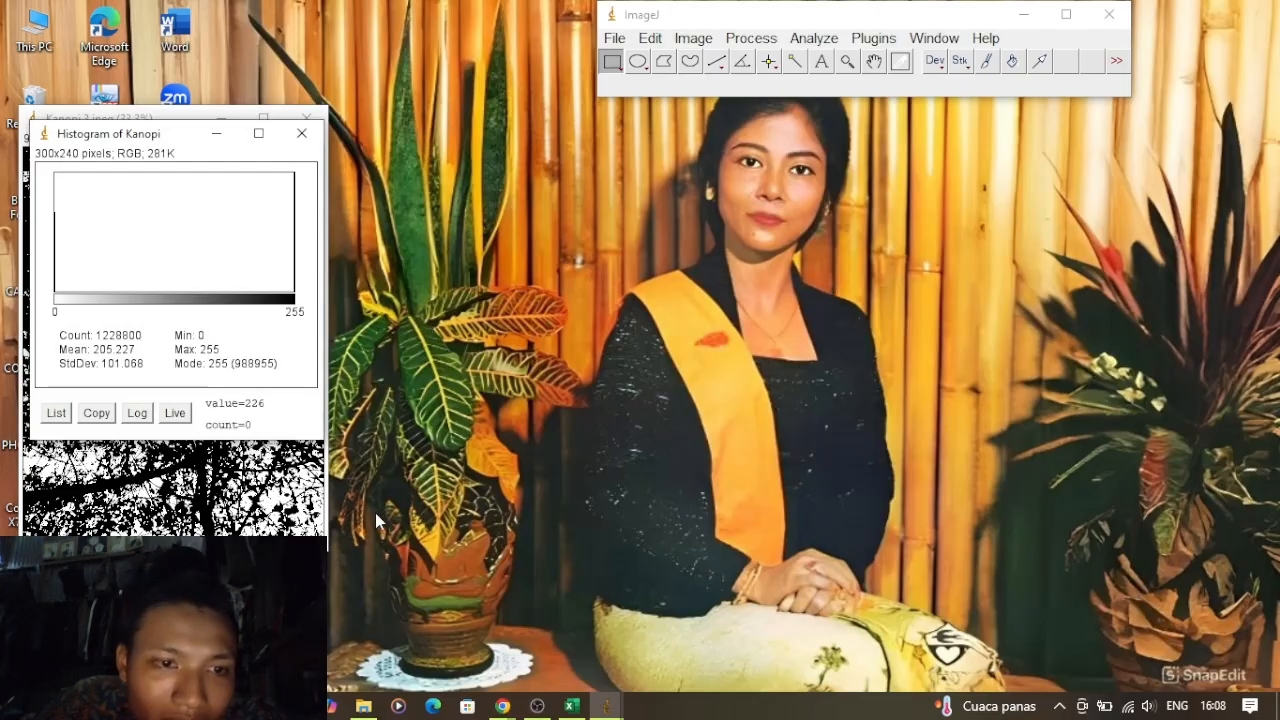
left_click(573, 705)
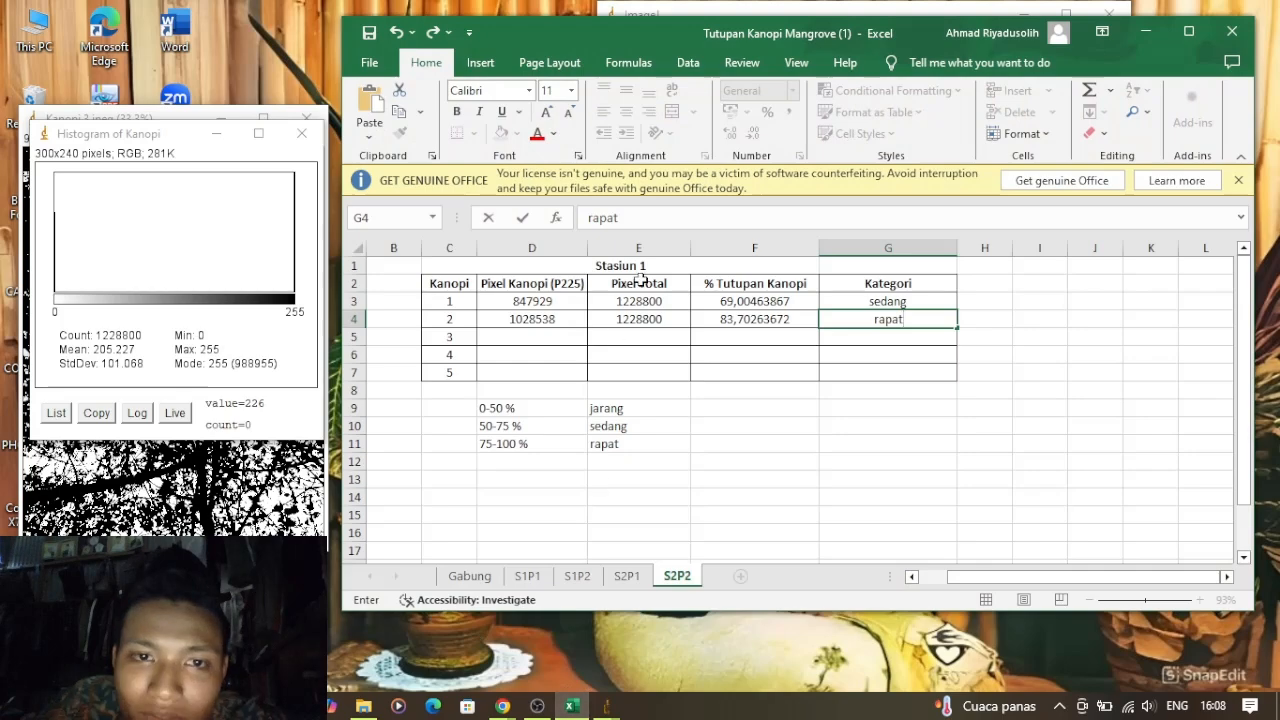
Enter 988955 as Pixel Kanopi in D5 and 1228800 as Pixel Total in E5 for canopy 3
left_click(538, 339)
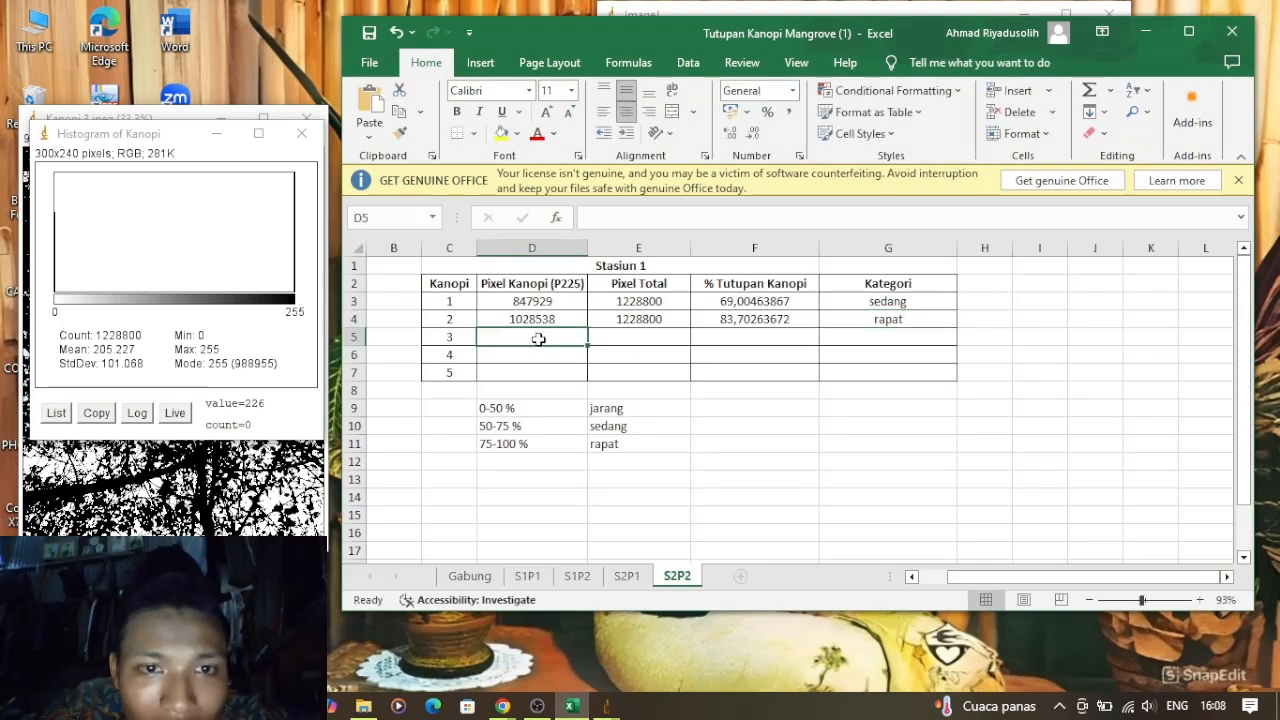
type("9")
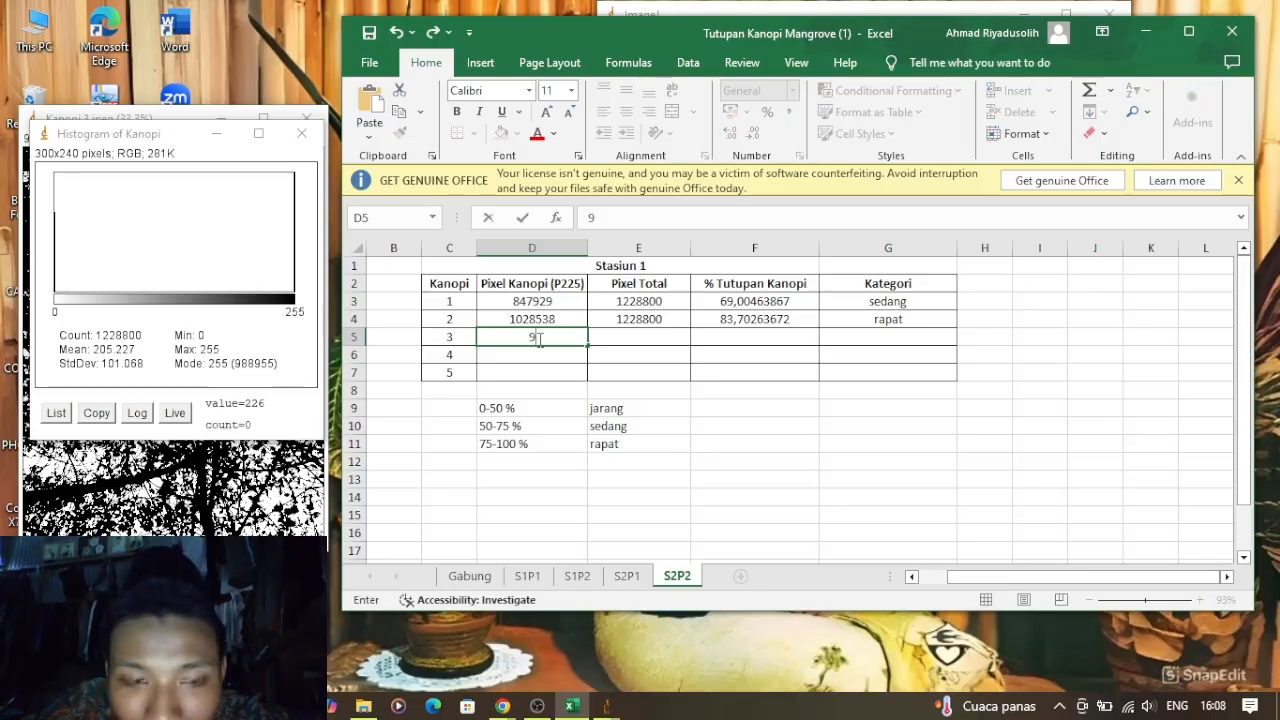
type("889")
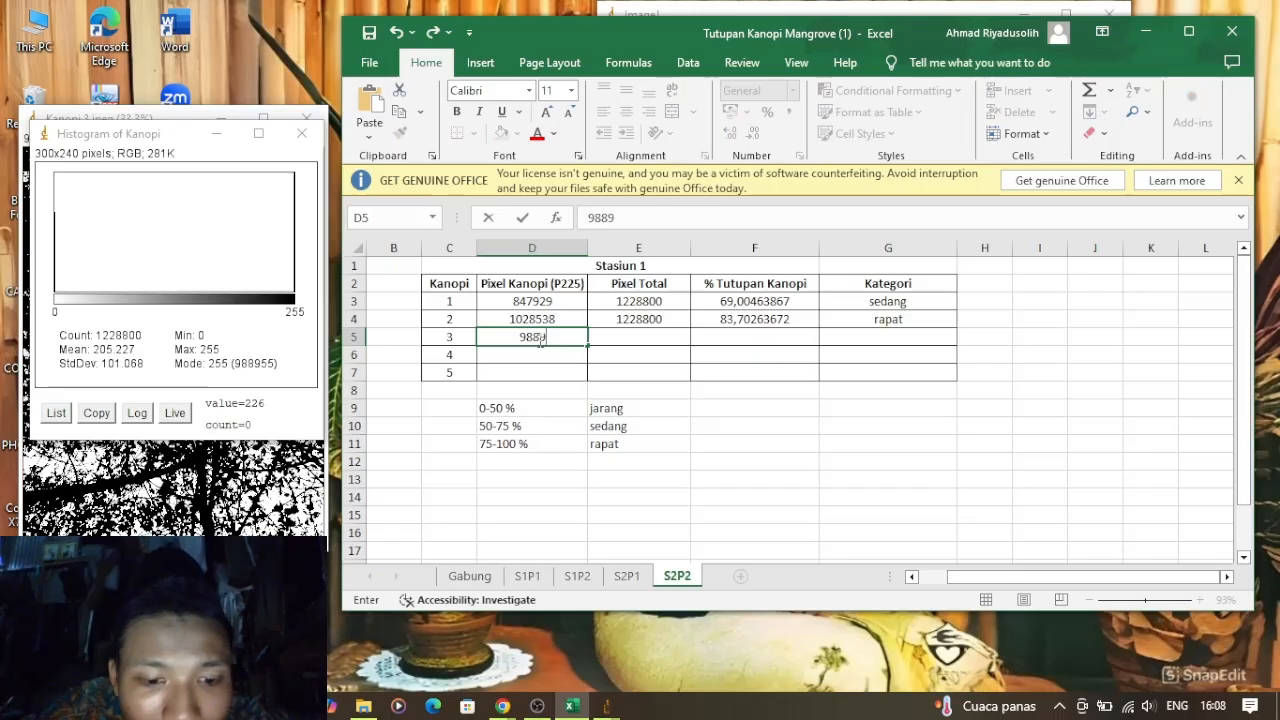
type("55")
left_click(625, 336)
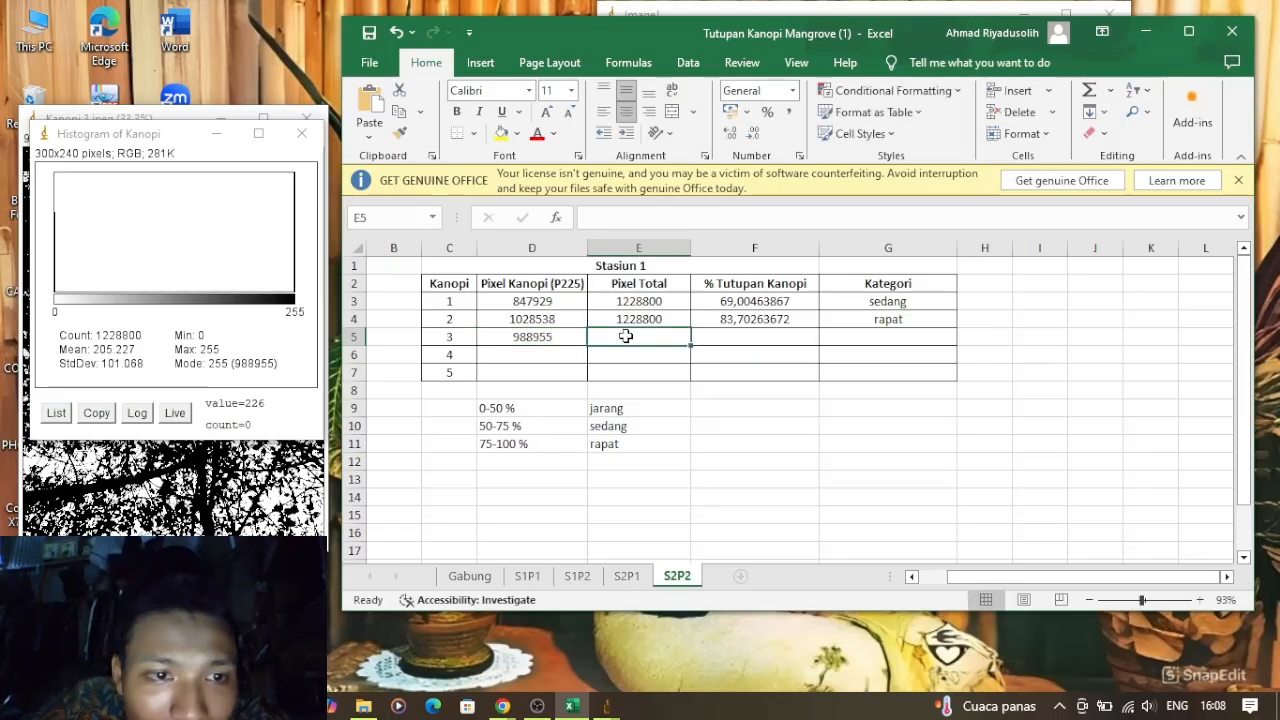
type("1")
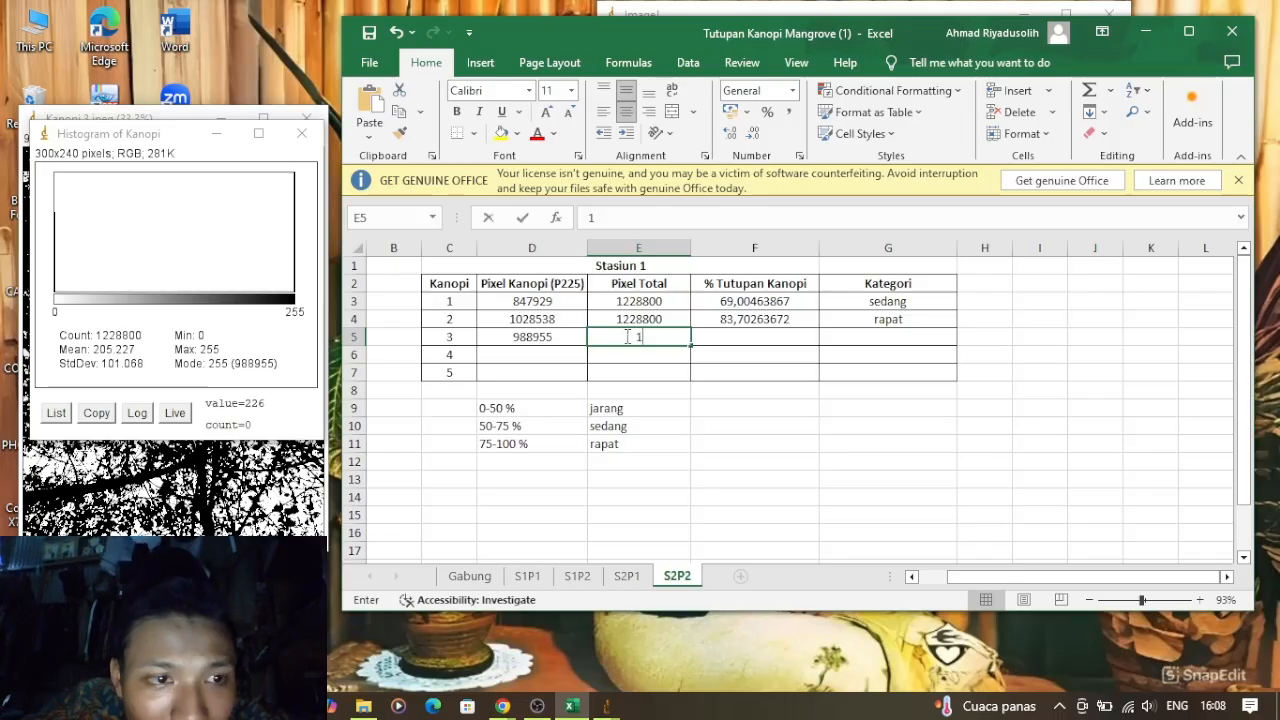
type("228")
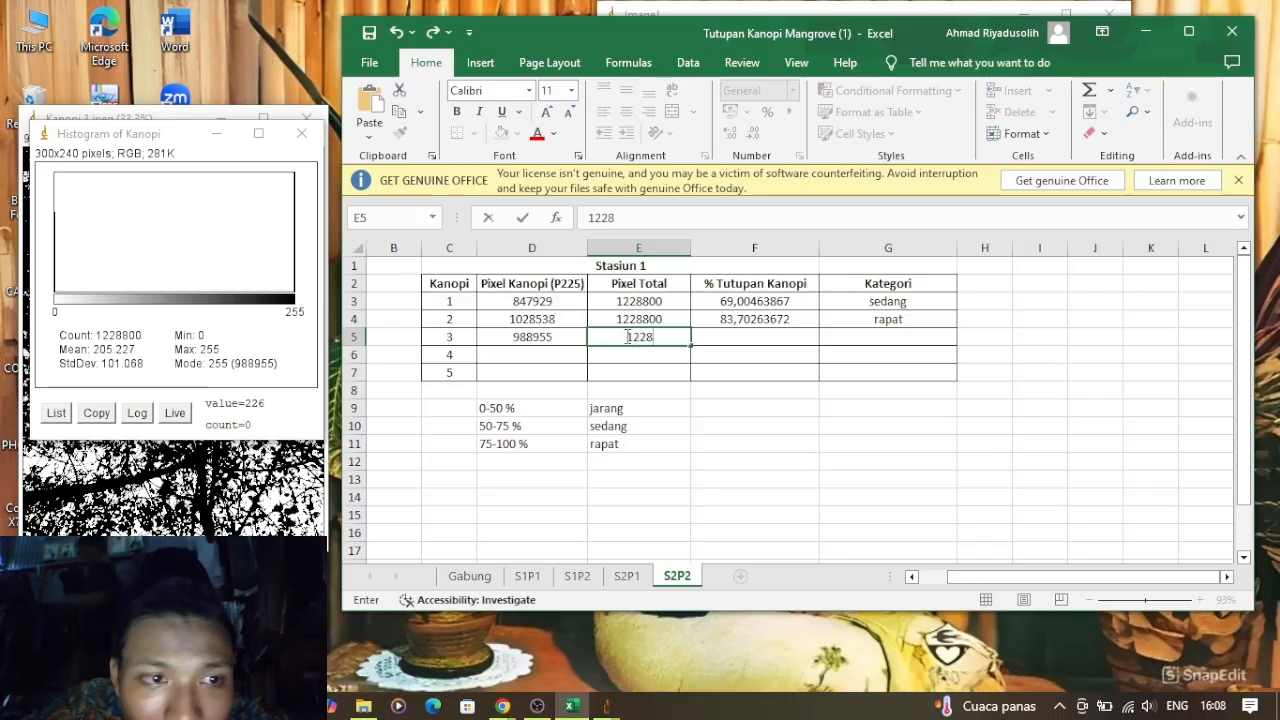
type("800")
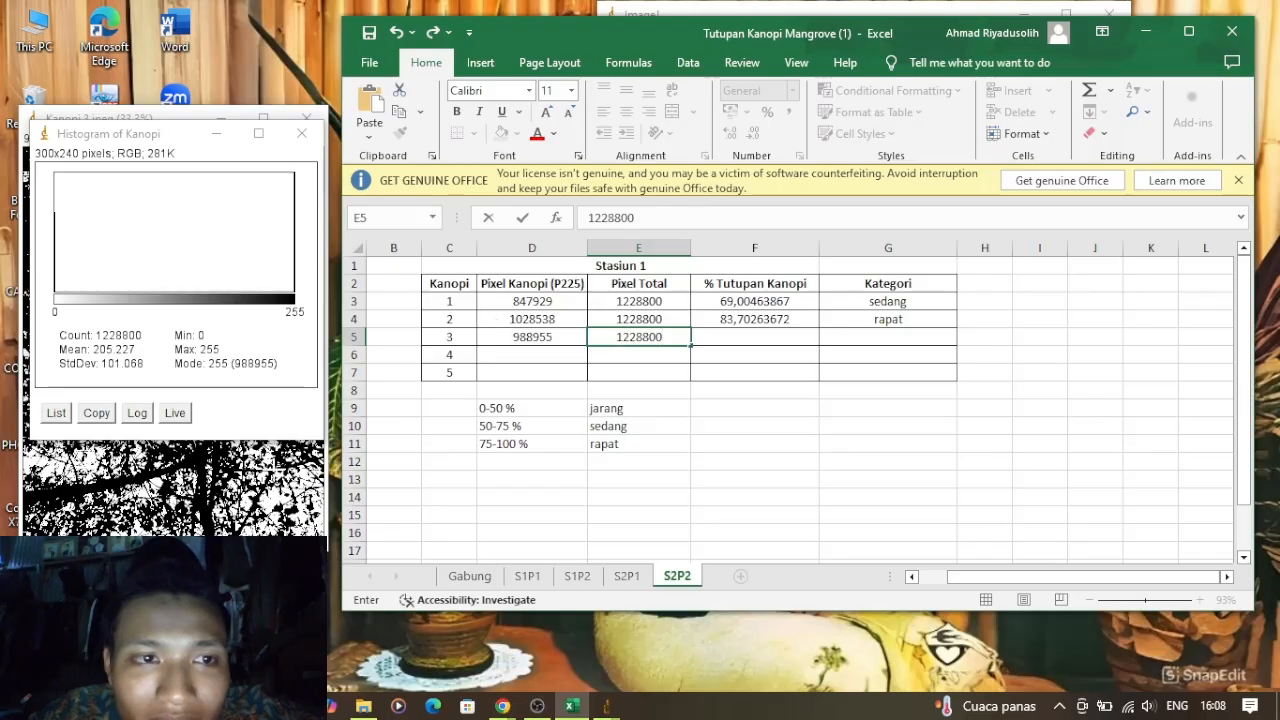
Calculate the % Tutupan Kanopi for canopy 3 in F5 with the formula =(D5/E5)*100
left_click(757, 342)
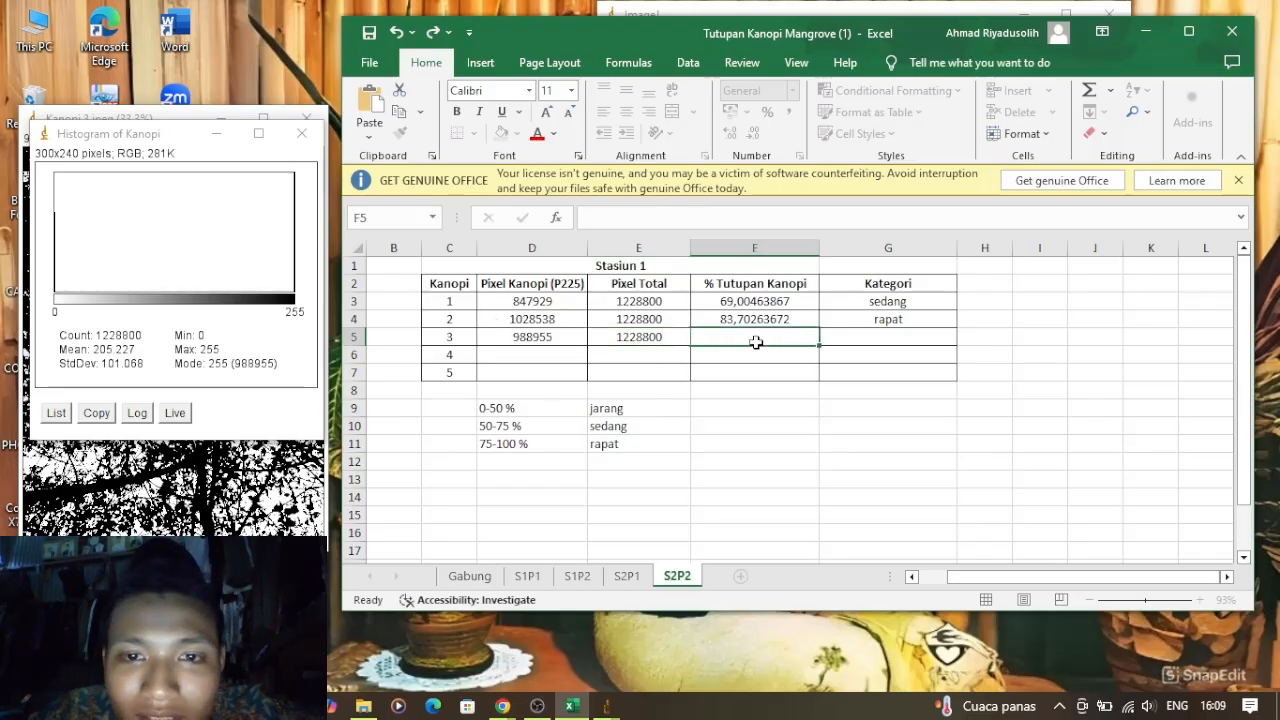
type("=(")
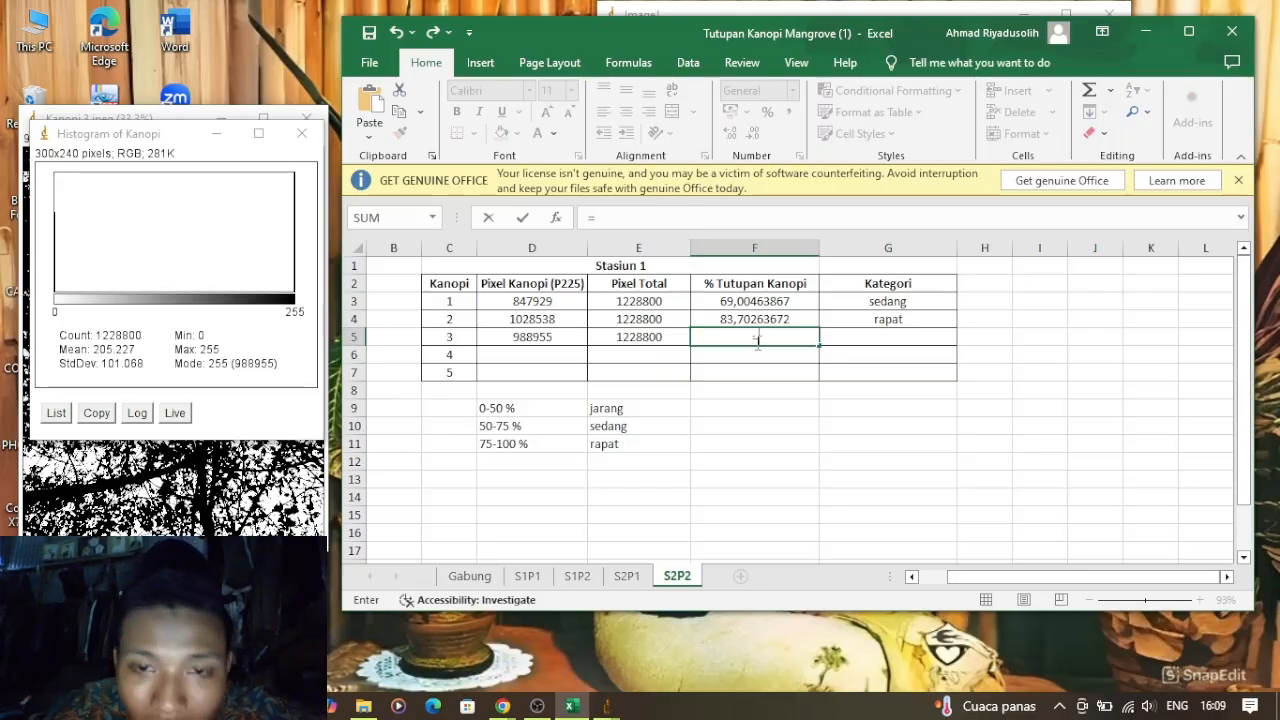
left_click(535, 340)
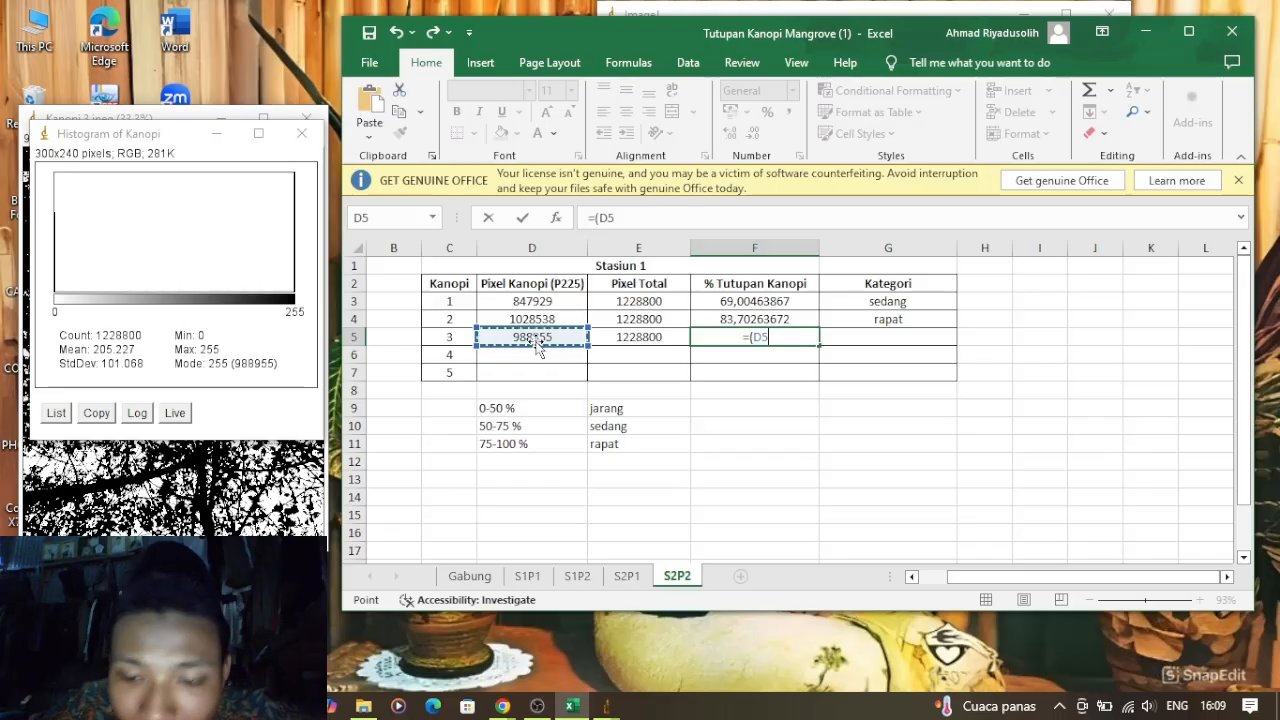
type("/")
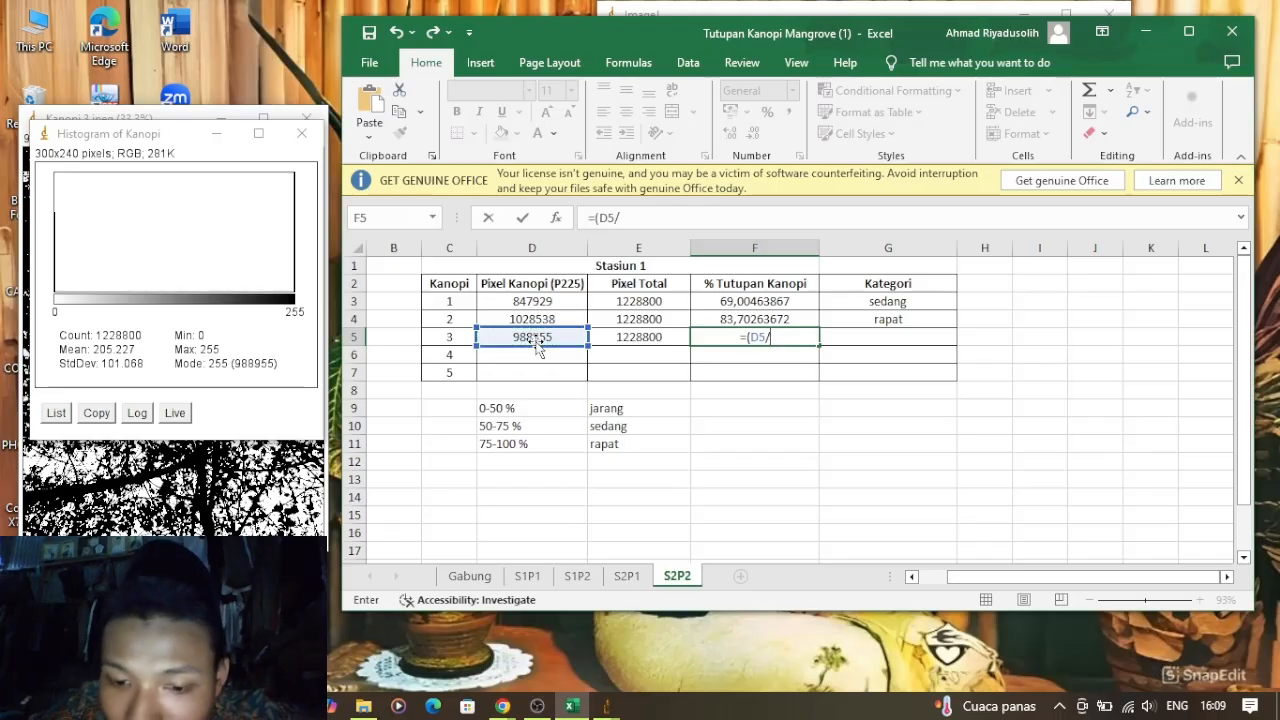
left_click(645, 340)
type(")")
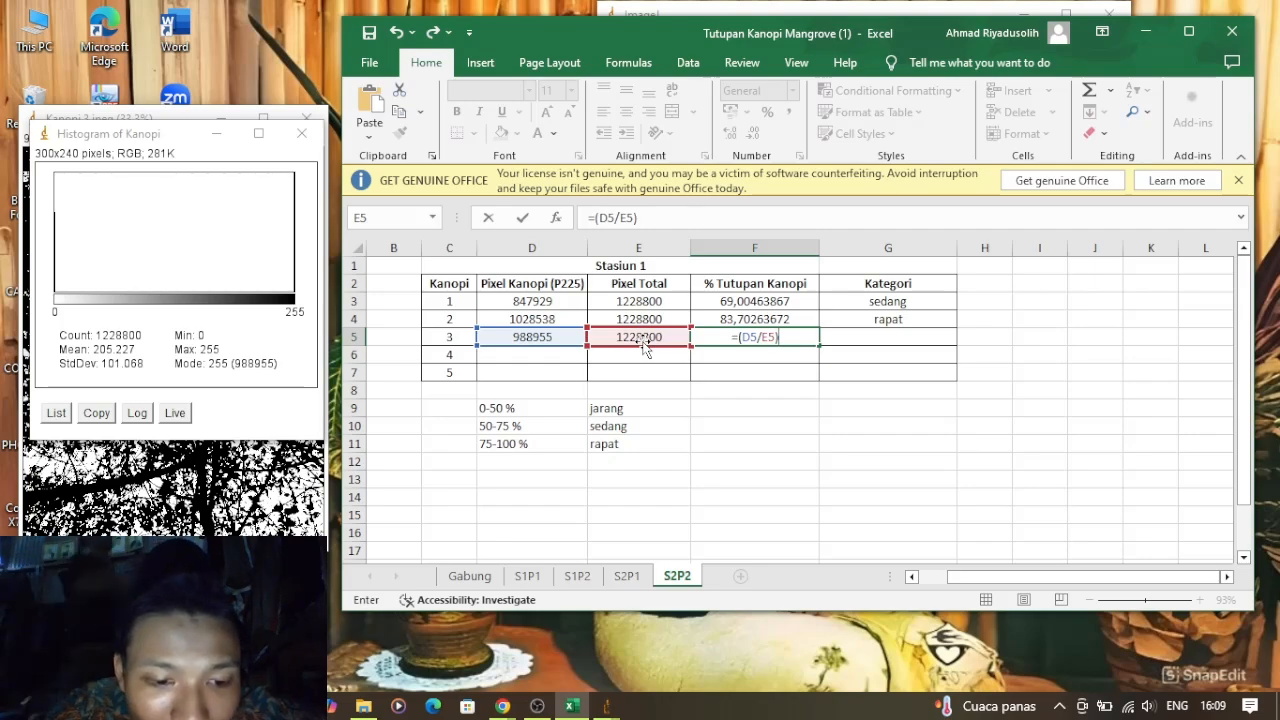
type("*100")
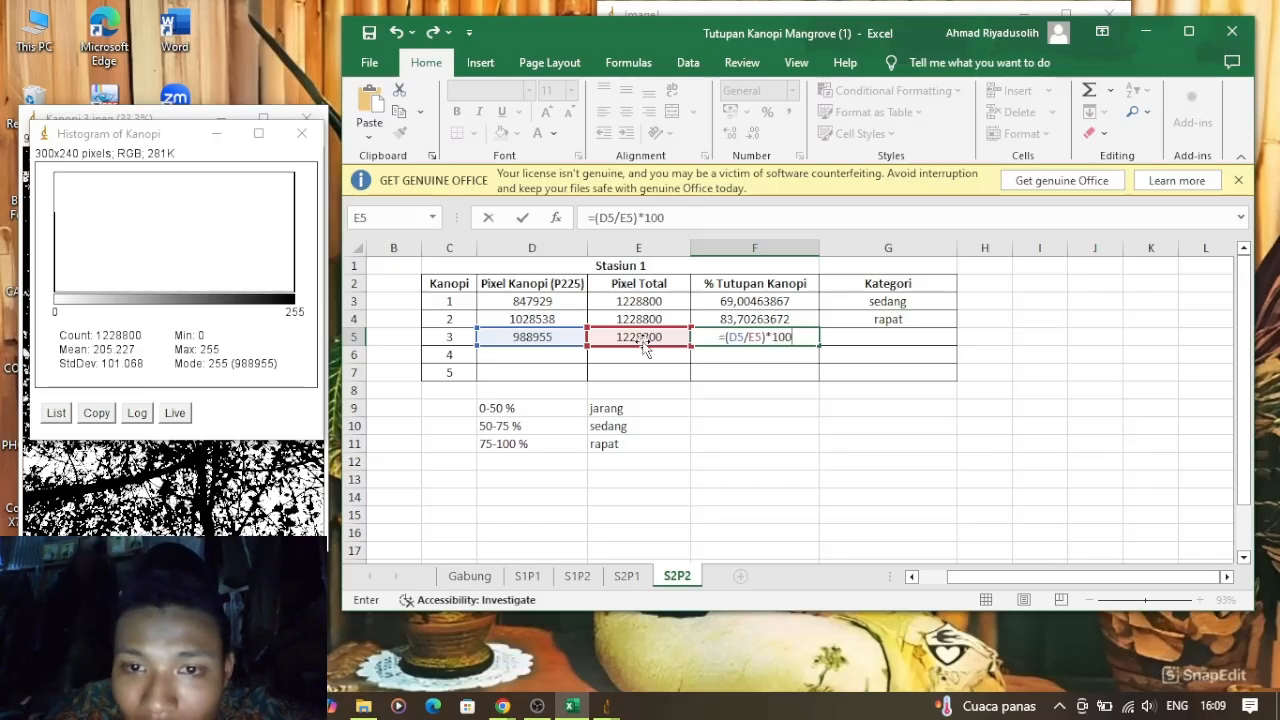
key("Return")
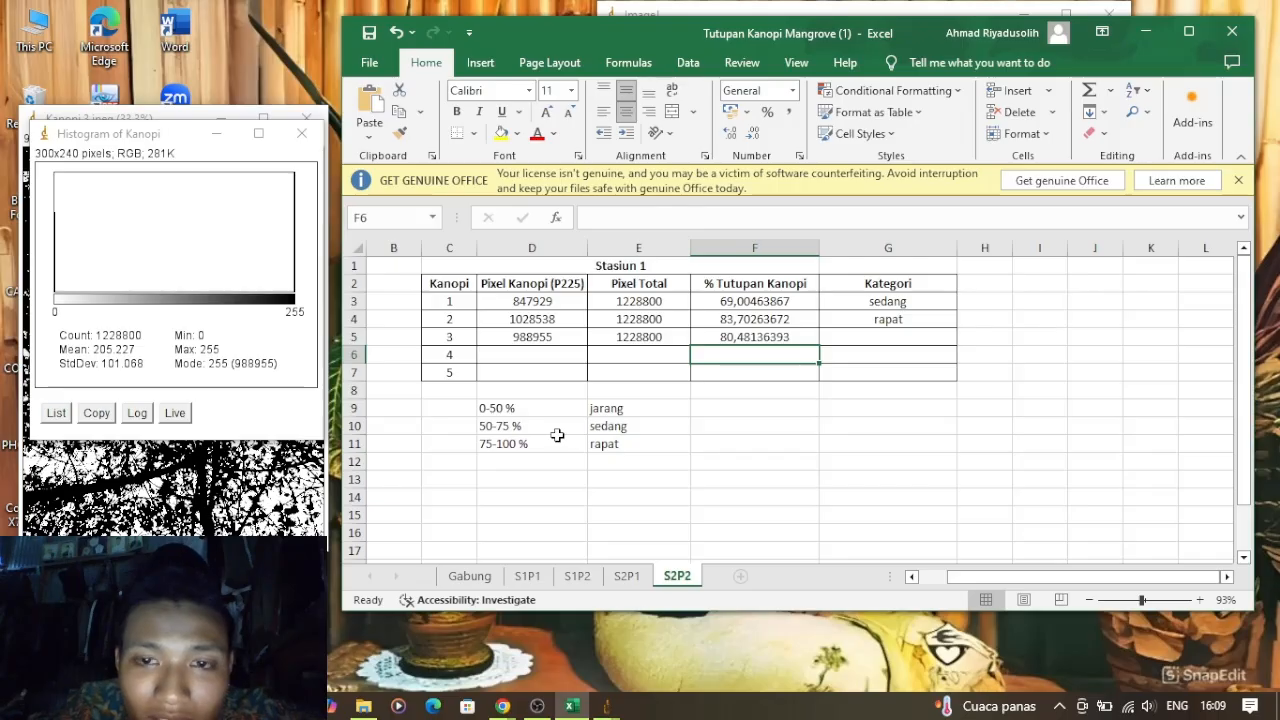
Enter rapat as the Kategori for canopy 3 in G5
left_click(878, 336)
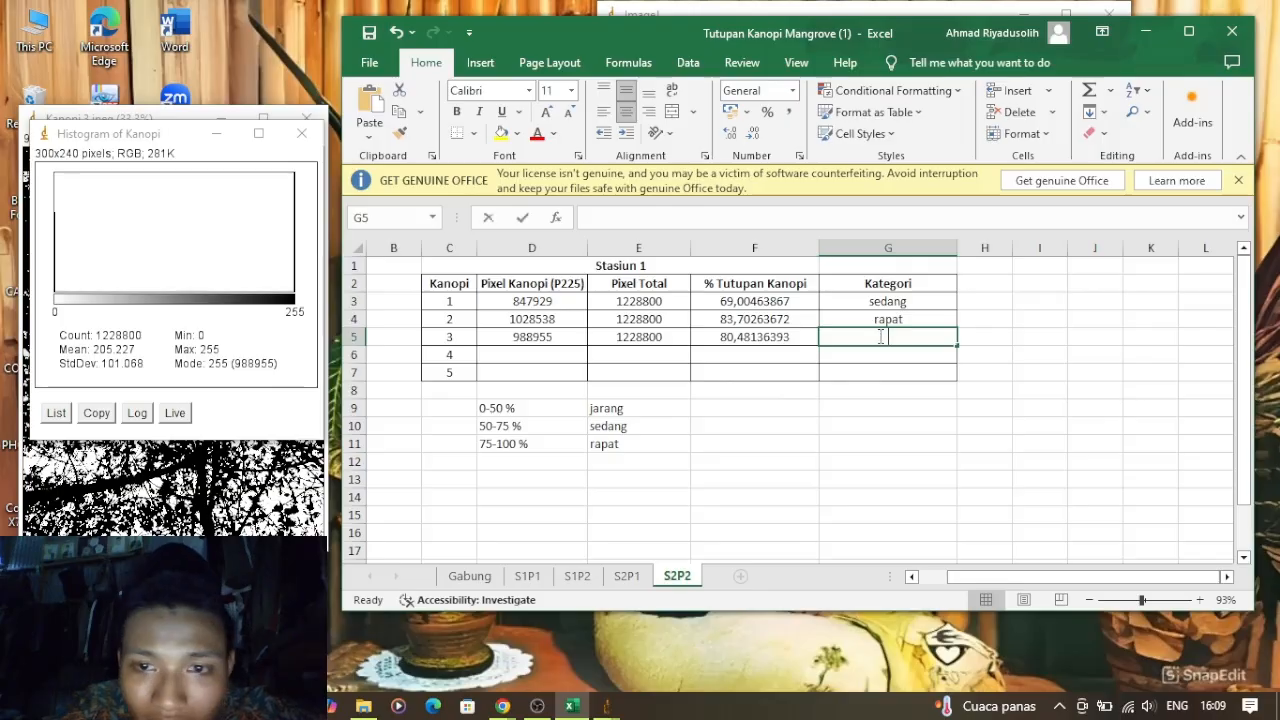
type("rqpq")
key("BackSpace")
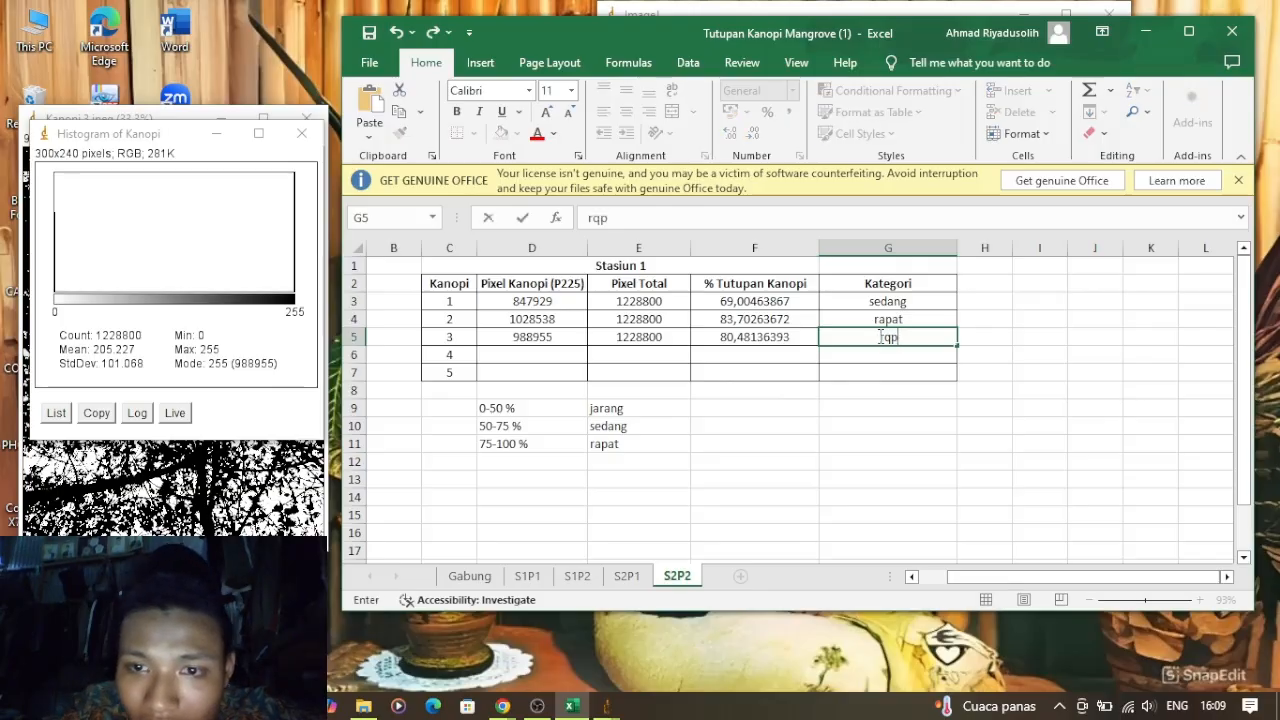
type("aa")
key("BackSpace")
type("pat")
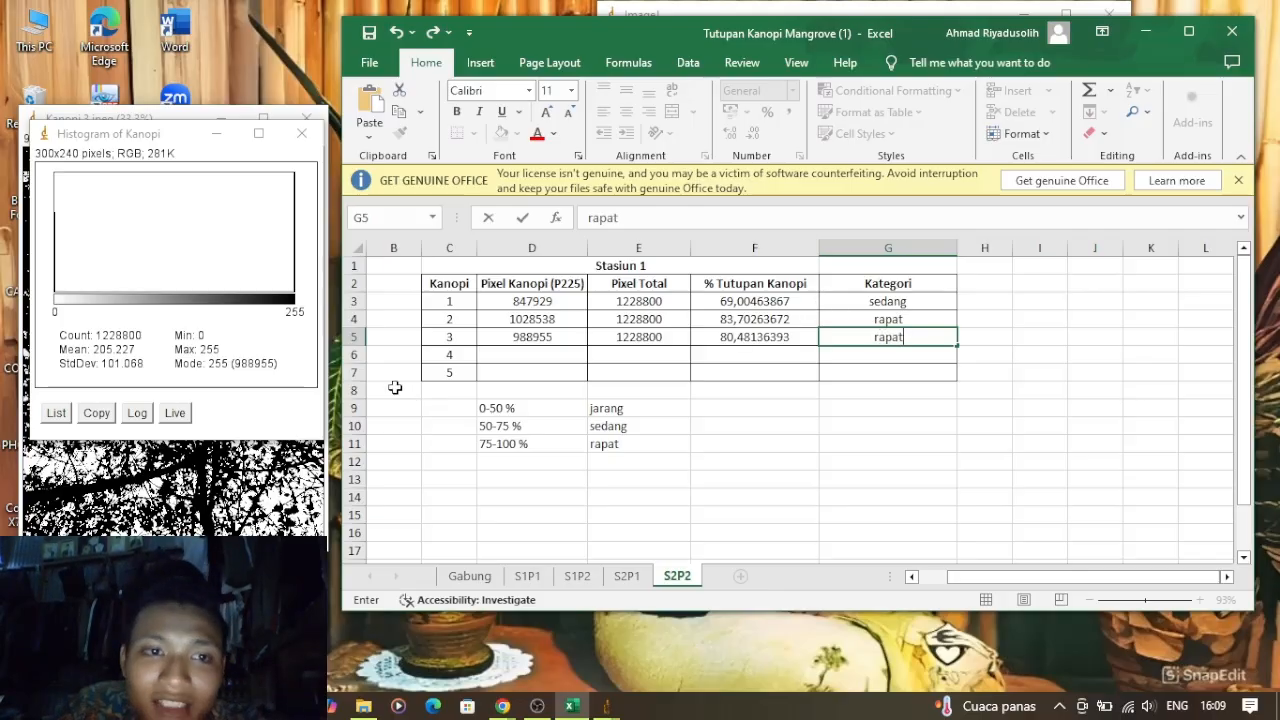
Close the Kanopi 3 histogram and the Kanopi 3 image without saving changes
left_click(302, 137)
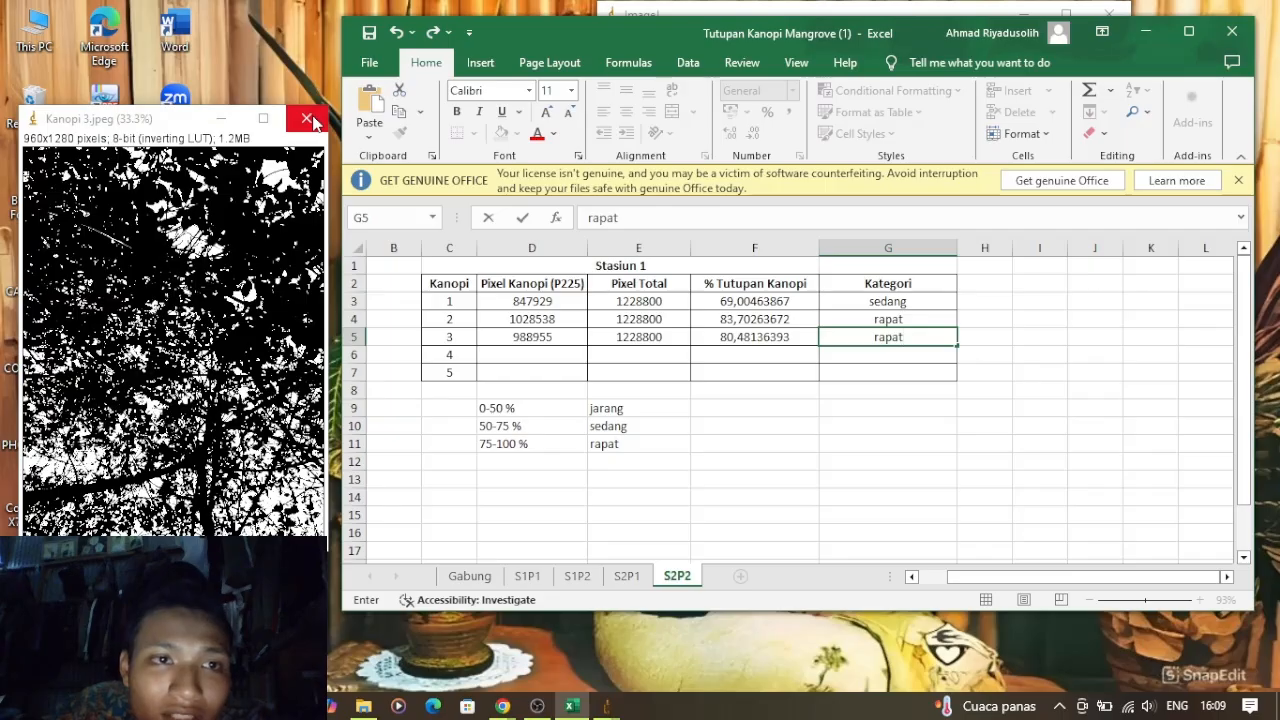
left_click(306, 118)
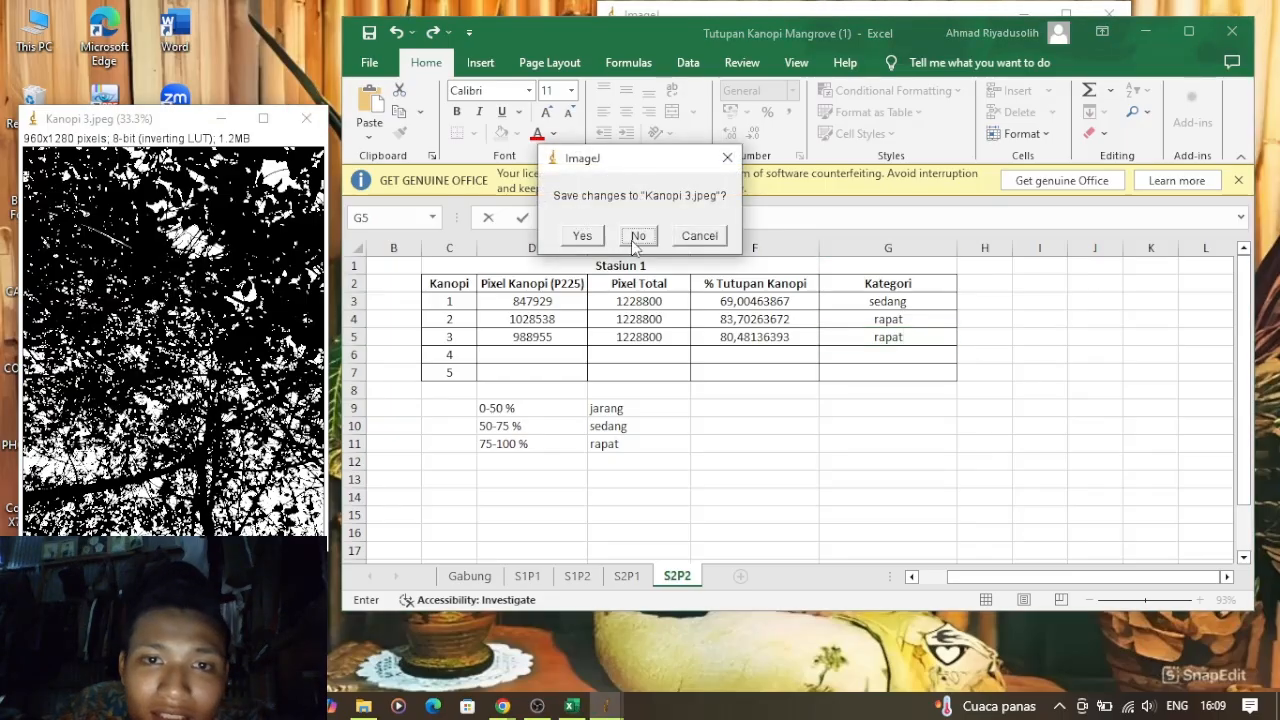
left_click(638, 237)
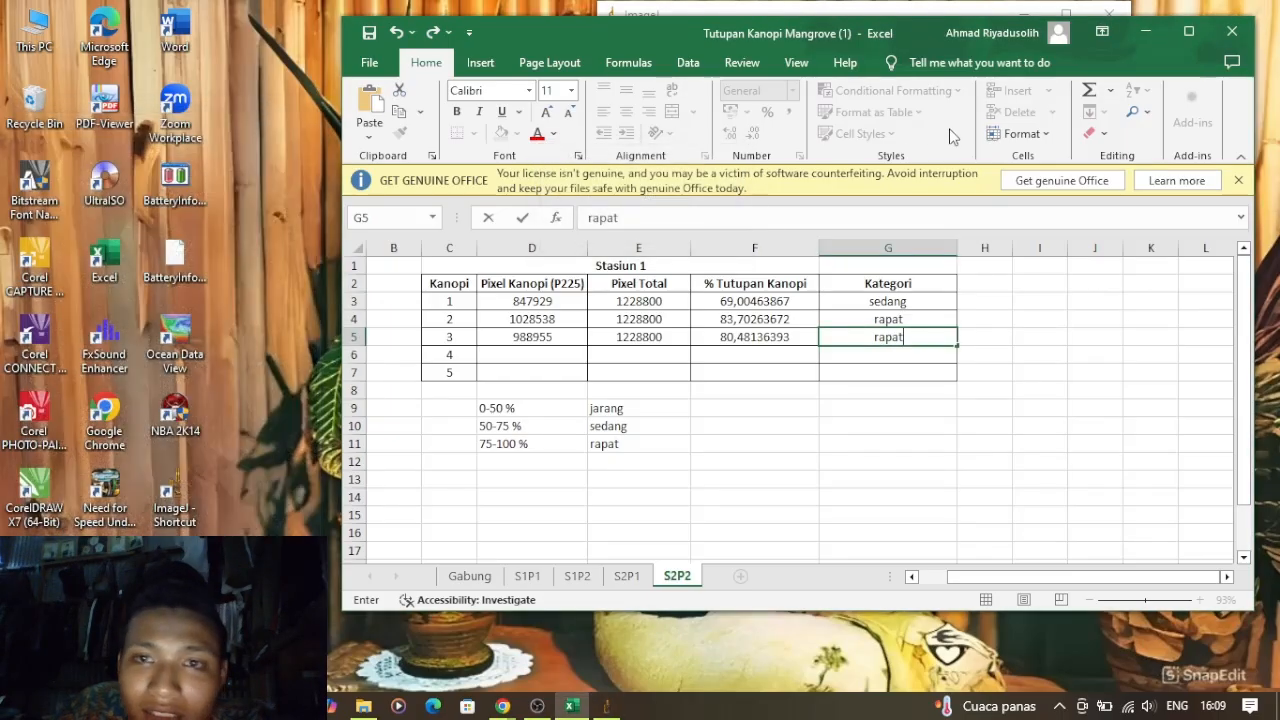
Minimize the workbook and open the Kanopi 4 photo from the olah data folder in ImageJ
left_click(1146, 38)
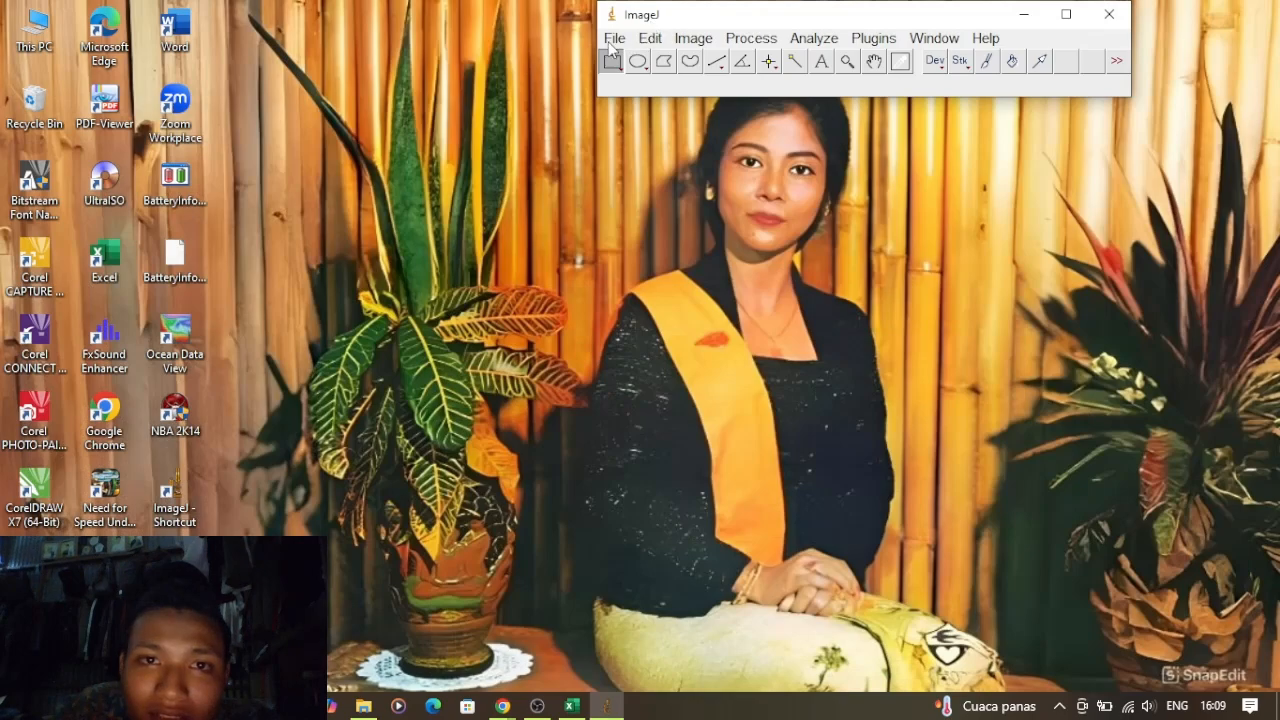
left_click(613, 40)
left_click(660, 86)
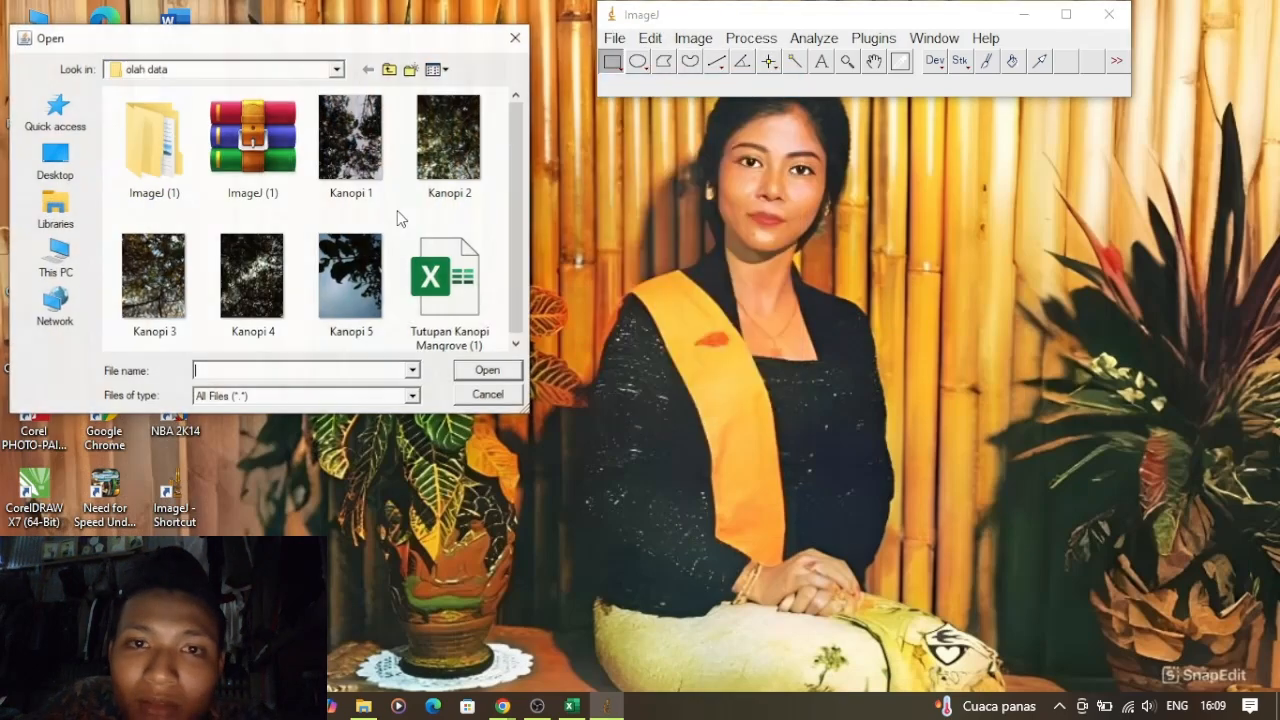
left_click(251, 305)
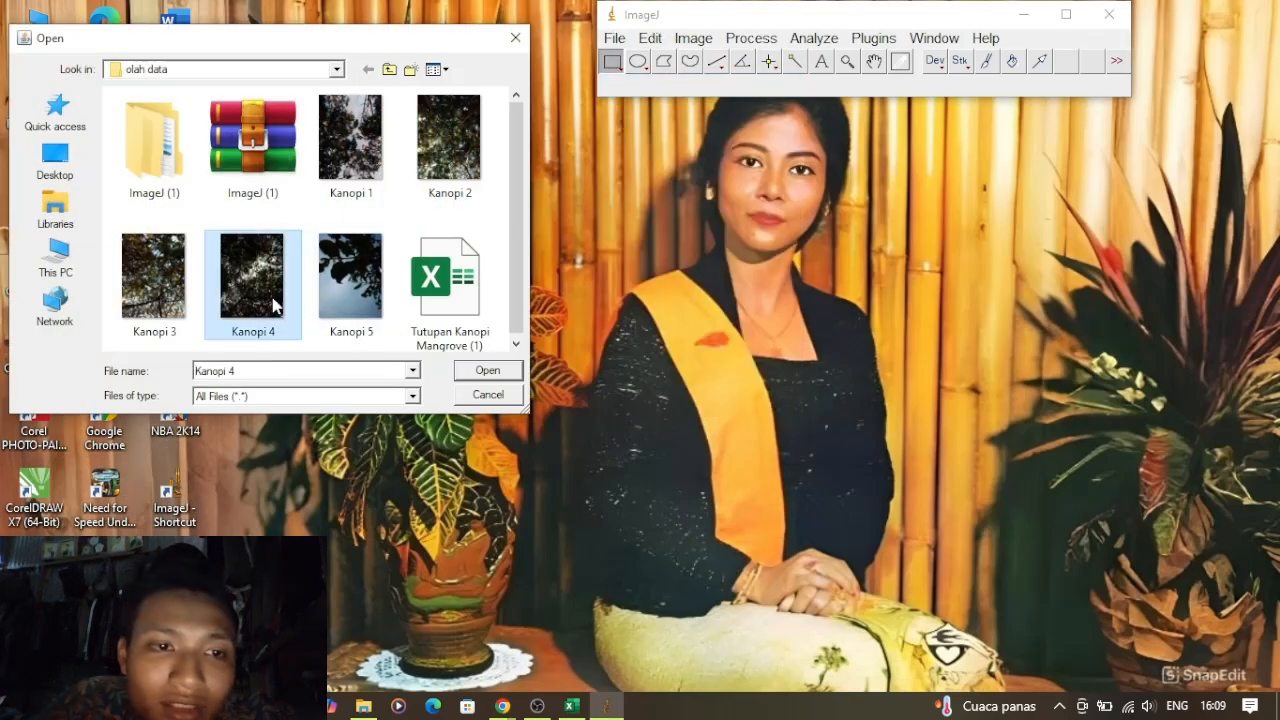
left_click(506, 372)
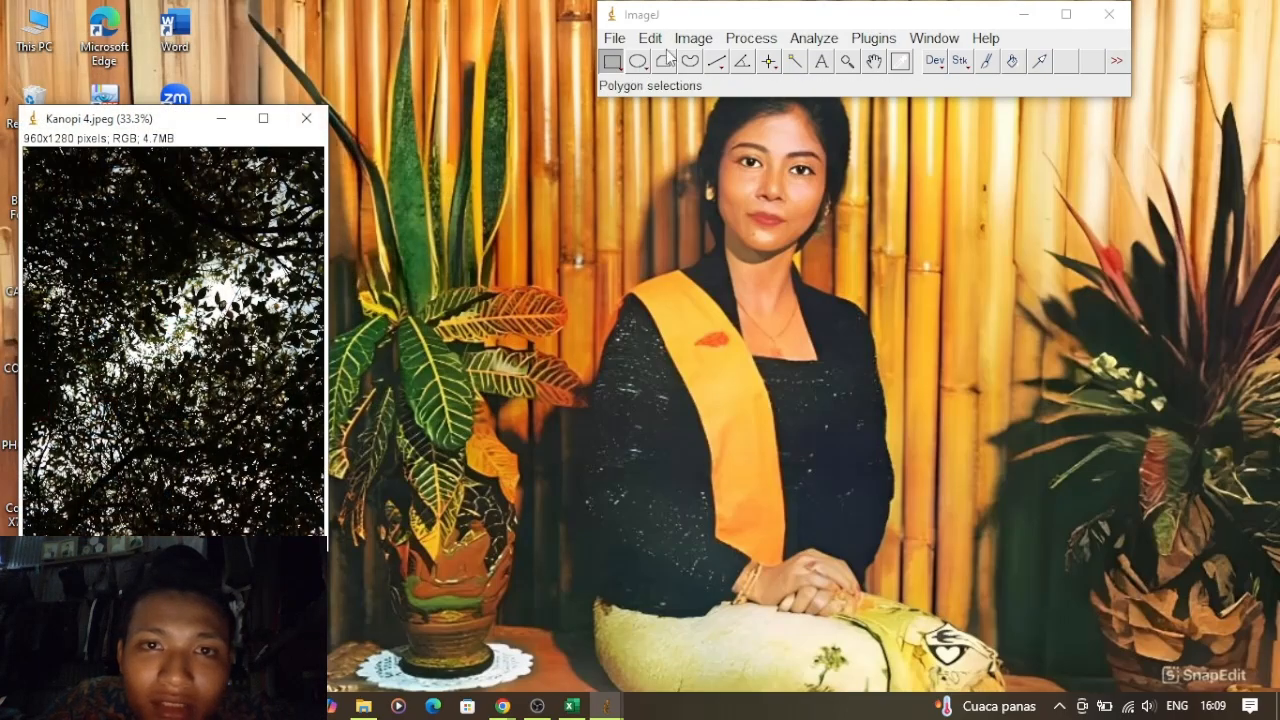
Convert the Kanopi 4 image to 8-bit
left_click(688, 40)
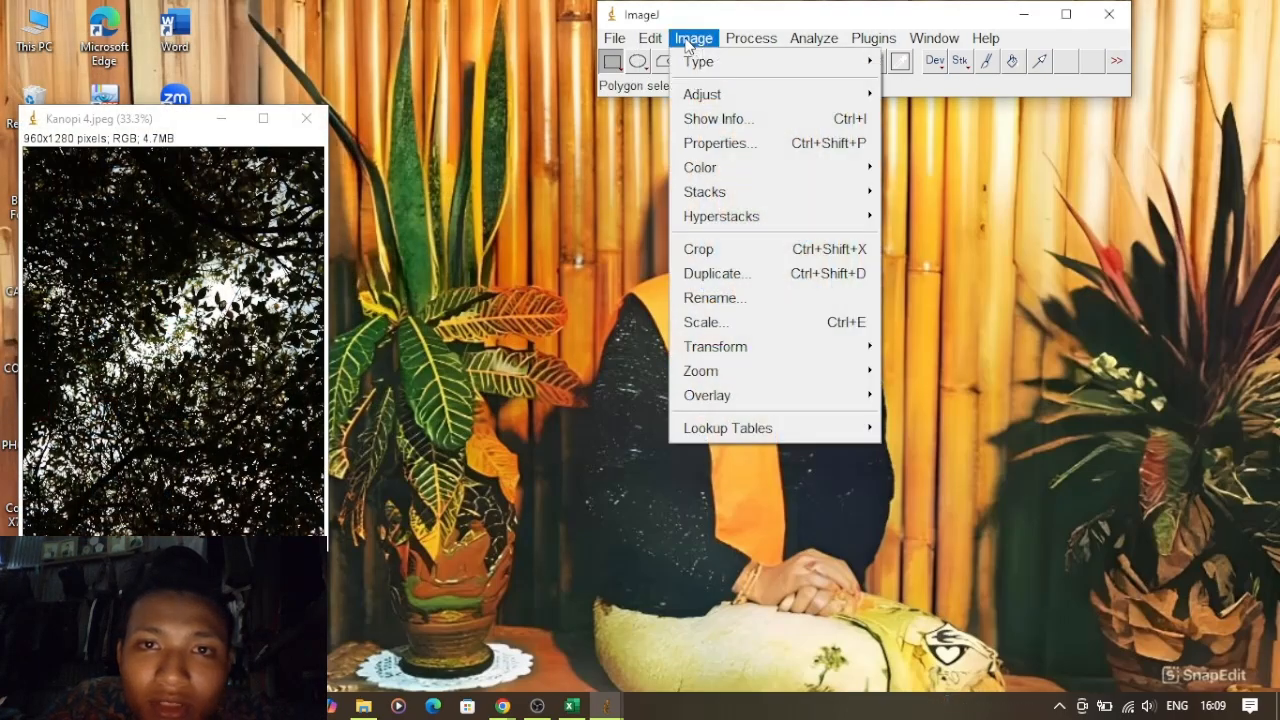
mouse_move(734, 62)
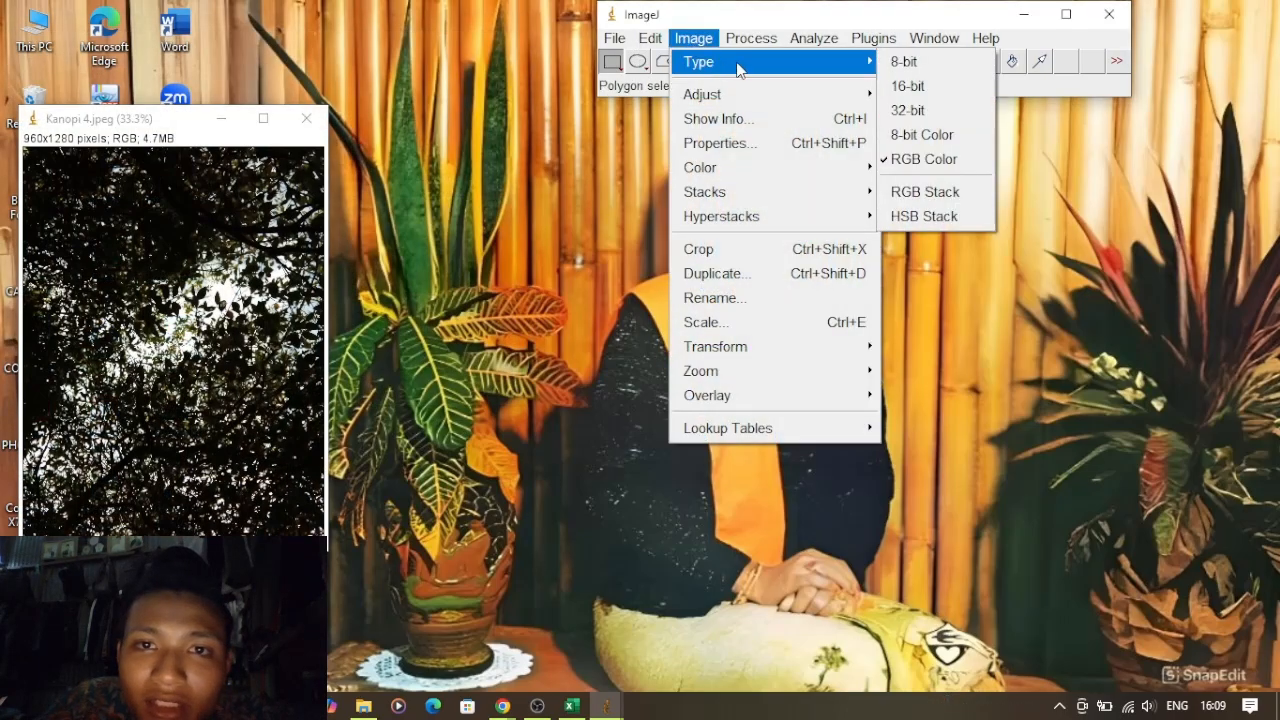
left_click(916, 68)
Apply a threshold to the Kanopi 4 image with the Default method in B&W, and close the Threshold dialog
left_click(693, 38)
mouse_move(746, 96)
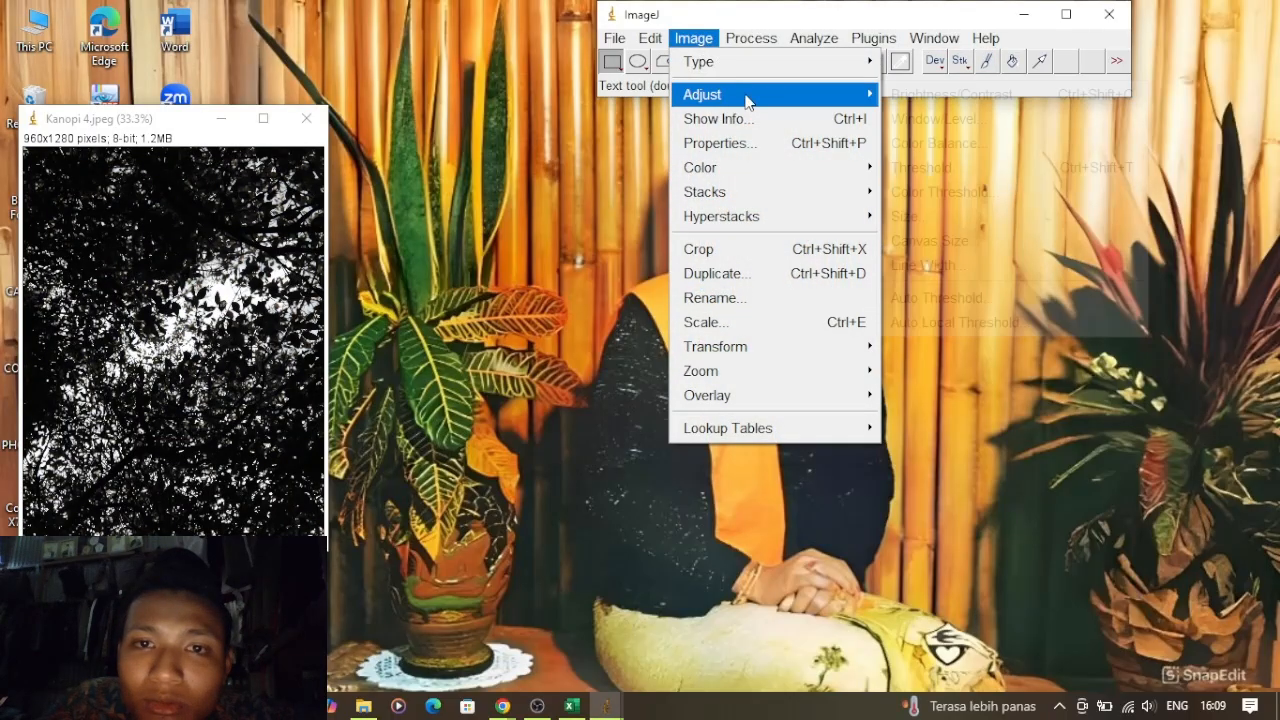
left_click(946, 172)
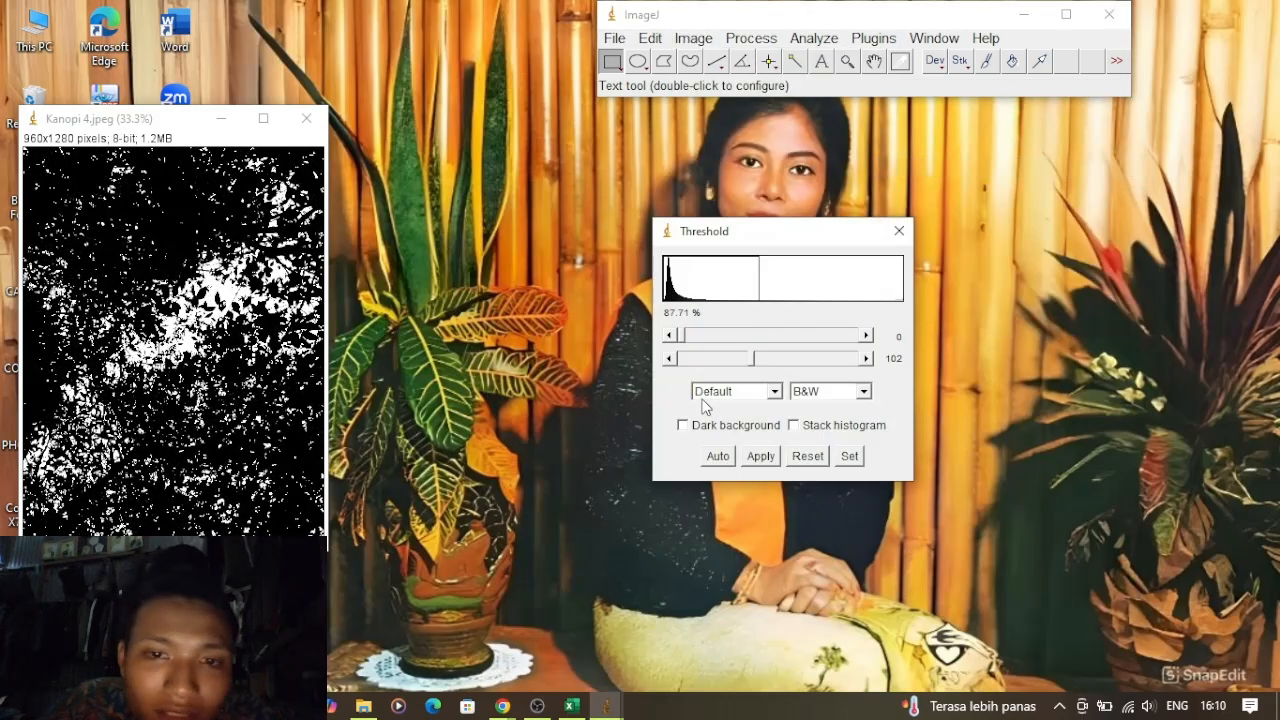
left_click(760, 456)
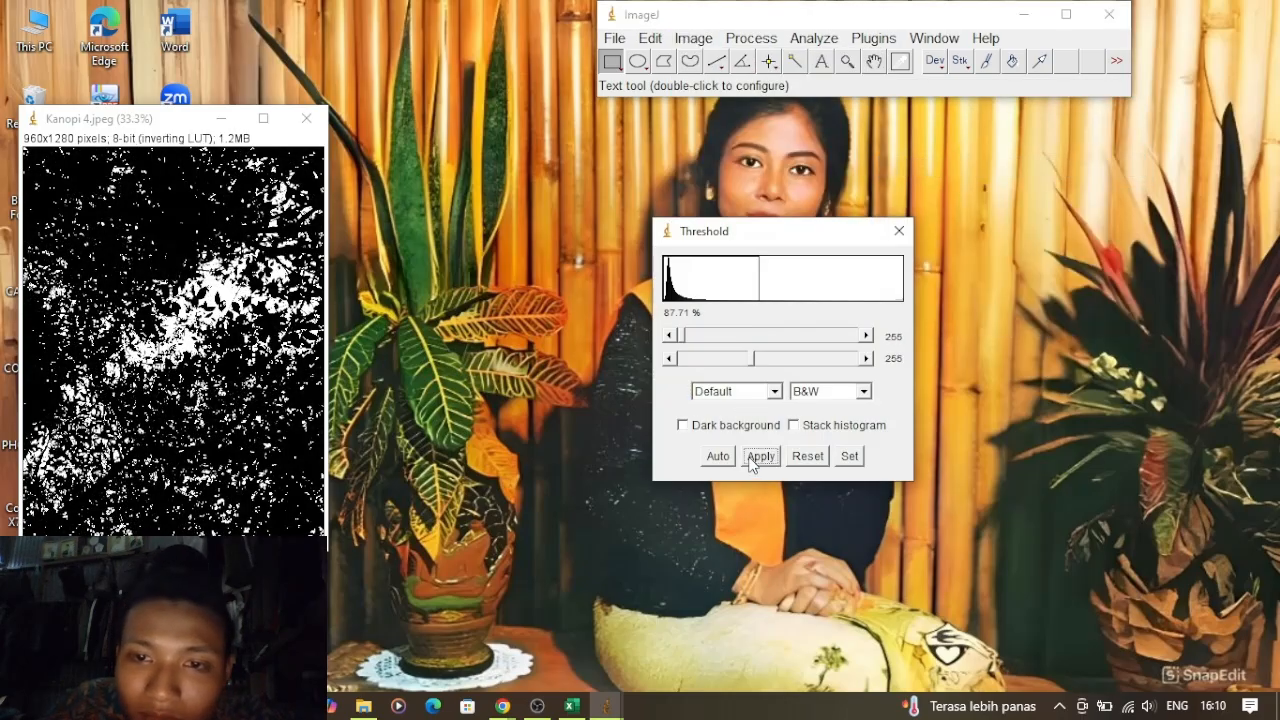
left_click(900, 232)
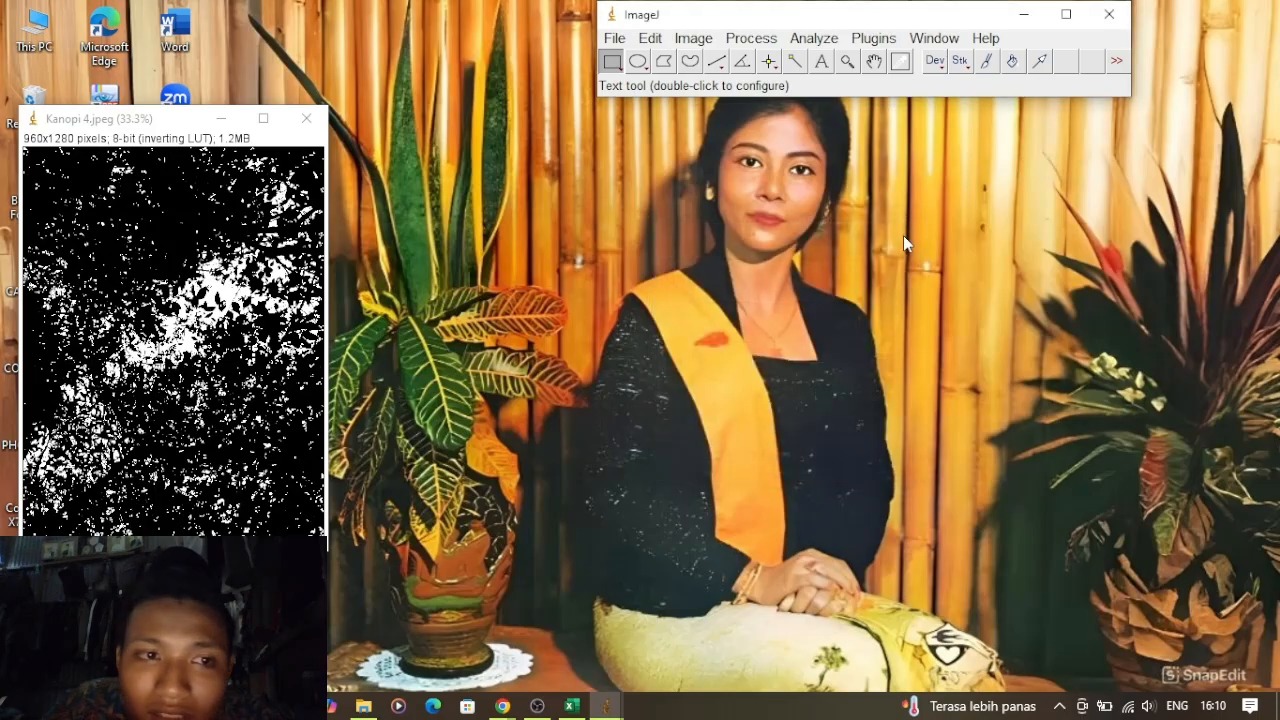
Generate the Kanopi 4 histogram, switch to the Excel workbook and enter 1072841 as the Pixel Kanopi for canopy 4 in D6
left_click(816, 40)
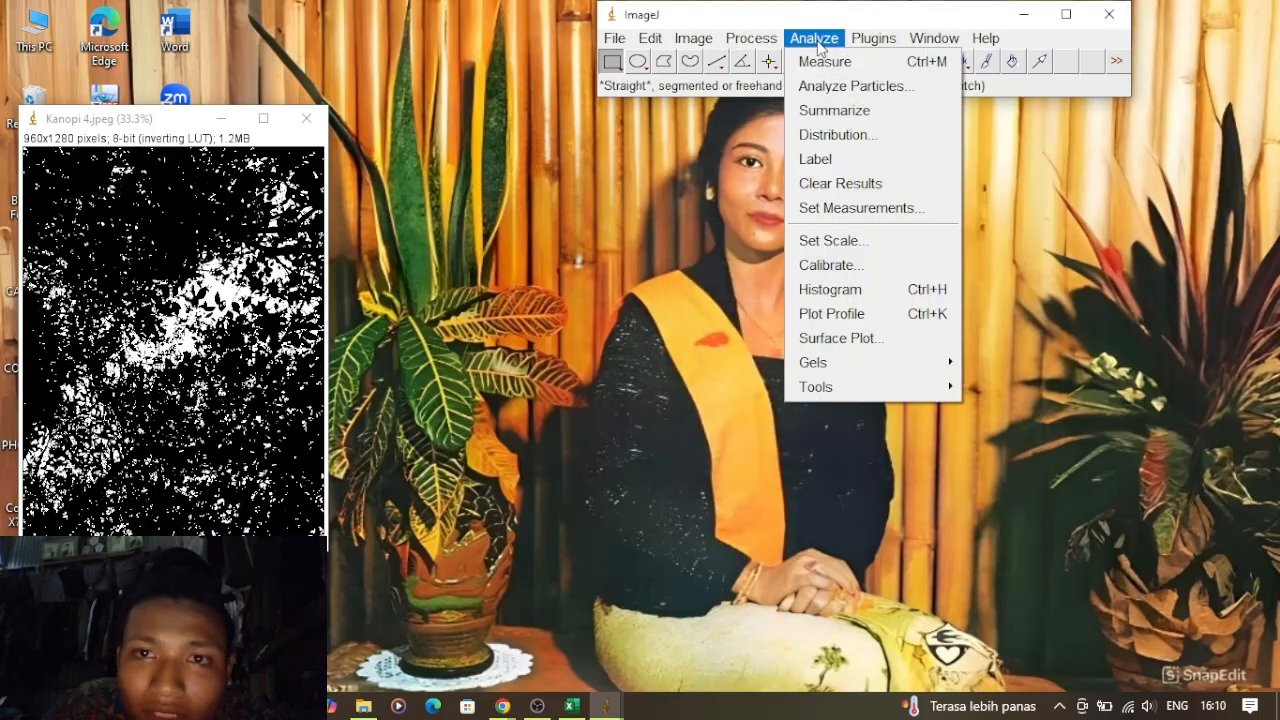
left_click(848, 289)
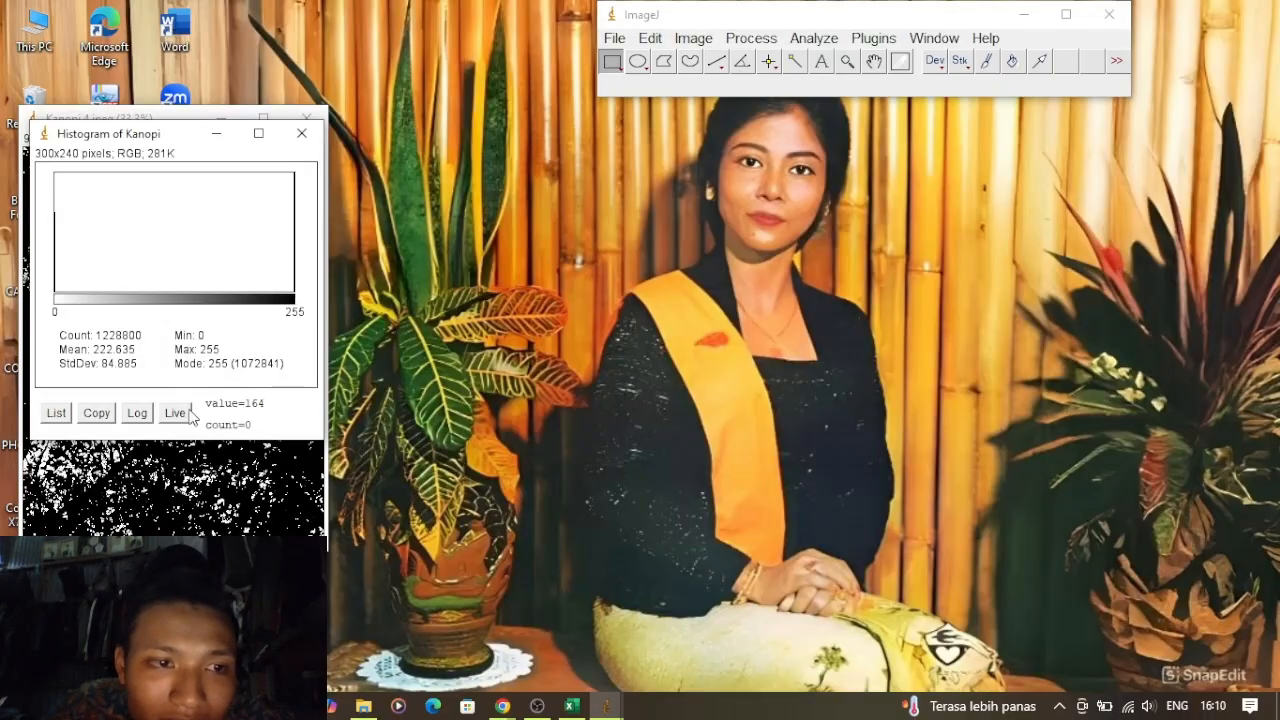
left_click(571, 706)
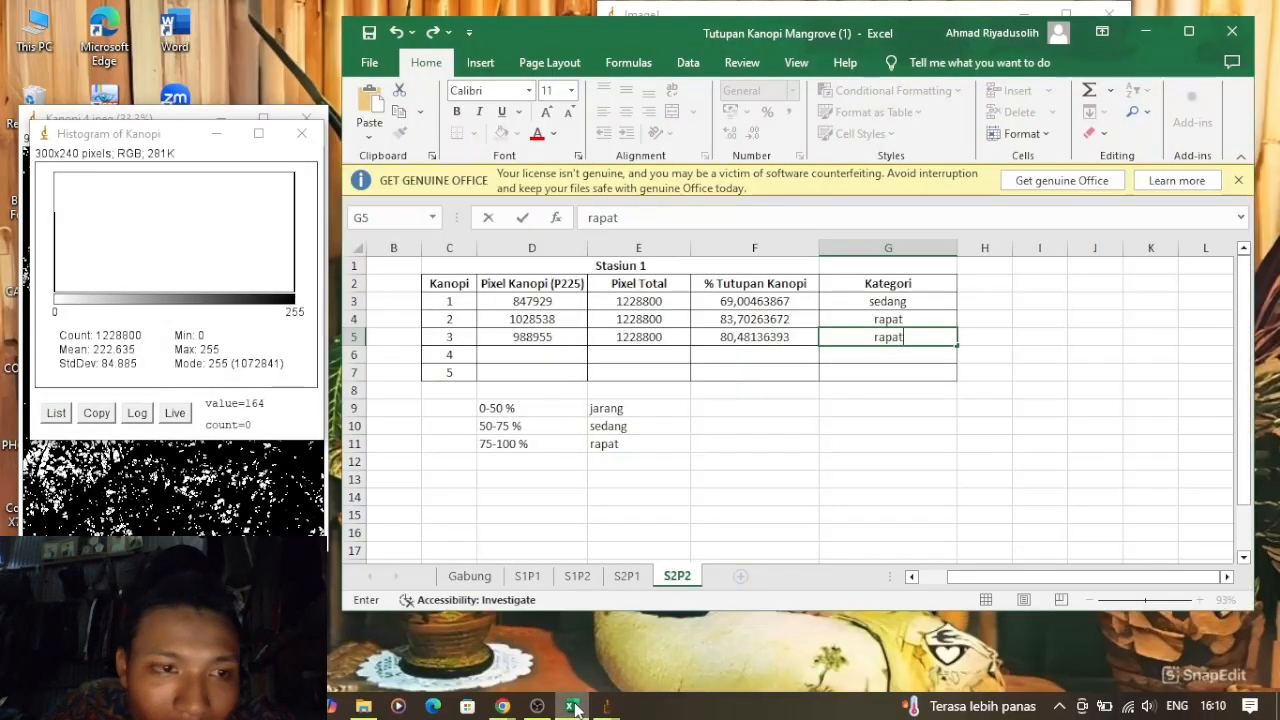
left_click(527, 354)
type("107")
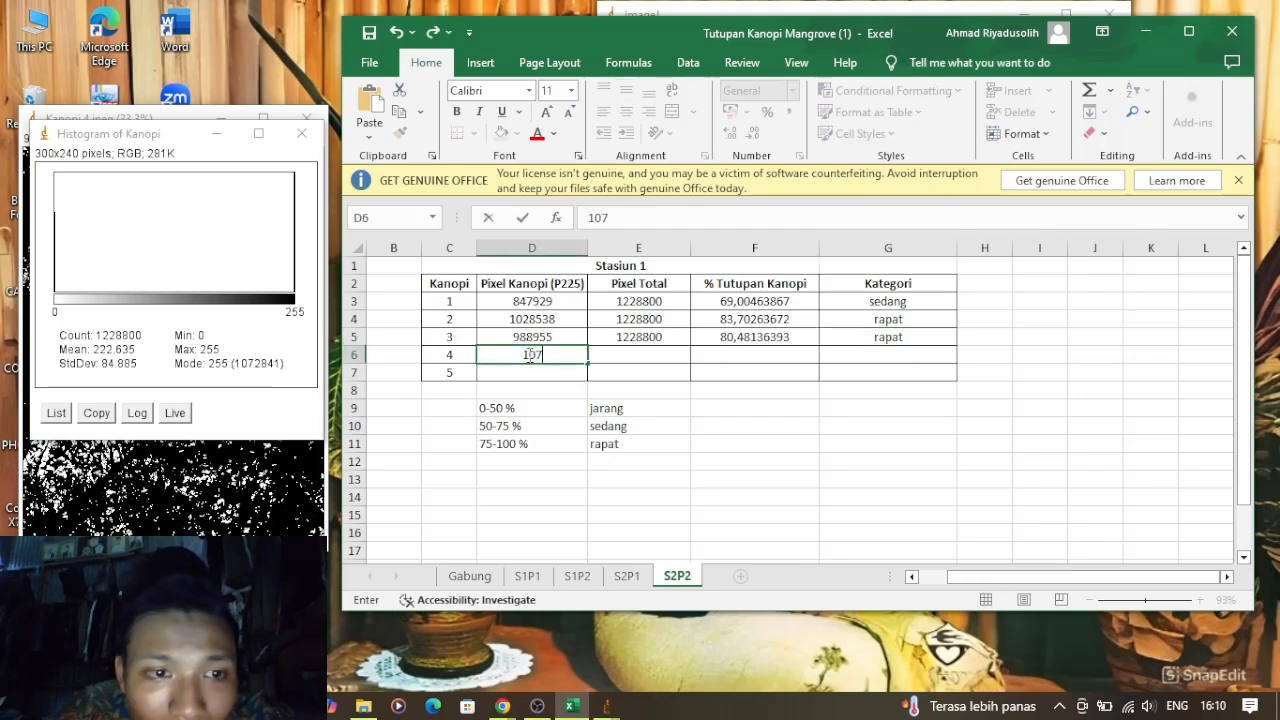
type("28")
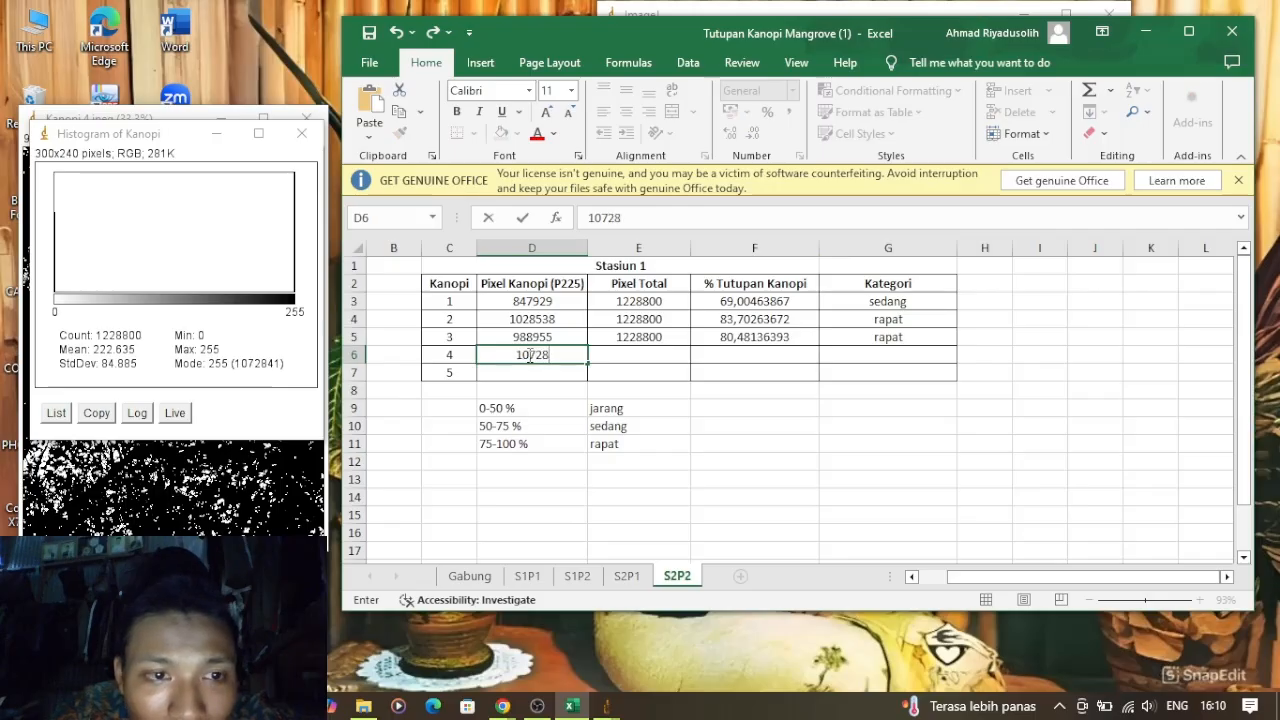
type("41")
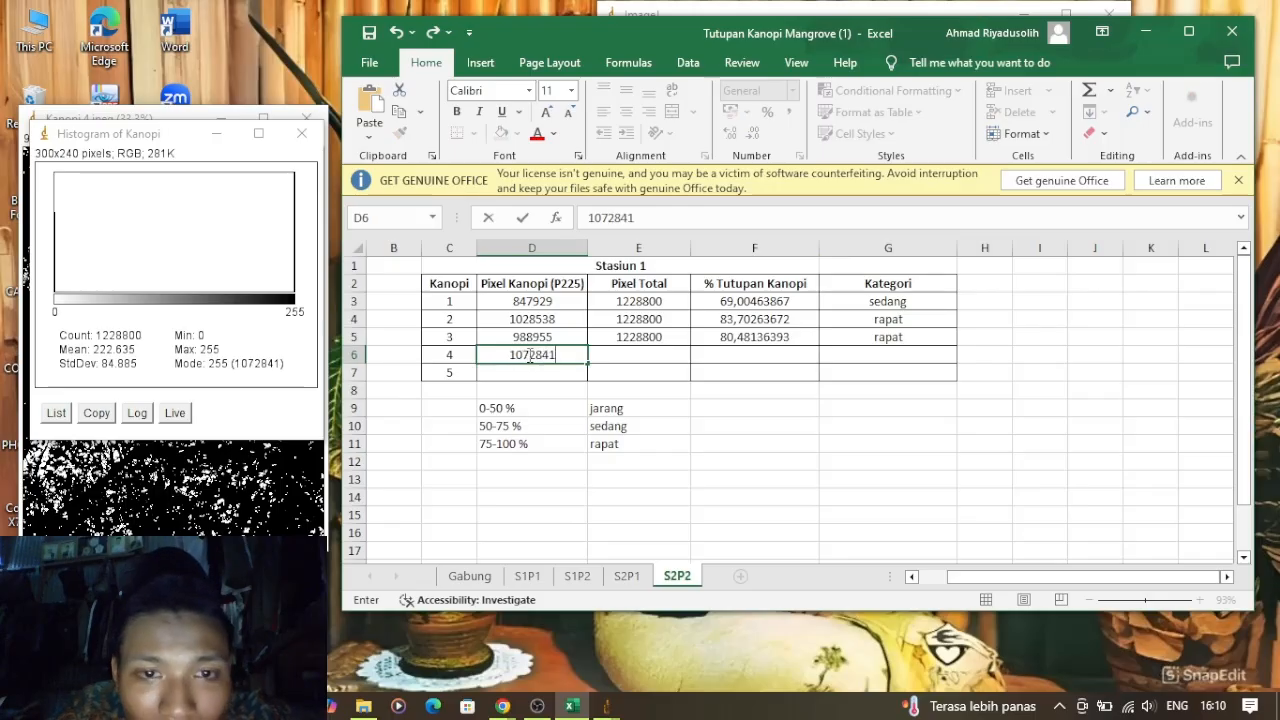
Enter 1228800 as the Pixel Total for canopy 4 in E6
left_click(622, 353)
type("1")
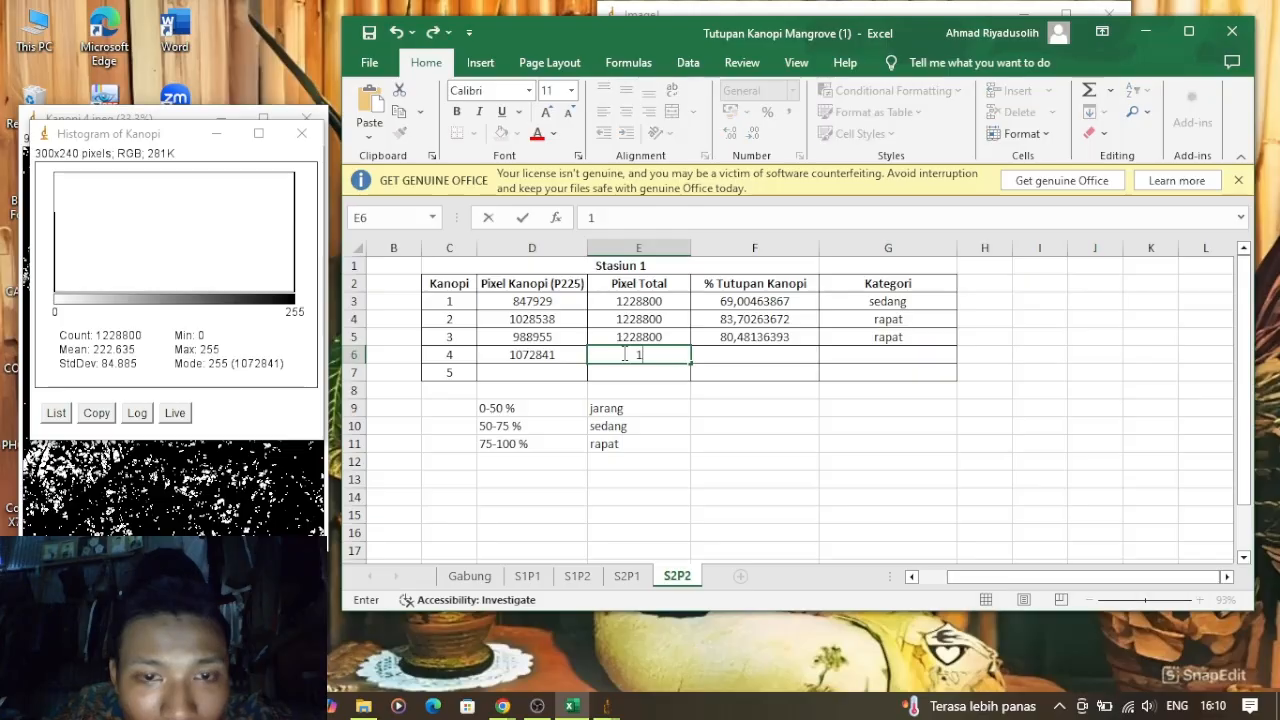
type("228800")
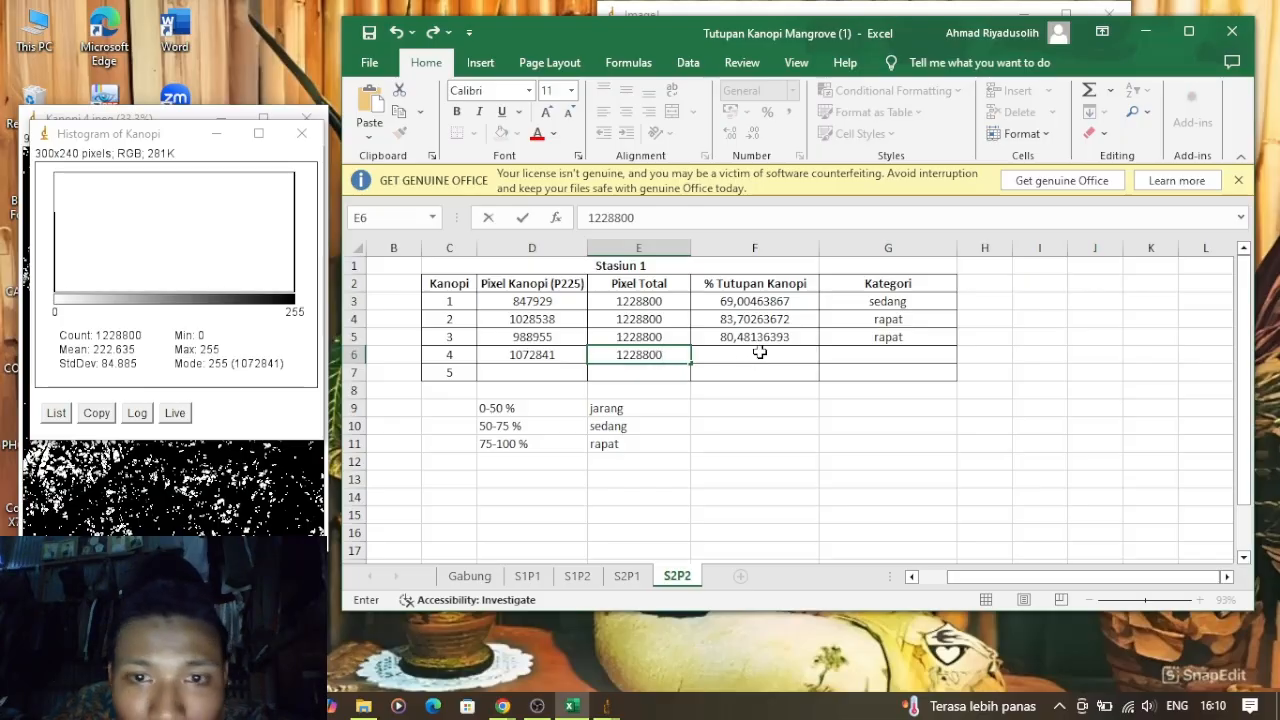
Calculate the % Tutupan Kanopi for canopy 4 in F6 with the formula =(D6/E6)*100
left_click(760, 352)
type("=(")
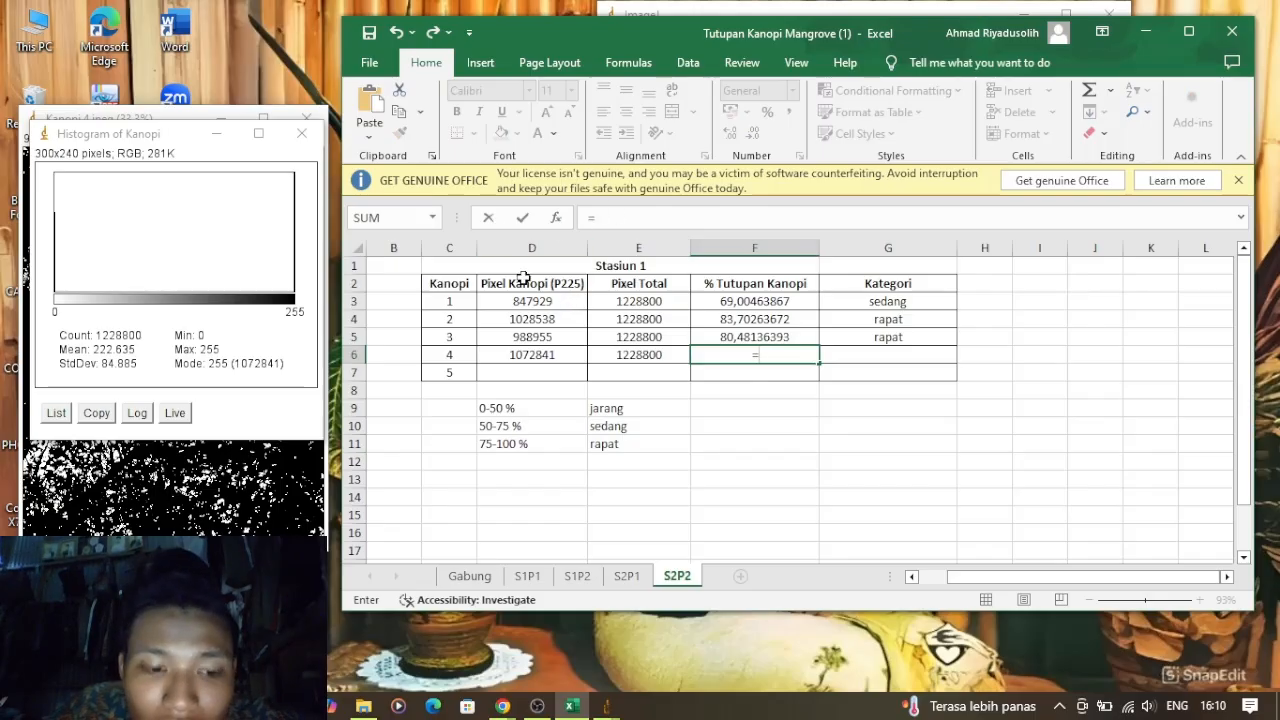
left_click(519, 352)
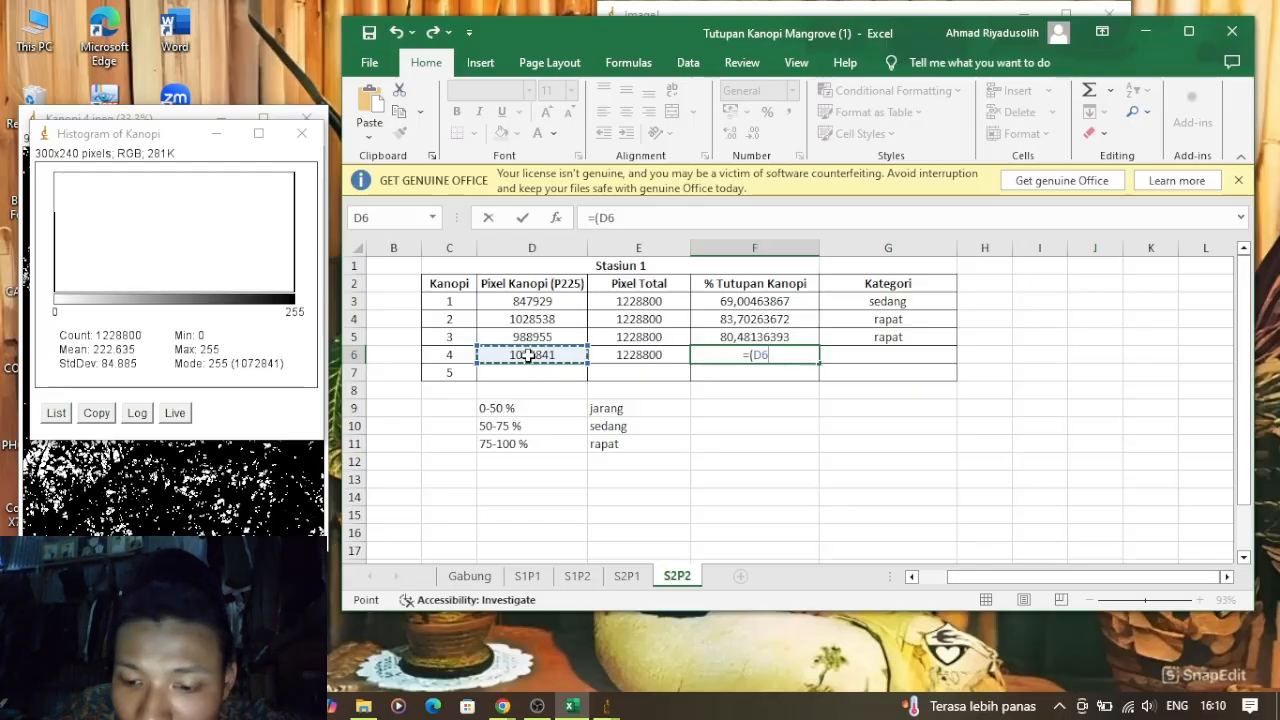
type("/")
left_click(640, 354)
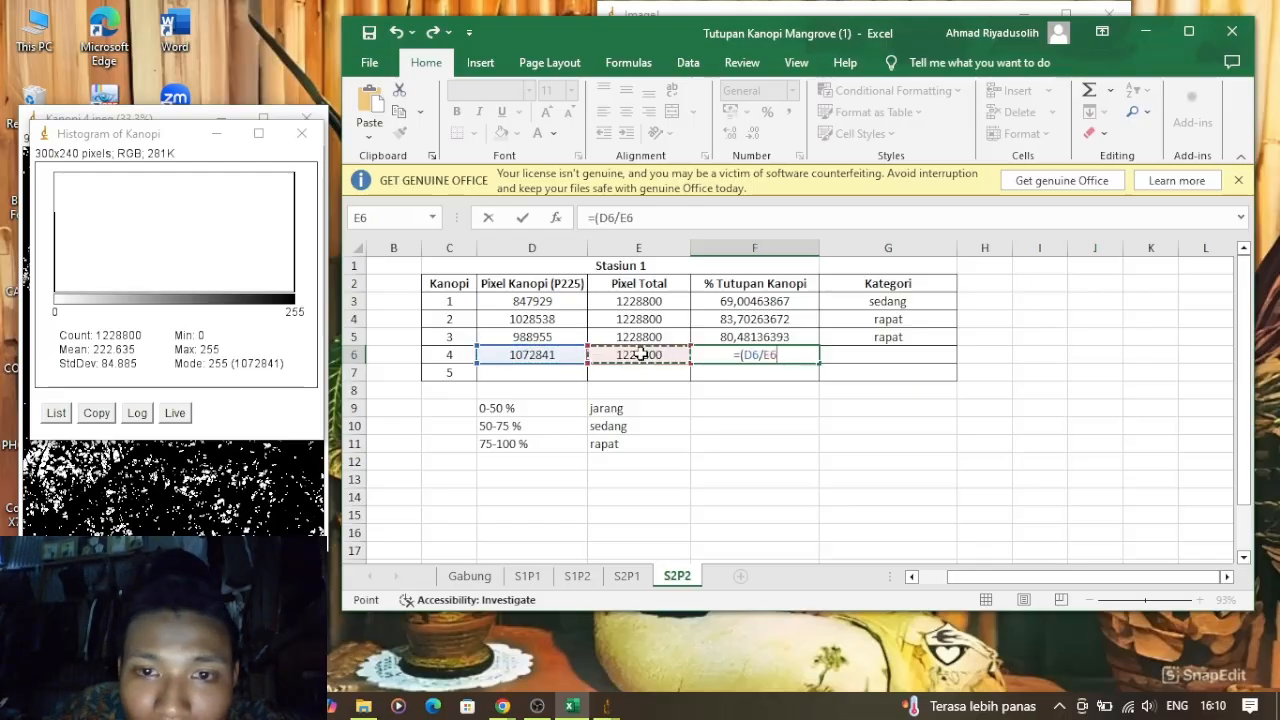
type(")")
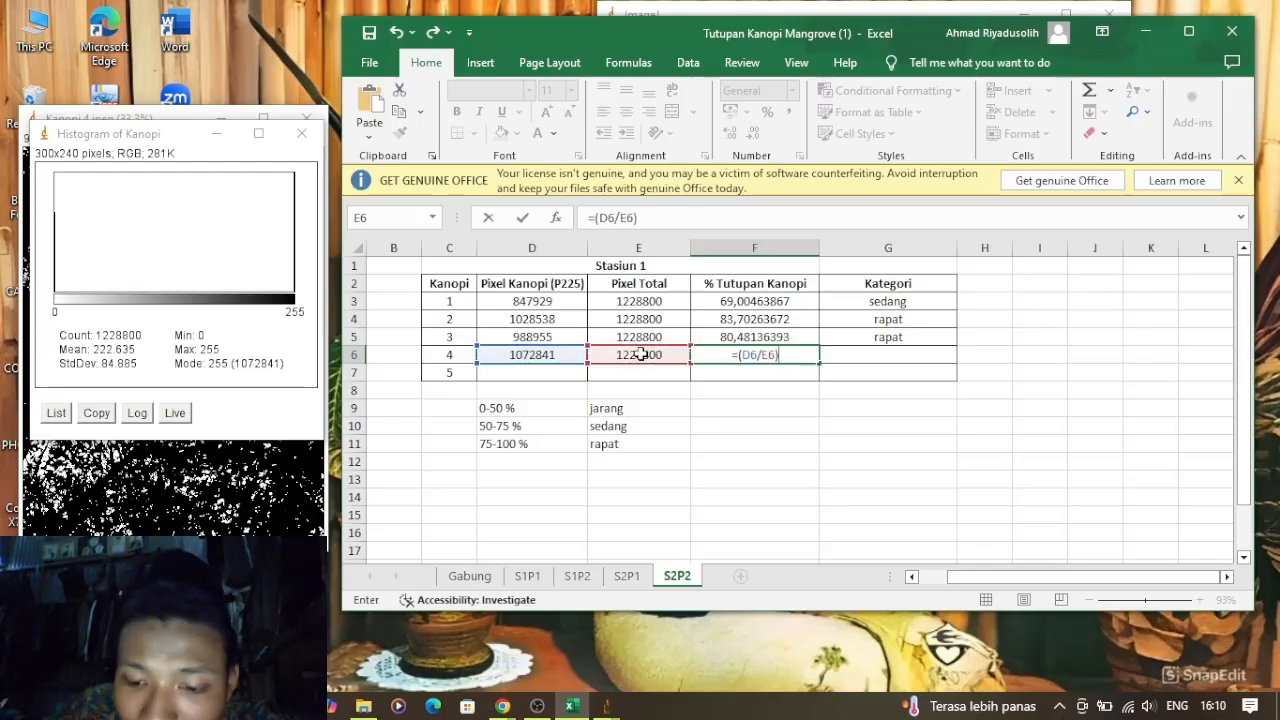
type("*100")
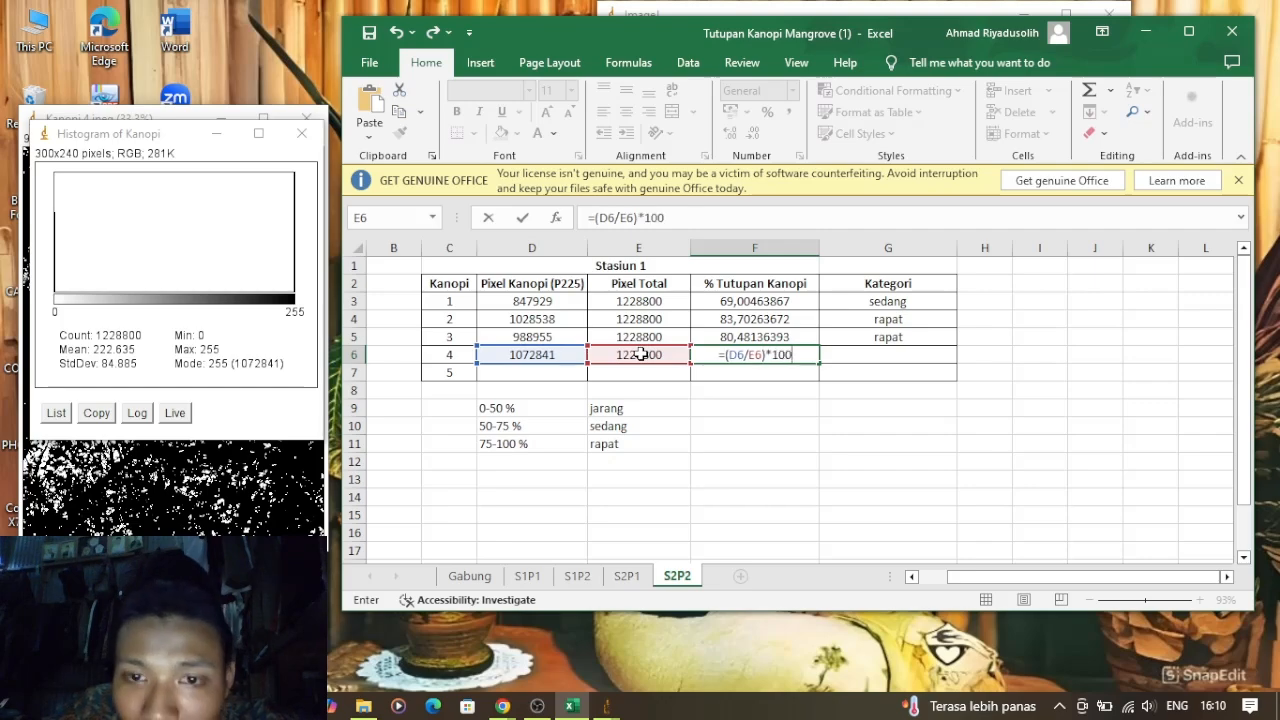
key("Return")
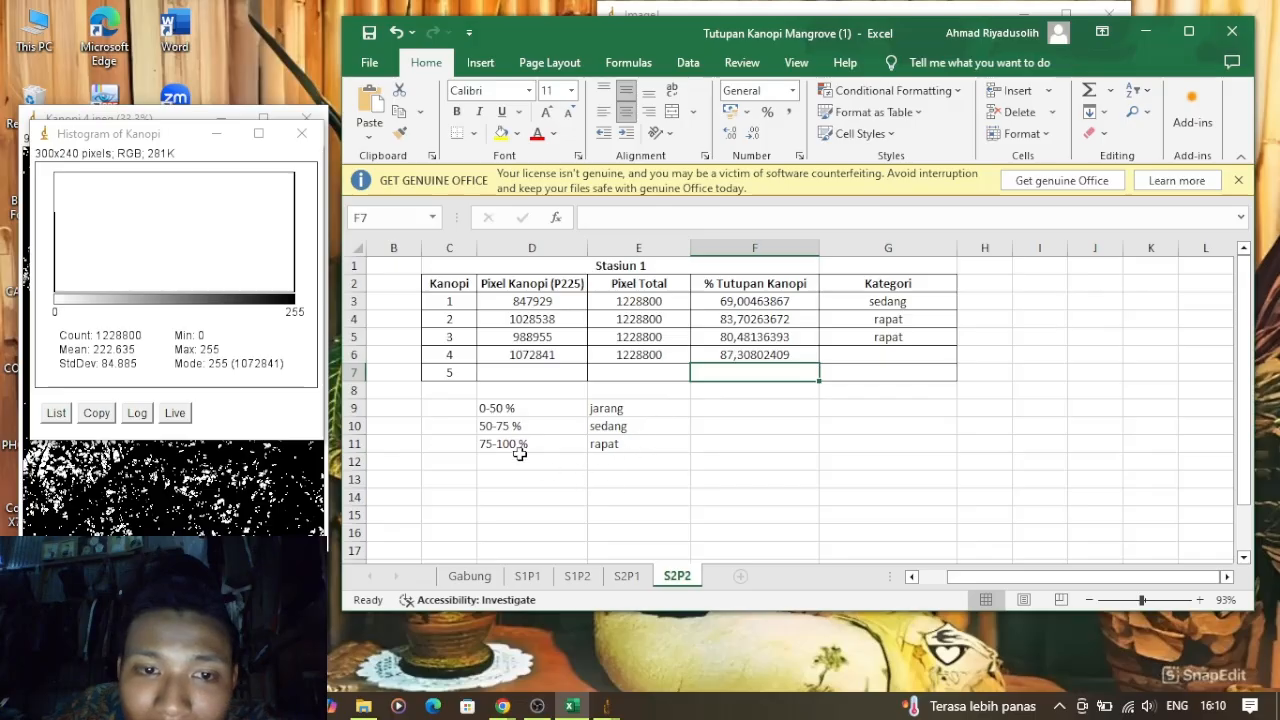
Enter rapat as the Kategori for canopy 4 in G6
left_click(904, 355)
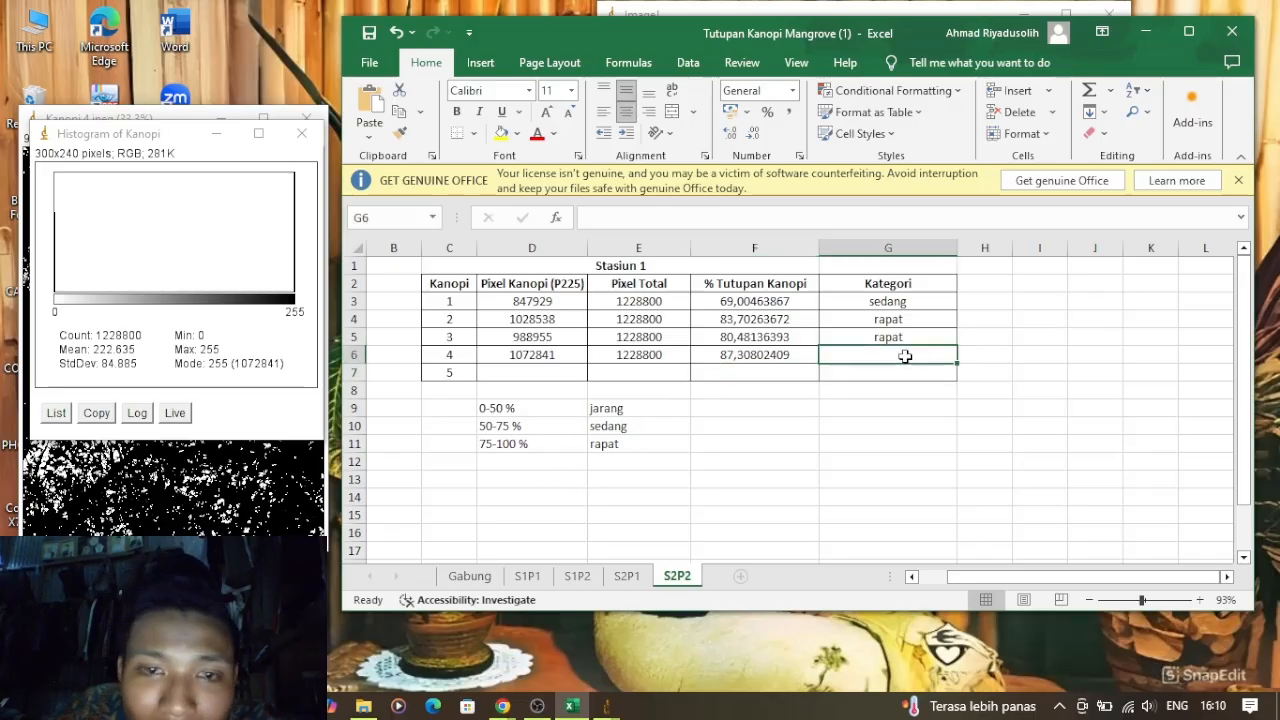
type("rPt")
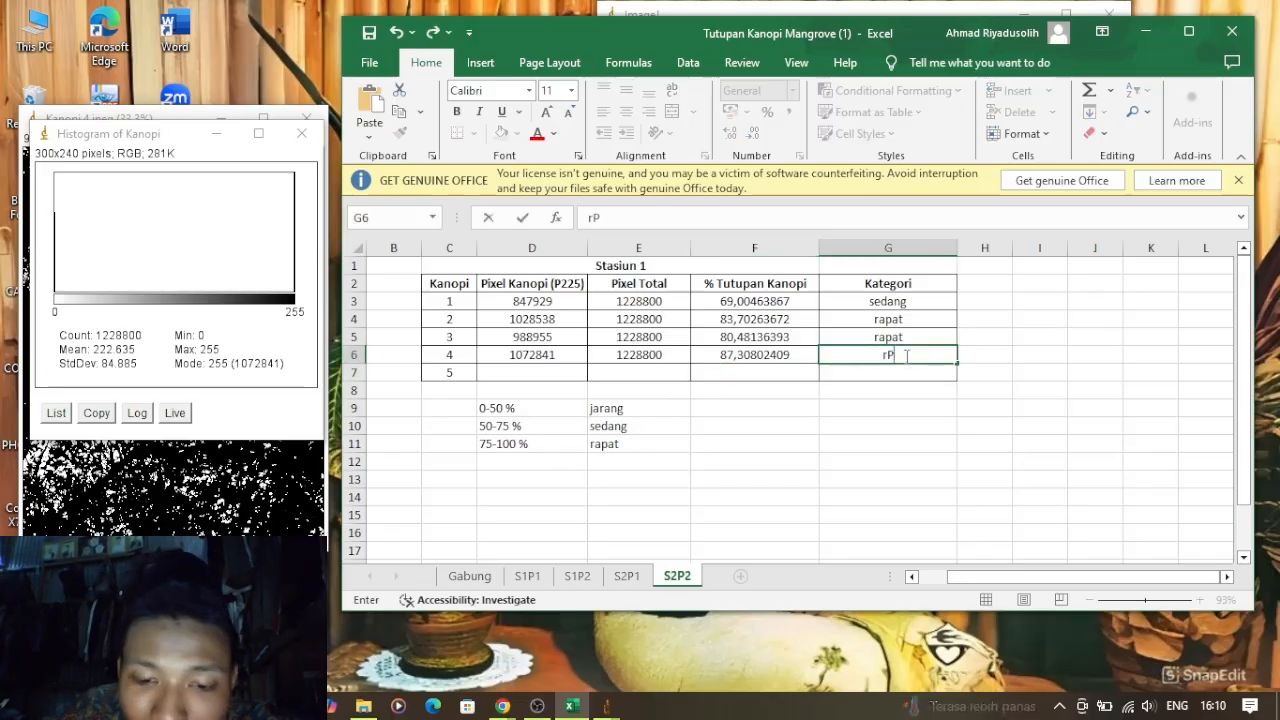
key("BackSpace")
key("BackSpace")
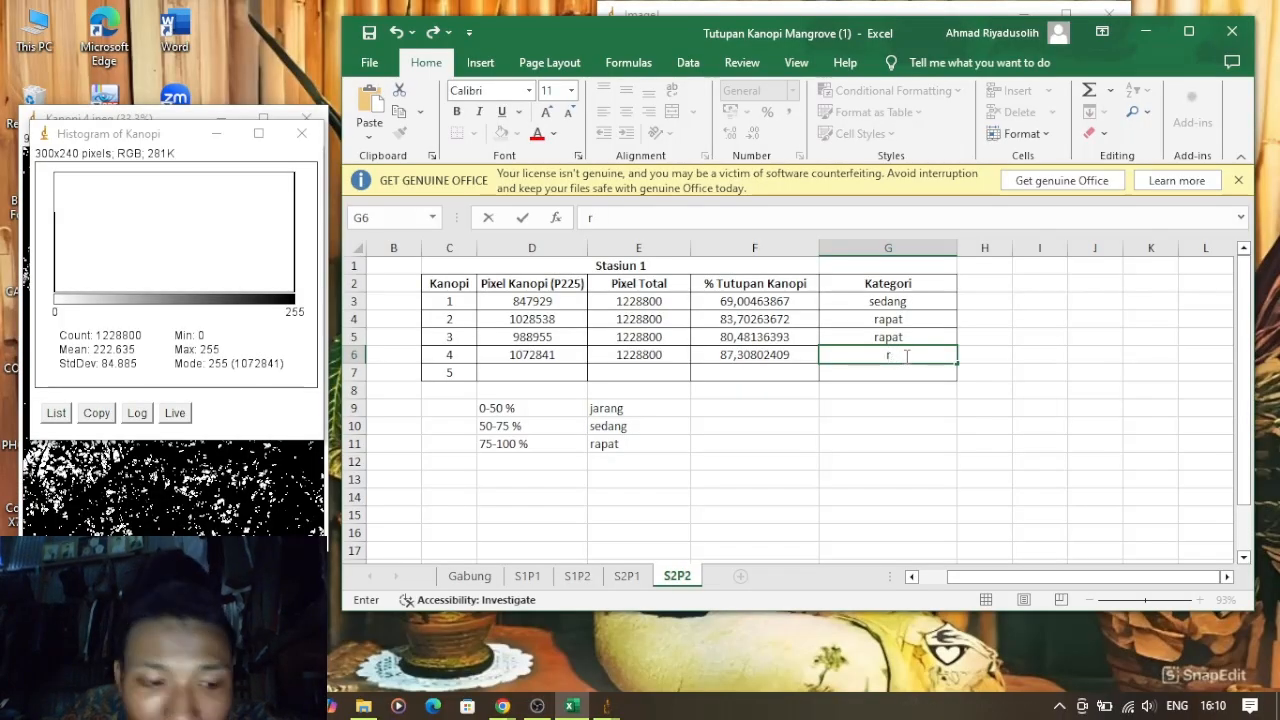
type("apat")
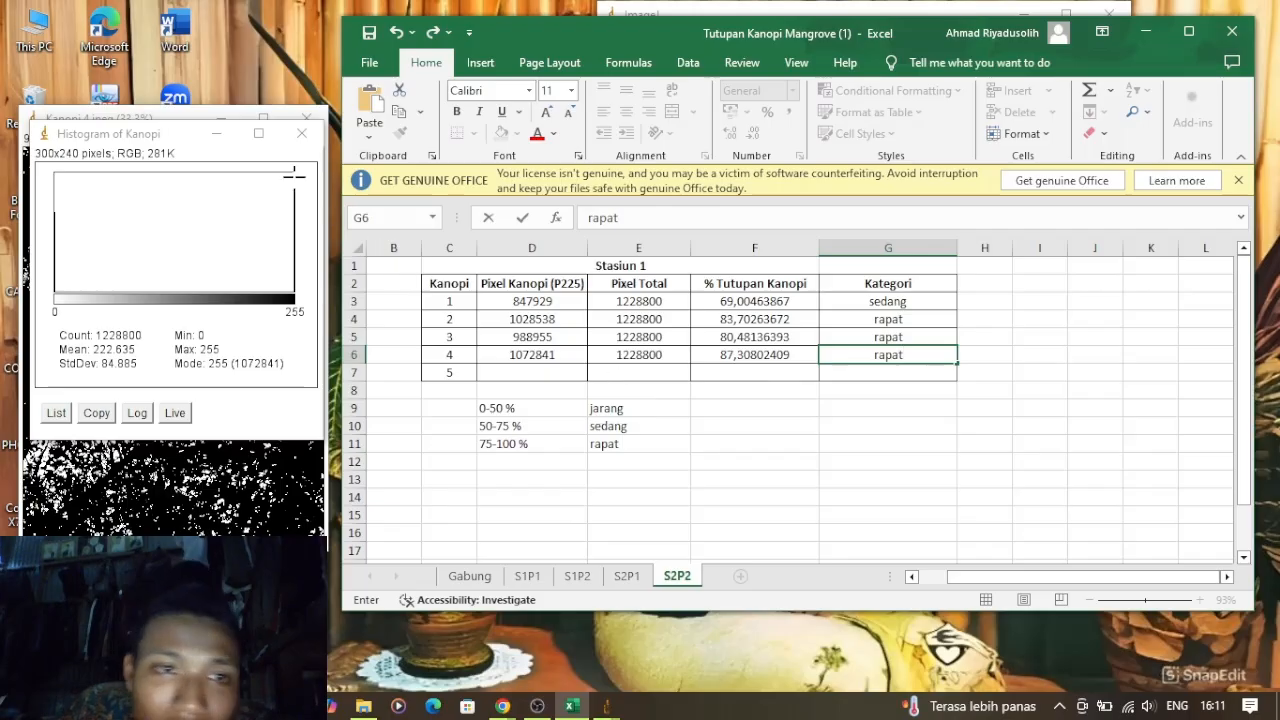
Close the Kanopi 4 histogram and the Kanopi 4 image without saving changes
left_click(301, 135)
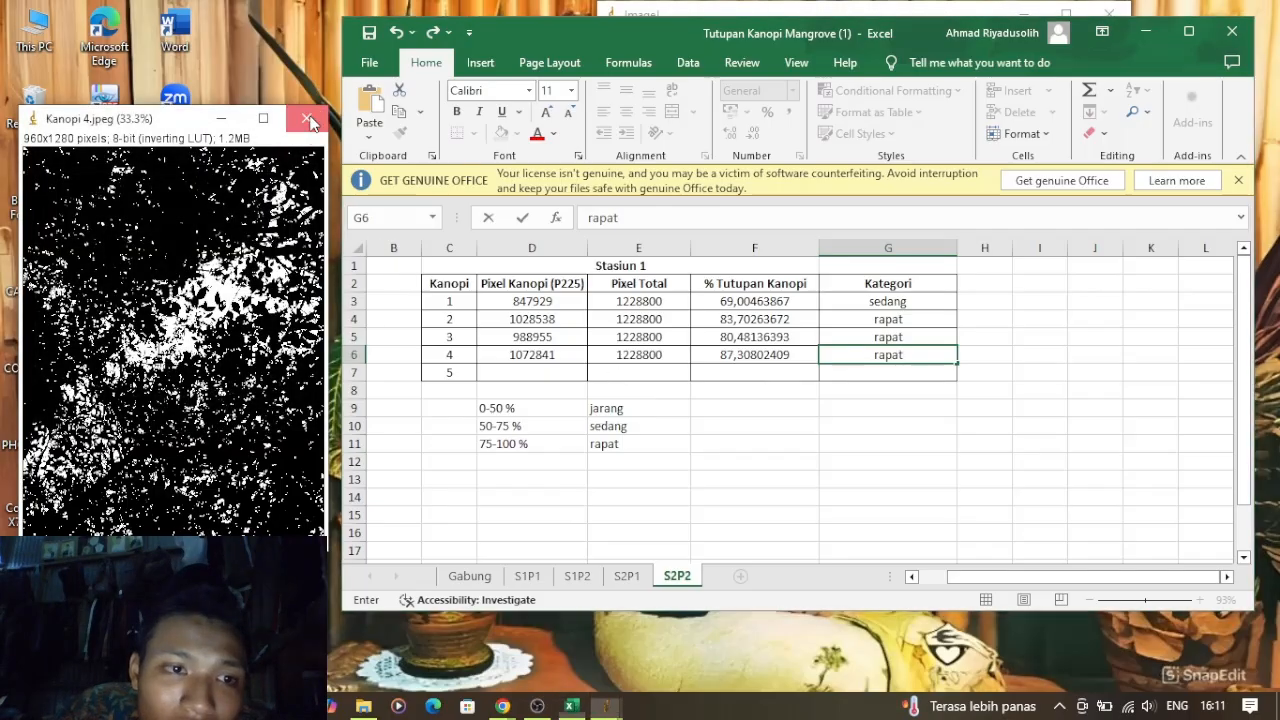
left_click(306, 118)
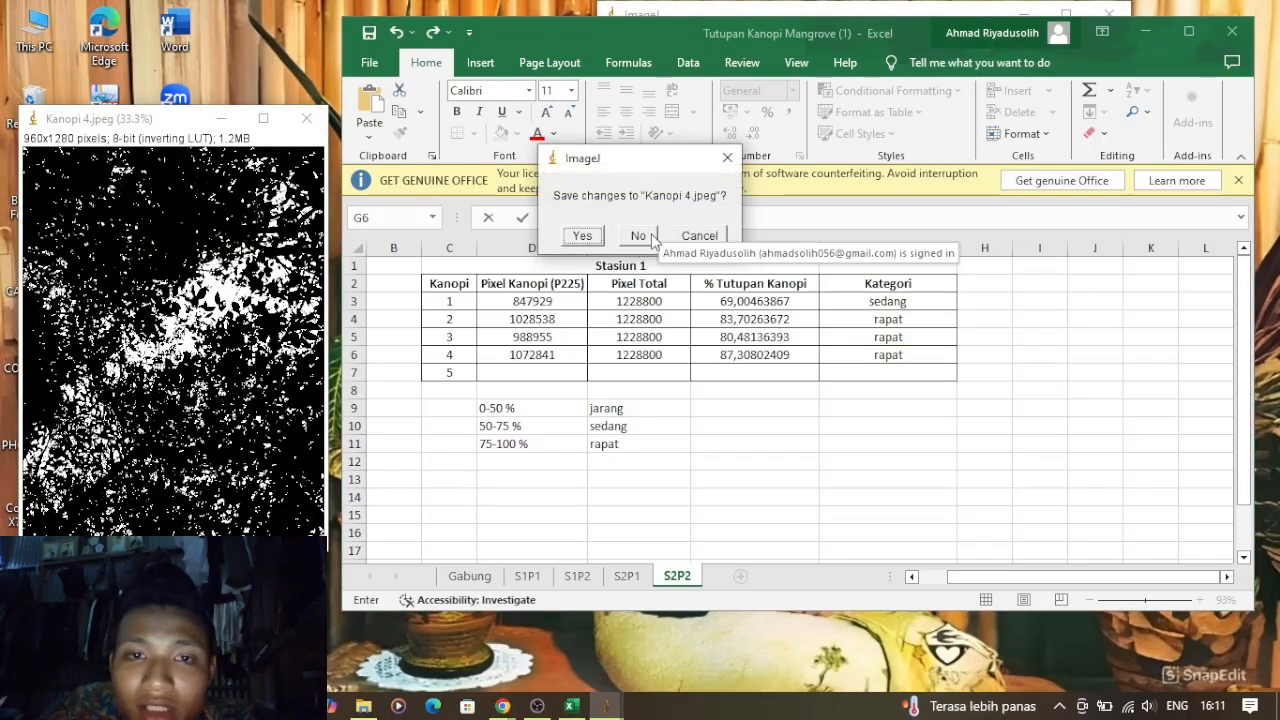
left_click(640, 236)
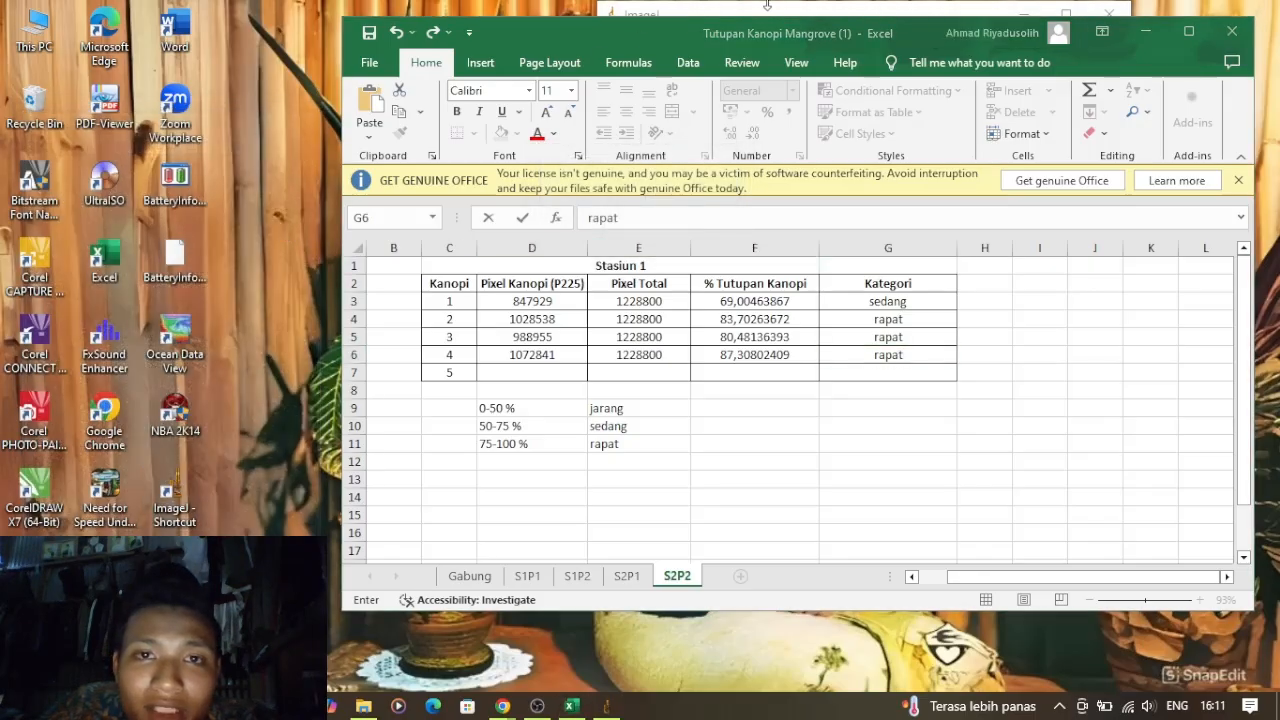
Minimize the workbook and open the Kanopi 5 photo from the olah data folder in ImageJ
left_click(1145, 31)
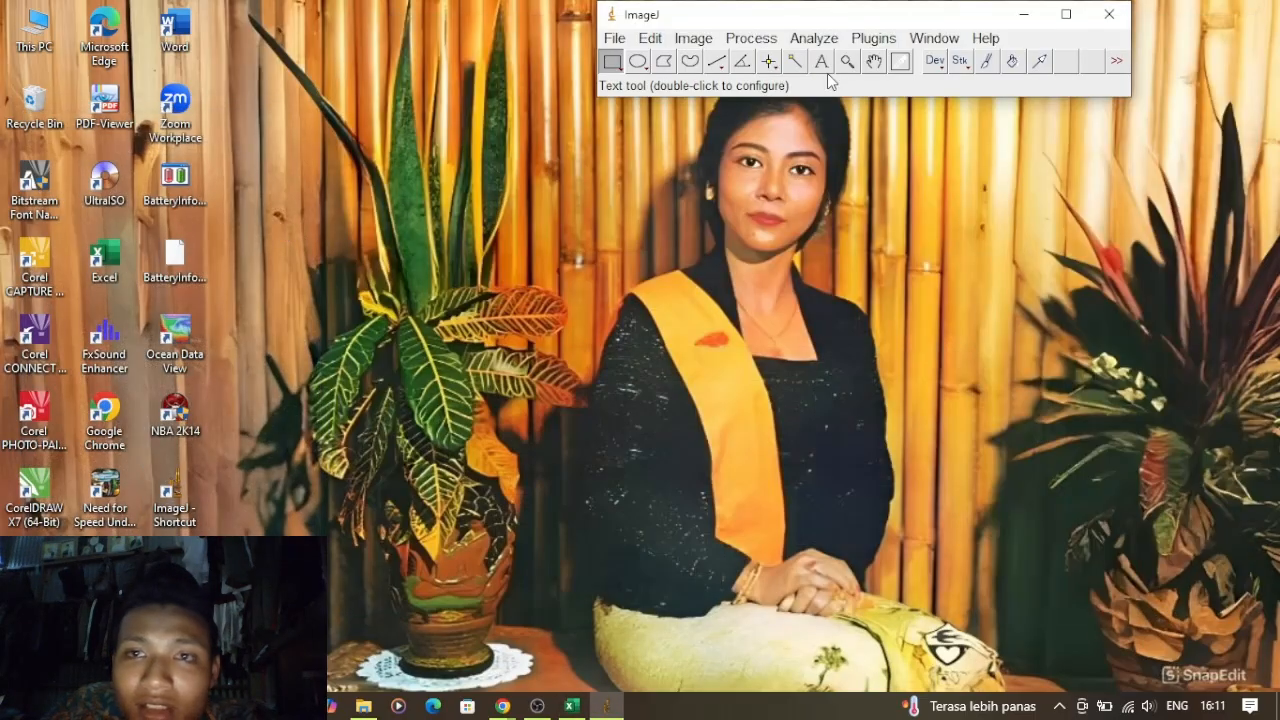
left_click(614, 38)
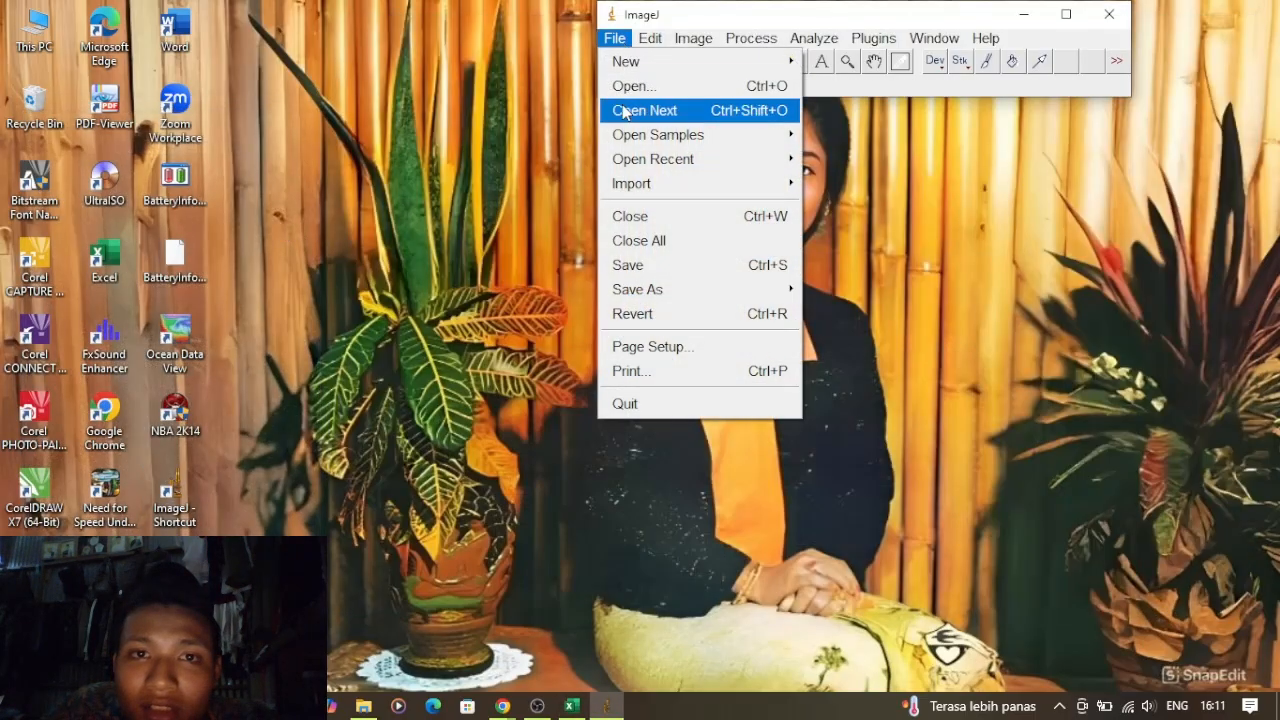
left_click(680, 90)
left_click(352, 300)
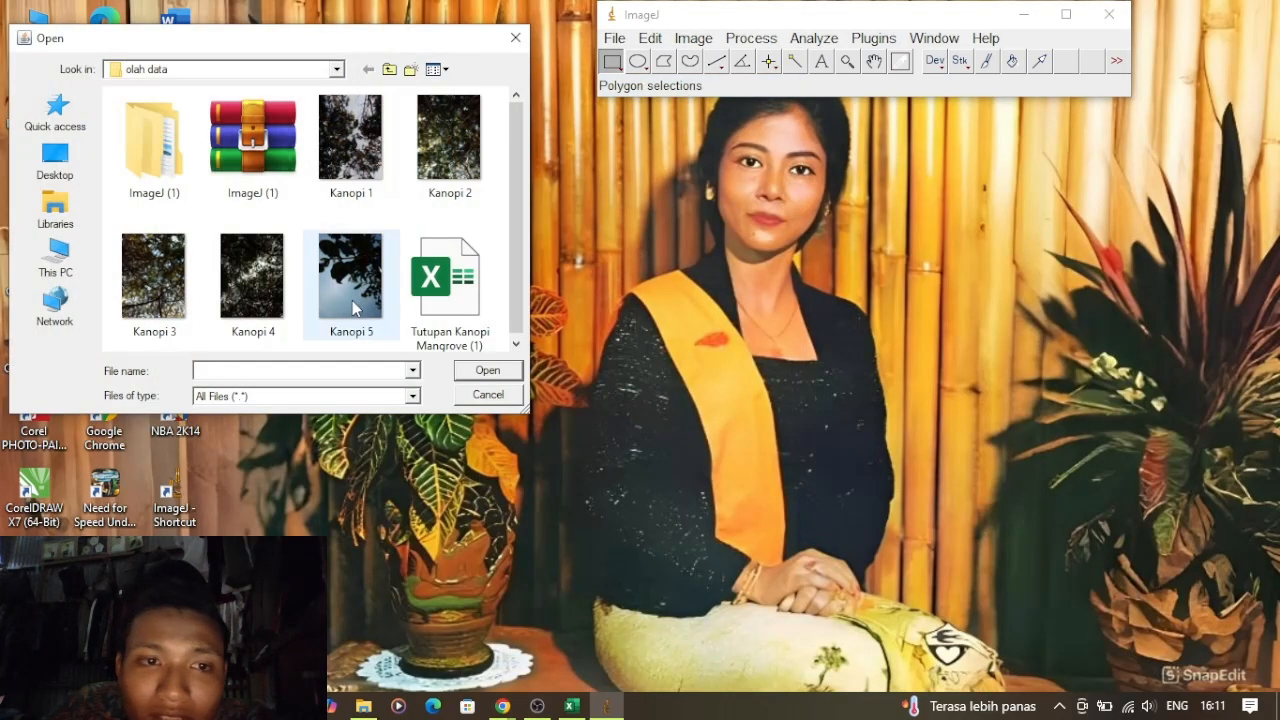
left_click(502, 372)
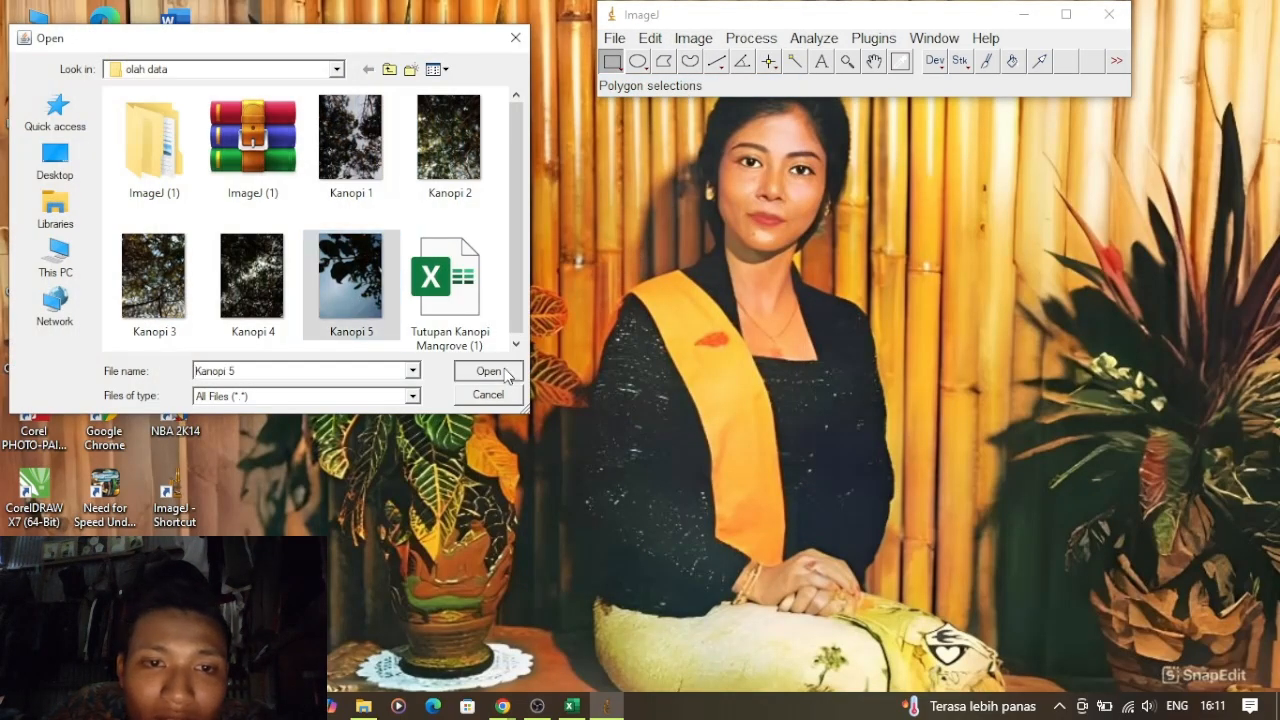
Convert the Kanopi 5 image to 8-bit
left_click(692, 38)
mouse_move(709, 61)
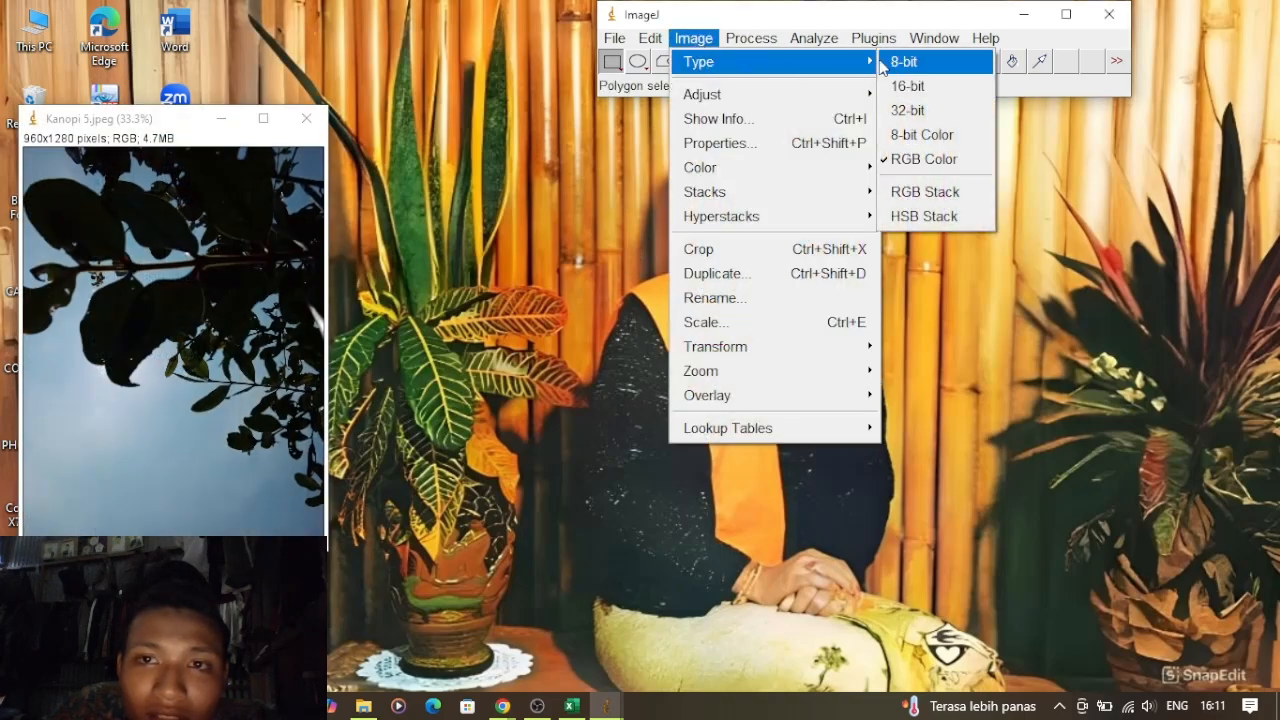
left_click(902, 63)
left_click(692, 38)
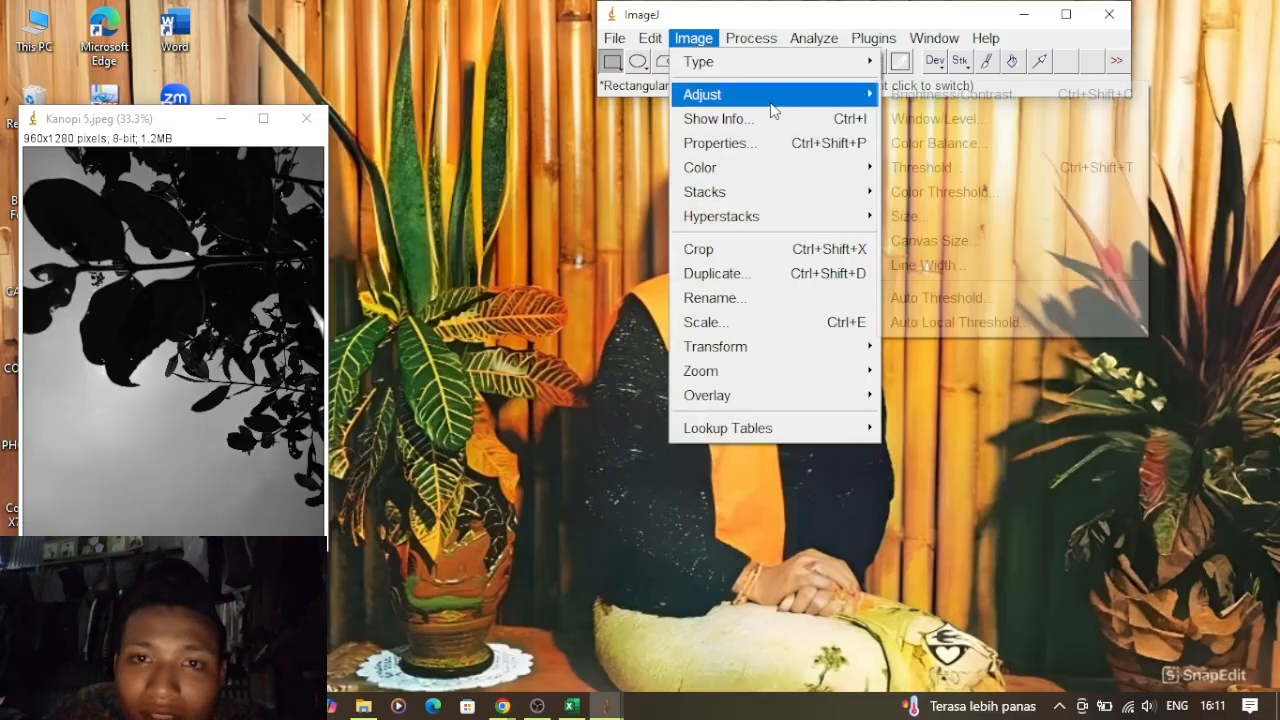
mouse_move(771, 110)
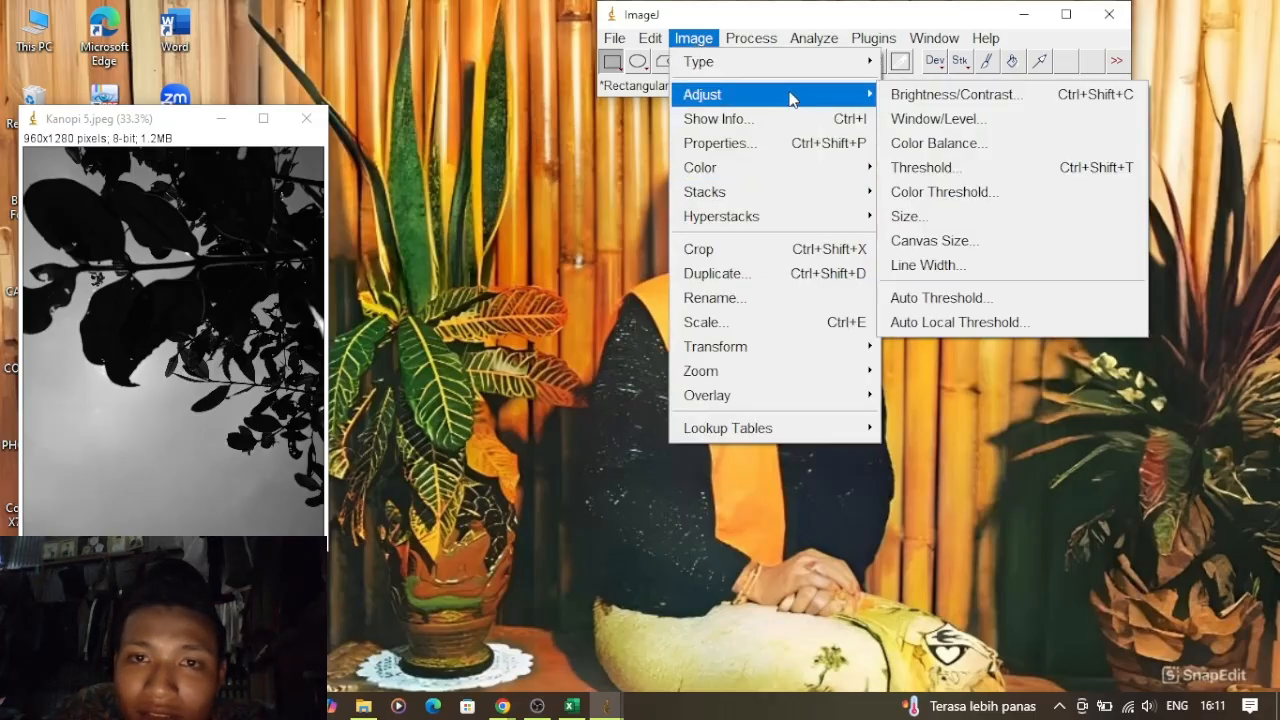
left_click(982, 191)
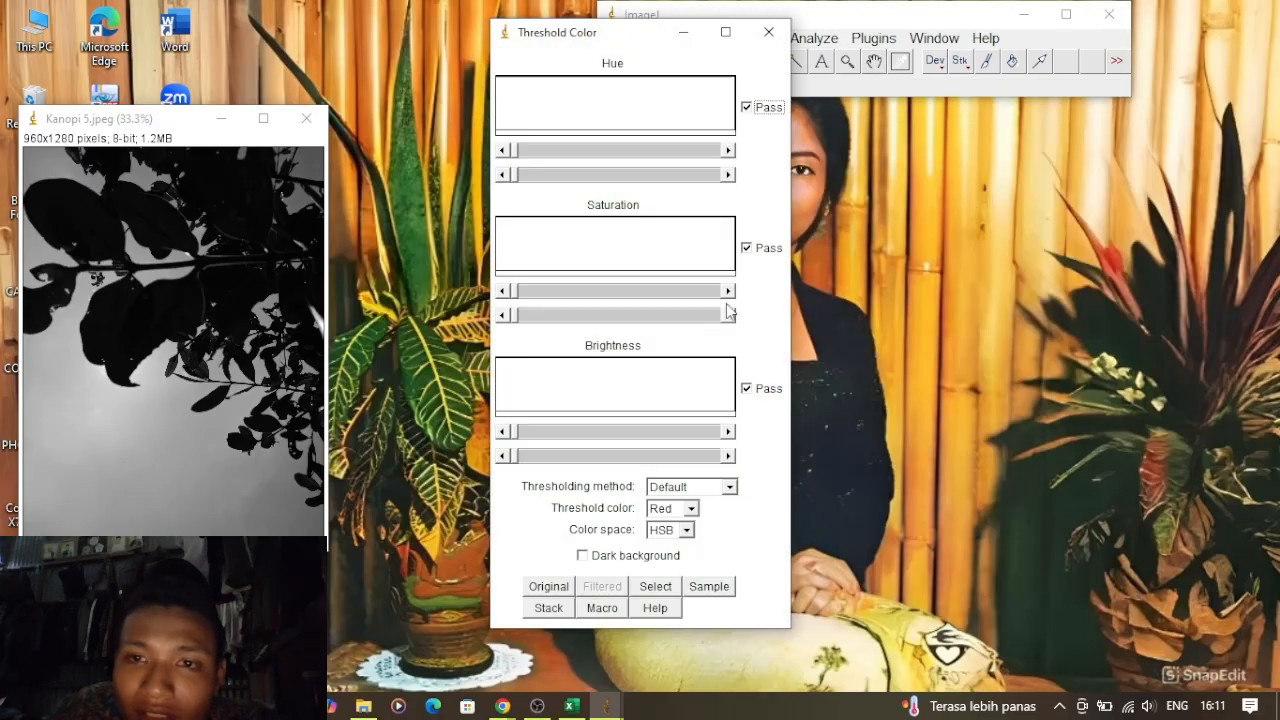
left_click(769, 32)
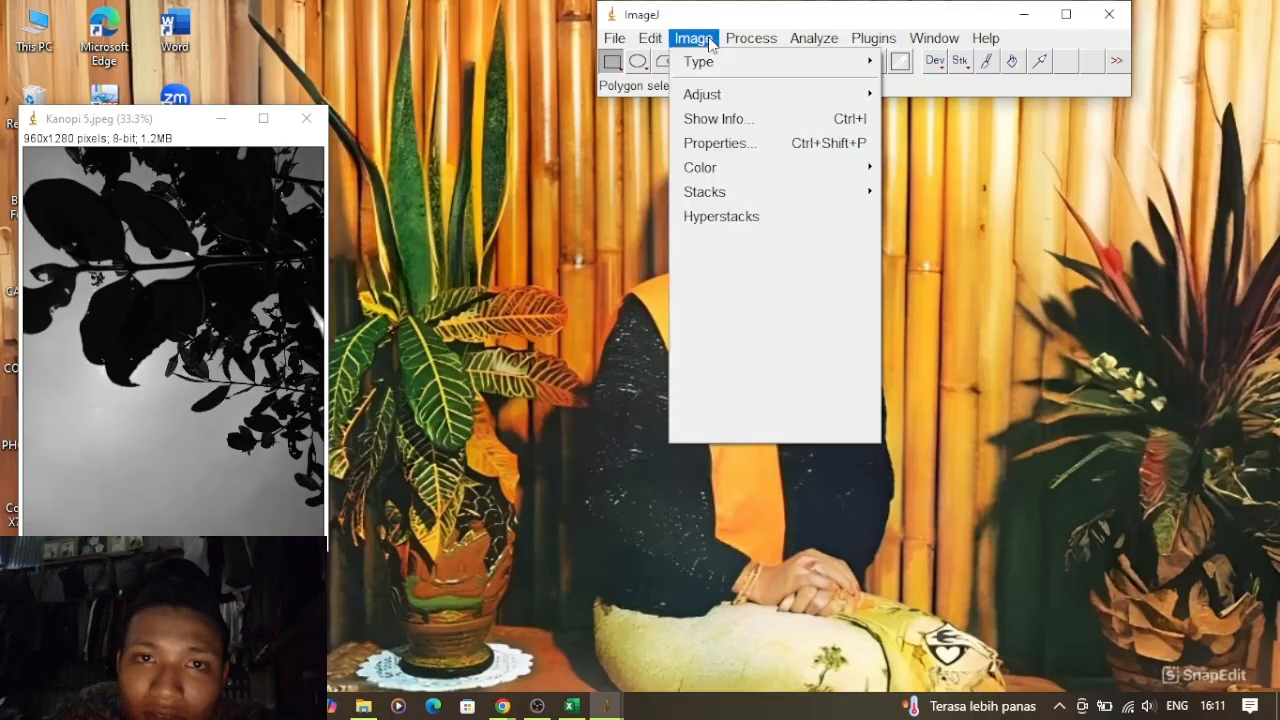
Apply the Default B&W threshold to the 8-bit Kanopi 5 image and close the Threshold window
left_click(750, 38)
left_click(709, 38)
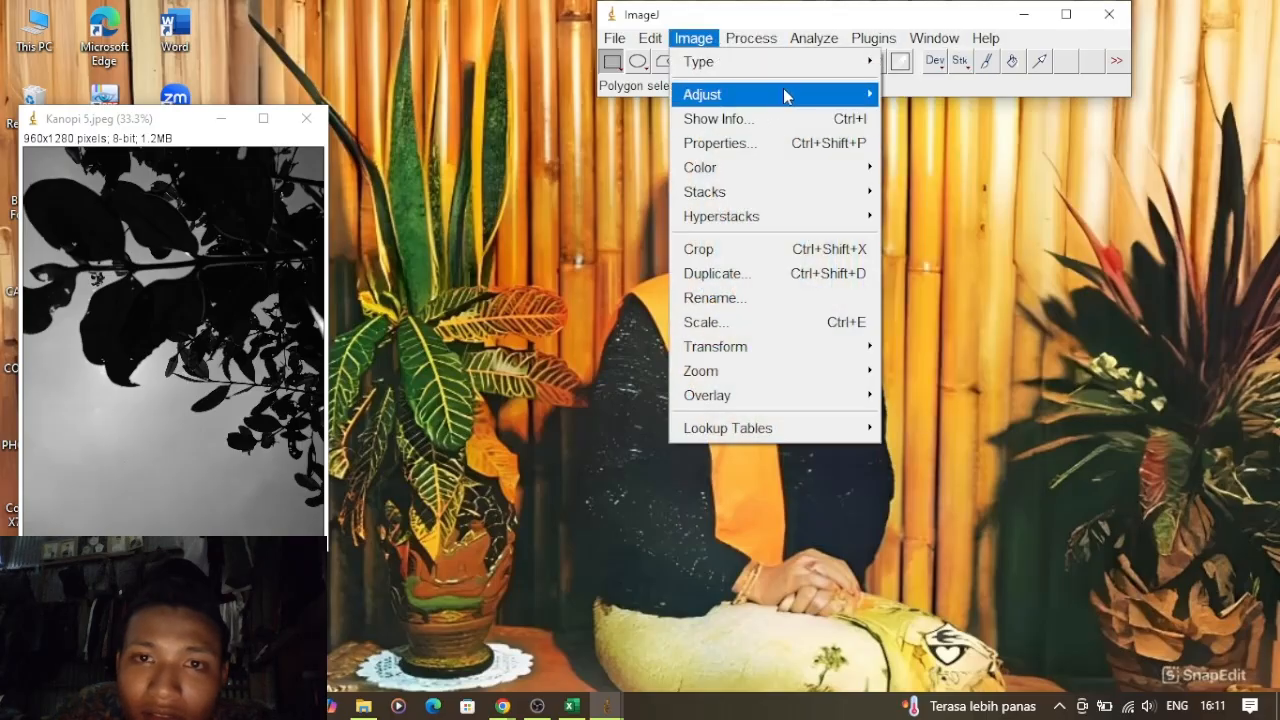
mouse_move(788, 96)
left_click(969, 170)
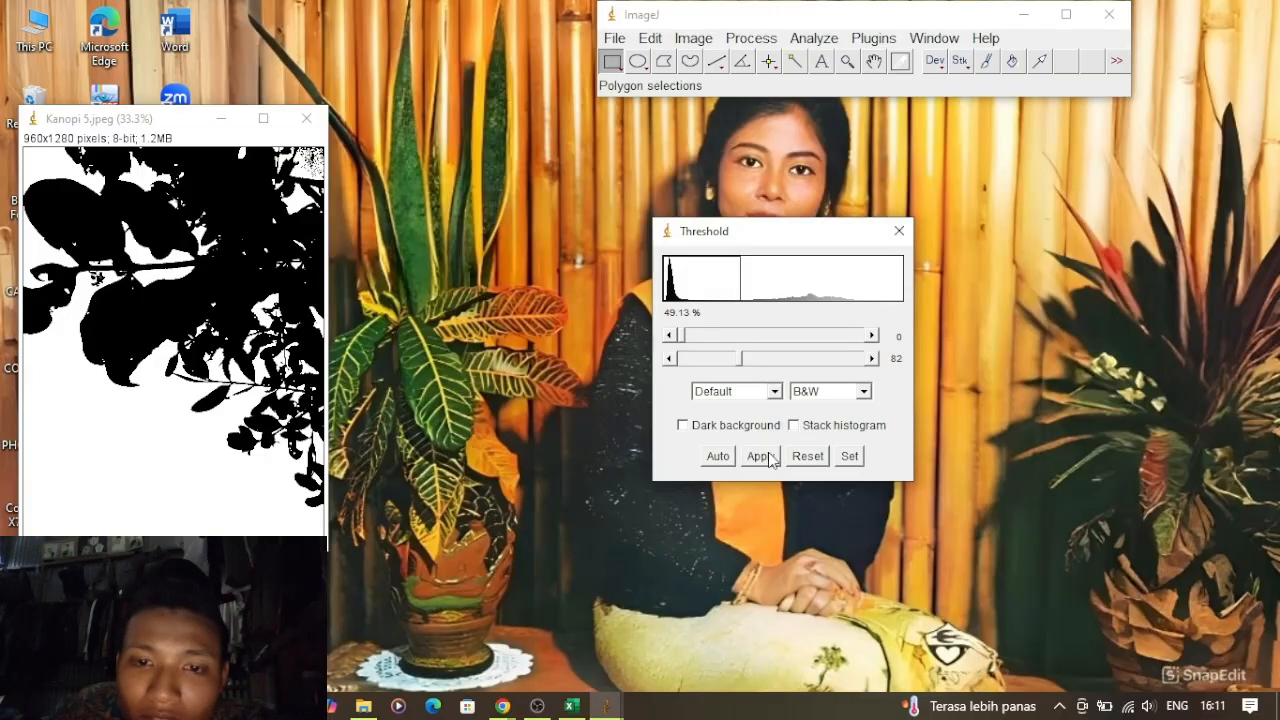
left_click(769, 458)
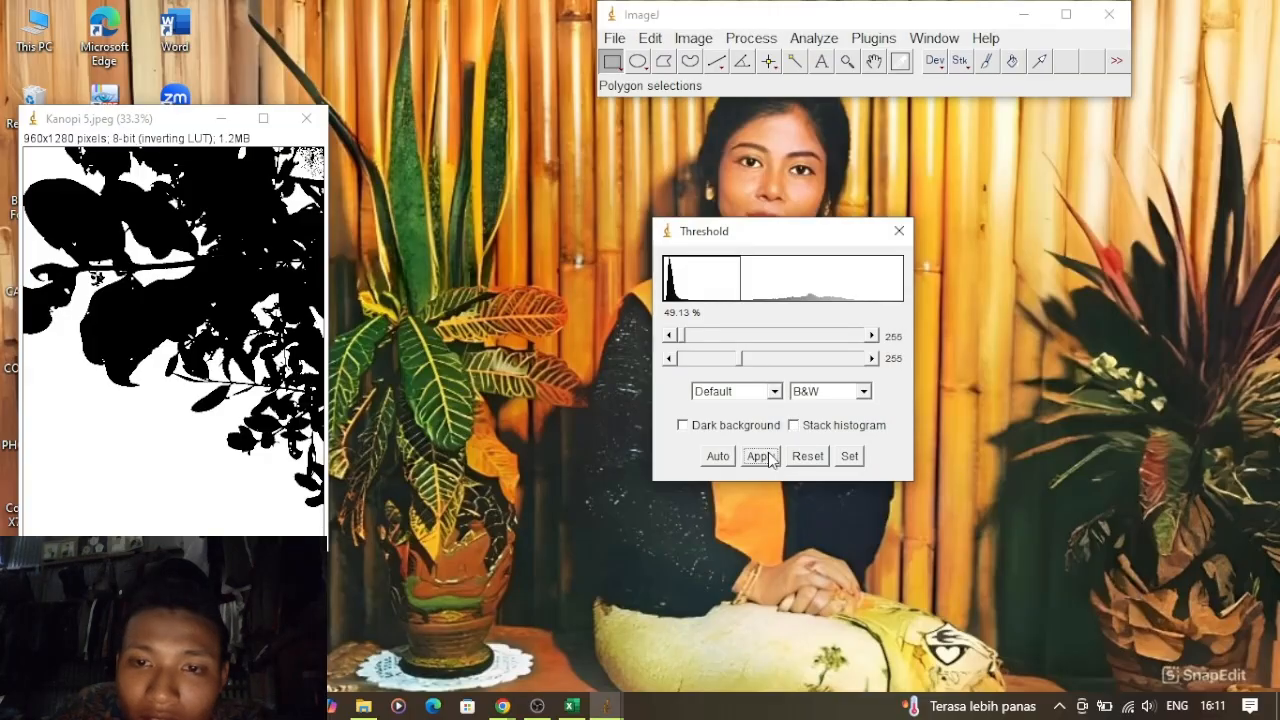
left_click(899, 231)
Generate the histogram of the thresholded Kanopi 5 image and move its window slightly away from the image's edge
left_click(813, 38)
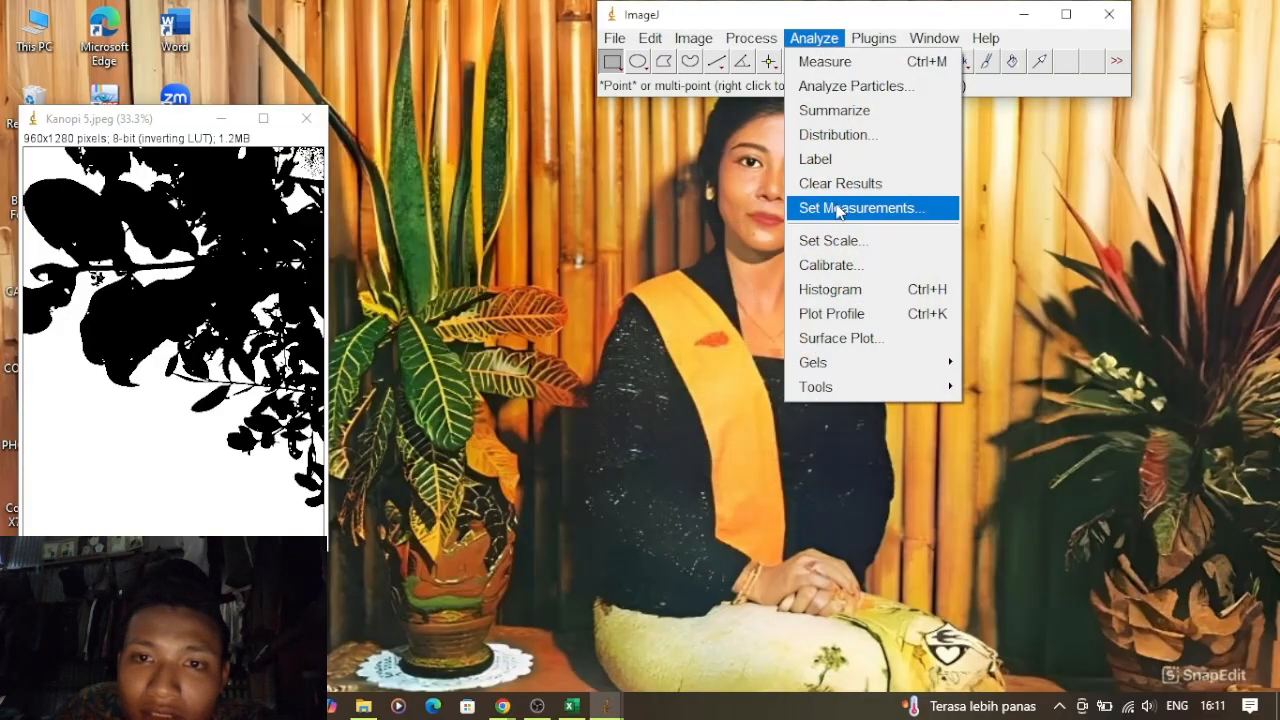
left_click(853, 289)
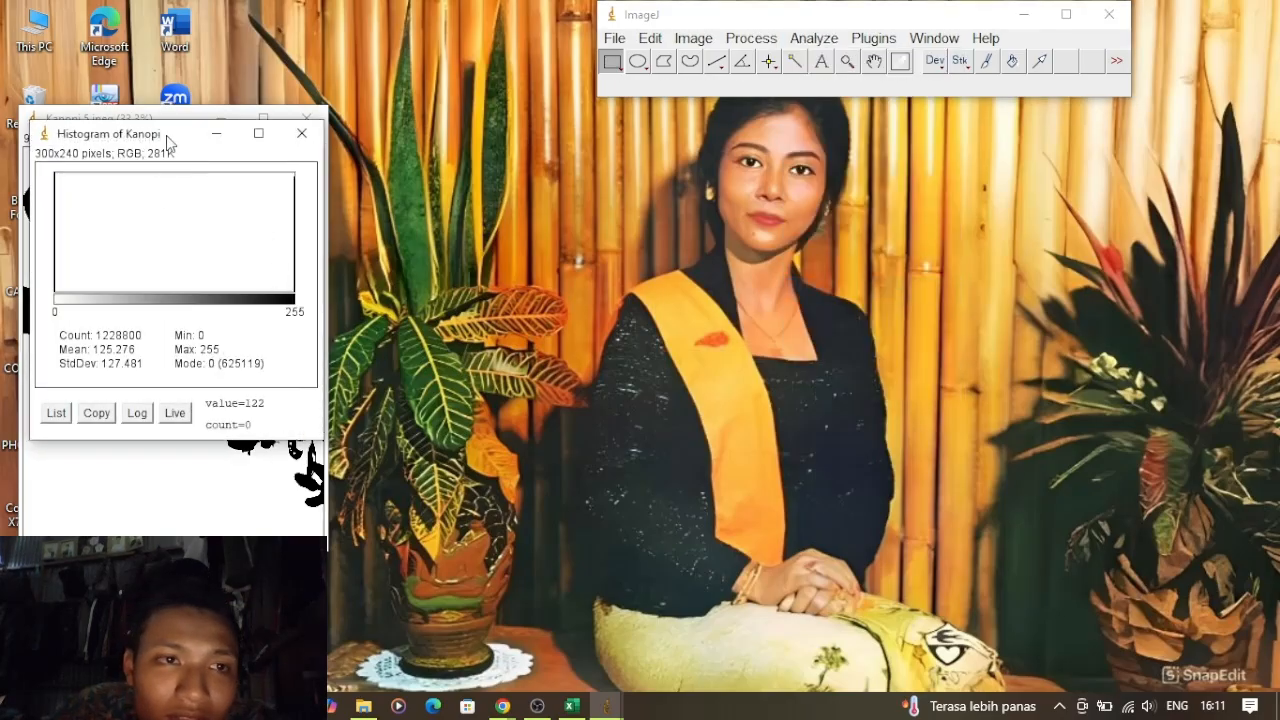
left_click_drag(167, 138, 253, 145)
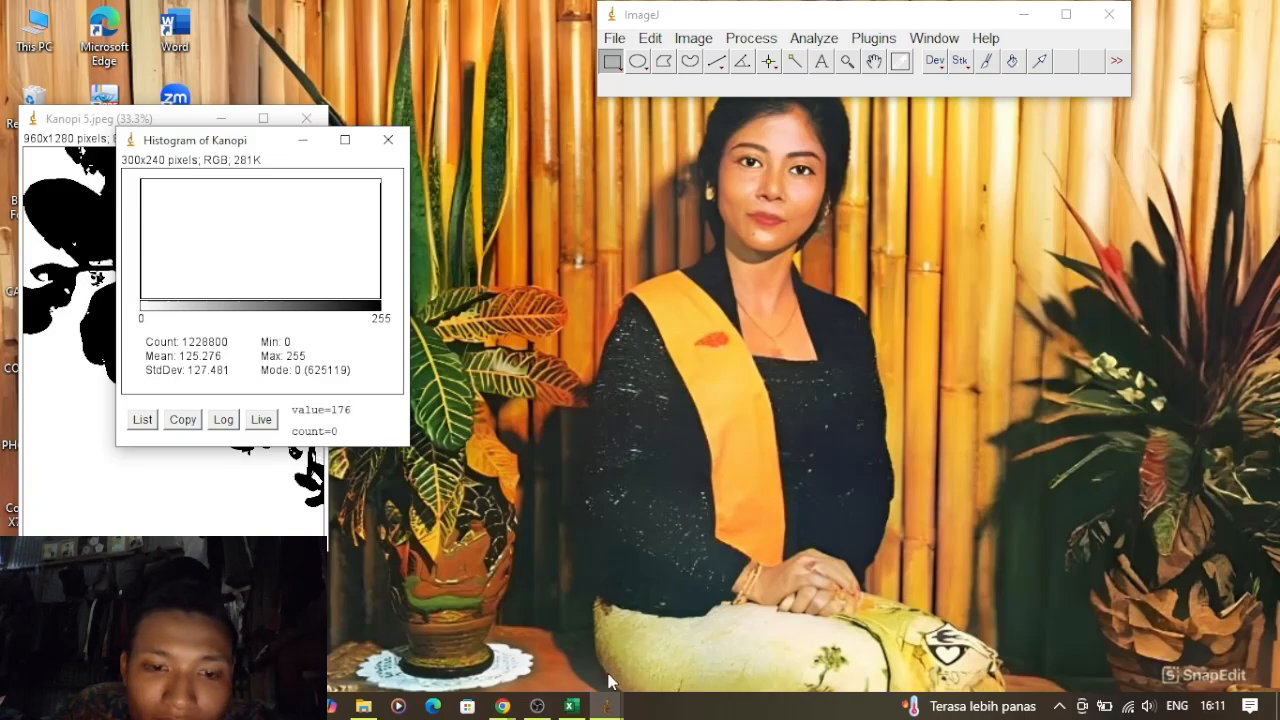
Bring the Excel workbook back up and place the Kanopi 5 histogram beside it so its pixel counts are readable
left_click(571, 706)
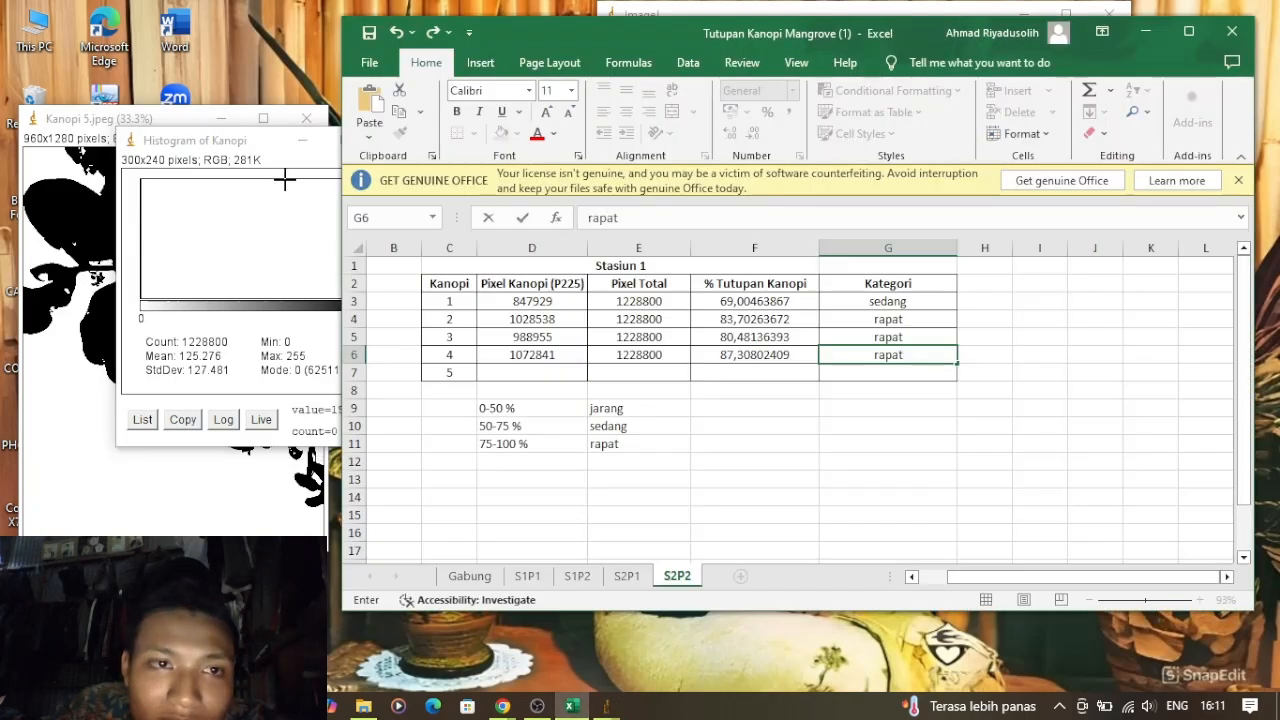
left_click_drag(251, 147, 398, 420)
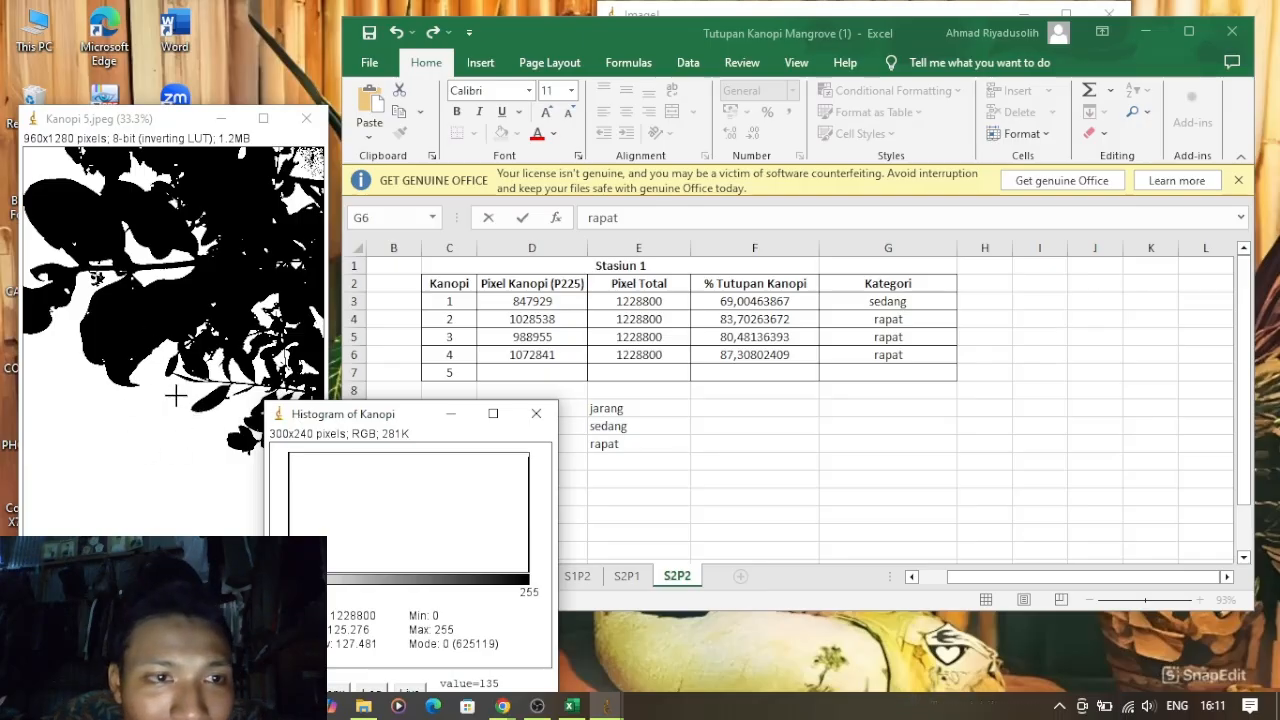
left_click_drag(370, 420, 230, 148)
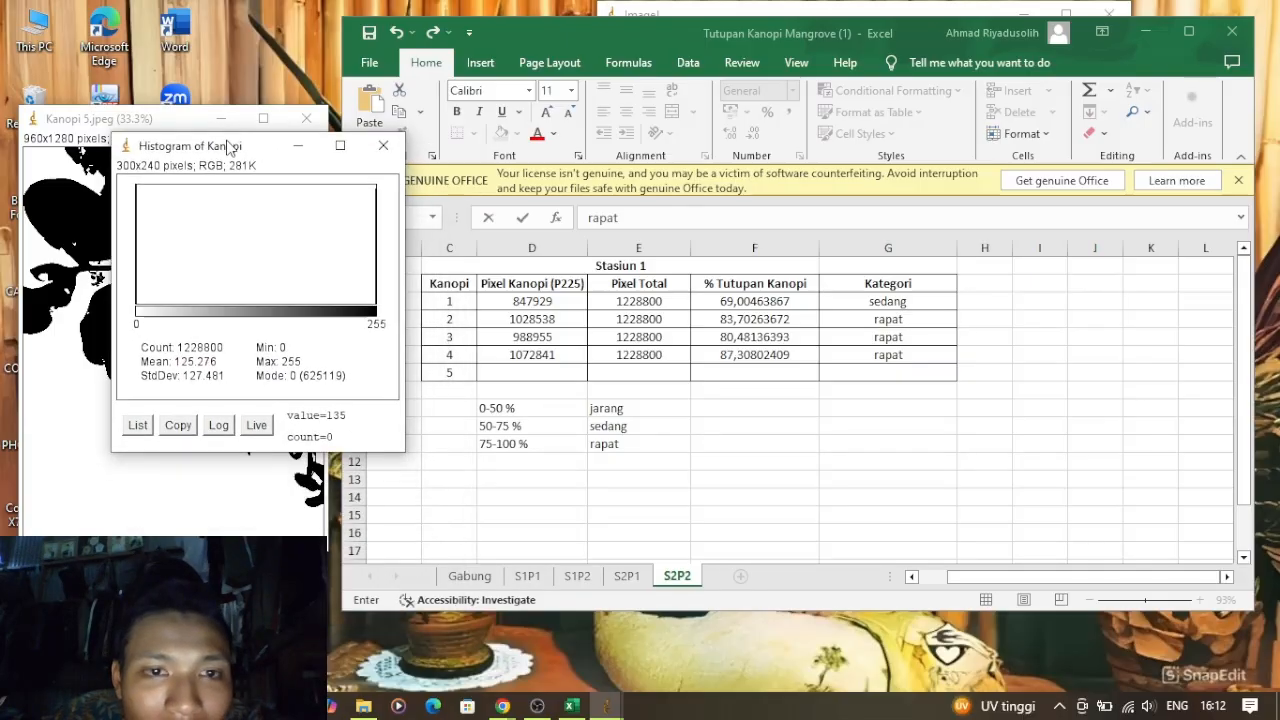
left_click(492, 372)
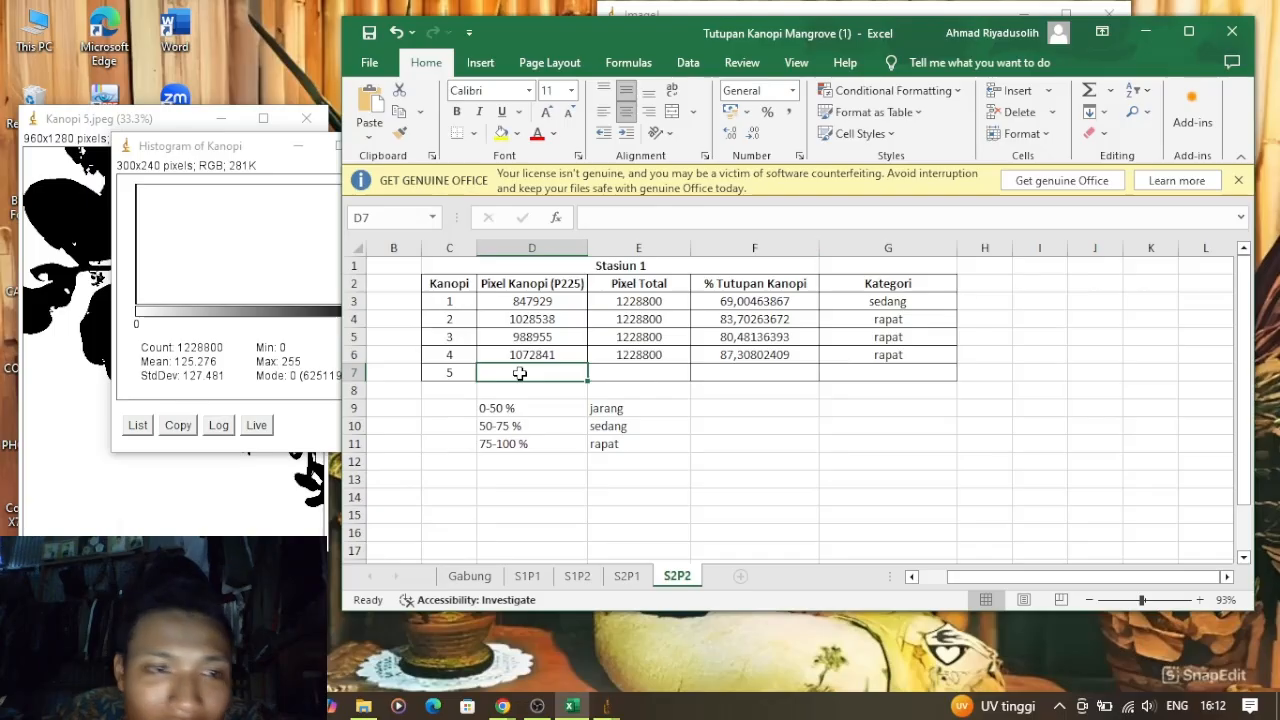
left_click_drag(245, 150, 171, 116)
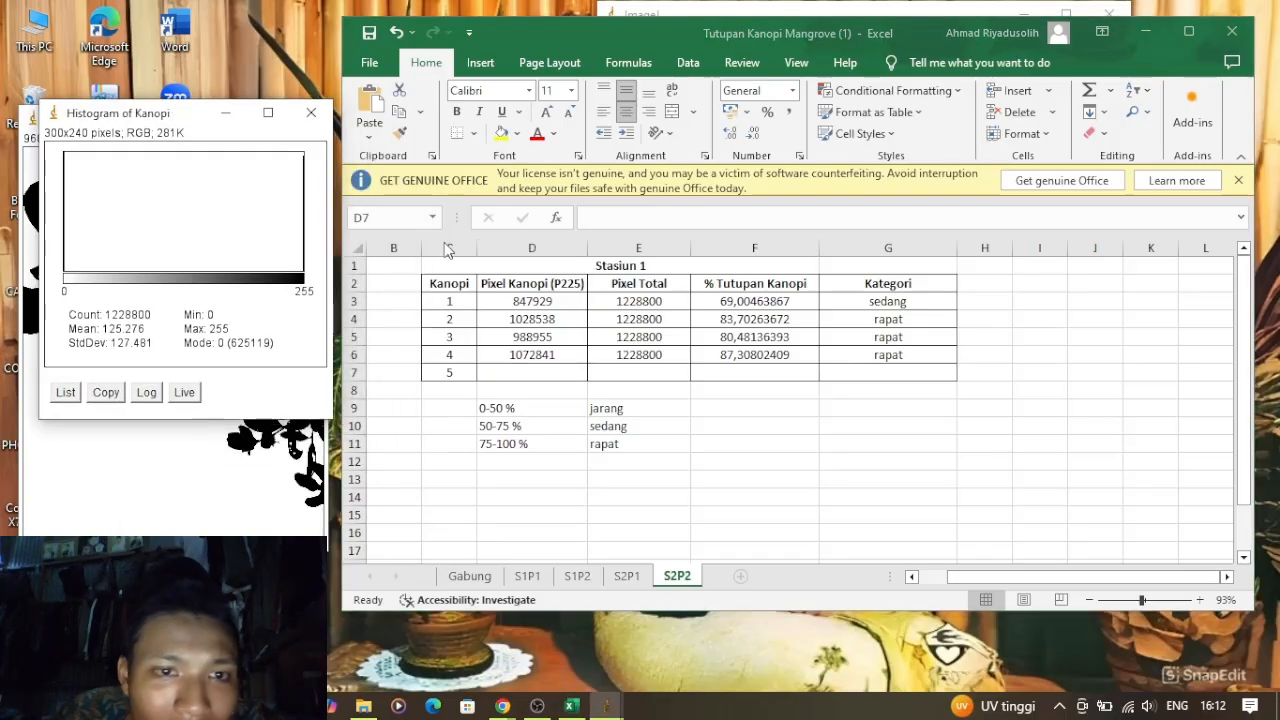
Enter 625119 as Pixel Kanopi in D7 and 1228800 as Pixel Total in E7 for canopy 5
left_click(505, 375)
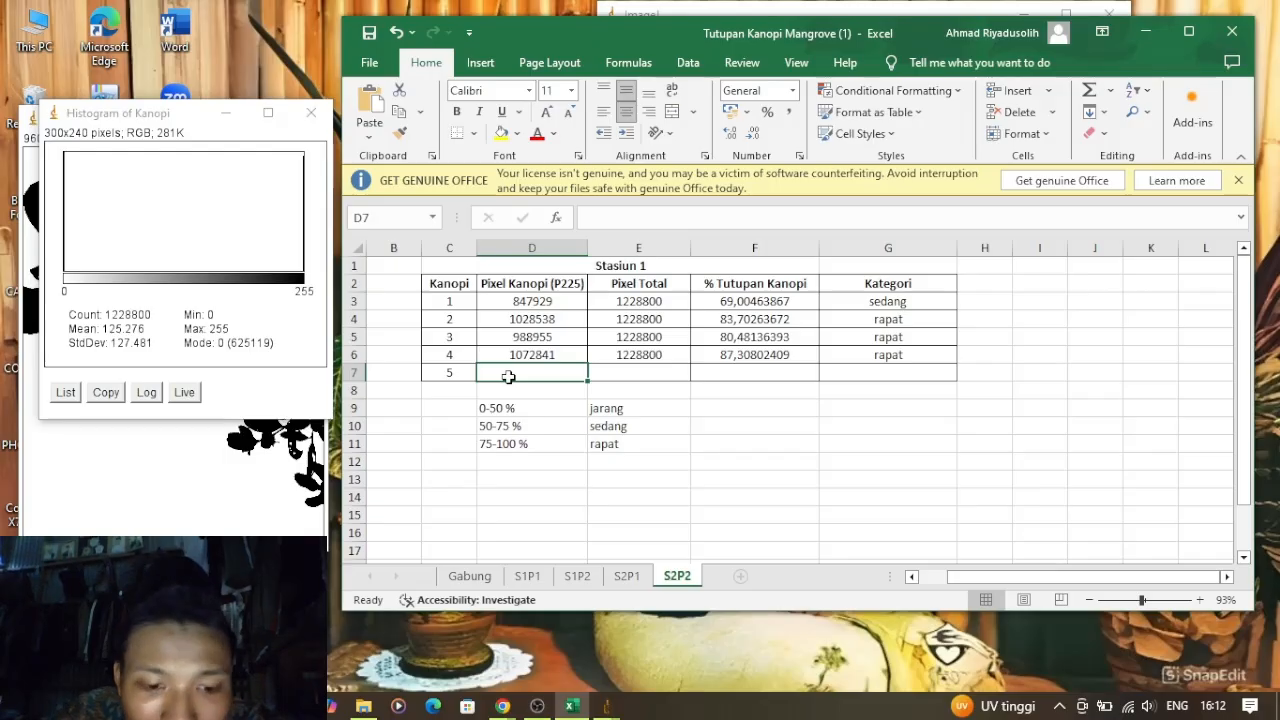
type("62")
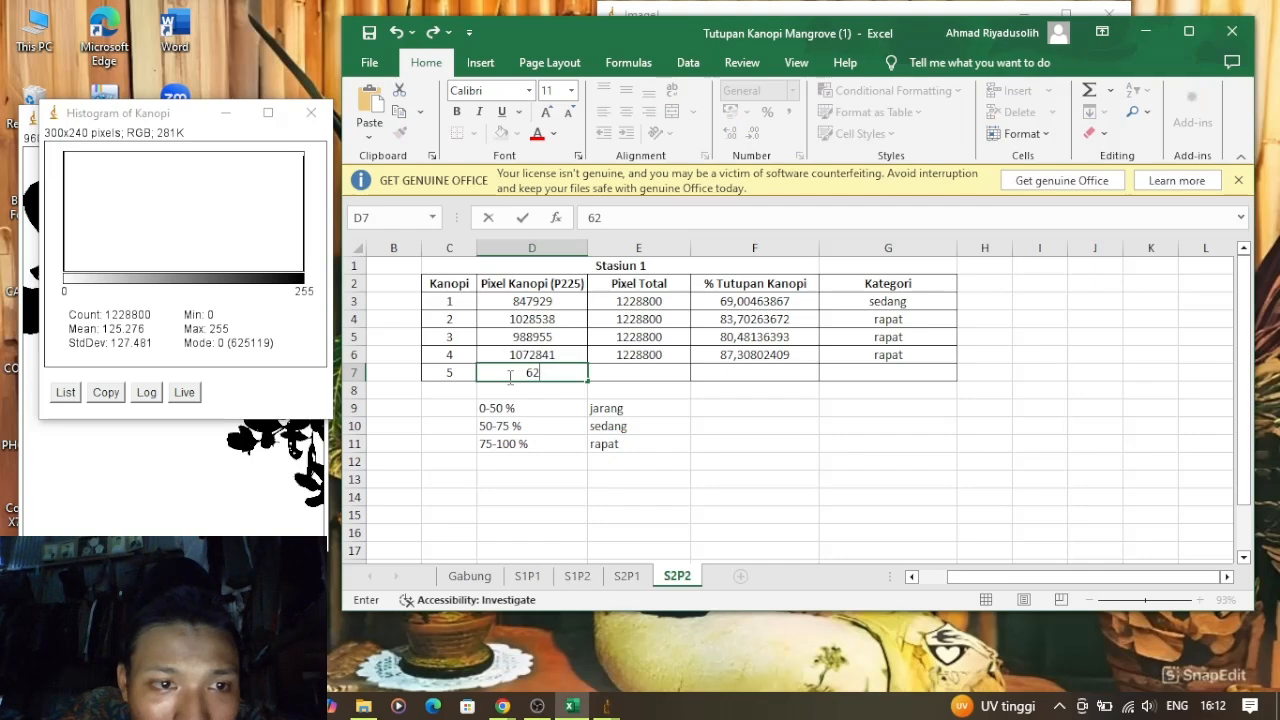
type("5119")
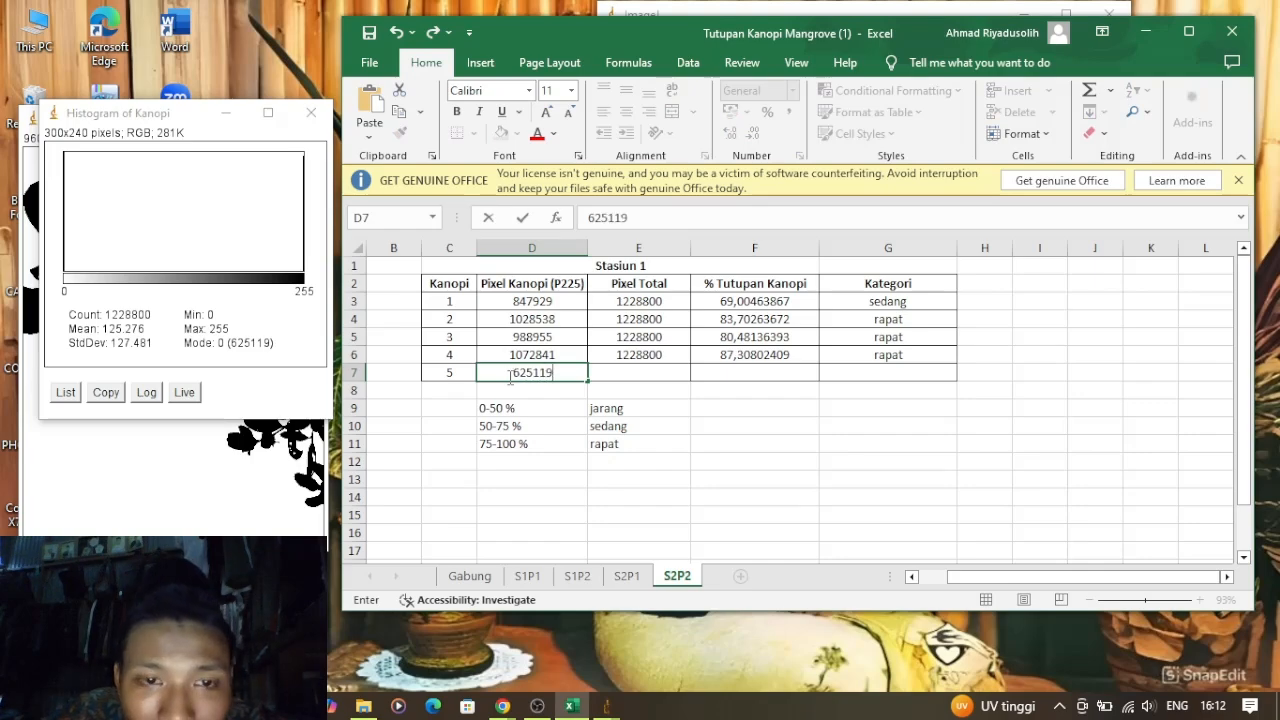
left_click(648, 376)
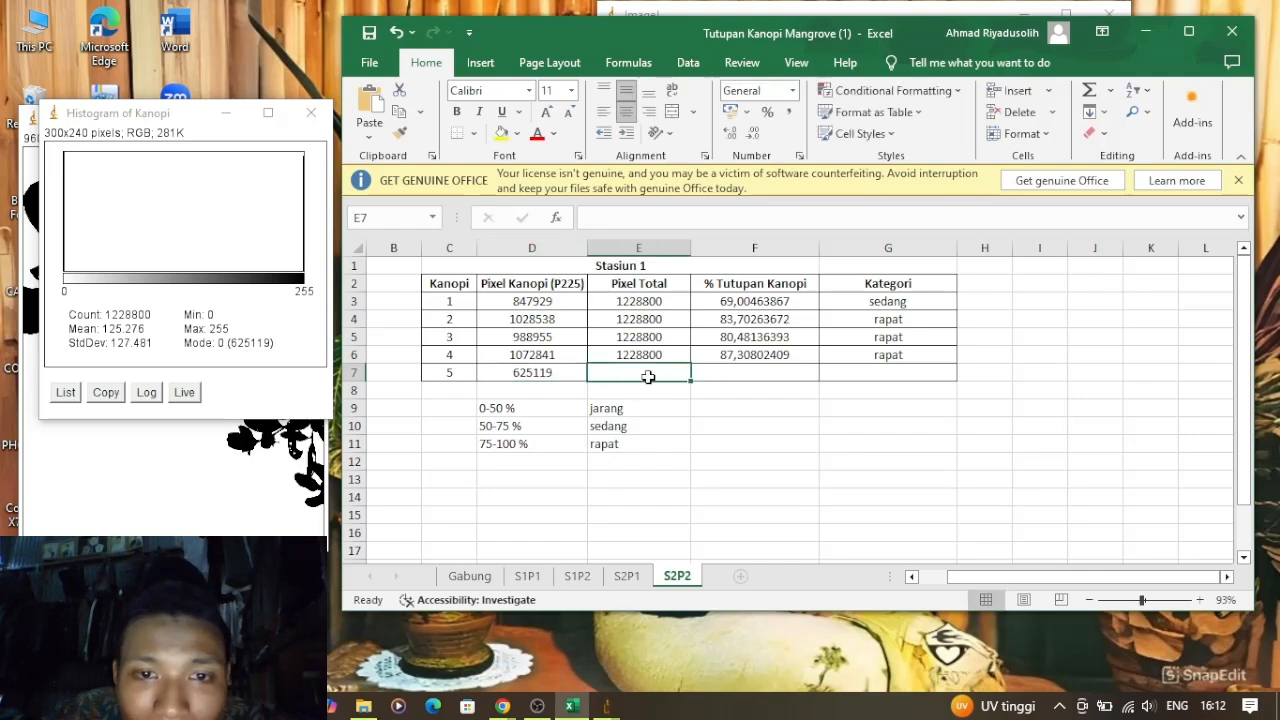
type("1228")
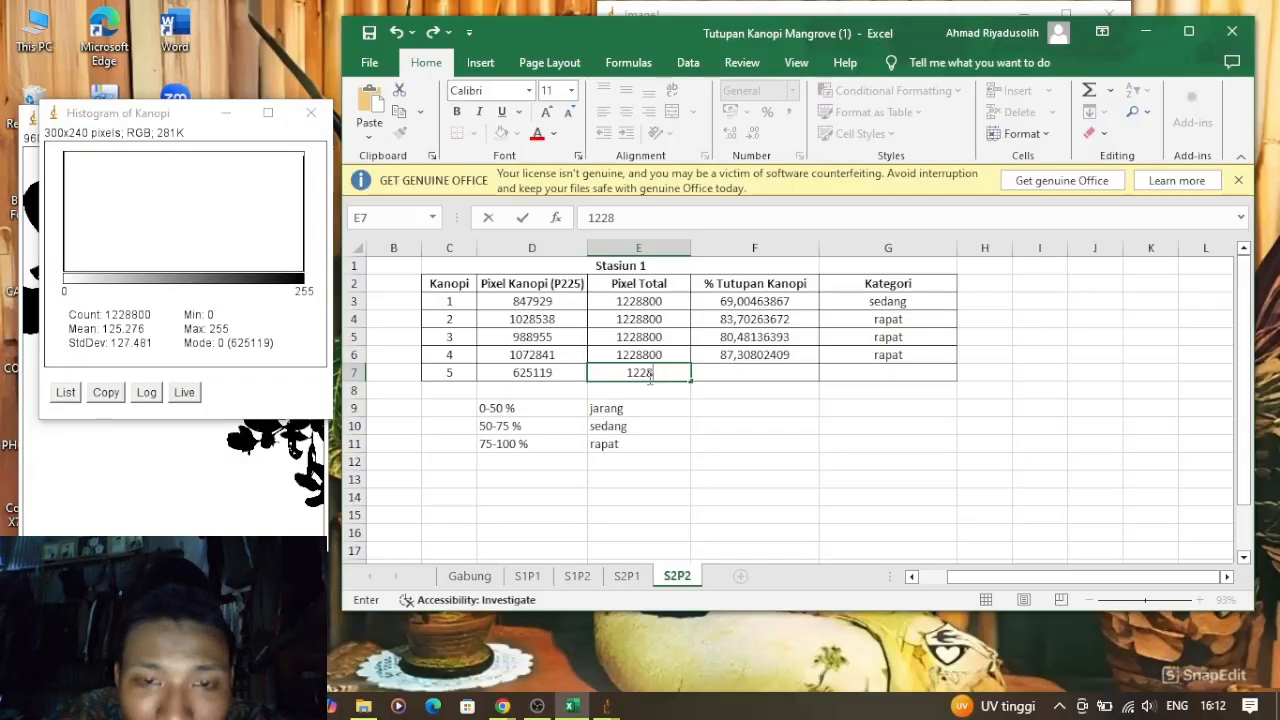
type("800")
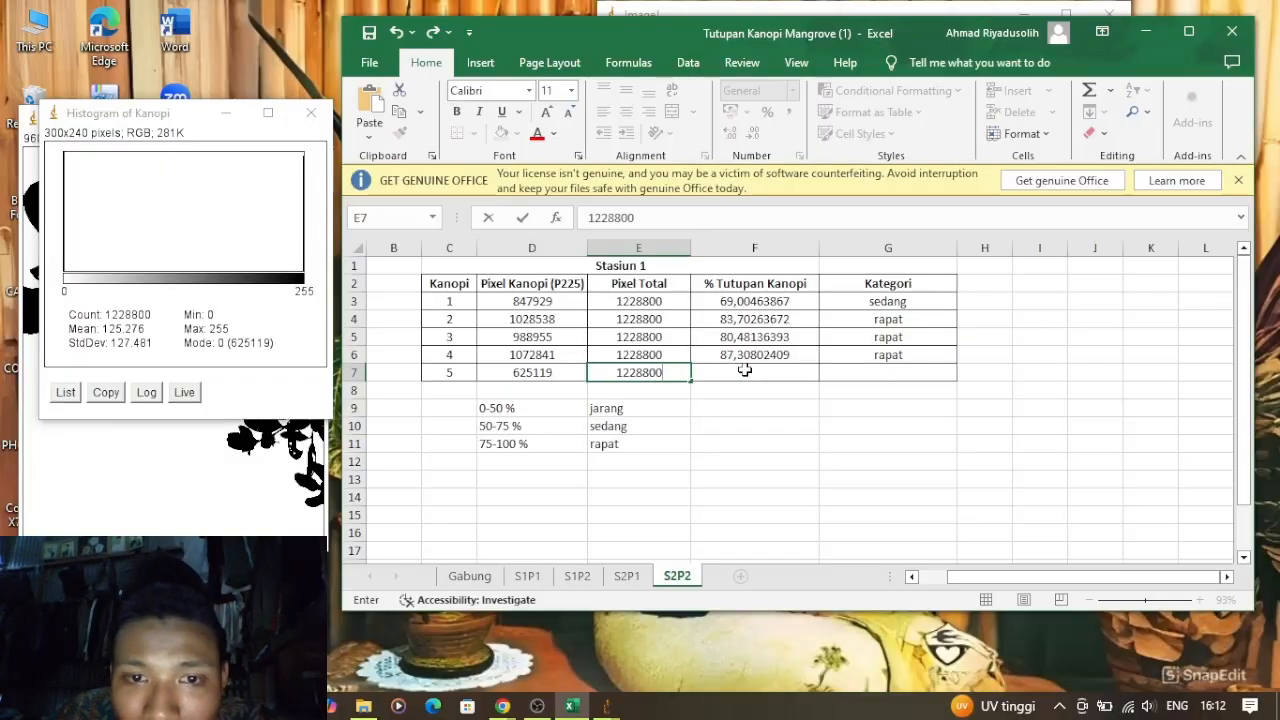
Calculate canopy 5's cover percentage in F7 with =(D7/E7)*100 and enter jarang as its Kategori in G7
left_click(745, 373)
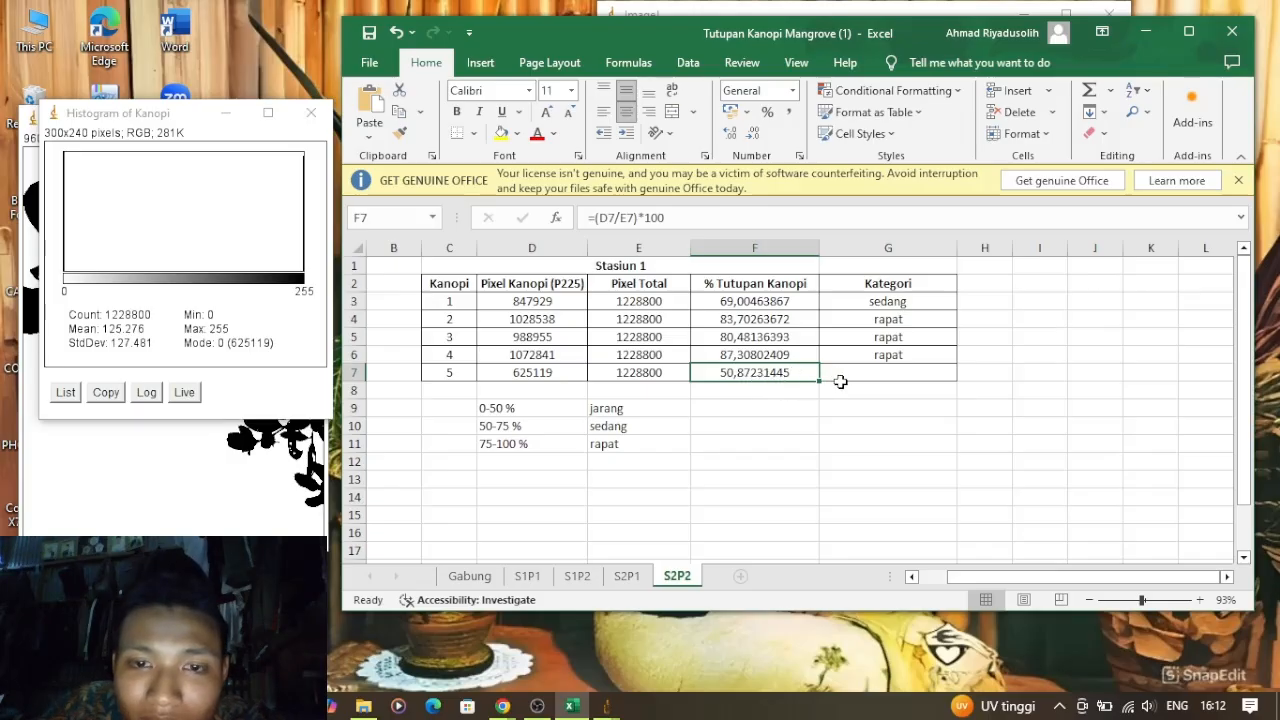
left_click(605, 410)
left_click(885, 372)
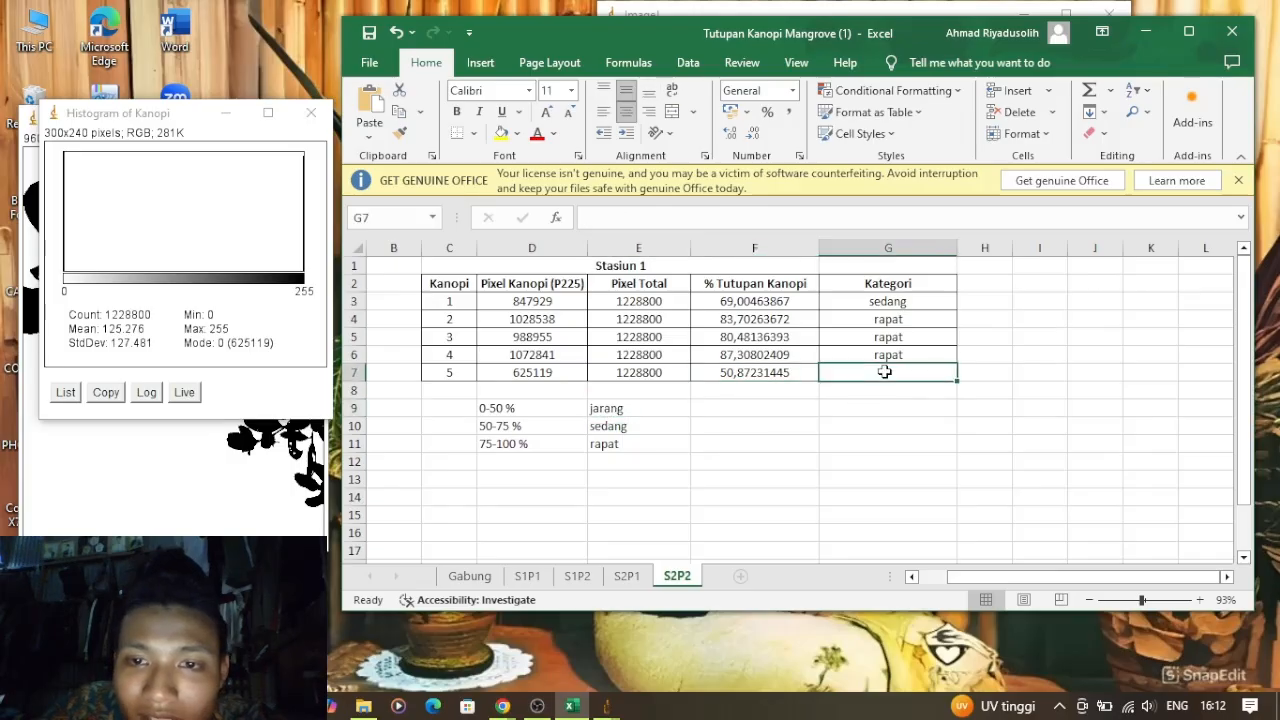
type("j")
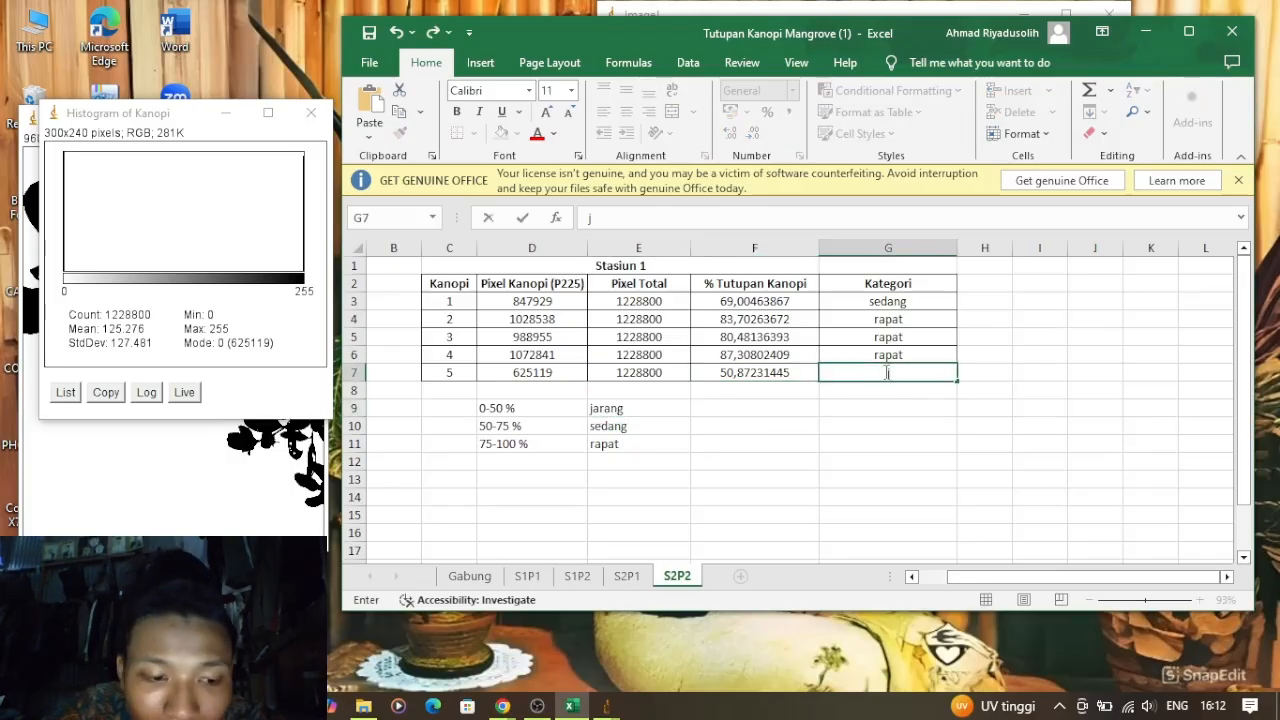
type("arang")
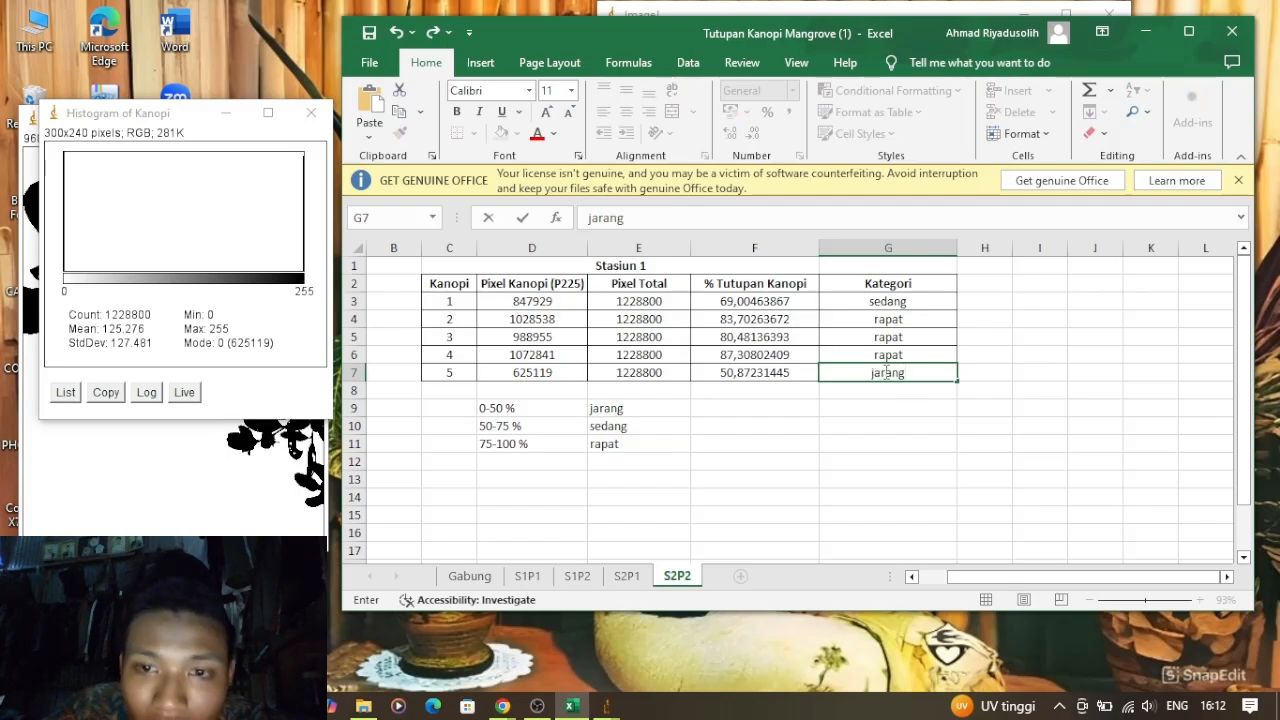
left_click(894, 425)
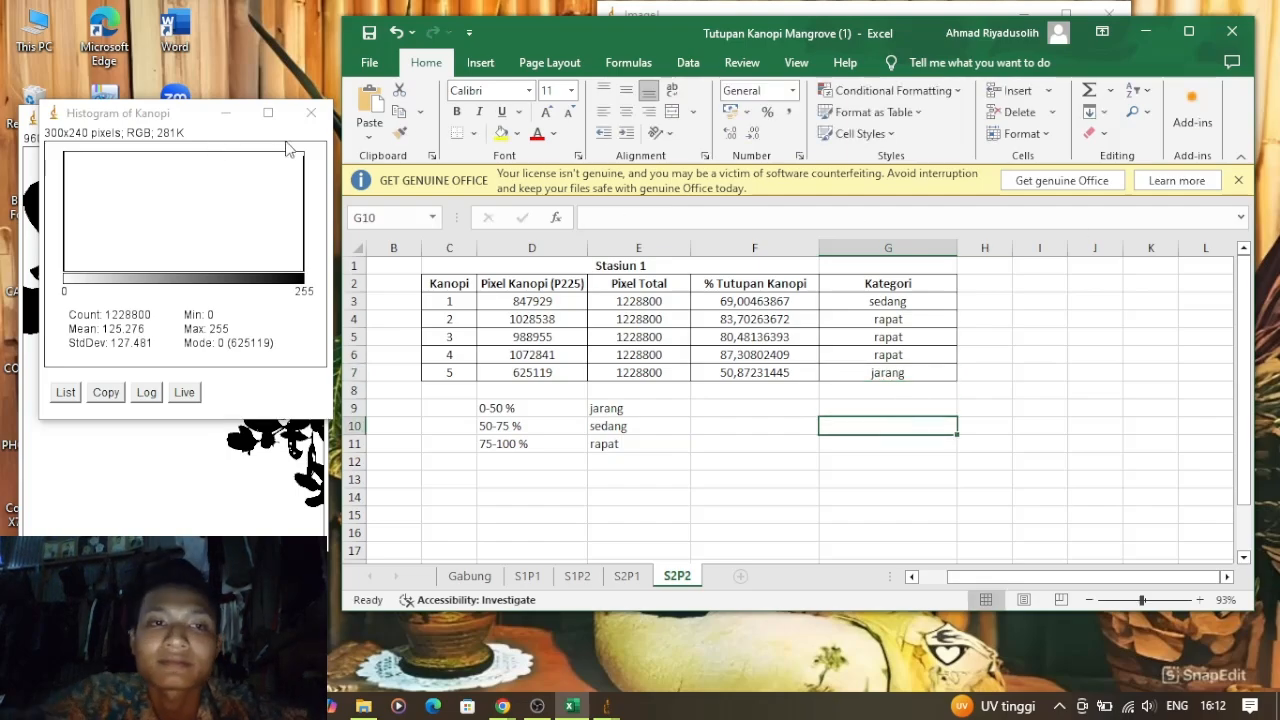
Maximize the workbook and review the Stasiun 1 table's cover percentages and categories for all five canopies
left_click(1188, 31)
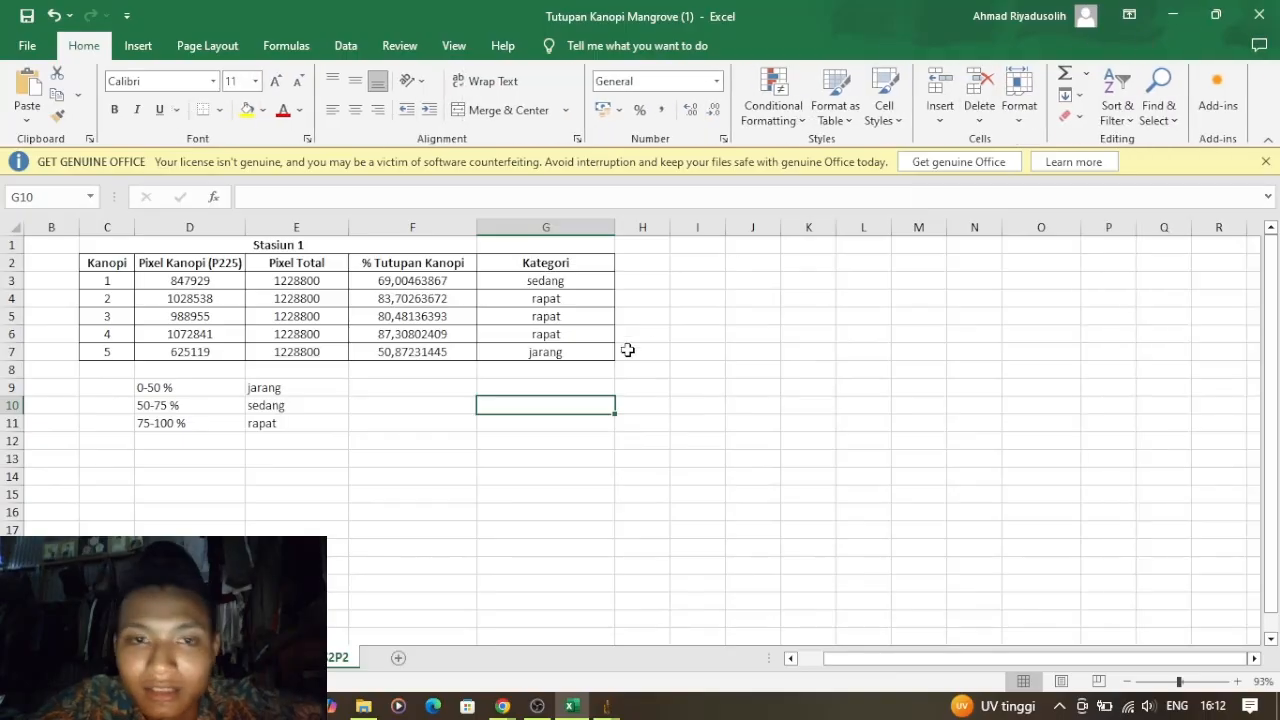
scroll(627, 349, "left", 1)
scroll(627, 349, "up", 3)
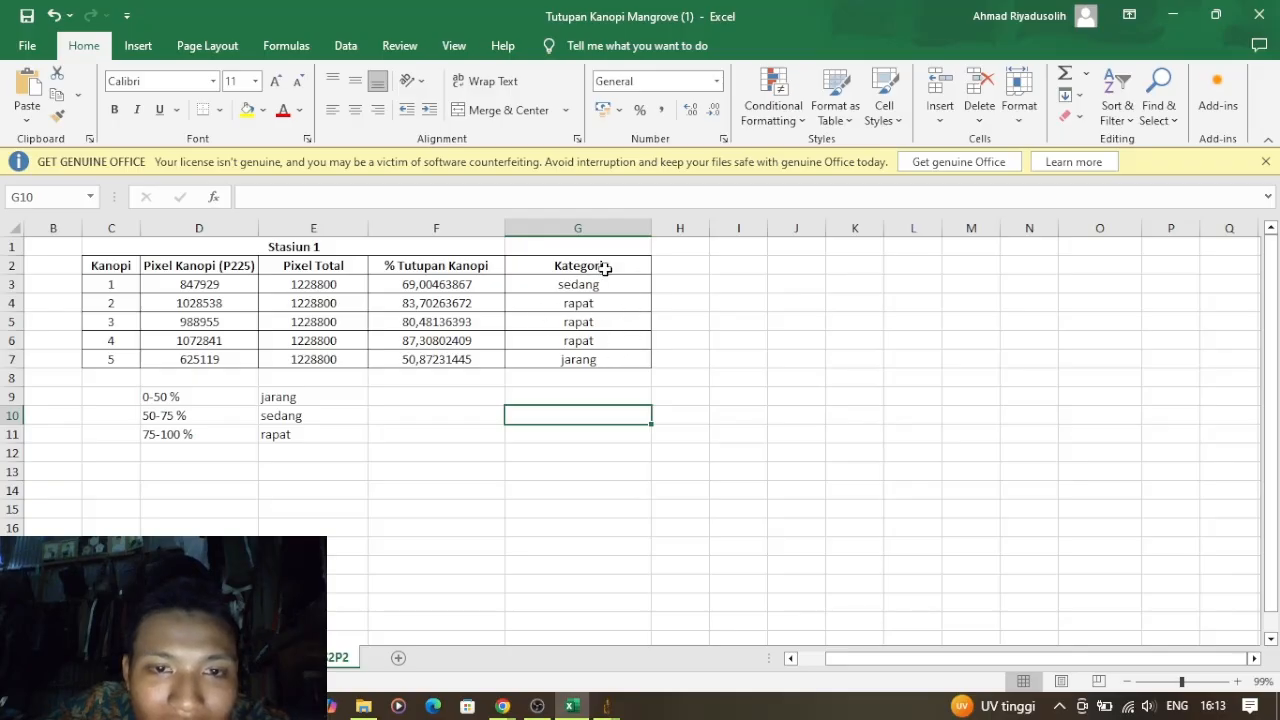
left_click(624, 354)
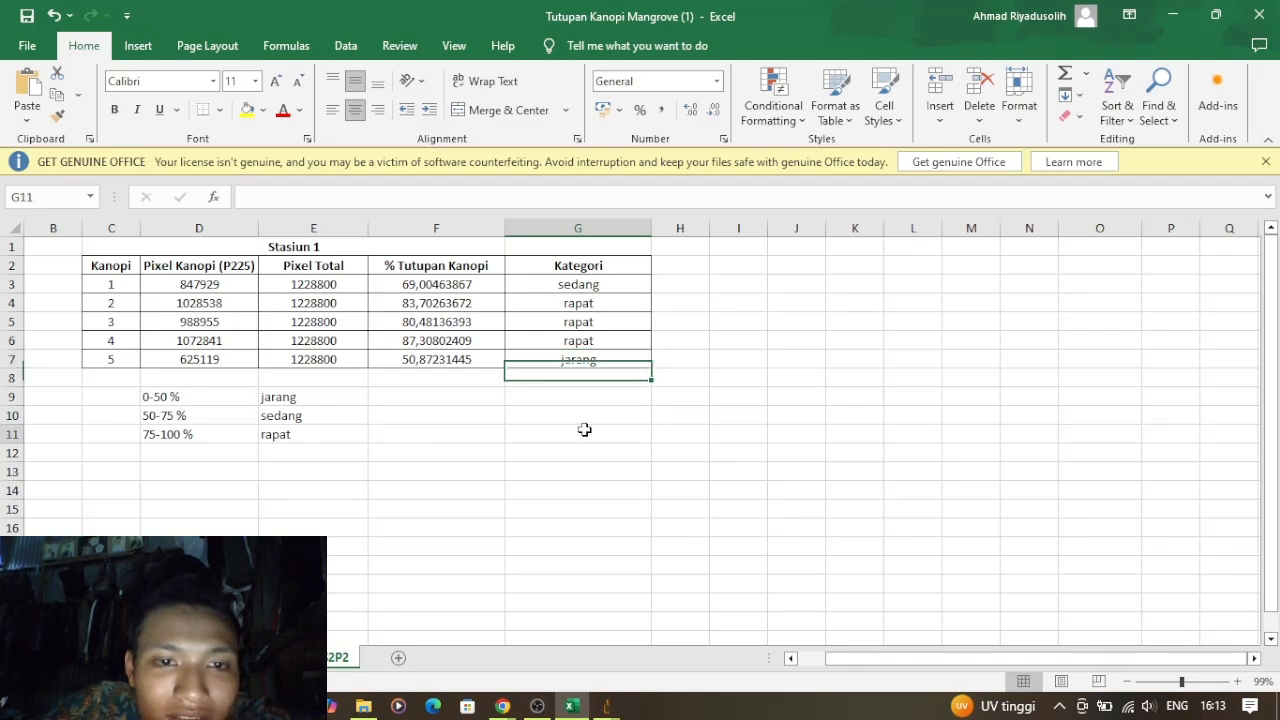
left_click_drag(583, 430, 628, 417)
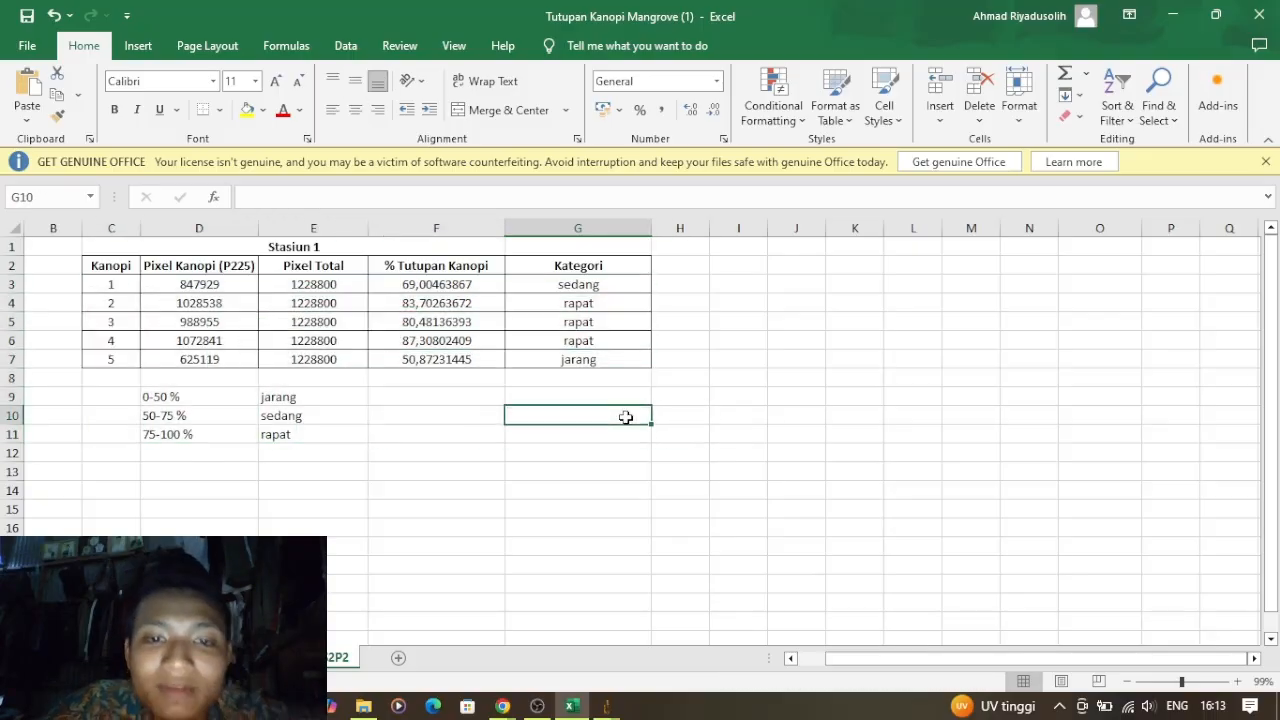